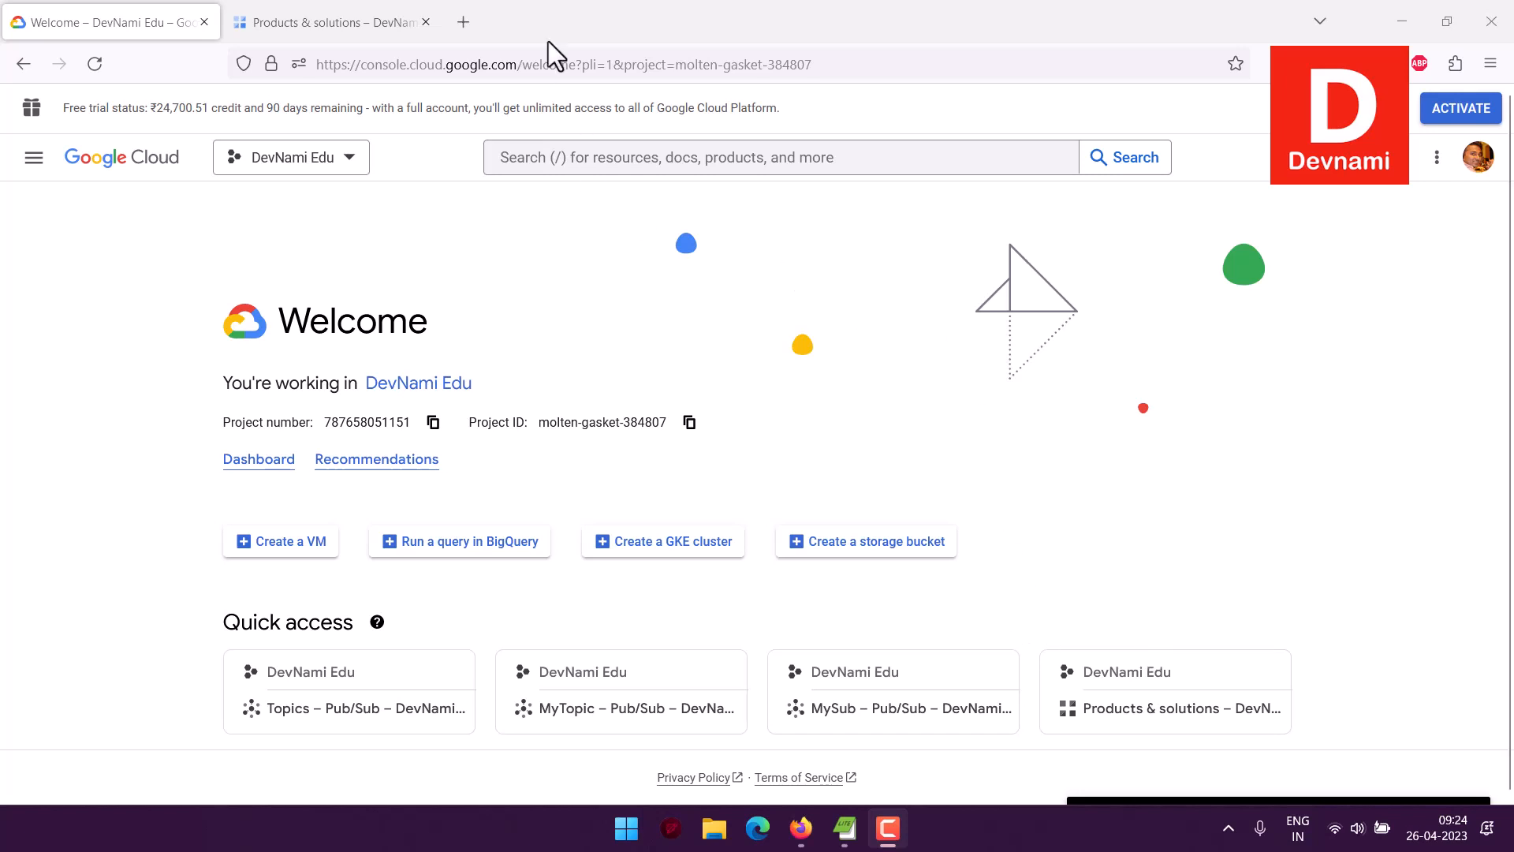
Search the web for "mysql workbench" in a new browser tab
{"action": "left_click", "coordinate": [463, 22]}
{"action": "type", "text": "my"}
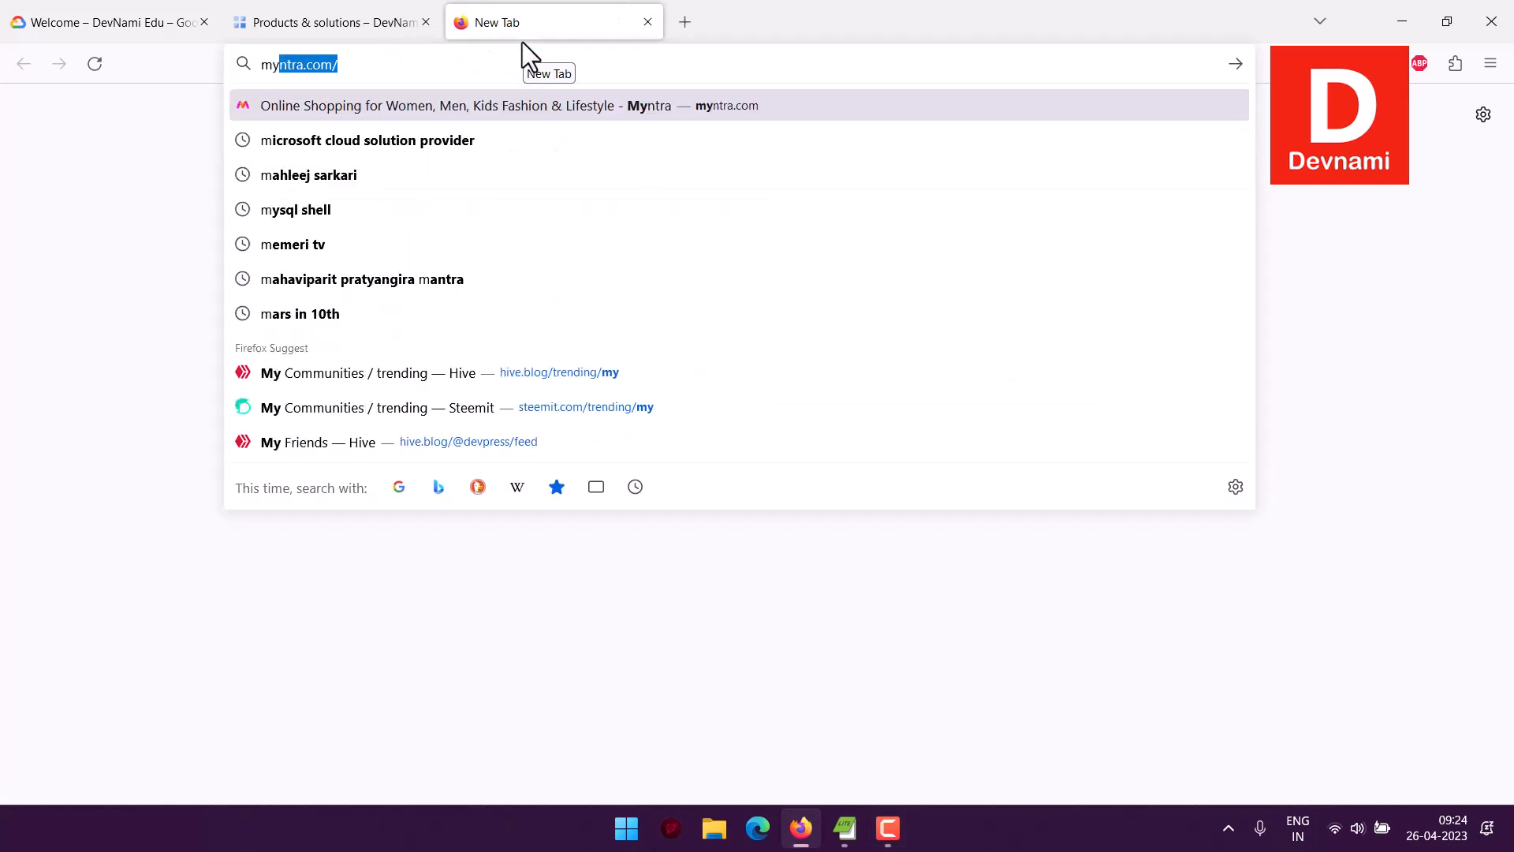
{"action": "type", "text": "swl w"}
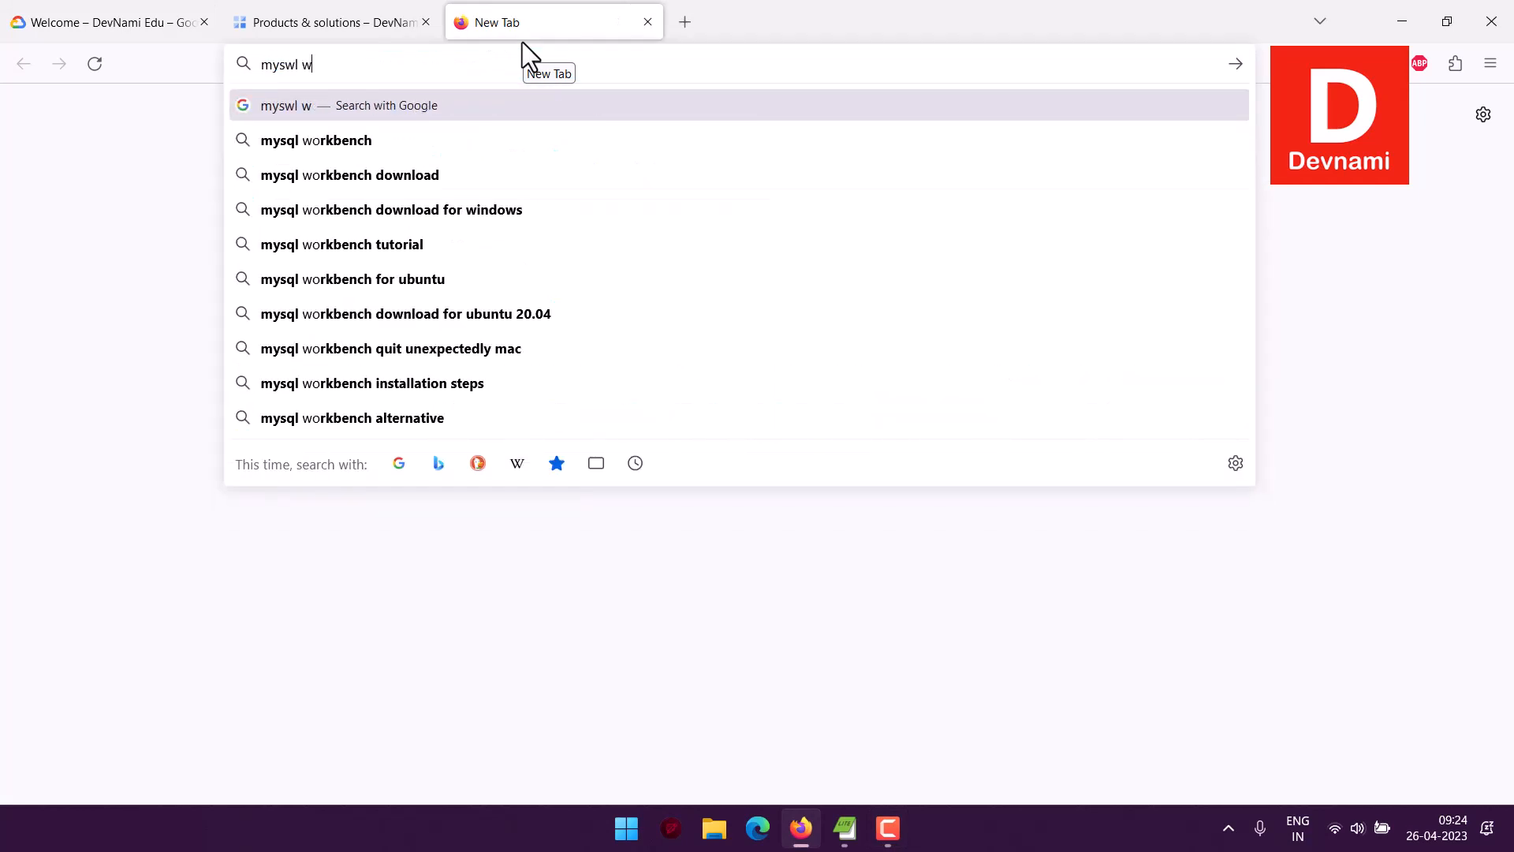
{"action": "key", "text": "BackSpace"}
{"action": "key", "text": "BackSpace"}
{"action": "key", "text": "BackSpace"}
{"action": "key", "text": "BackSpace"}
{"action": "type", "text": "qw"}
{"action": "key", "text": "BackSpace"}
{"action": "type", "text": "lw"}
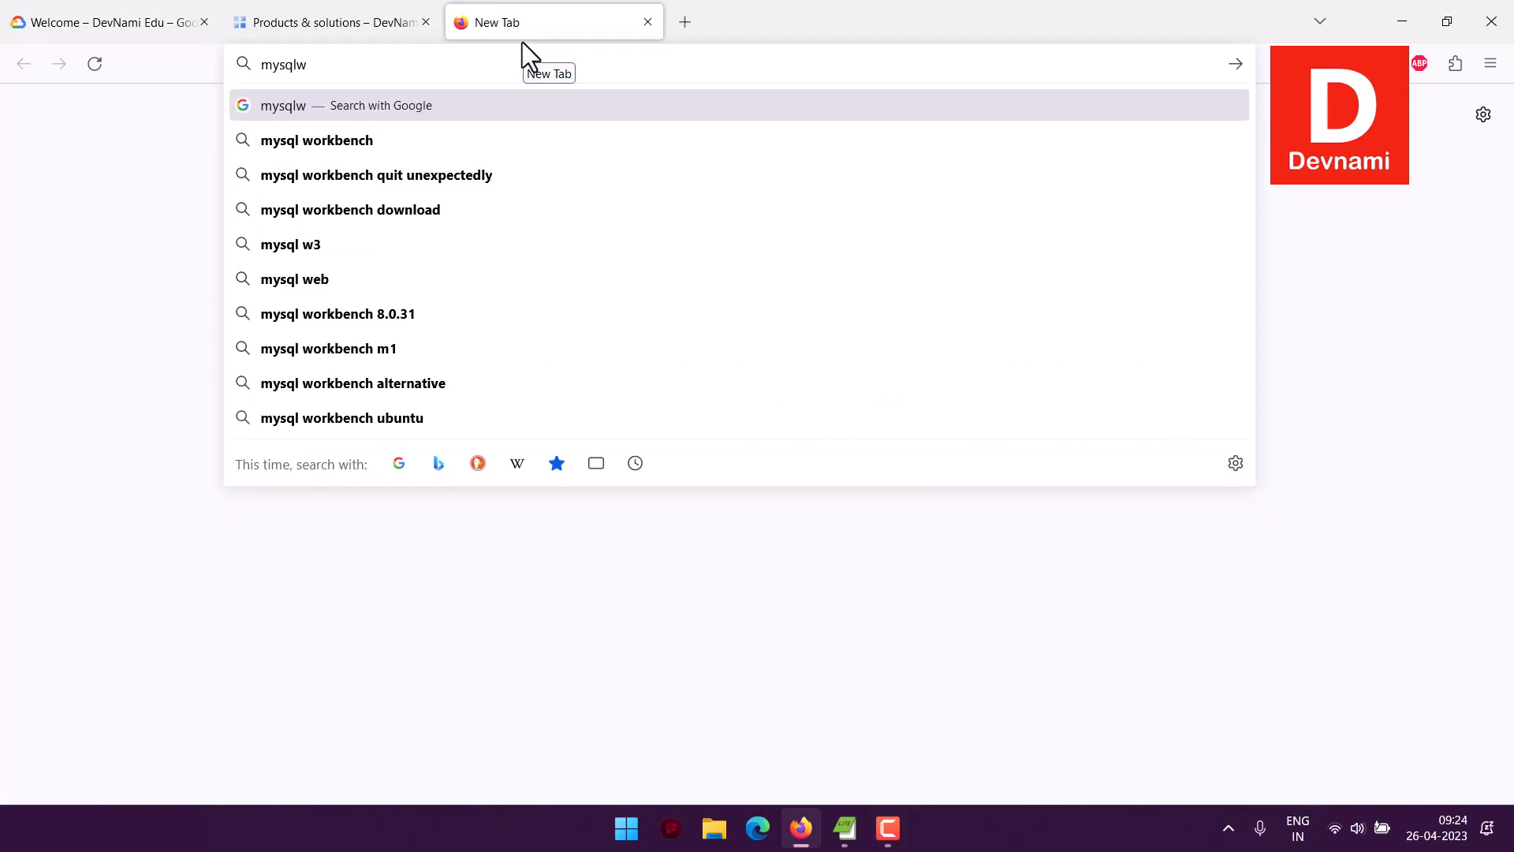
{"action": "key", "text": "BackSpace"}
{"action": "type", "text": "workb"}
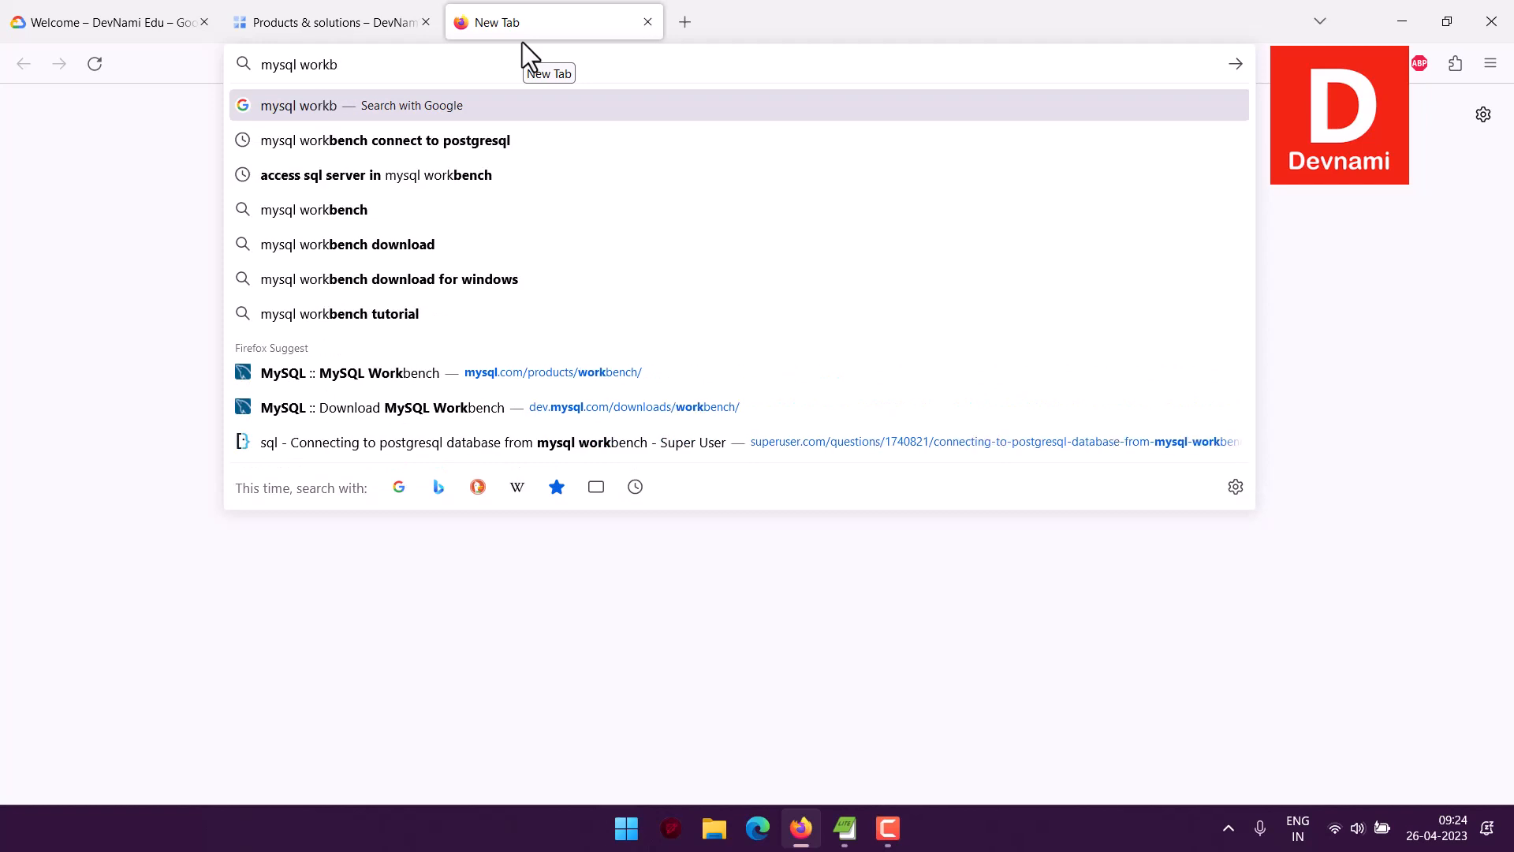
{"action": "type", "text": "ench"}
{"action": "key", "text": "Return"}
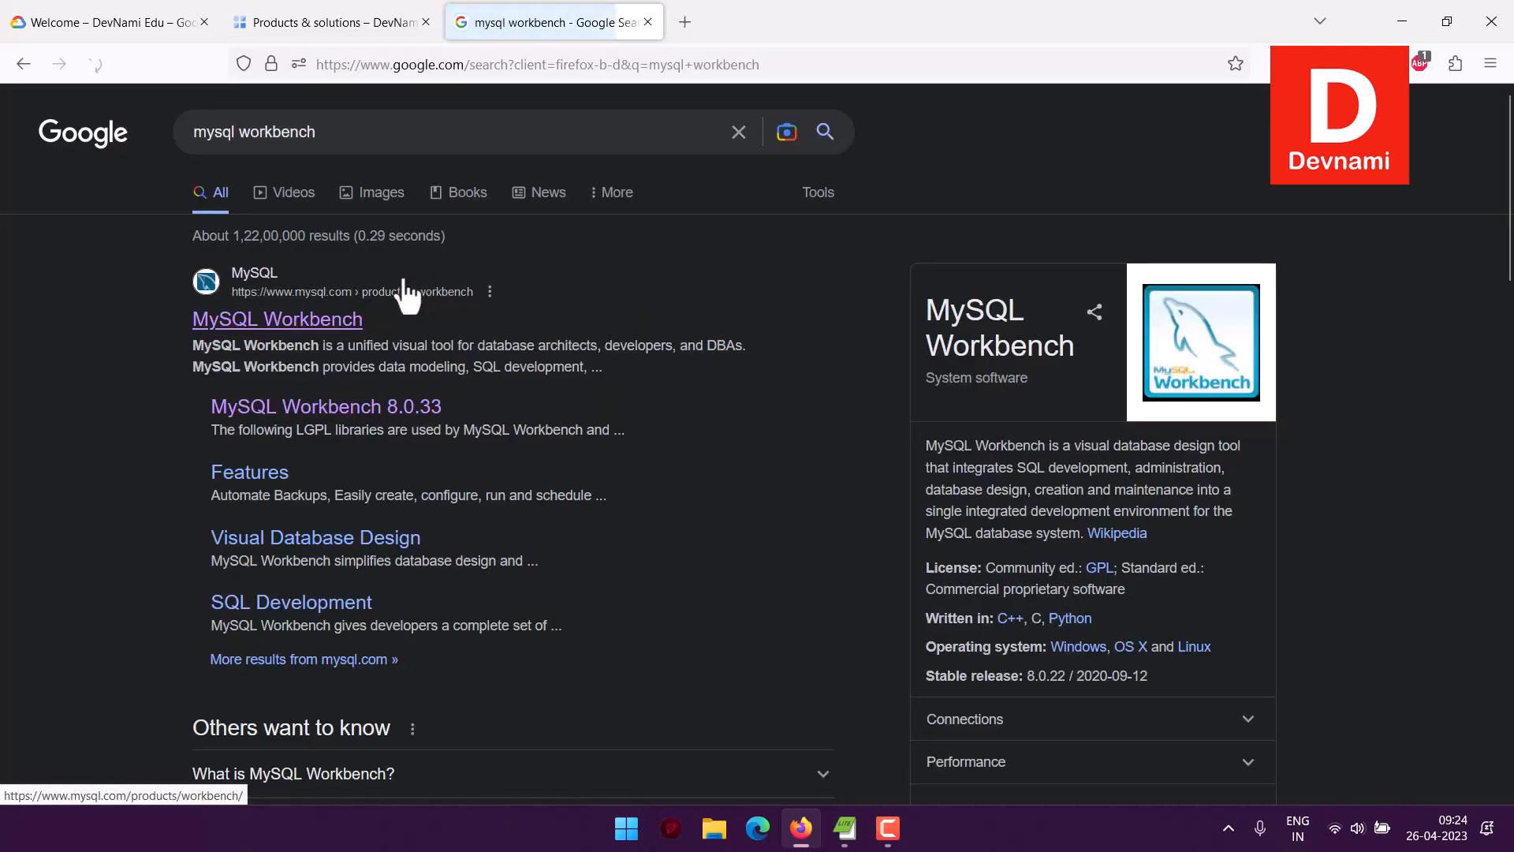
Open the MySQL Workbench product page on mysql.com and skim its feature descriptions
{"action": "left_click", "coordinate": [338, 325]}
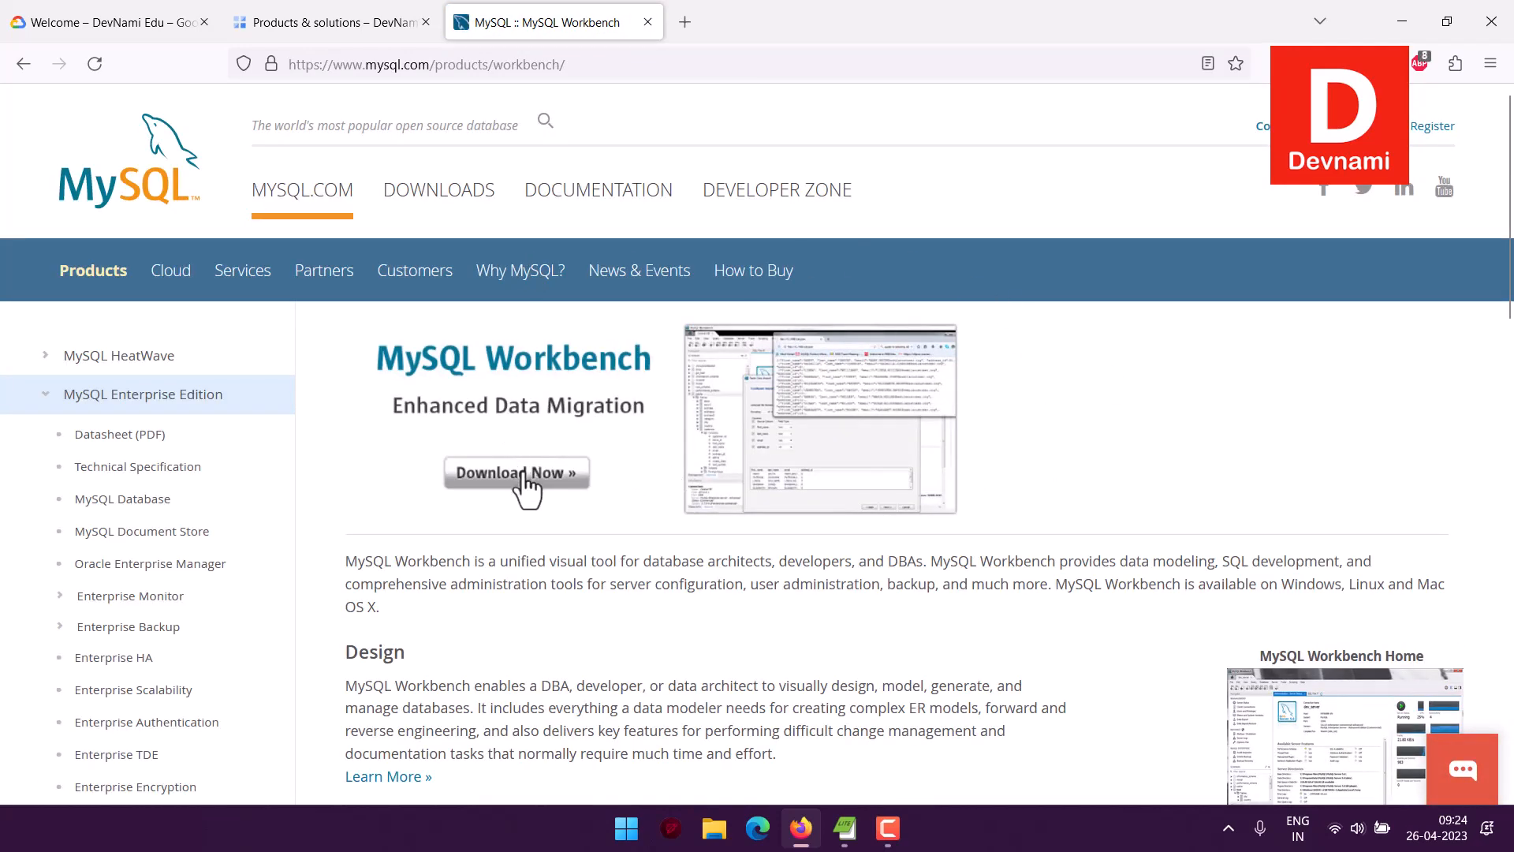
{"action": "scroll", "coordinate": [524, 465], "scroll_direction": "down", "scroll_amount": 10}
{"action": "scroll", "coordinate": [530, 451], "scroll_direction": "up", "scroll_amount": 5}
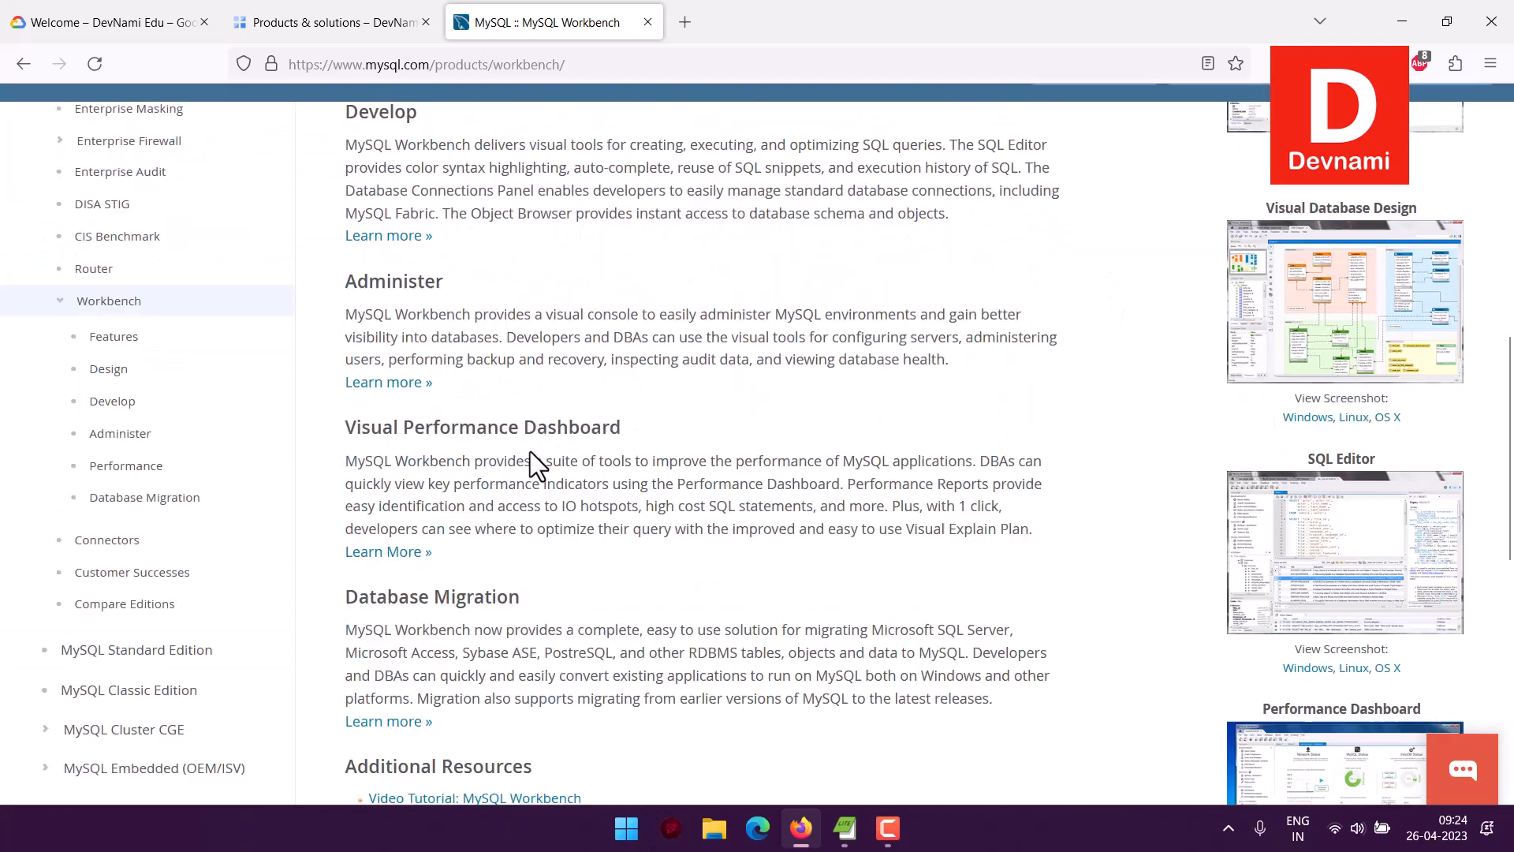
{"action": "scroll", "coordinate": [530, 451], "scroll_direction": "up", "scroll_amount": 8}
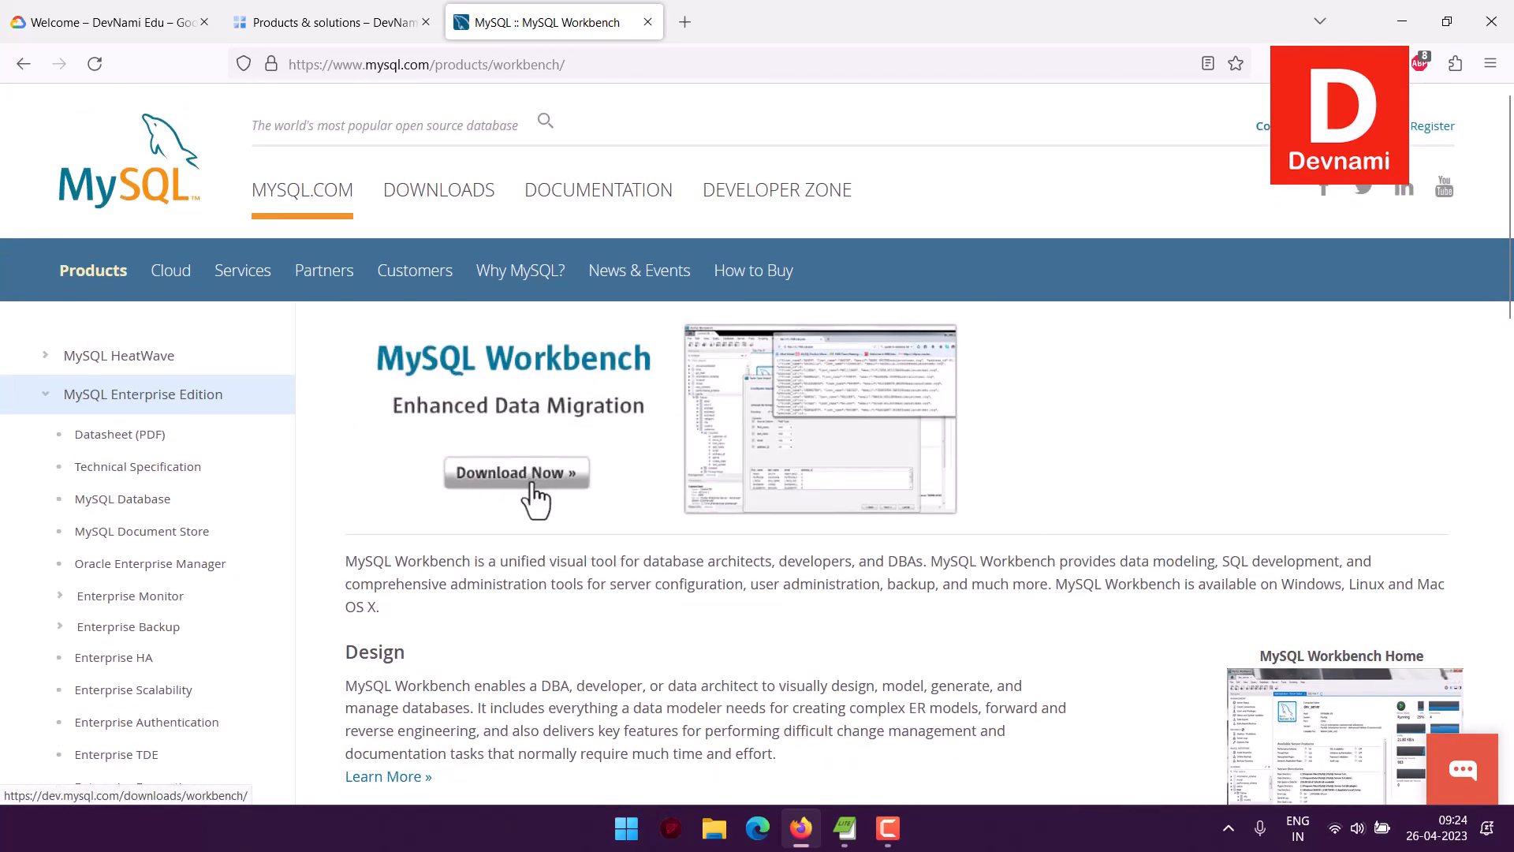
Go through the MySQL Community (GPL) Downloads to the MySQL Workbench page and find its Windows MSI installer
{"action": "left_click", "coordinate": [434, 204]}
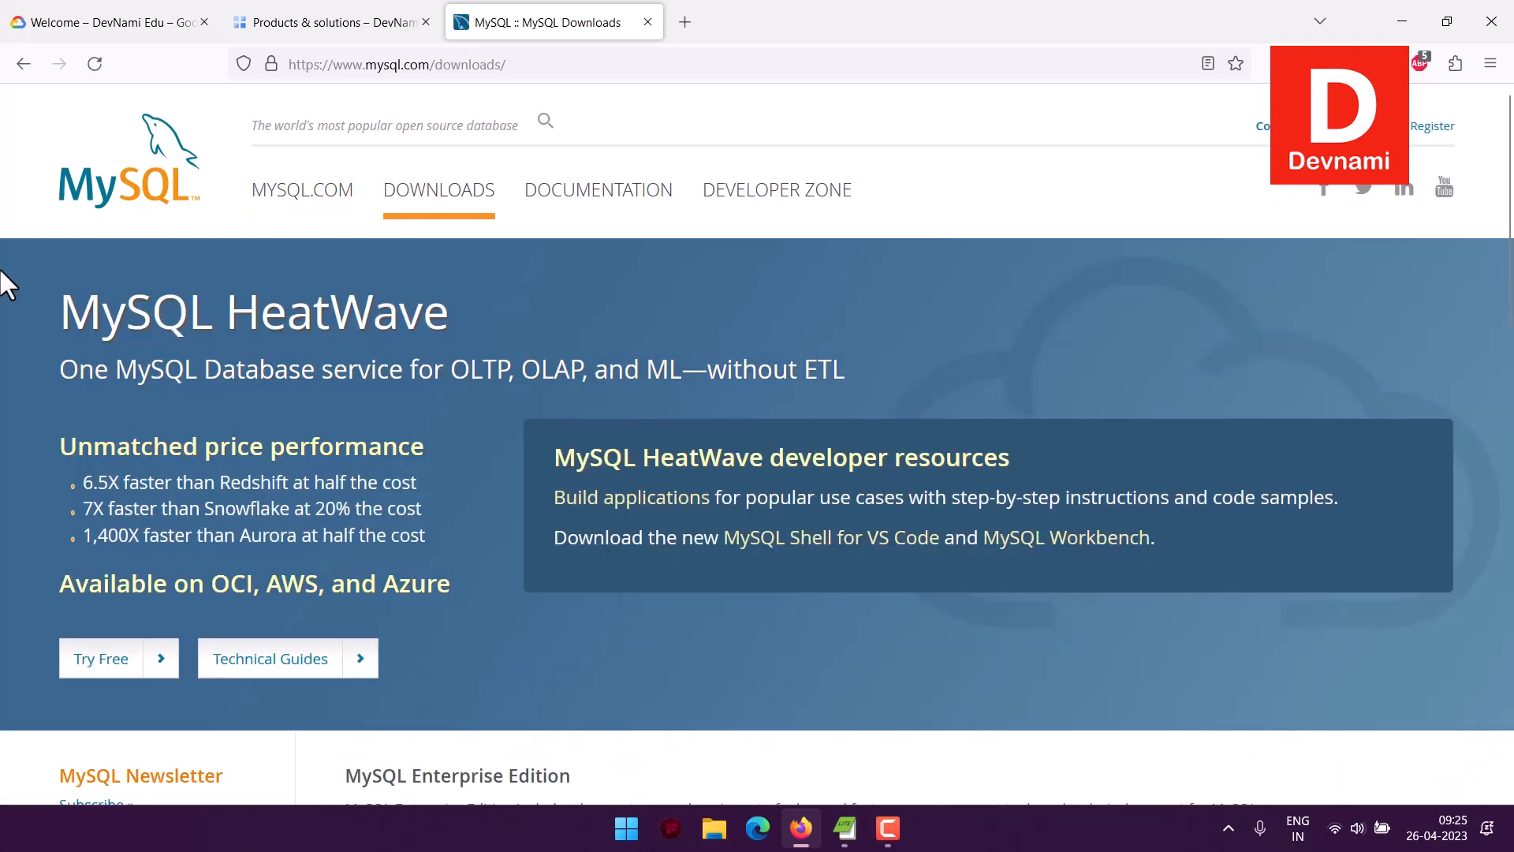
{"action": "scroll", "coordinate": [8, 296], "scroll_direction": "down", "scroll_amount": 10}
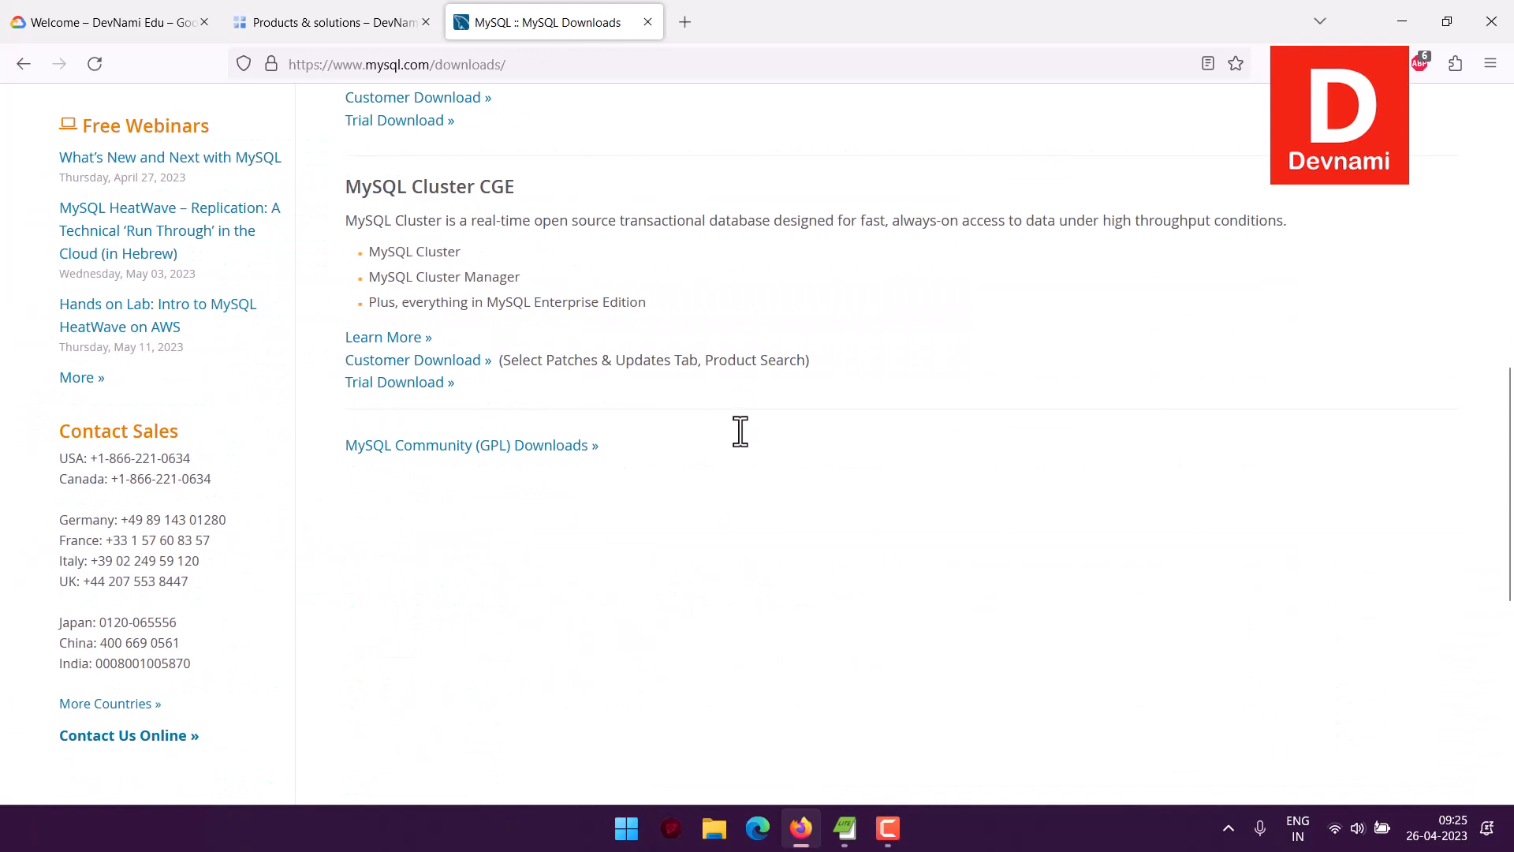
{"action": "left_click", "coordinate": [431, 446]}
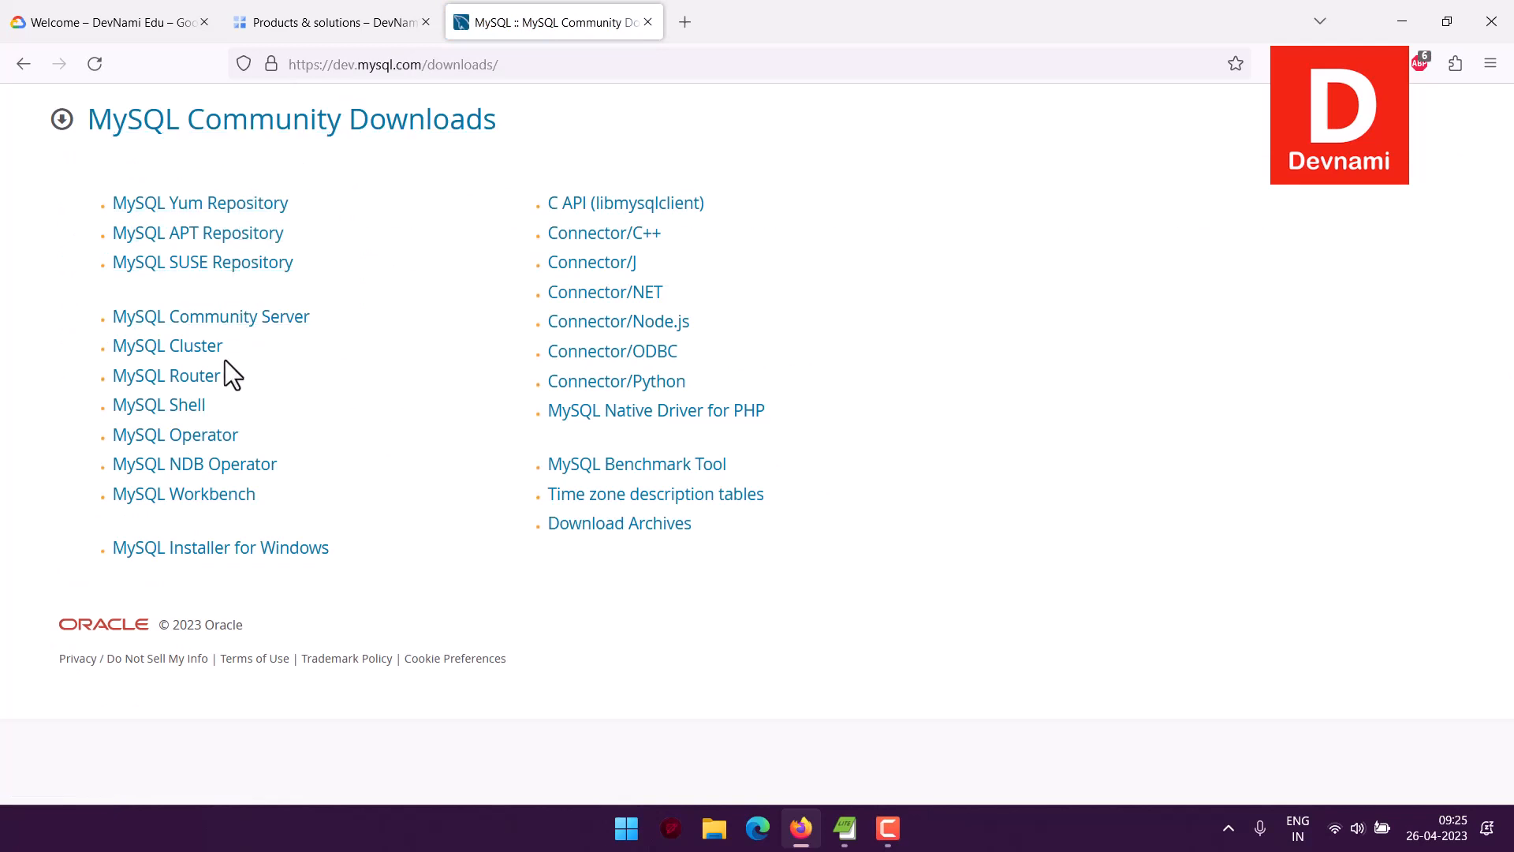
{"action": "left_click", "coordinate": [156, 503]}
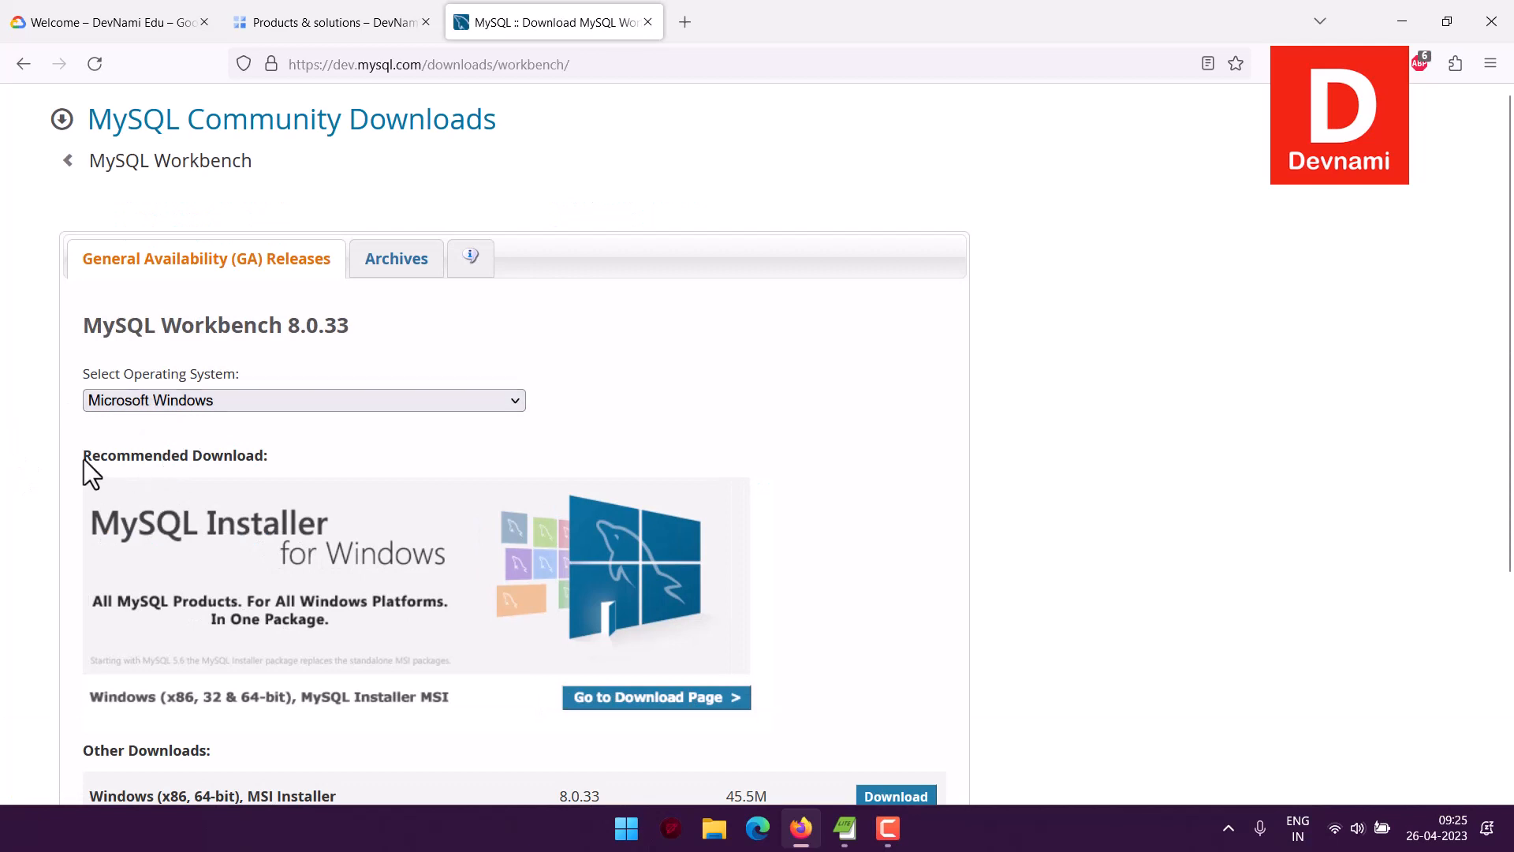
{"action": "scroll", "coordinate": [83, 466], "scroll_direction": "down", "scroll_amount": 3}
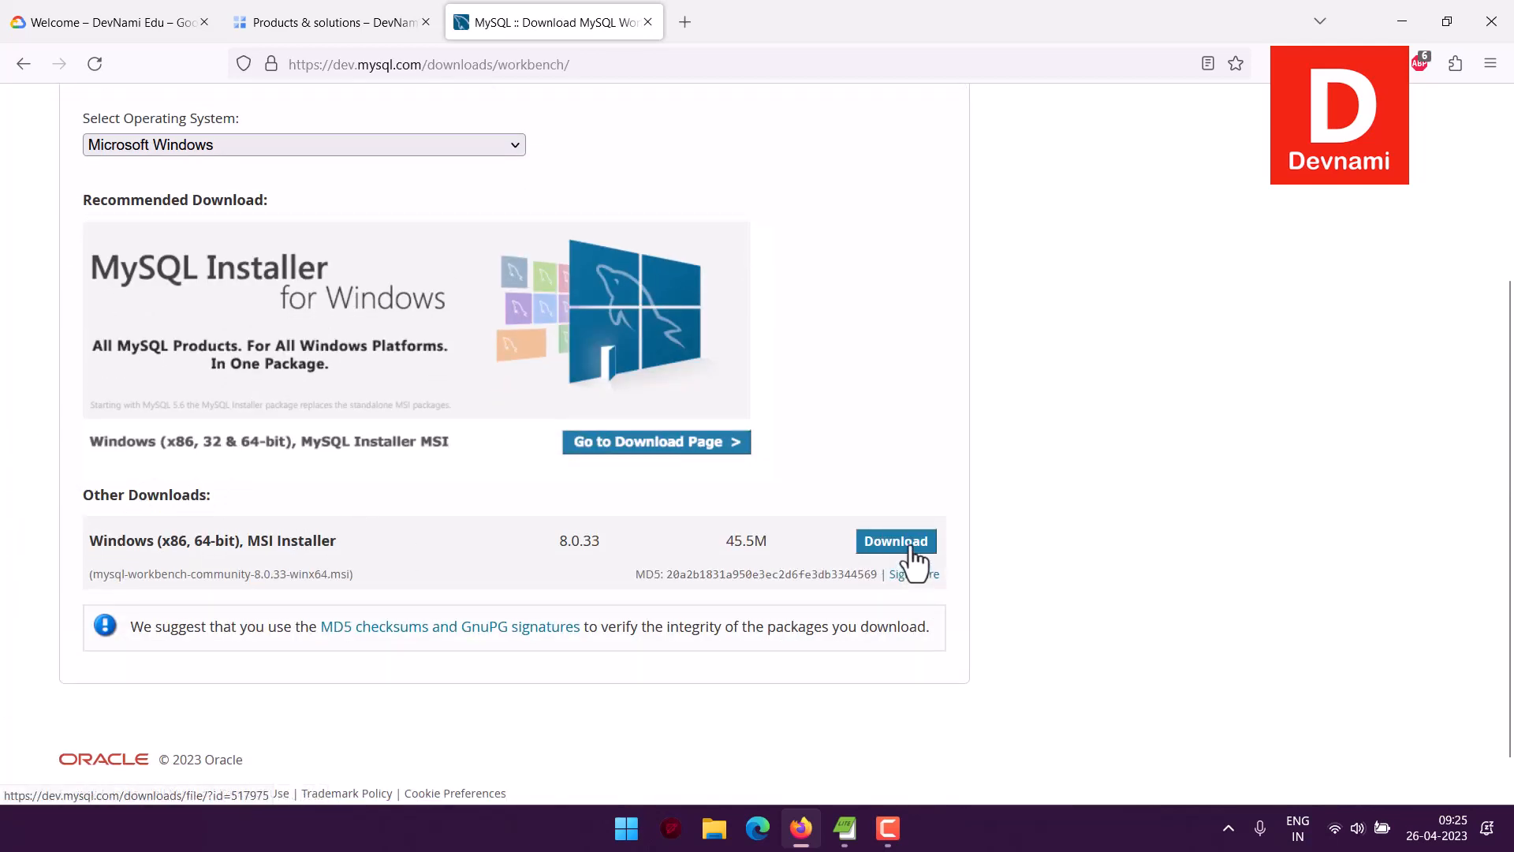
Find the installed MySQL Workbench 8.0 CE application on the computer and launch it
{"action": "left_click", "coordinate": [626, 828]}
{"action": "left_click", "coordinate": [539, 128]}
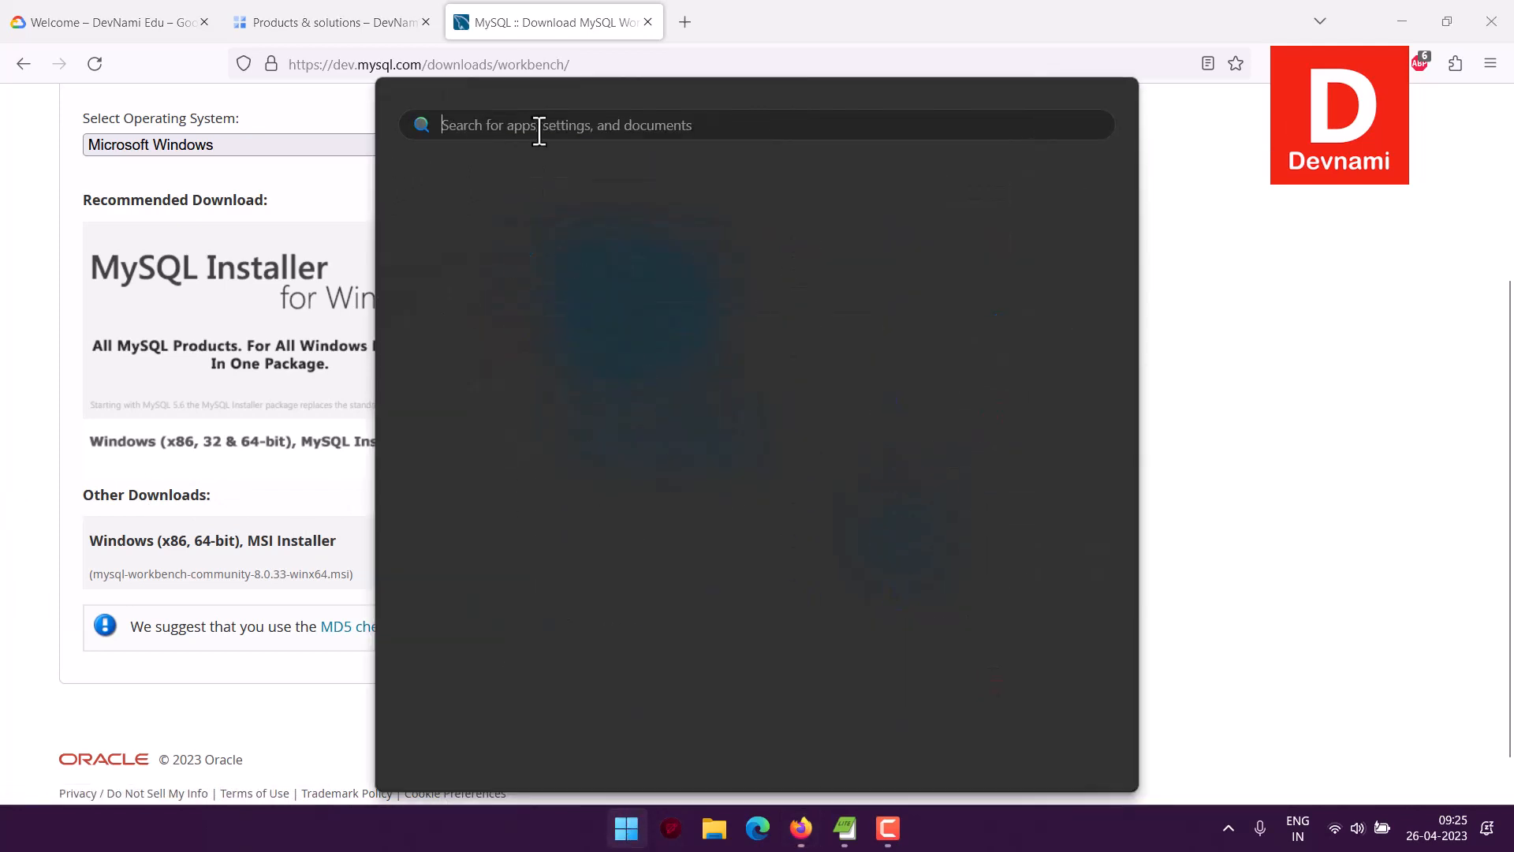
{"action": "type", "text": "mysql"}
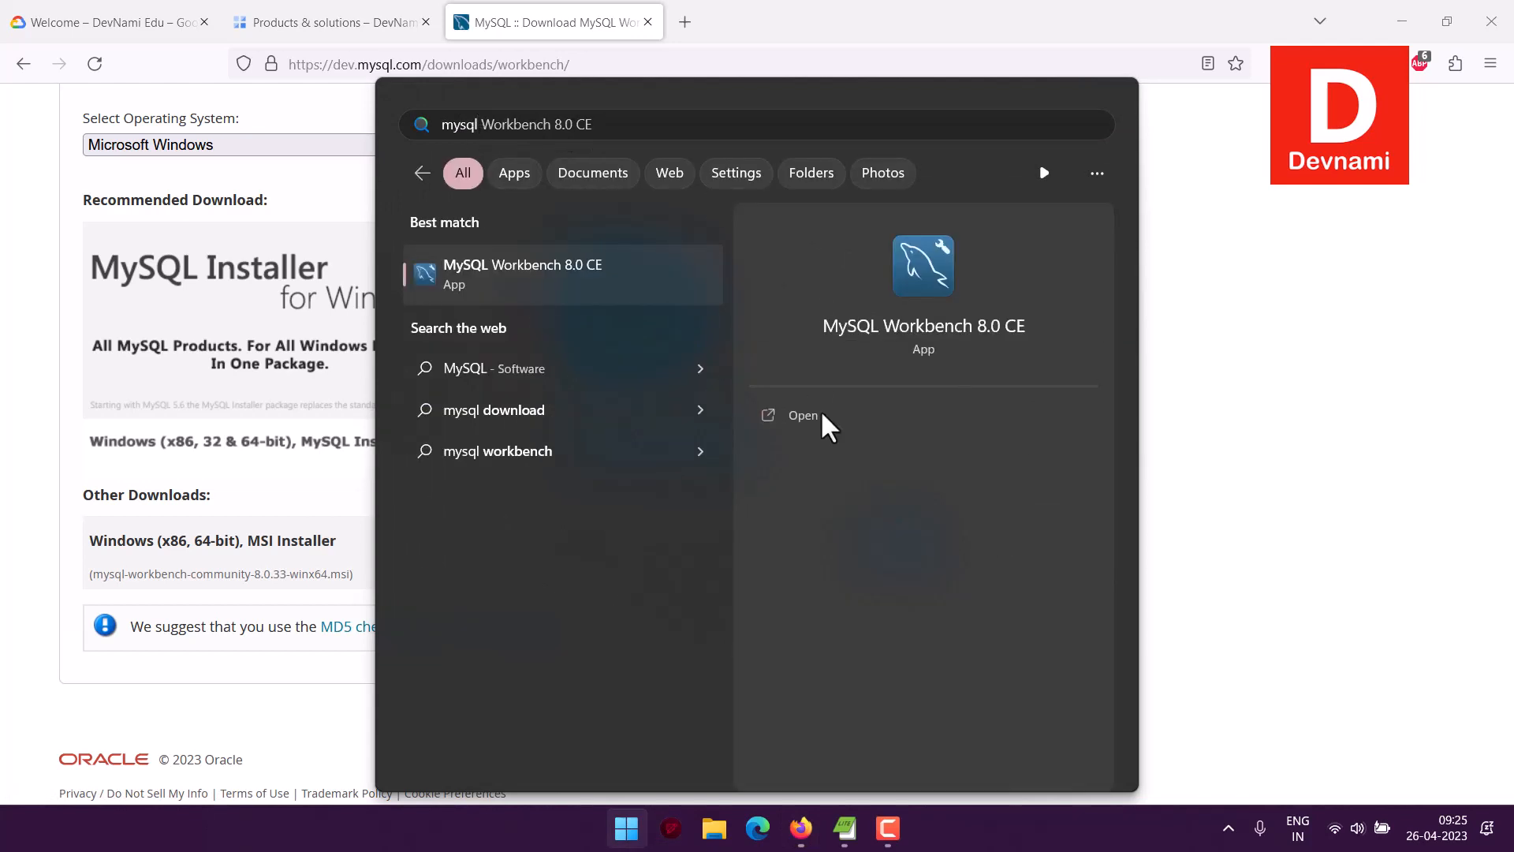
{"action": "left_click", "coordinate": [817, 417]}
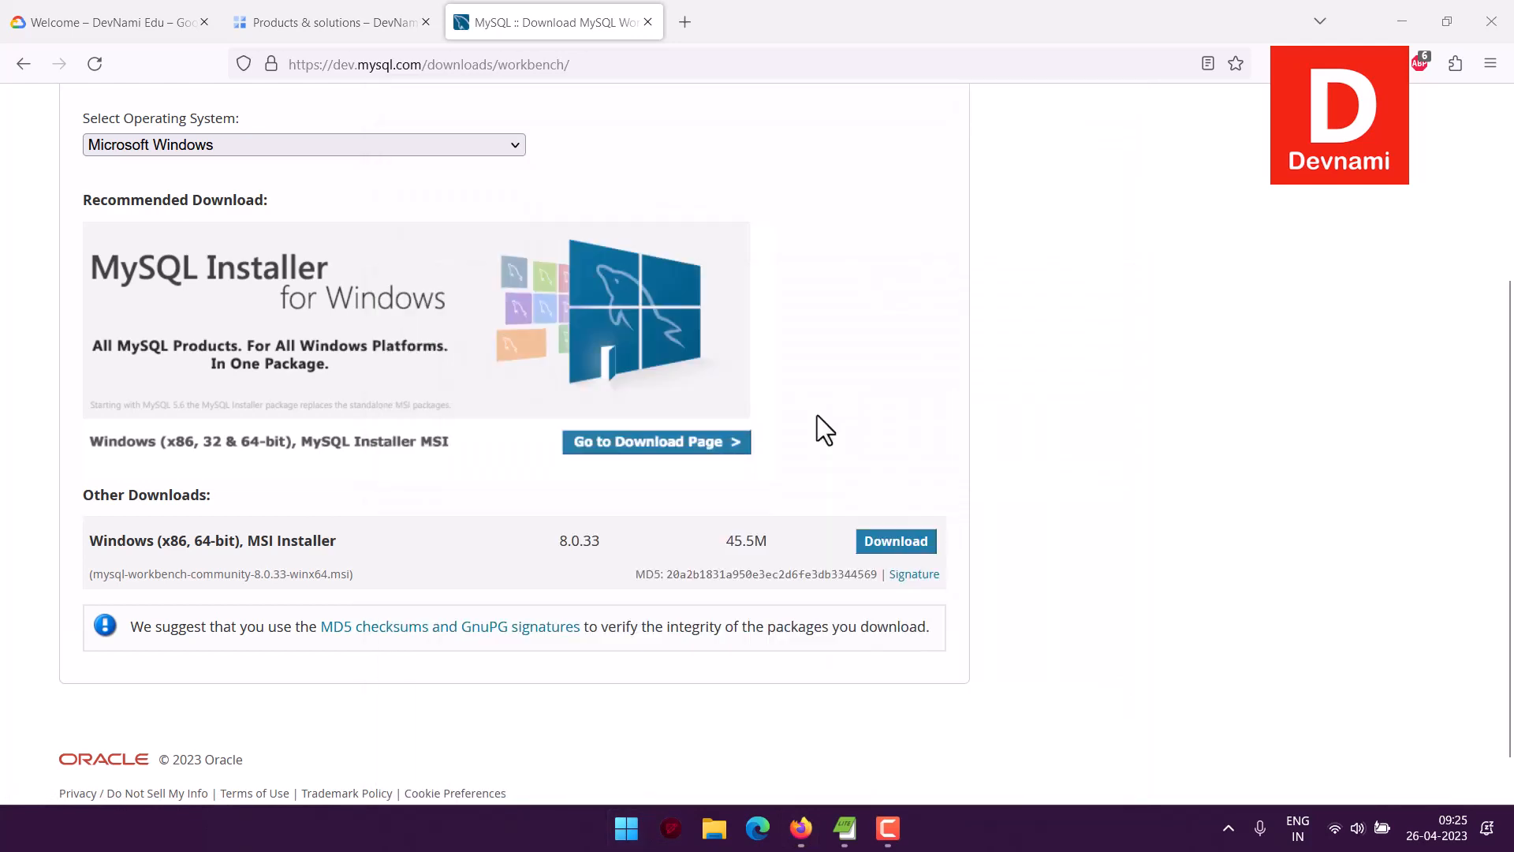
Check the MySQL Workbench release name and version on the download page
{"action": "scroll", "coordinate": [16, 363], "scroll_direction": "up", "scroll_amount": 3}
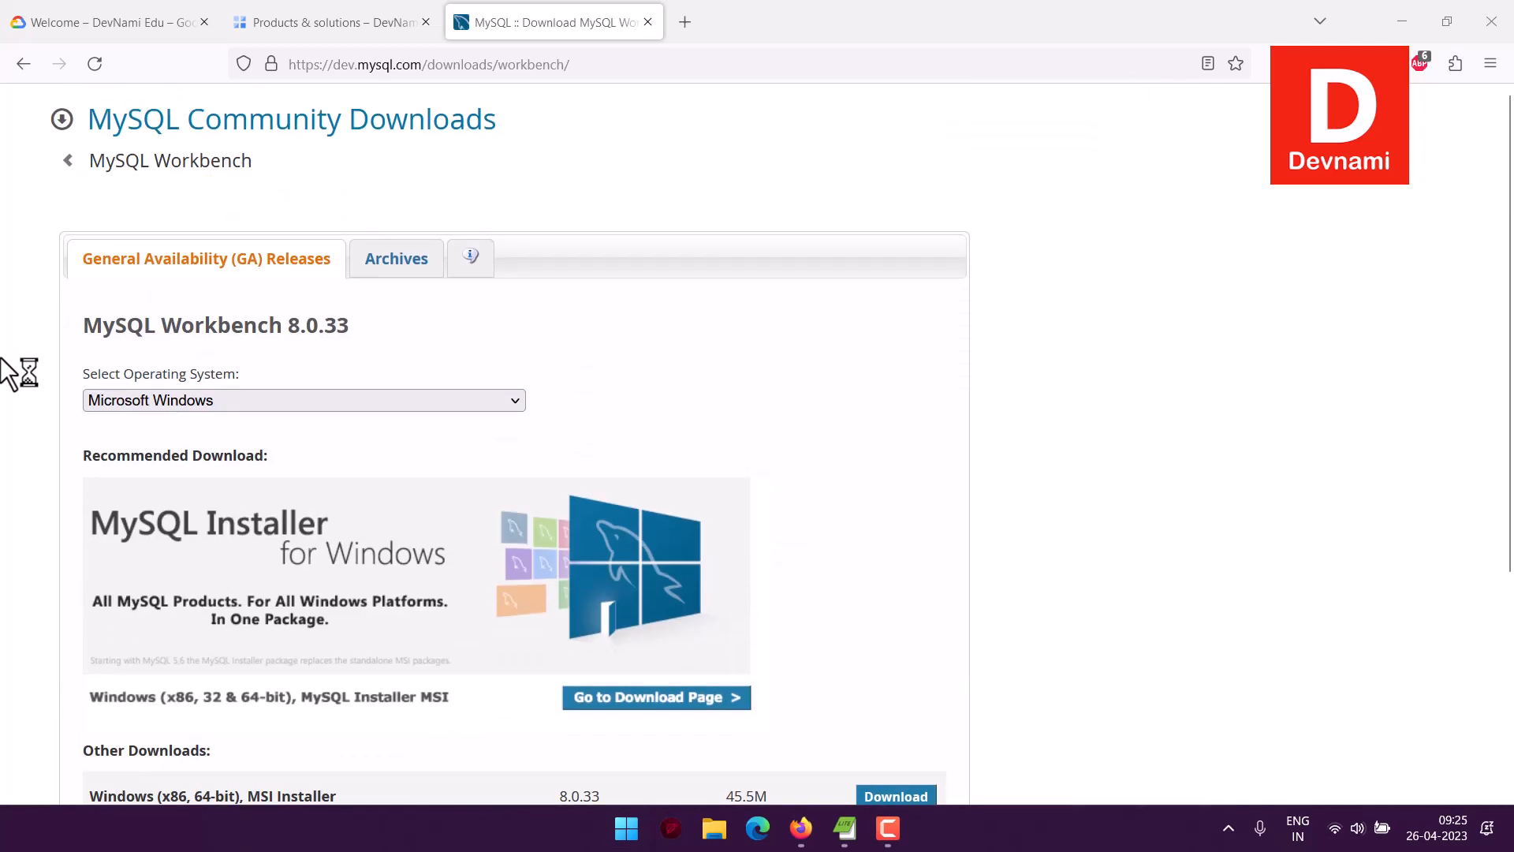
{"action": "double_click", "coordinate": [305, 326]}
{"action": "left_click", "coordinate": [370, 330]}
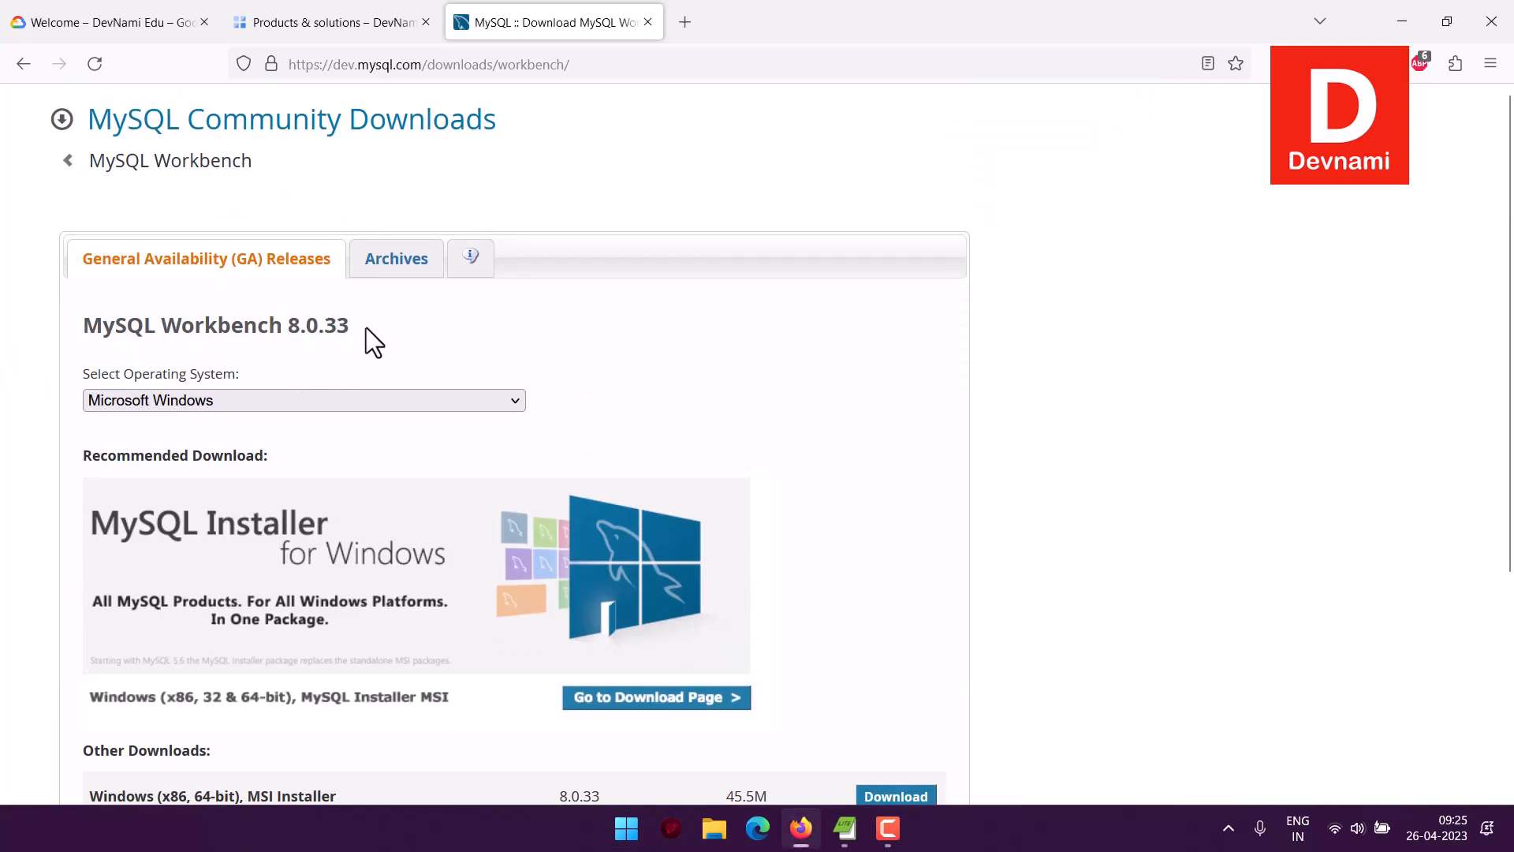
{"action": "mouse_move", "coordinate": [84, 328]}
{"action": "left_mouse_down"}
{"action": "mouse_move", "coordinate": [369, 330]}
{"action": "mouse_move", "coordinate": [84, 331]}
{"action": "left_mouse_up"}
{"action": "left_click", "coordinate": [88, 329]}
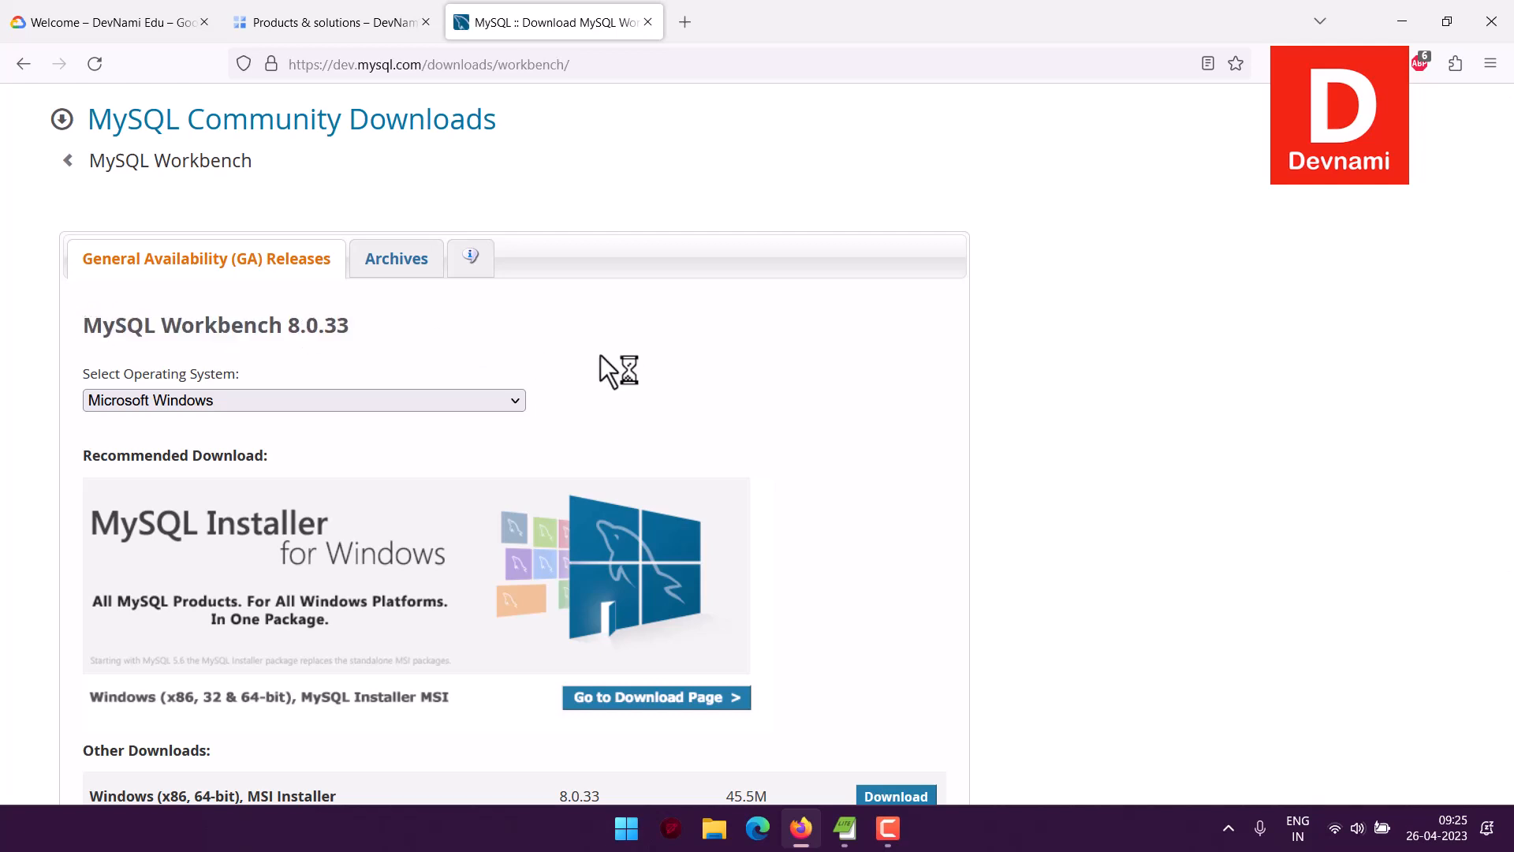
{"action": "left_click_drag", "start_coordinate": [161, 326], "coordinate": [387, 321]}
{"action": "left_click", "coordinate": [387, 322]}
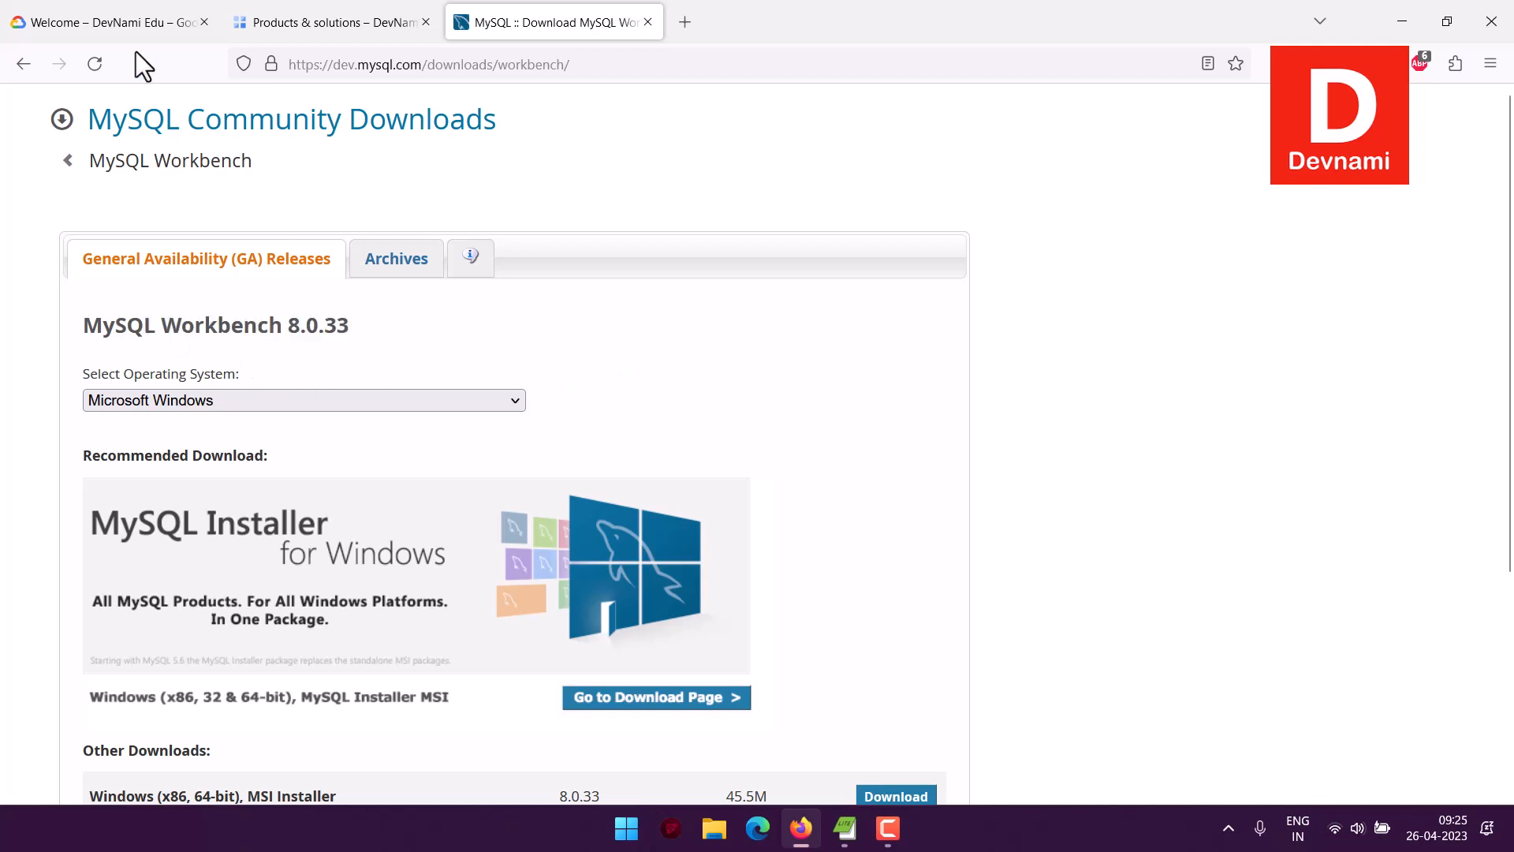
Switch to the Google Cloud console and open the SQL product from the Databases category of all products
{"action": "left_click", "coordinate": [126, 30]}
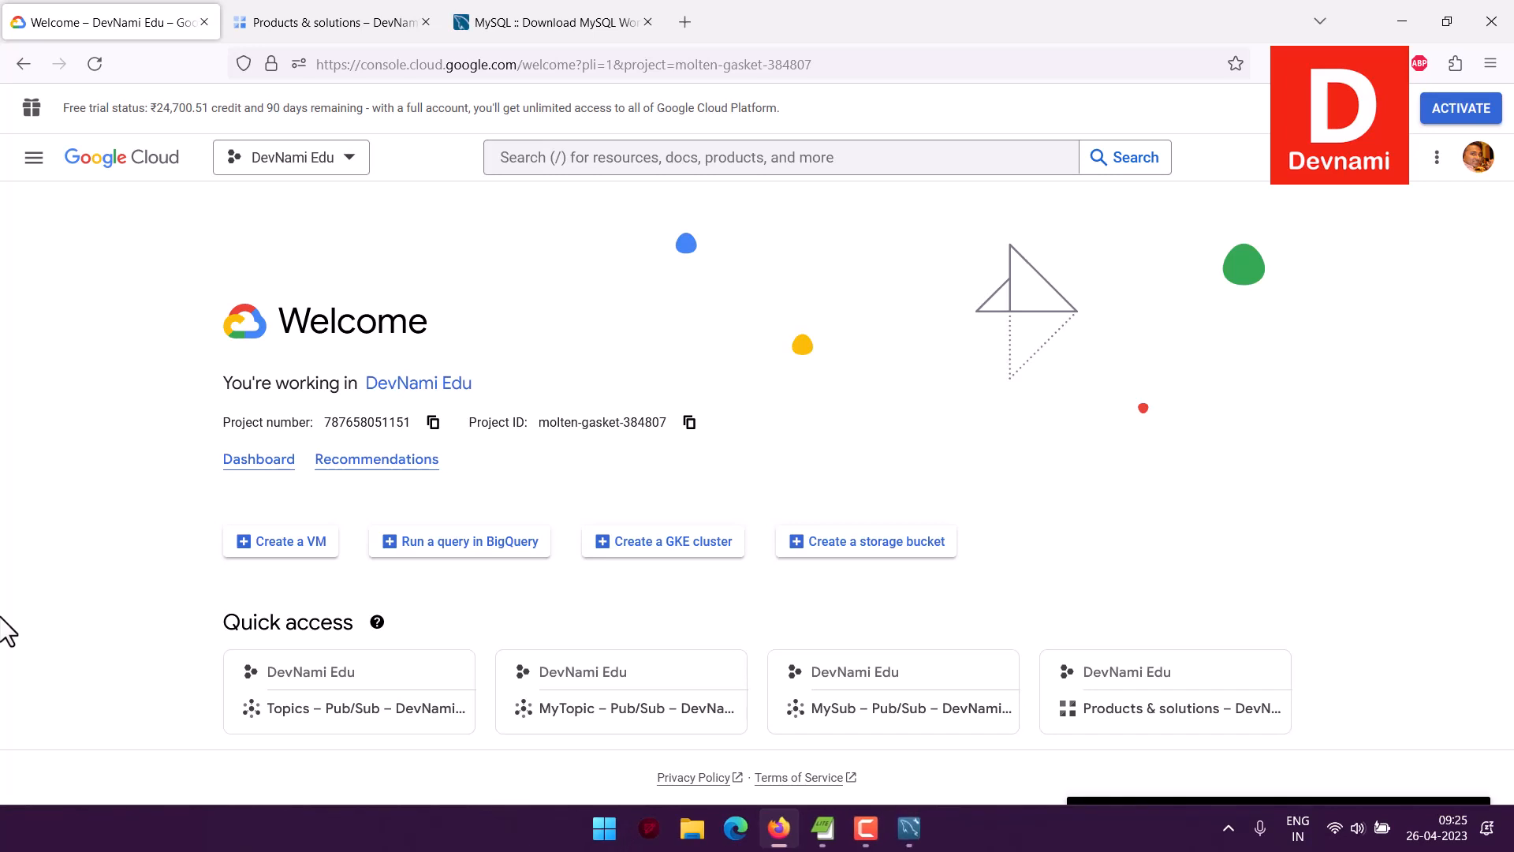
{"action": "scroll", "coordinate": [106, 385], "scroll_direction": "down", "scroll_amount": 3}
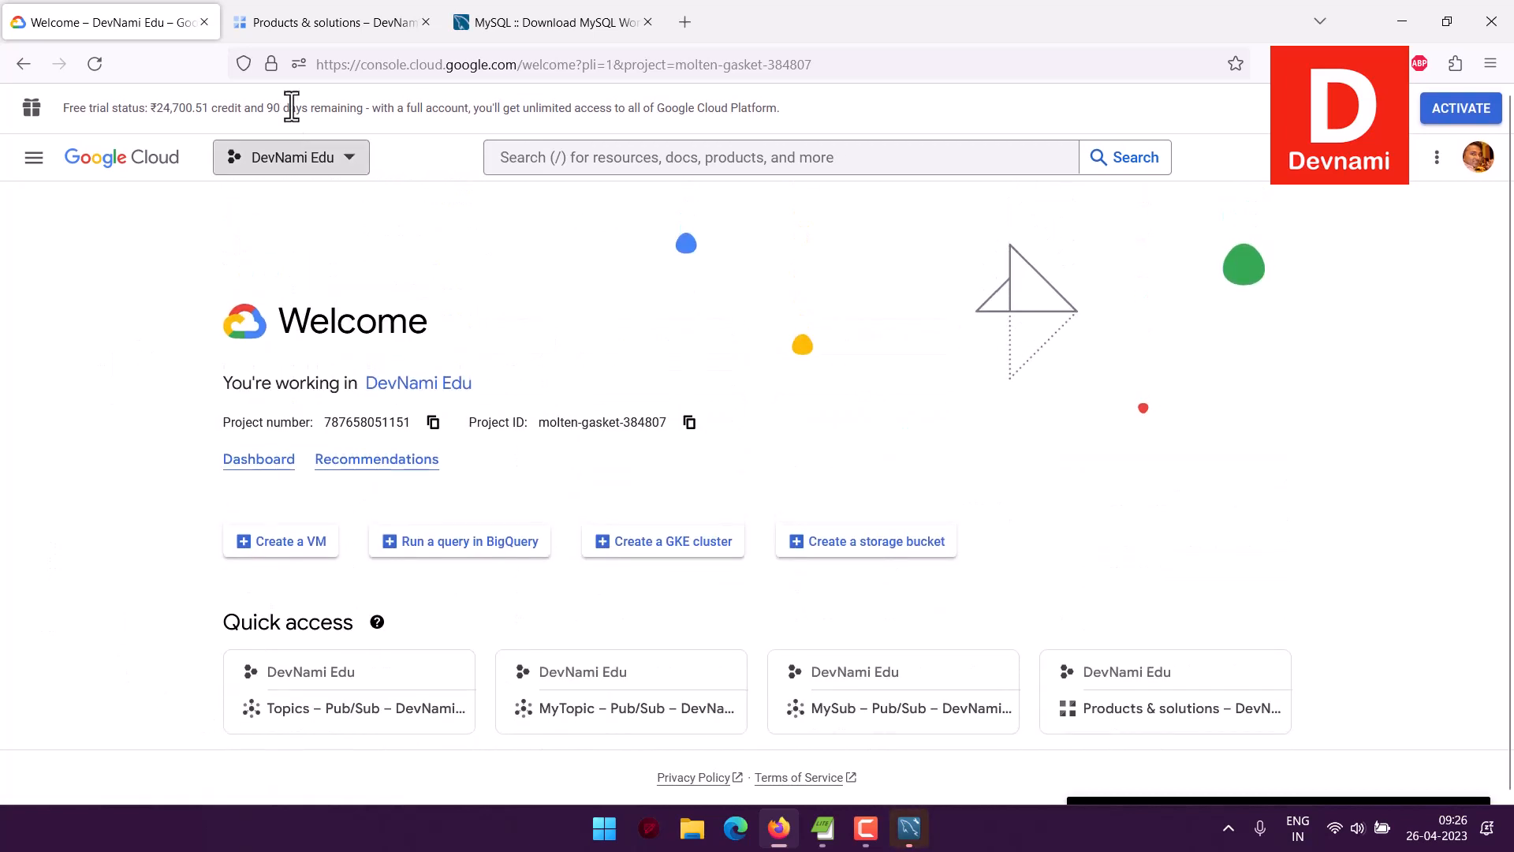
{"action": "left_click", "coordinate": [310, 30]}
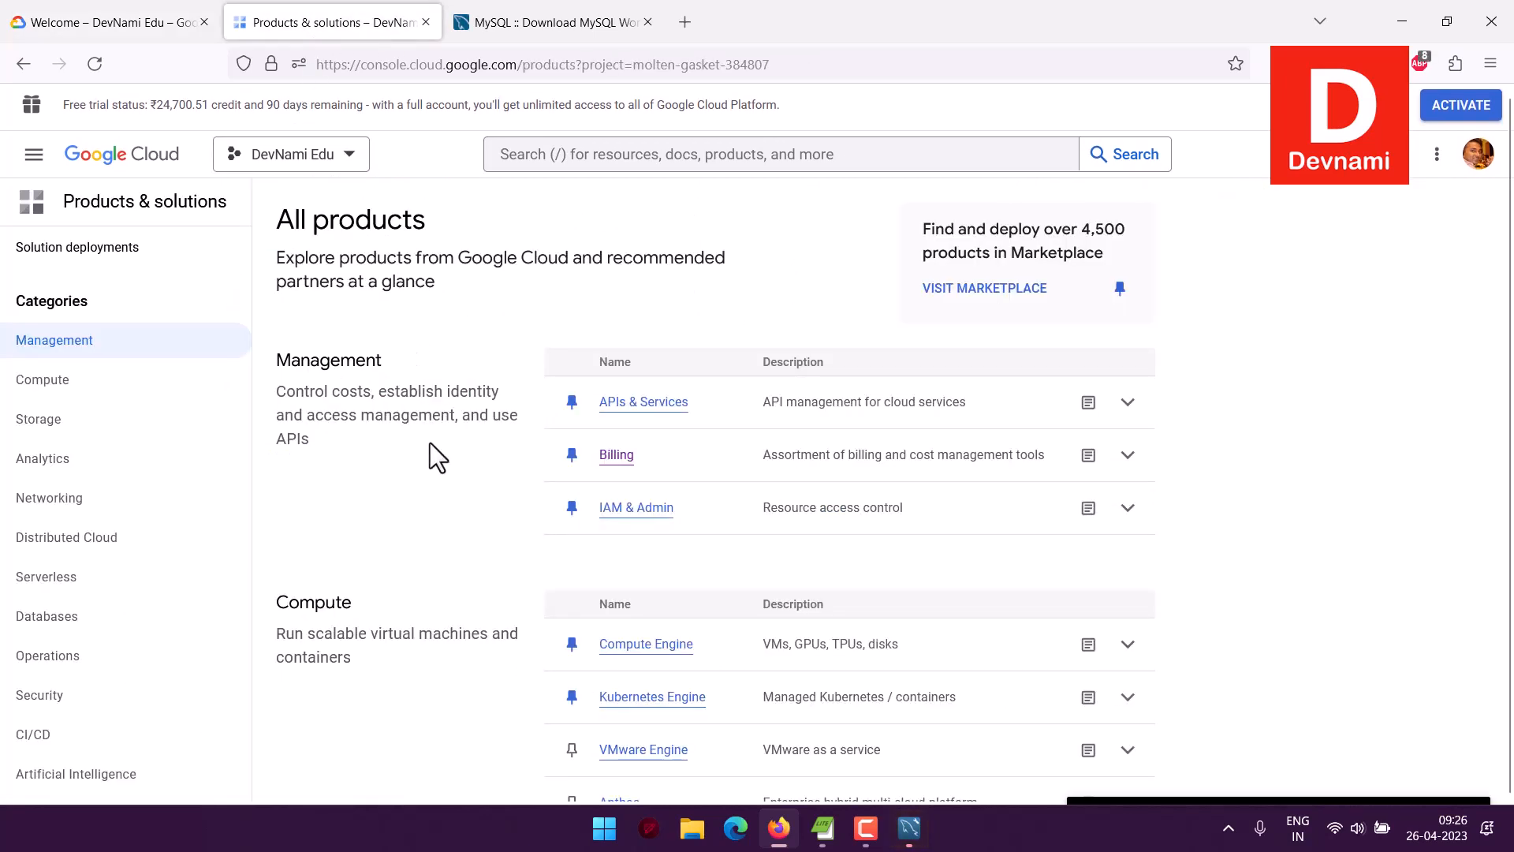
{"action": "scroll", "coordinate": [429, 442], "scroll_direction": "down", "scroll_amount": 5}
{"action": "scroll", "coordinate": [429, 443], "scroll_direction": "down", "scroll_amount": 2}
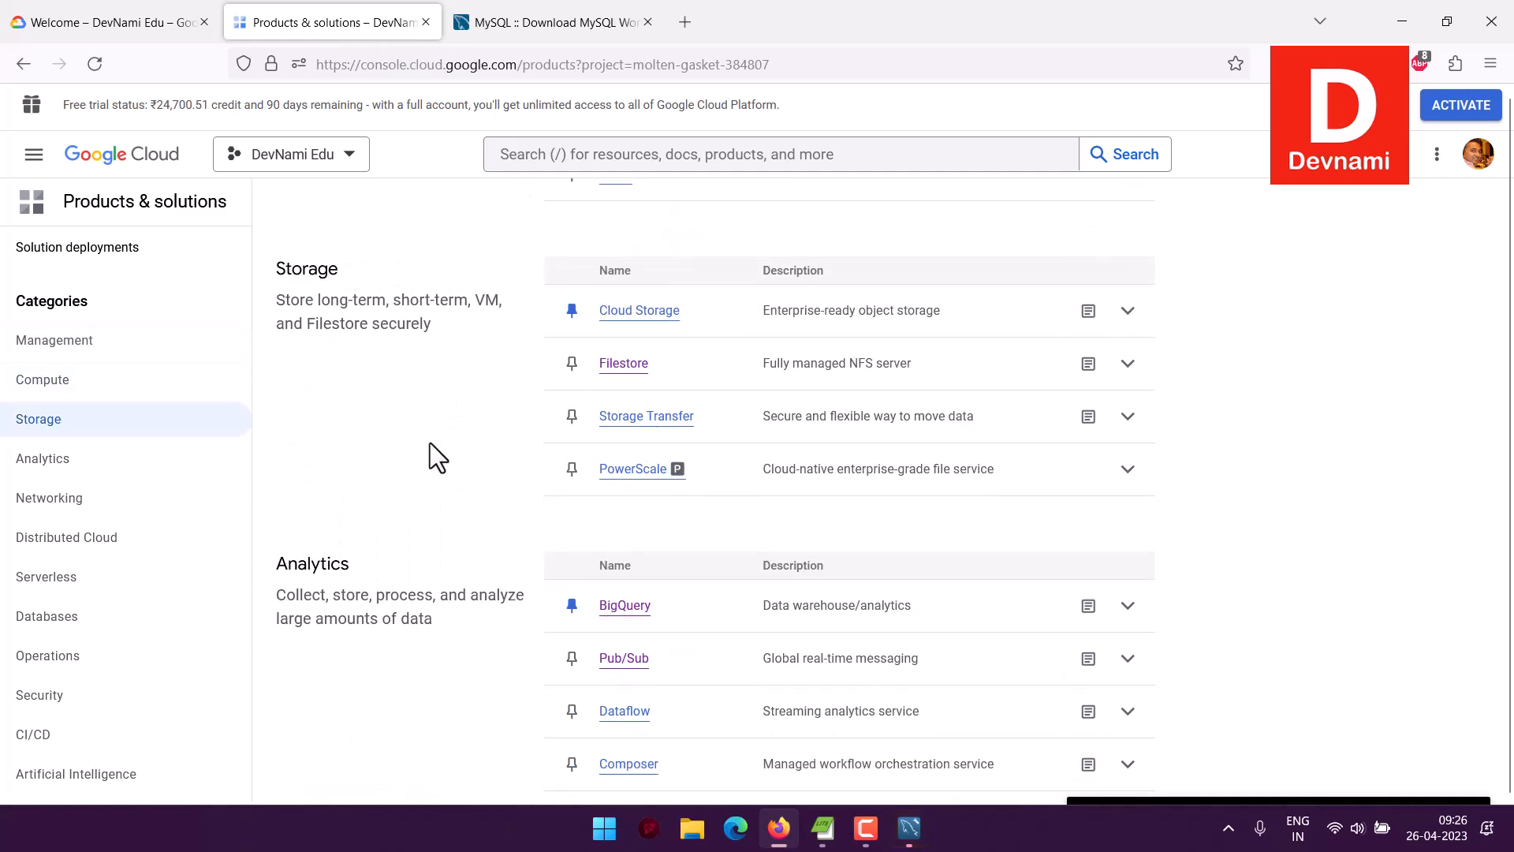
{"action": "scroll", "coordinate": [429, 442], "scroll_direction": "down", "scroll_amount": 7}
{"action": "scroll", "coordinate": [429, 442], "scroll_direction": "down", "scroll_amount": 16}
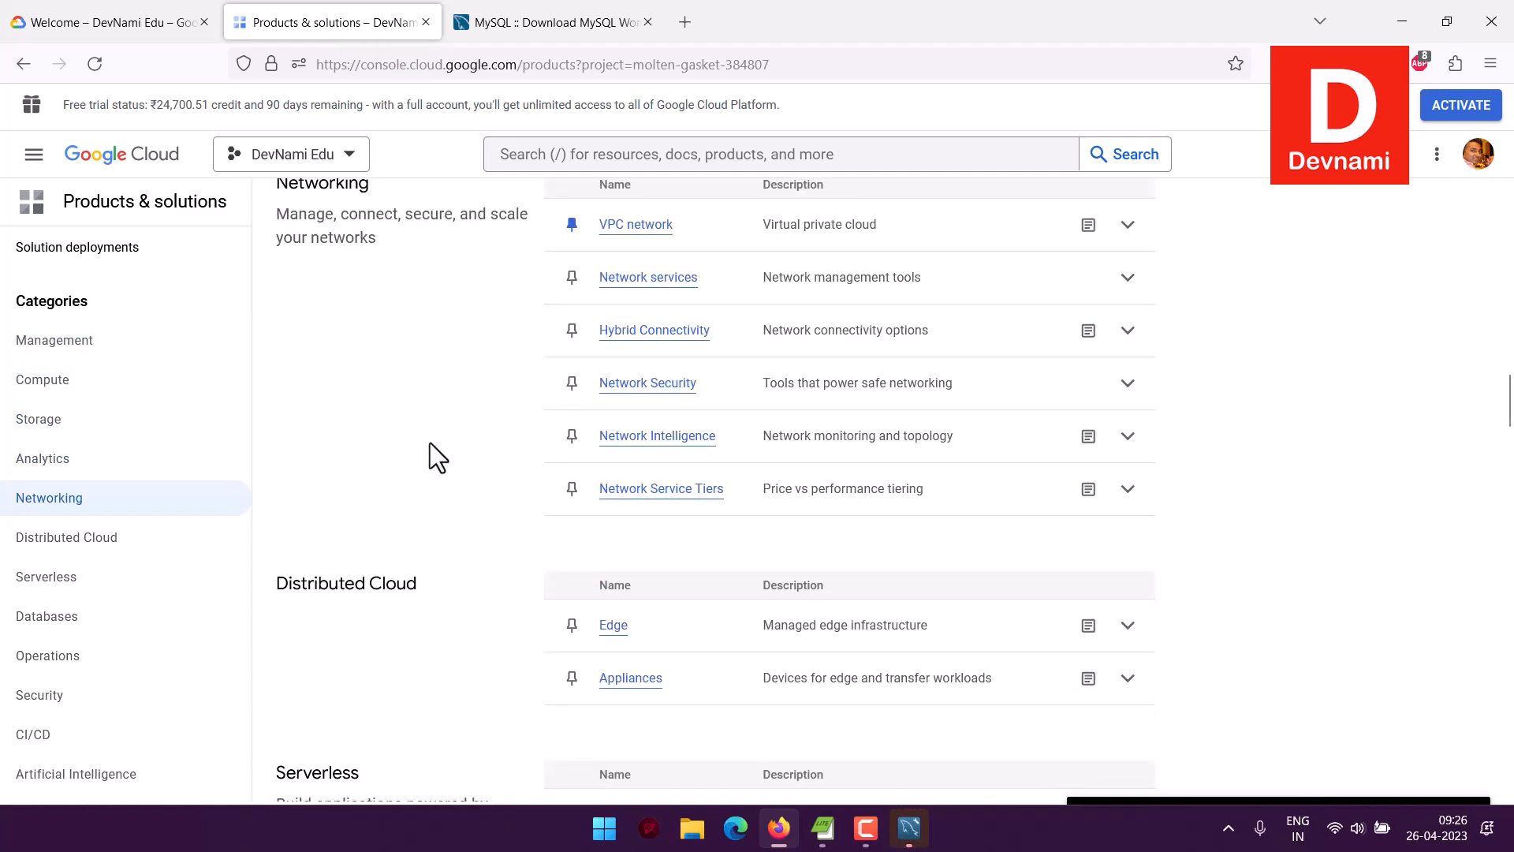
{"action": "scroll", "coordinate": [433, 440], "scroll_direction": "down", "scroll_amount": 3}
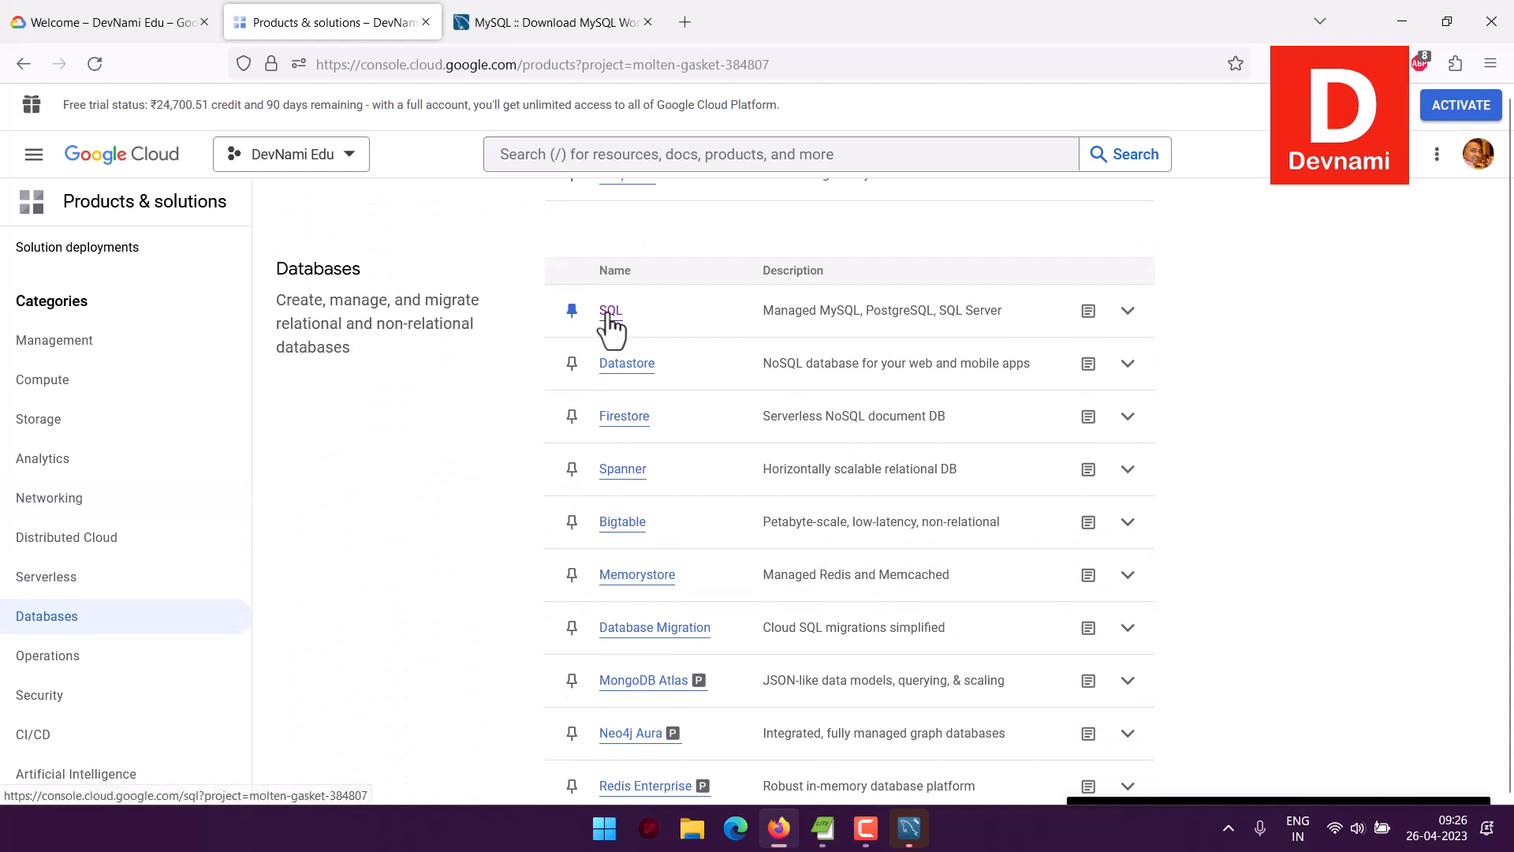
{"action": "left_click", "coordinate": [605, 316]}
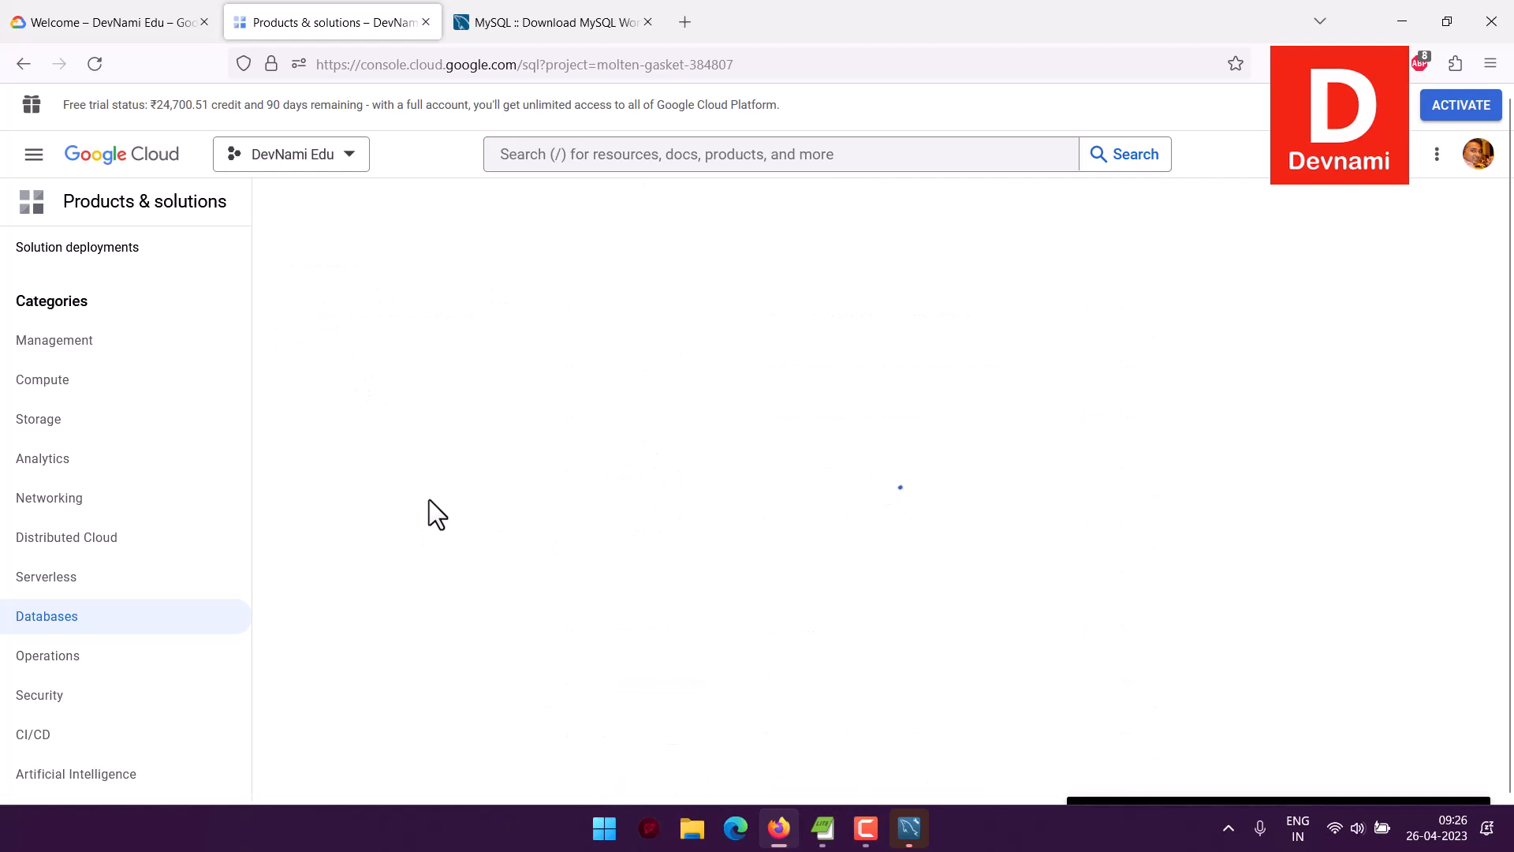
Switch to MySQL Workbench and delete the saved DevnamiSQLDB connection
{"action": "left_click", "coordinate": [909, 827]}
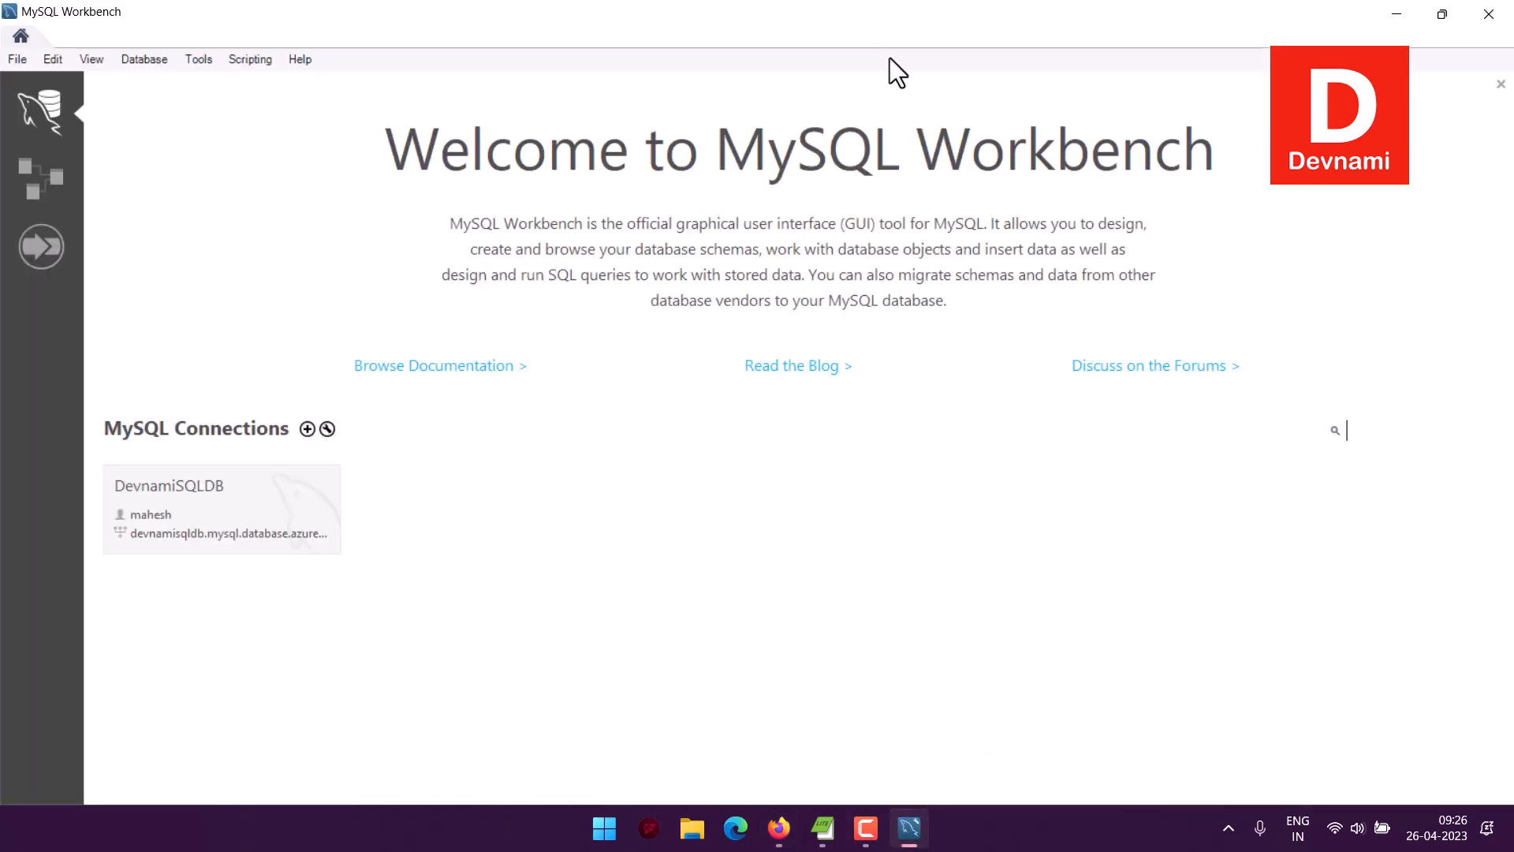
{"action": "right_click", "coordinate": [287, 487]}
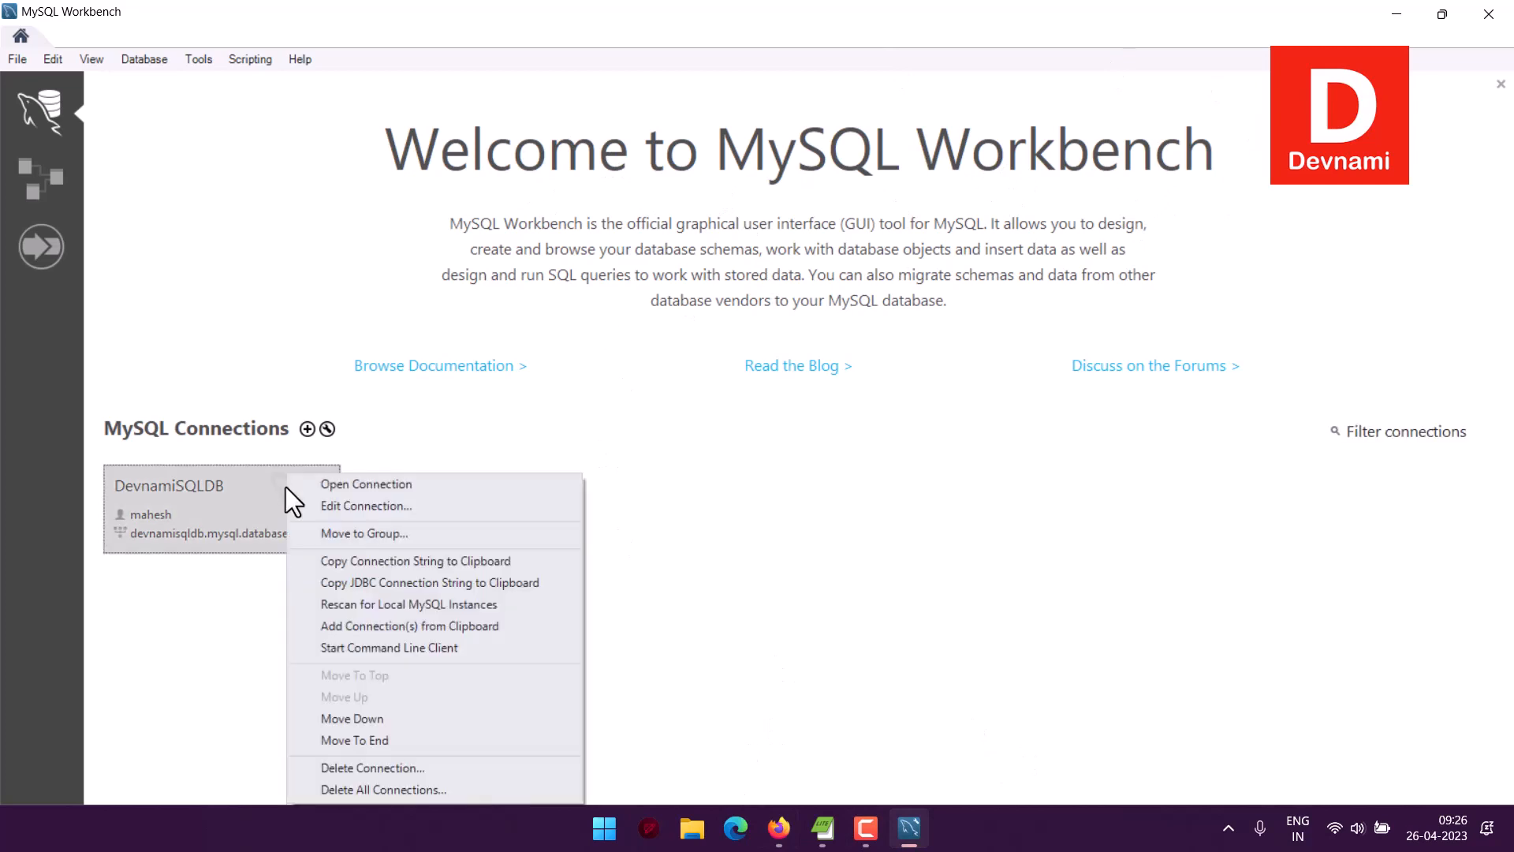
{"action": "left_click", "coordinate": [333, 768]}
{"action": "left_click", "coordinate": [801, 420]}
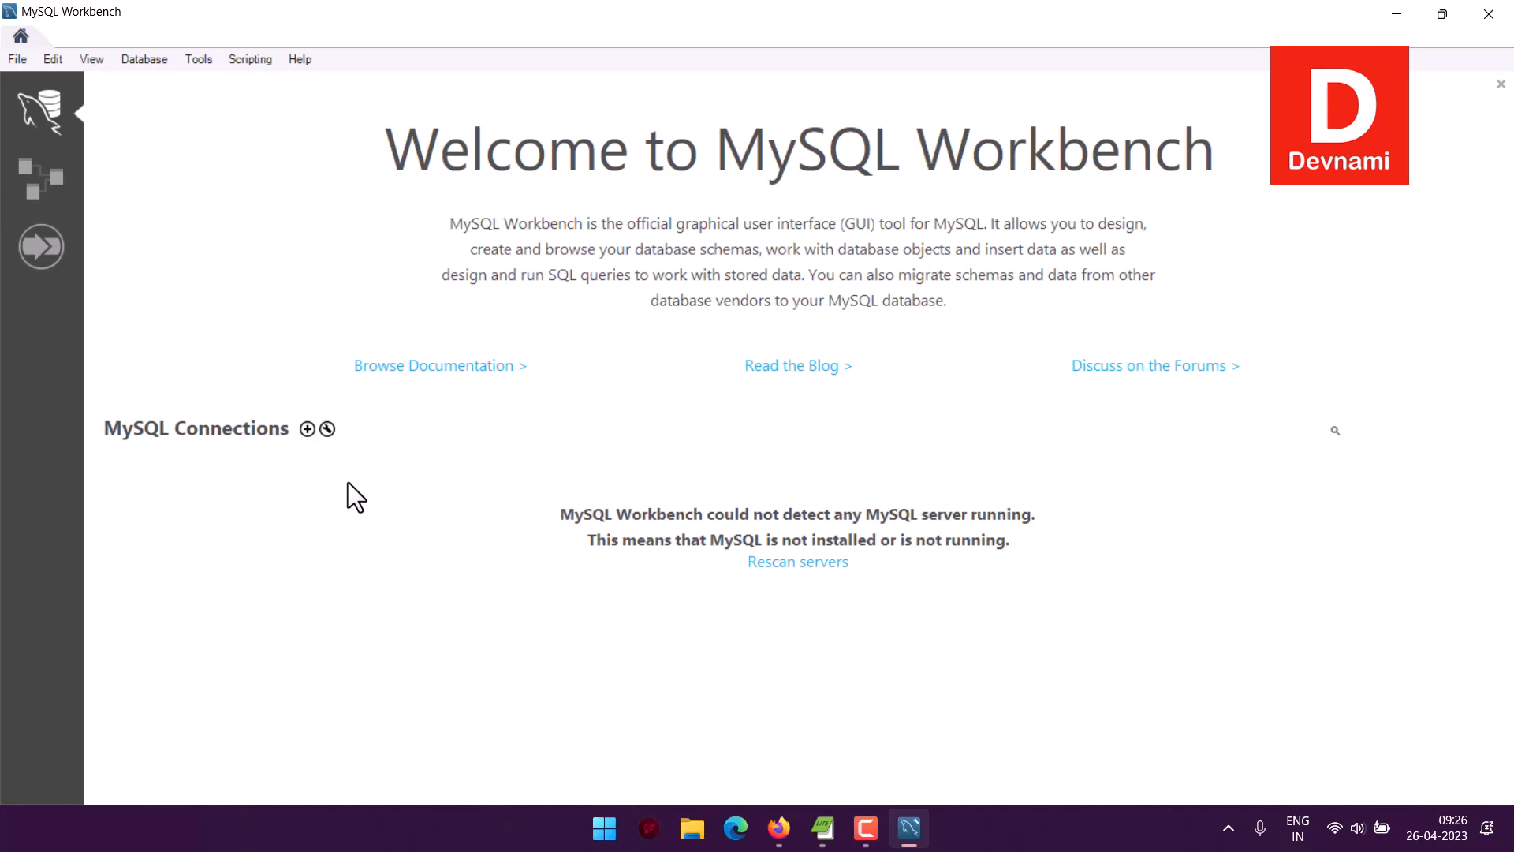
Return to the Google Cloud SQL instances in Firefox and start creating a new instance with the MySQL engine
{"action": "left_click", "coordinate": [779, 828]}
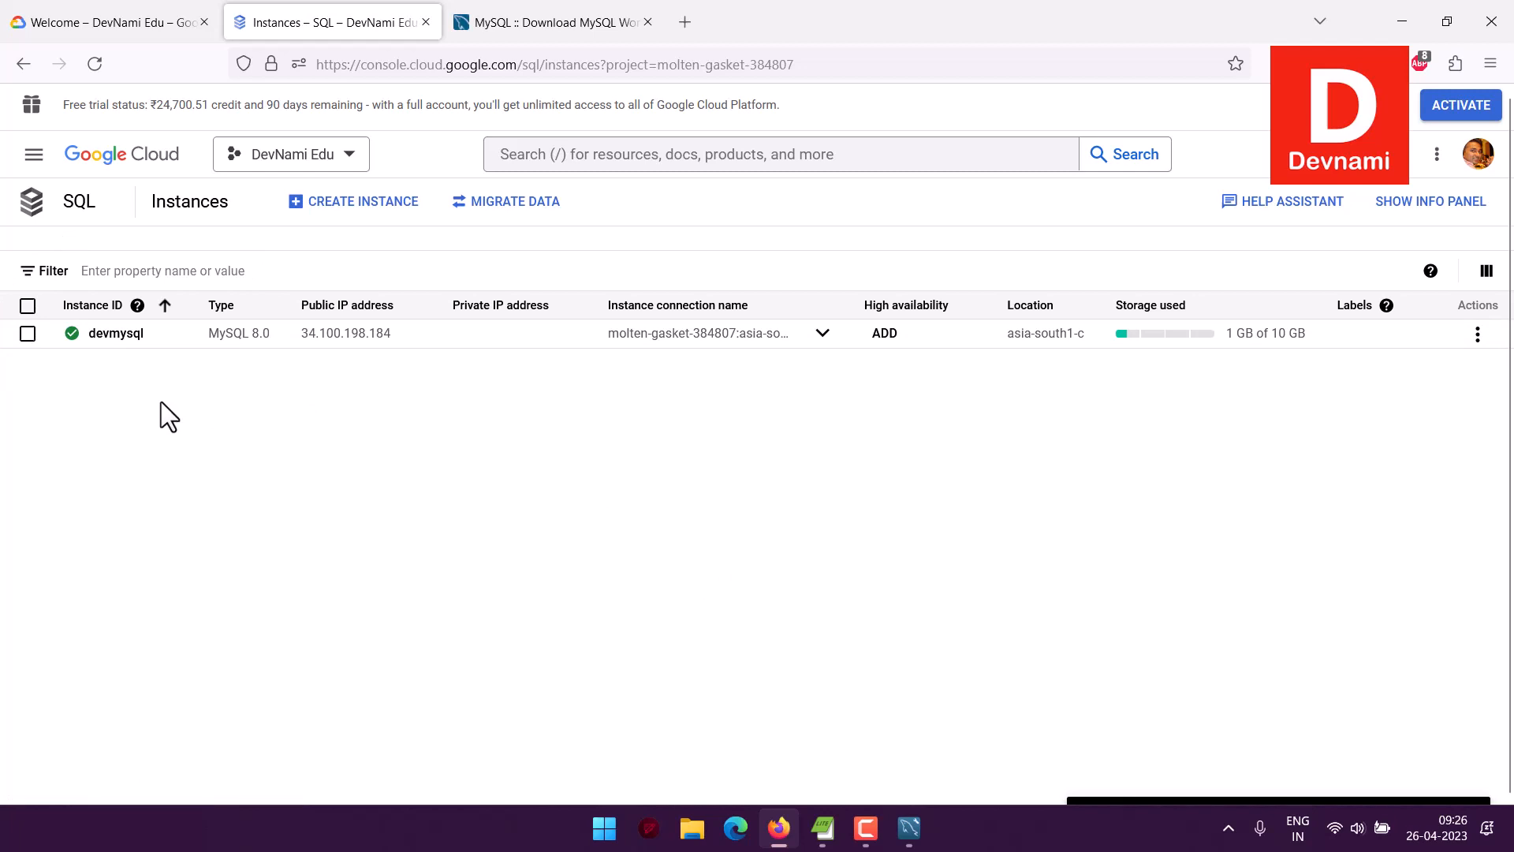
{"action": "left_click", "coordinate": [334, 211]}
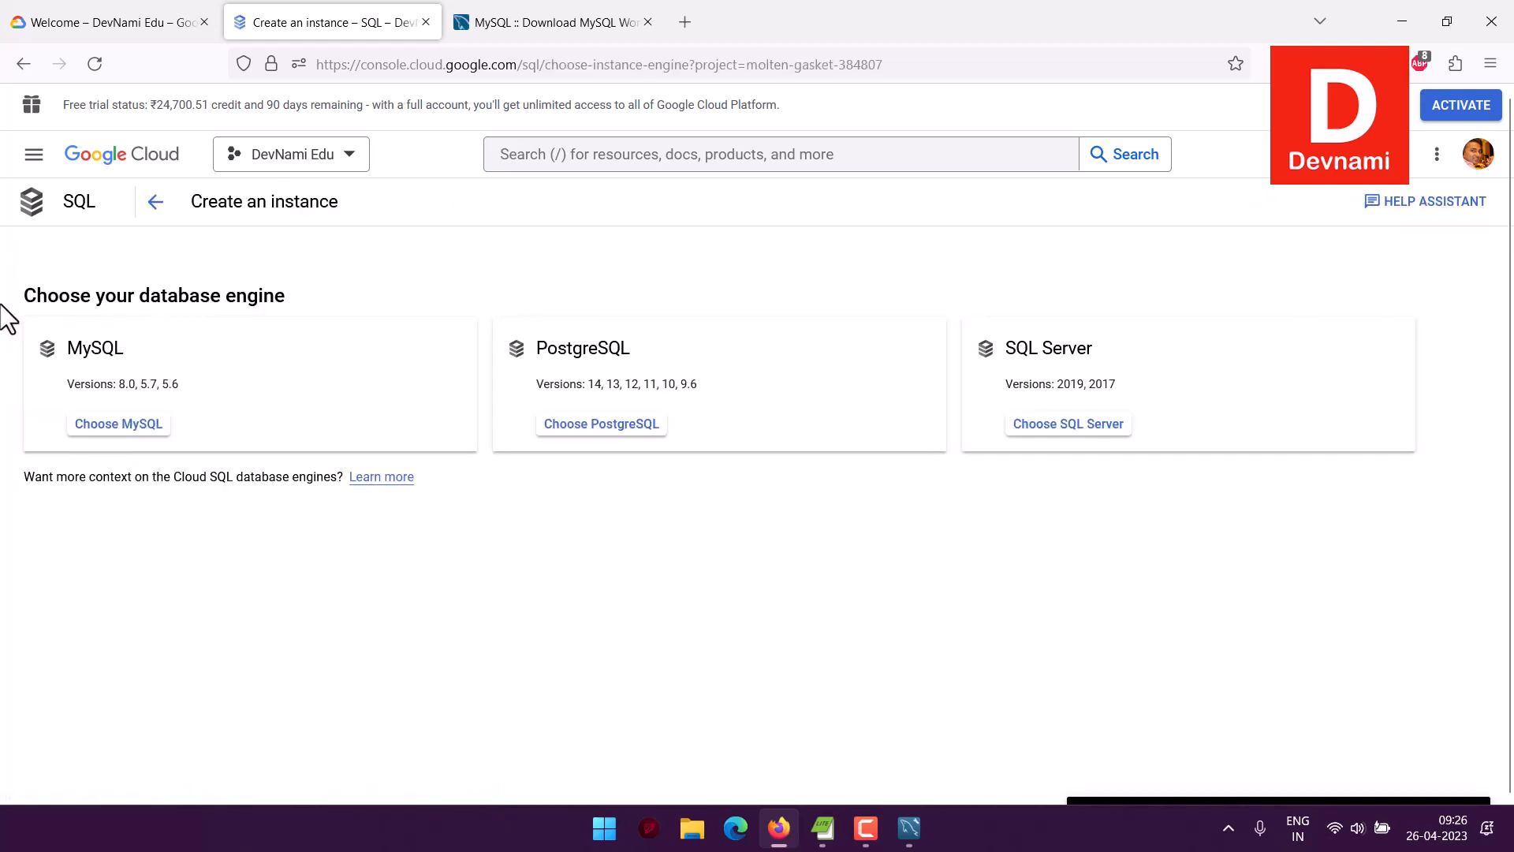
{"action": "left_click_drag", "start_coordinate": [13, 291], "coordinate": [297, 287]}
{"action": "left_click", "coordinate": [296, 284]}
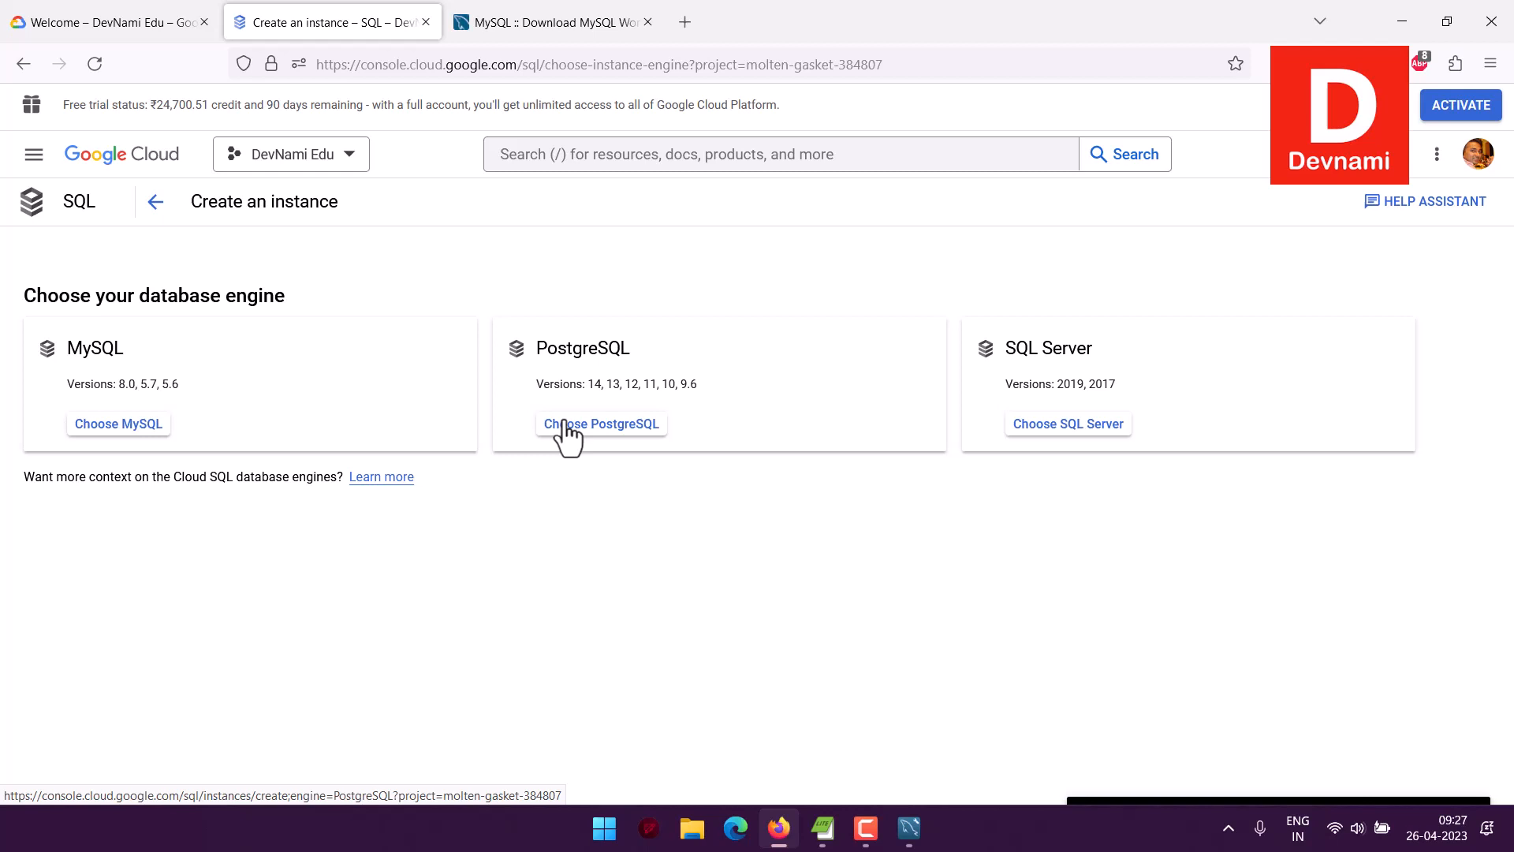
{"action": "left_click", "coordinate": [102, 426]}
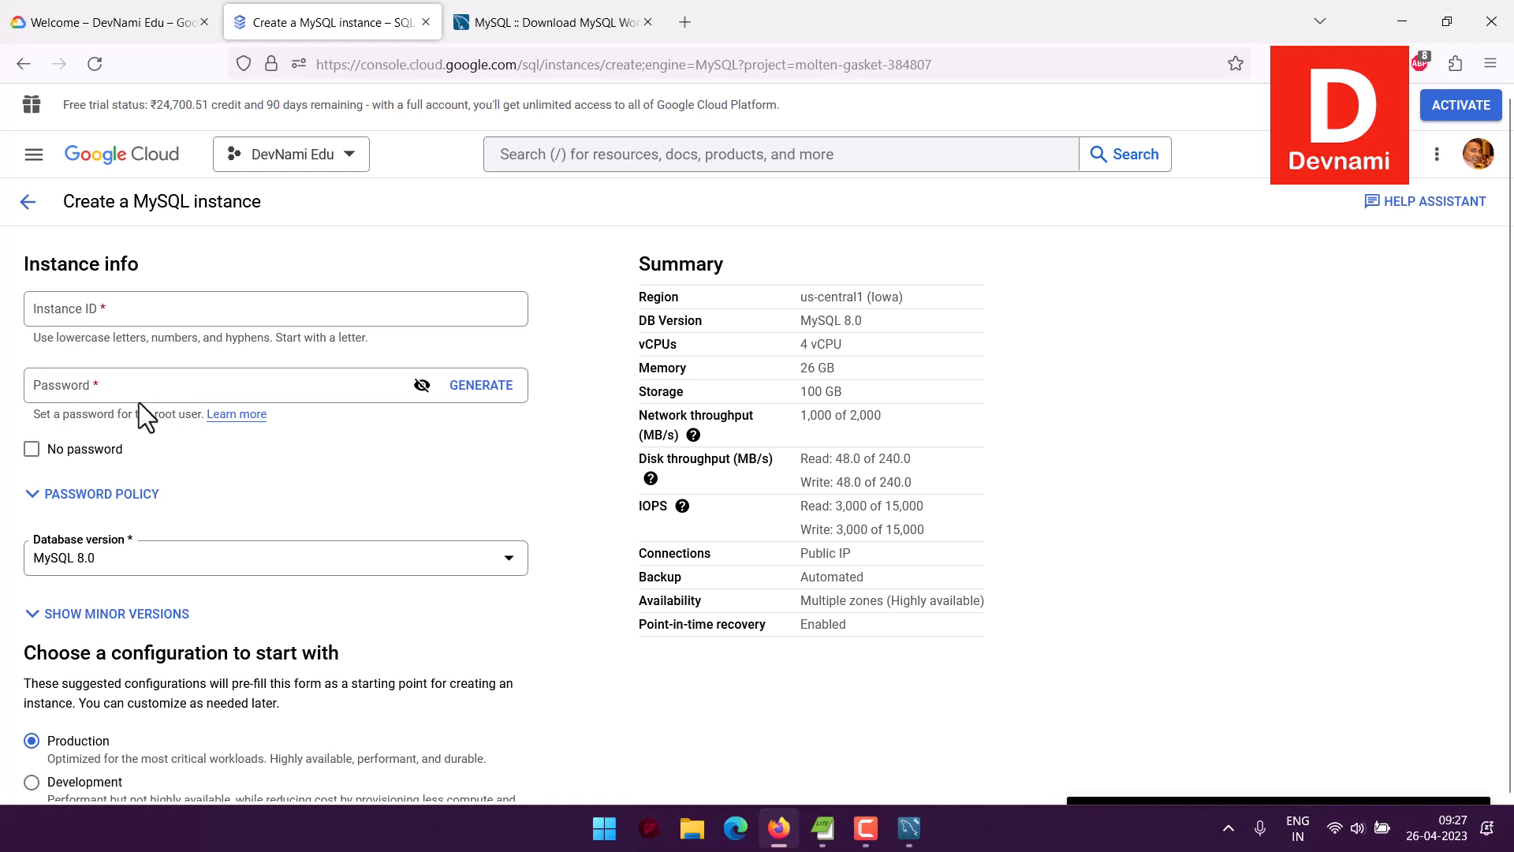
{"action": "scroll", "coordinate": [309, 363], "scroll_direction": "down", "scroll_amount": 2}
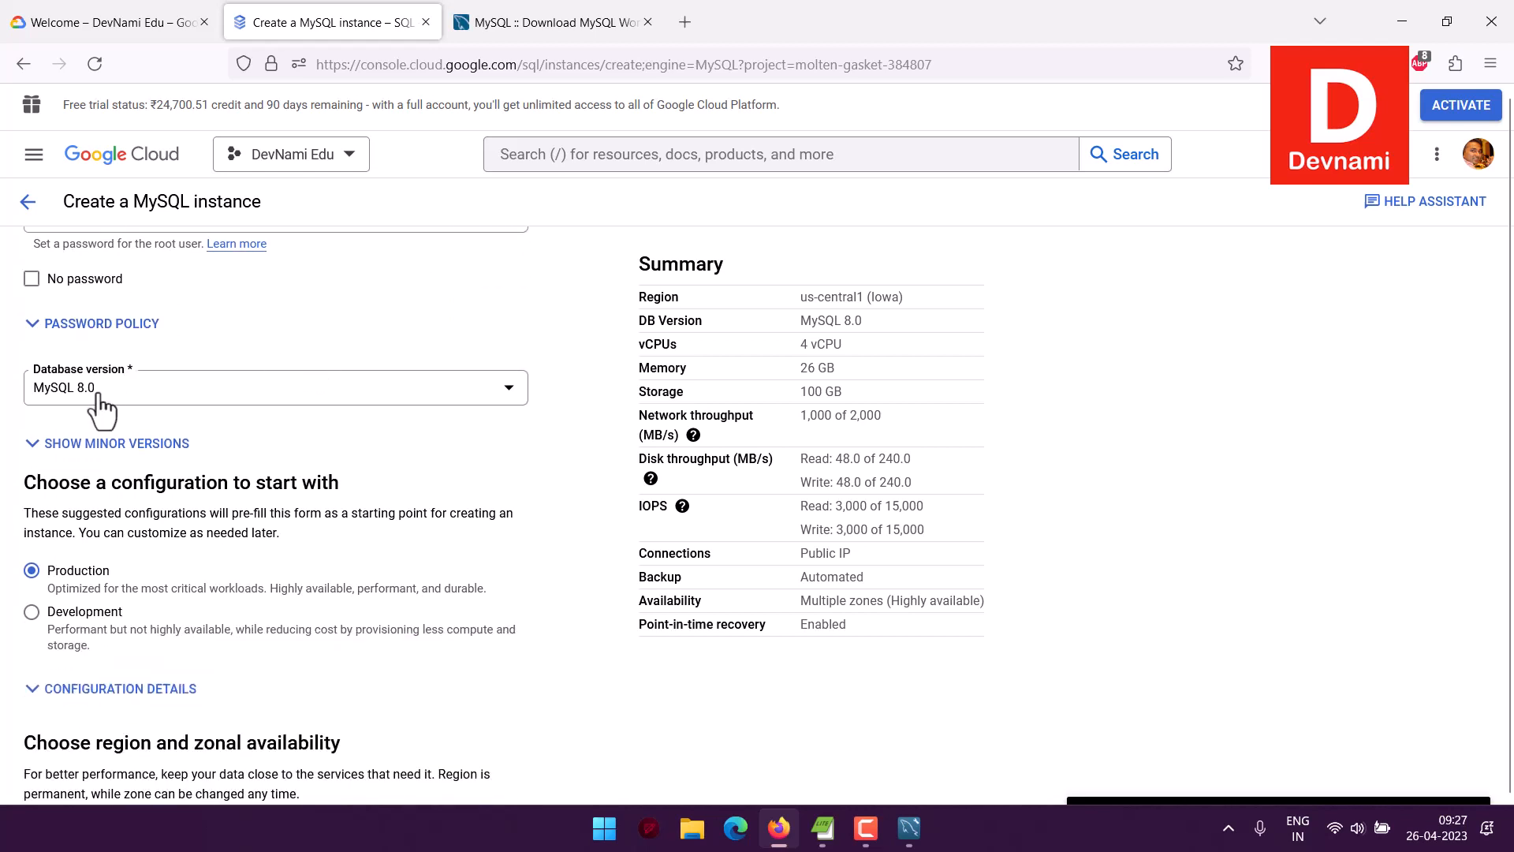
Keep MySQL 8.0 as the database version, apply the Development starting configuration and check its resources in the summary
{"action": "left_click", "coordinate": [101, 402]}
{"action": "left_click", "coordinate": [91, 398]}
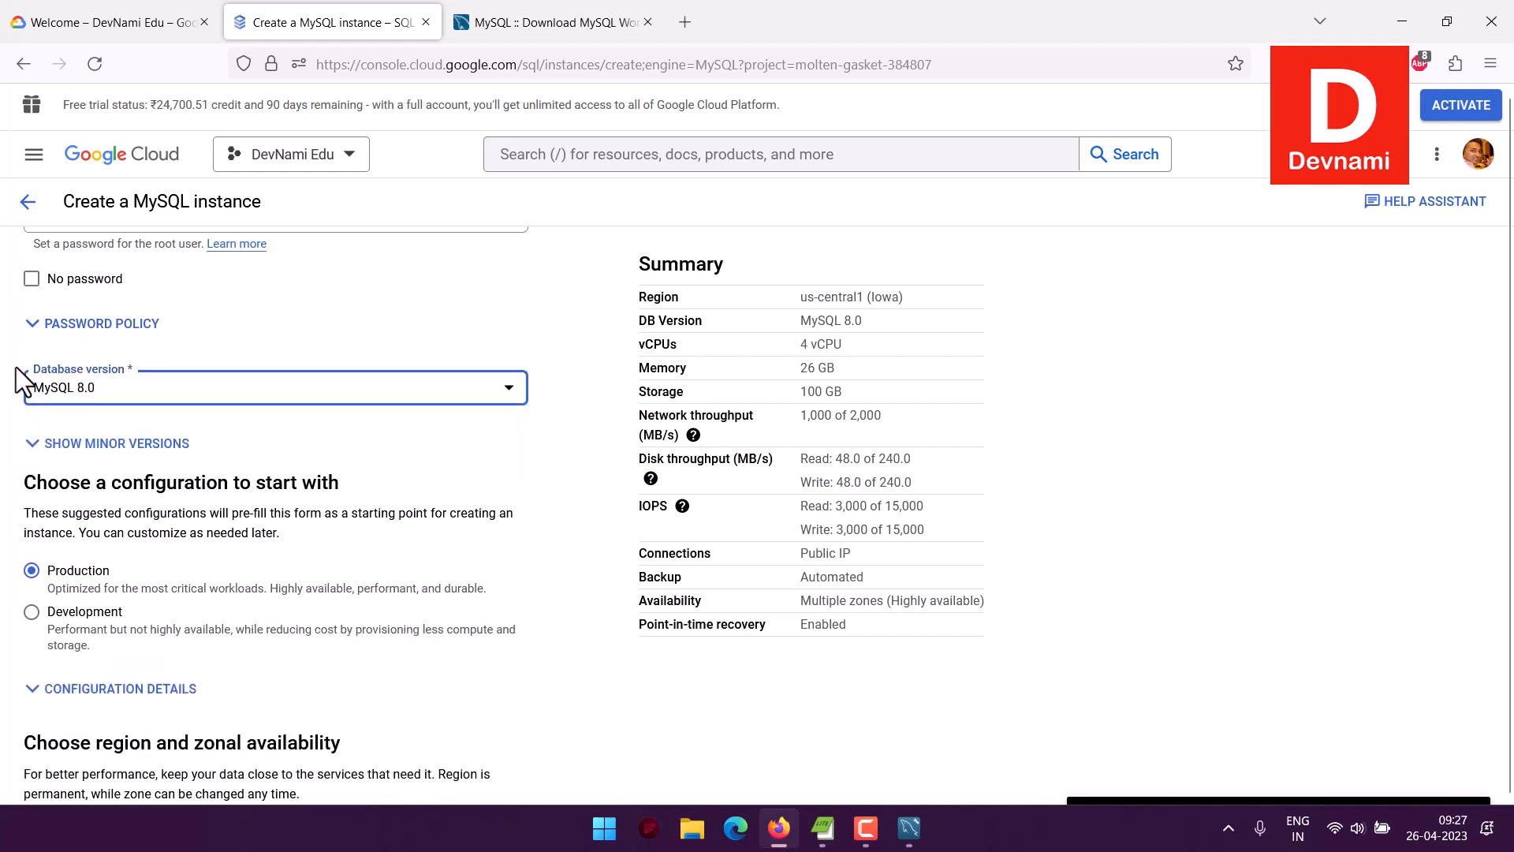
{"action": "scroll", "coordinate": [16, 364], "scroll_direction": "down", "scroll_amount": 1}
{"action": "left_click_drag", "start_coordinate": [22, 398], "coordinate": [361, 399]}
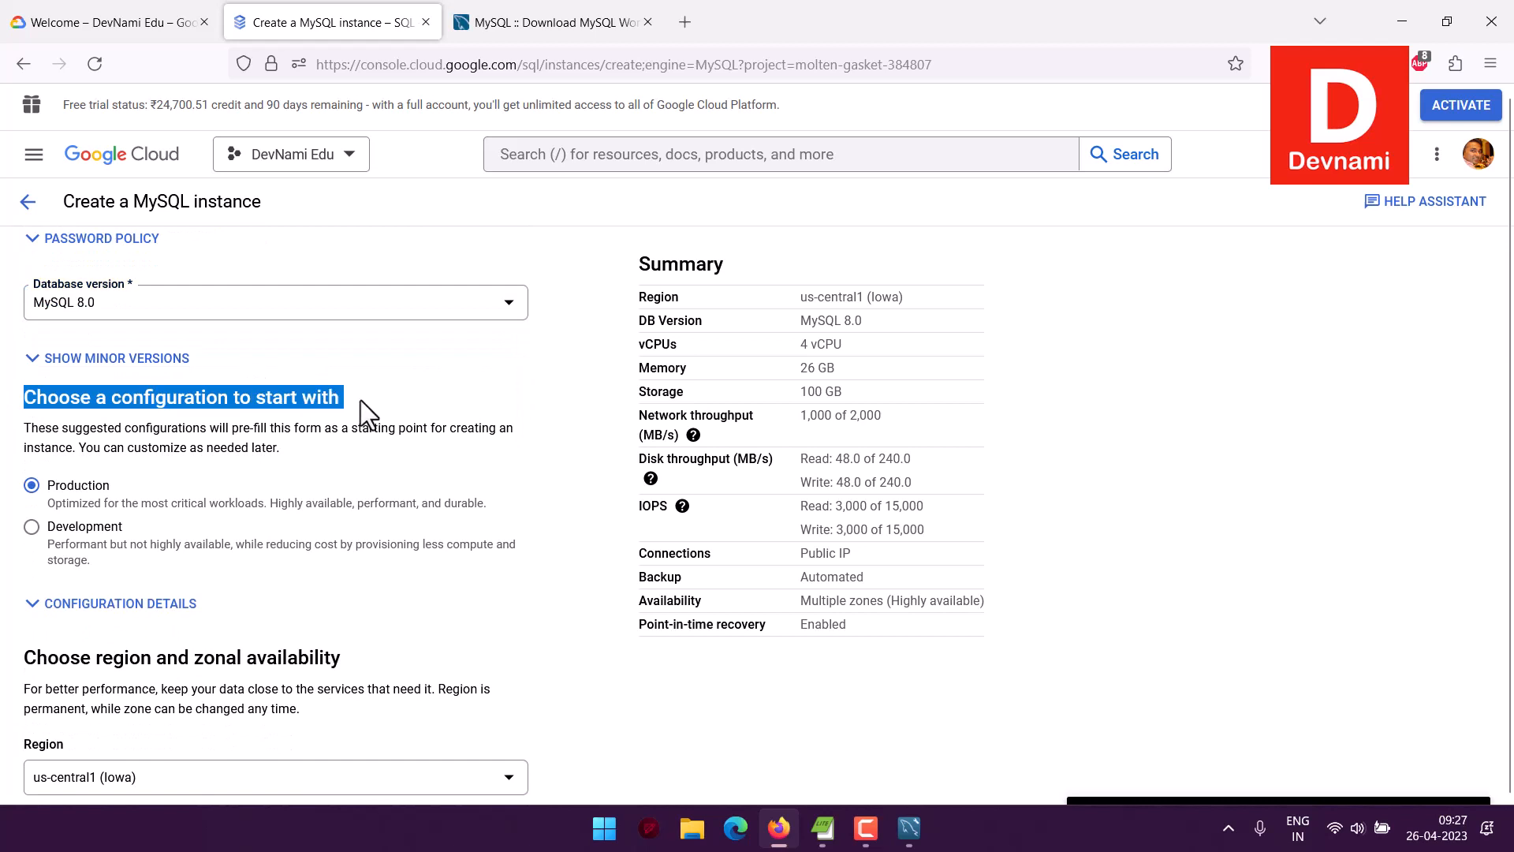
{"action": "left_click", "coordinate": [361, 400]}
{"action": "left_click_drag", "start_coordinate": [132, 398], "coordinate": [46, 400]}
{"action": "left_click", "coordinate": [281, 443]}
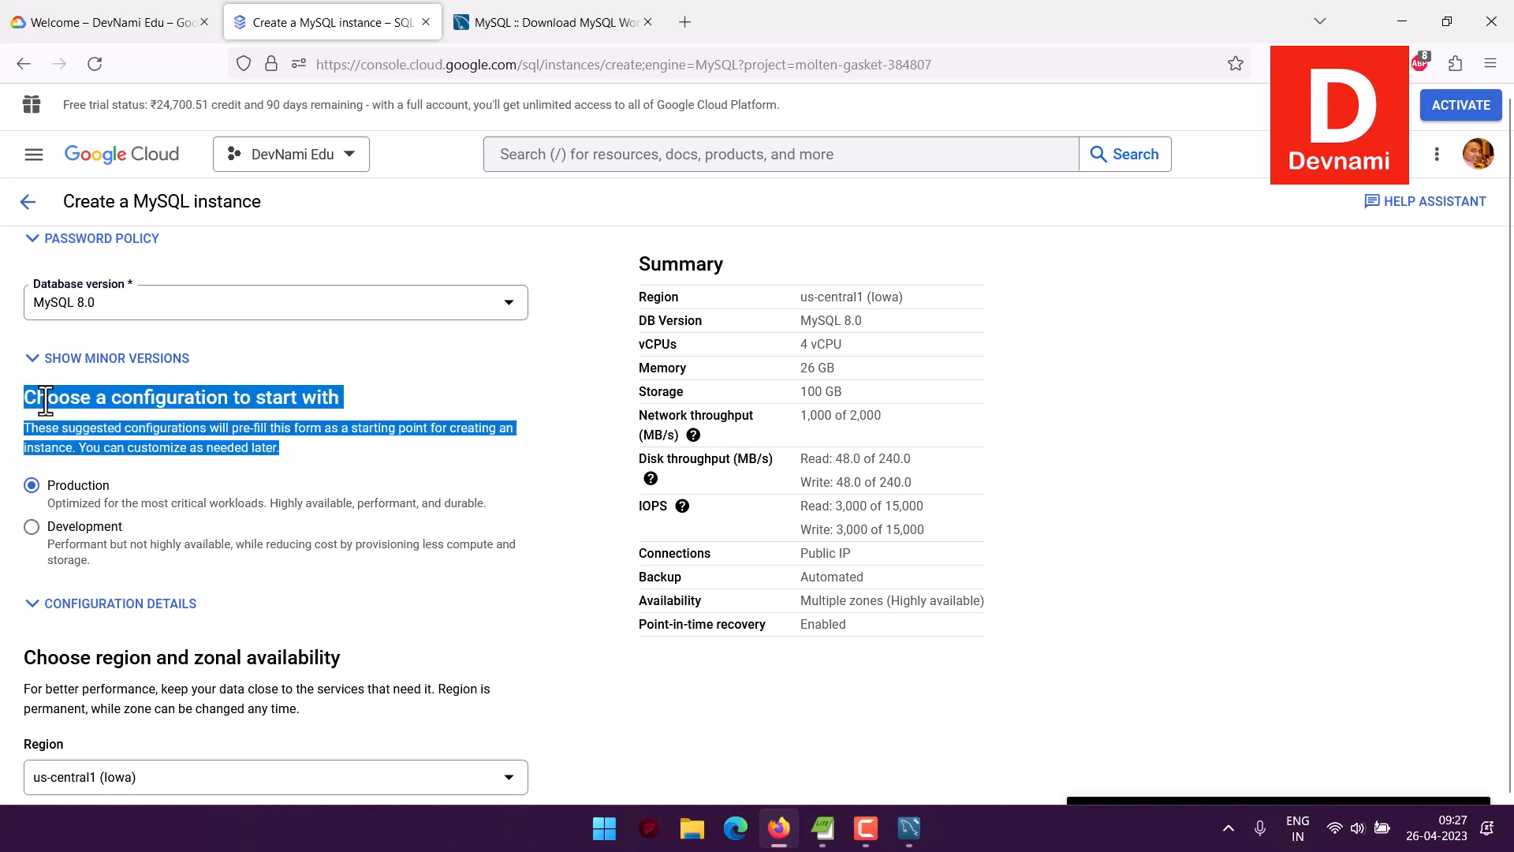
{"action": "left_click", "coordinate": [45, 400]}
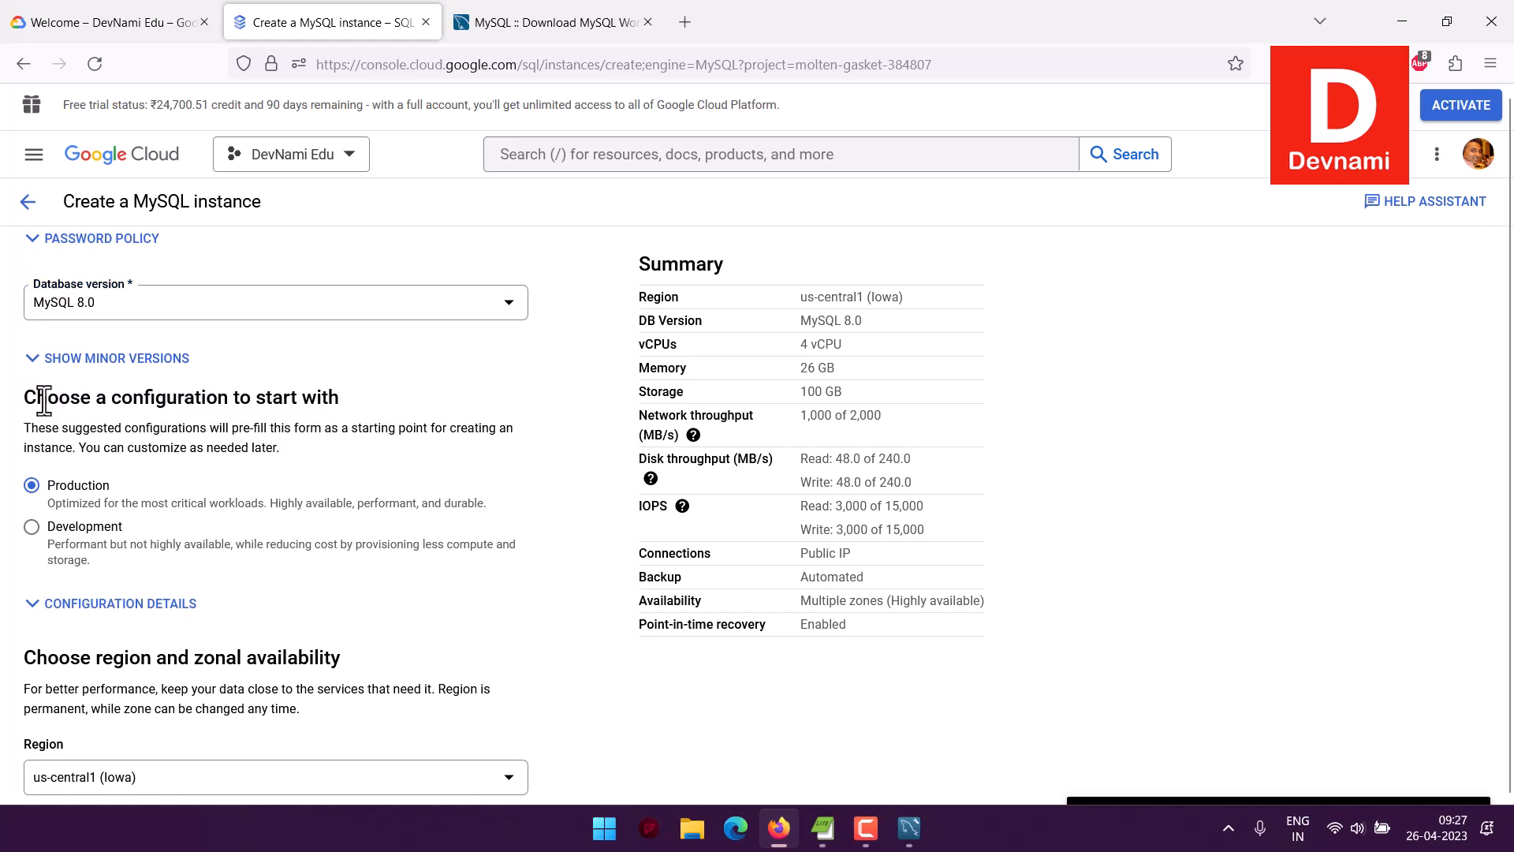
{"action": "left_click", "coordinate": [246, 533]}
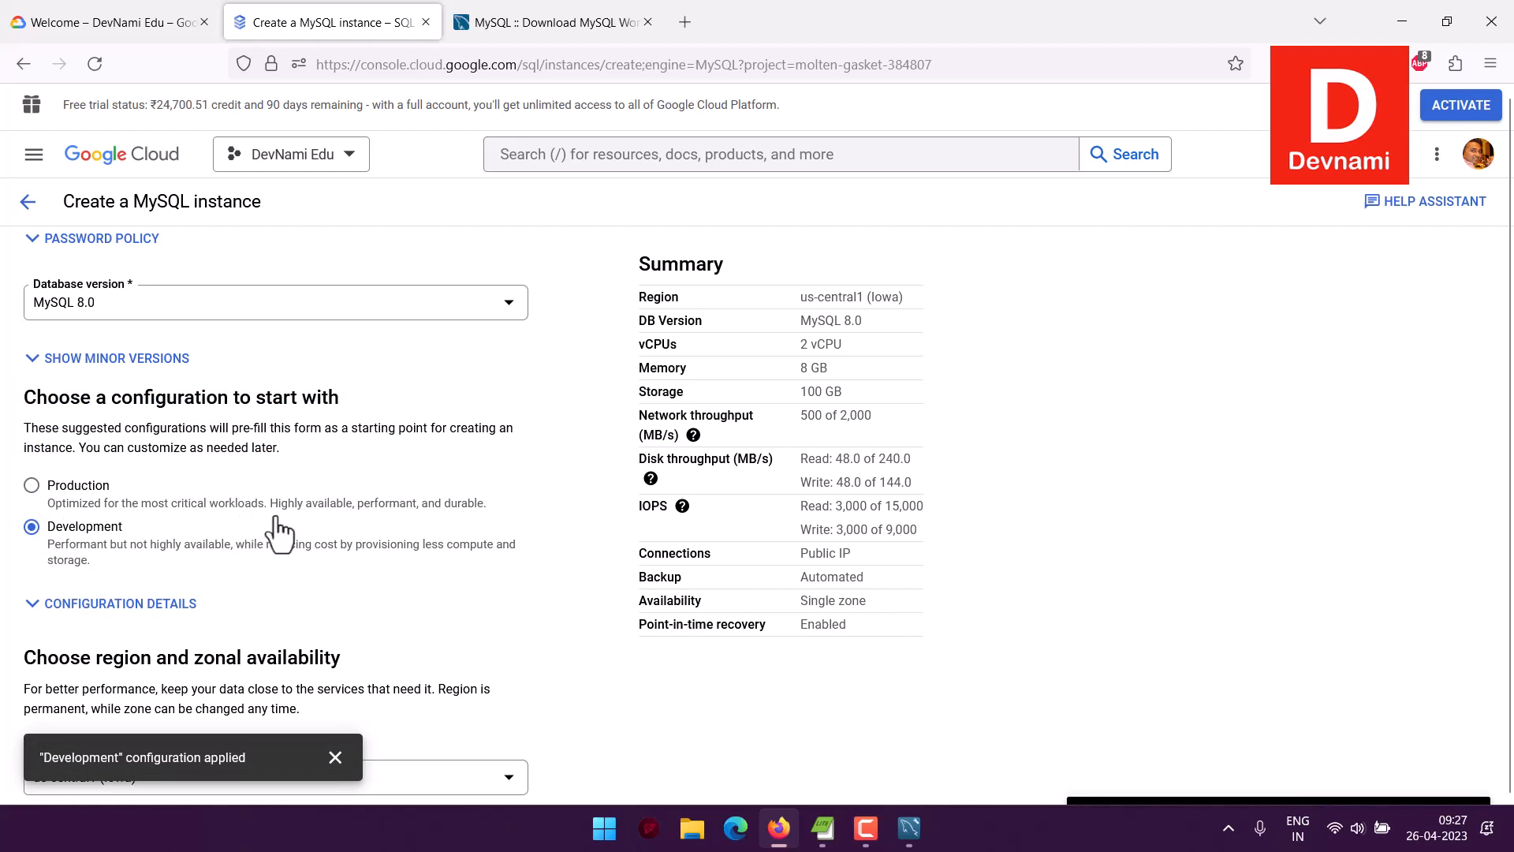
{"action": "left_click_drag", "start_coordinate": [655, 344], "coordinate": [879, 416]}
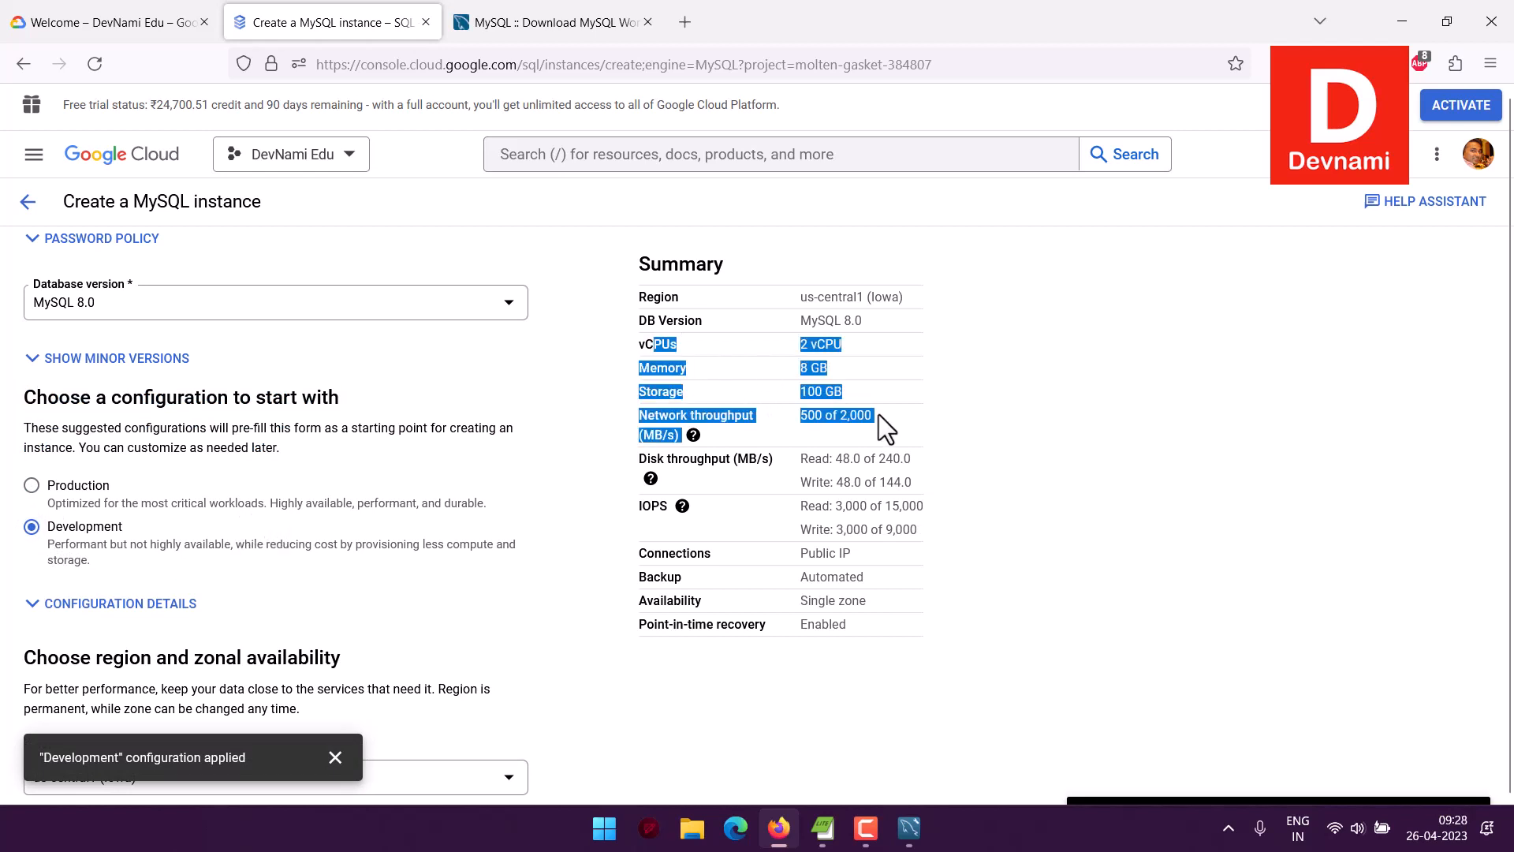
{"action": "left_click", "coordinate": [879, 414]}
{"action": "left_click_drag", "start_coordinate": [655, 345], "coordinate": [879, 395]}
{"action": "left_click", "coordinate": [879, 394]}
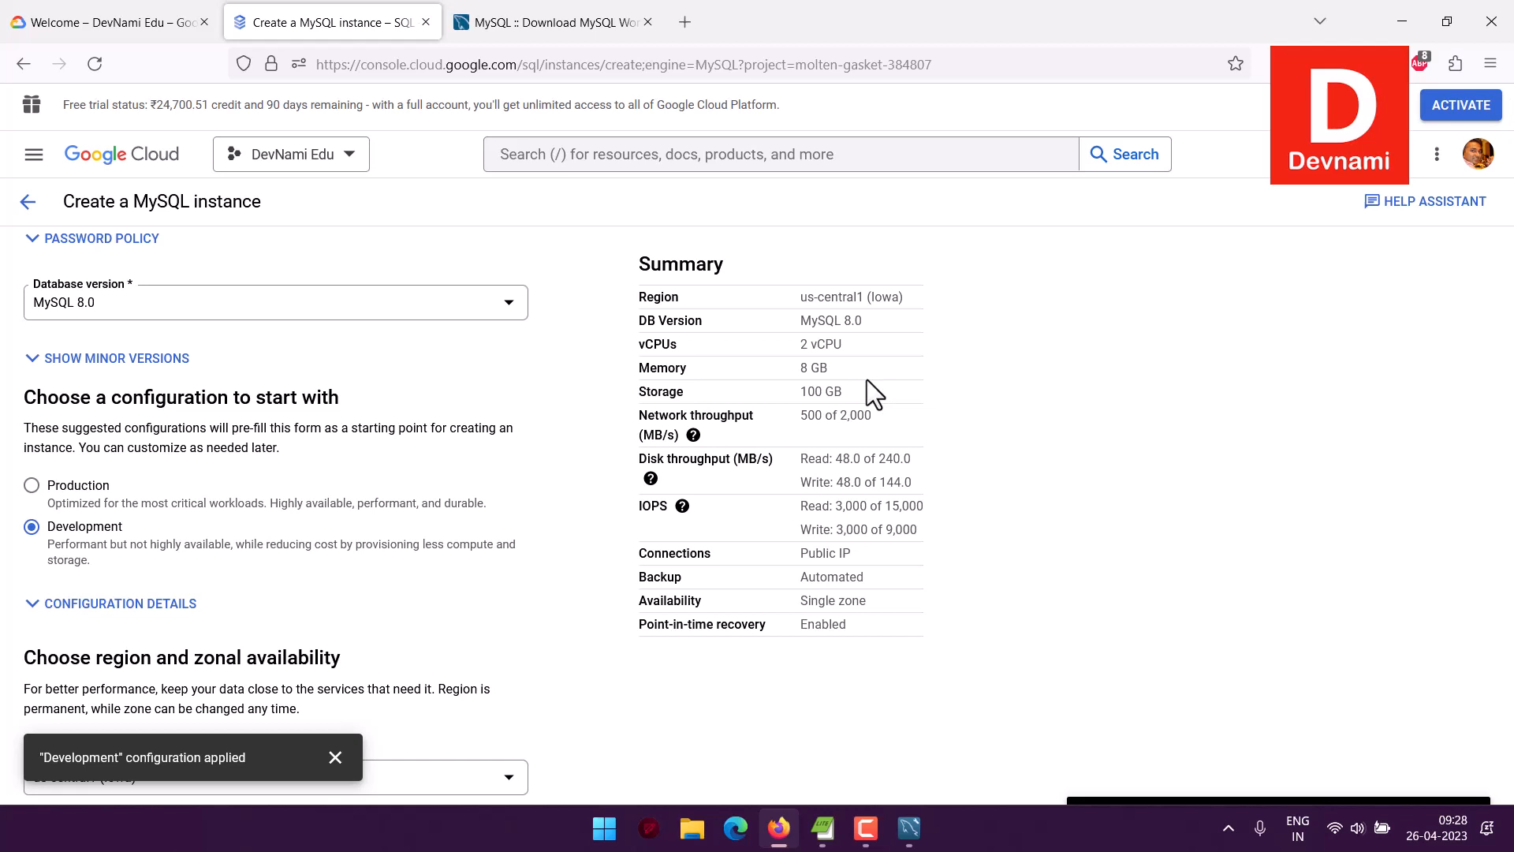
Look through the available regions for the instance, leaving us-central1 (Iowa) selected
{"action": "scroll", "coordinate": [877, 378], "scroll_direction": "down", "scroll_amount": 3}
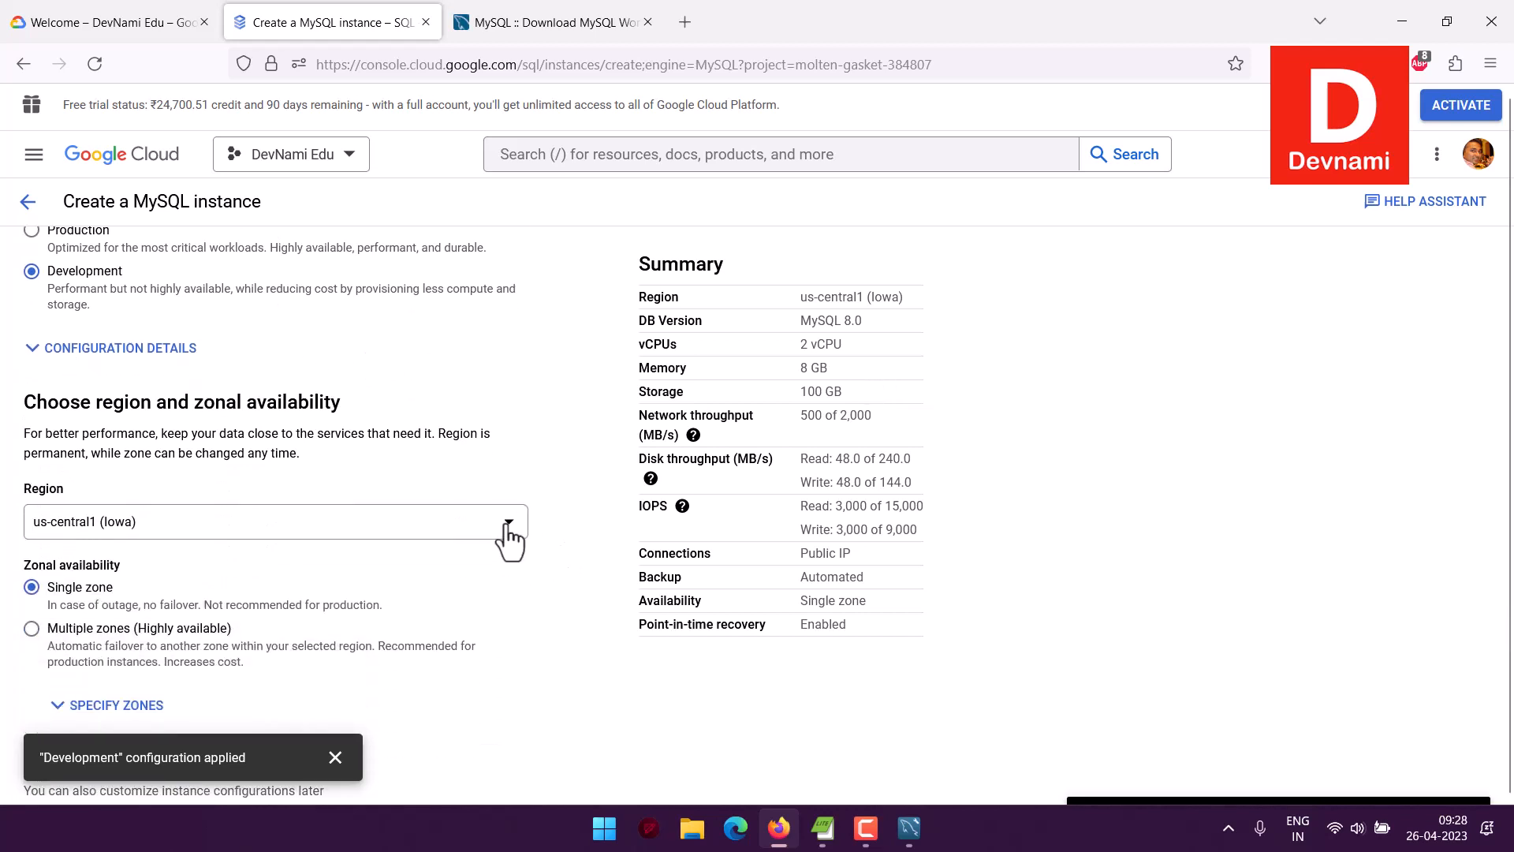
{"action": "left_click", "coordinate": [507, 526]}
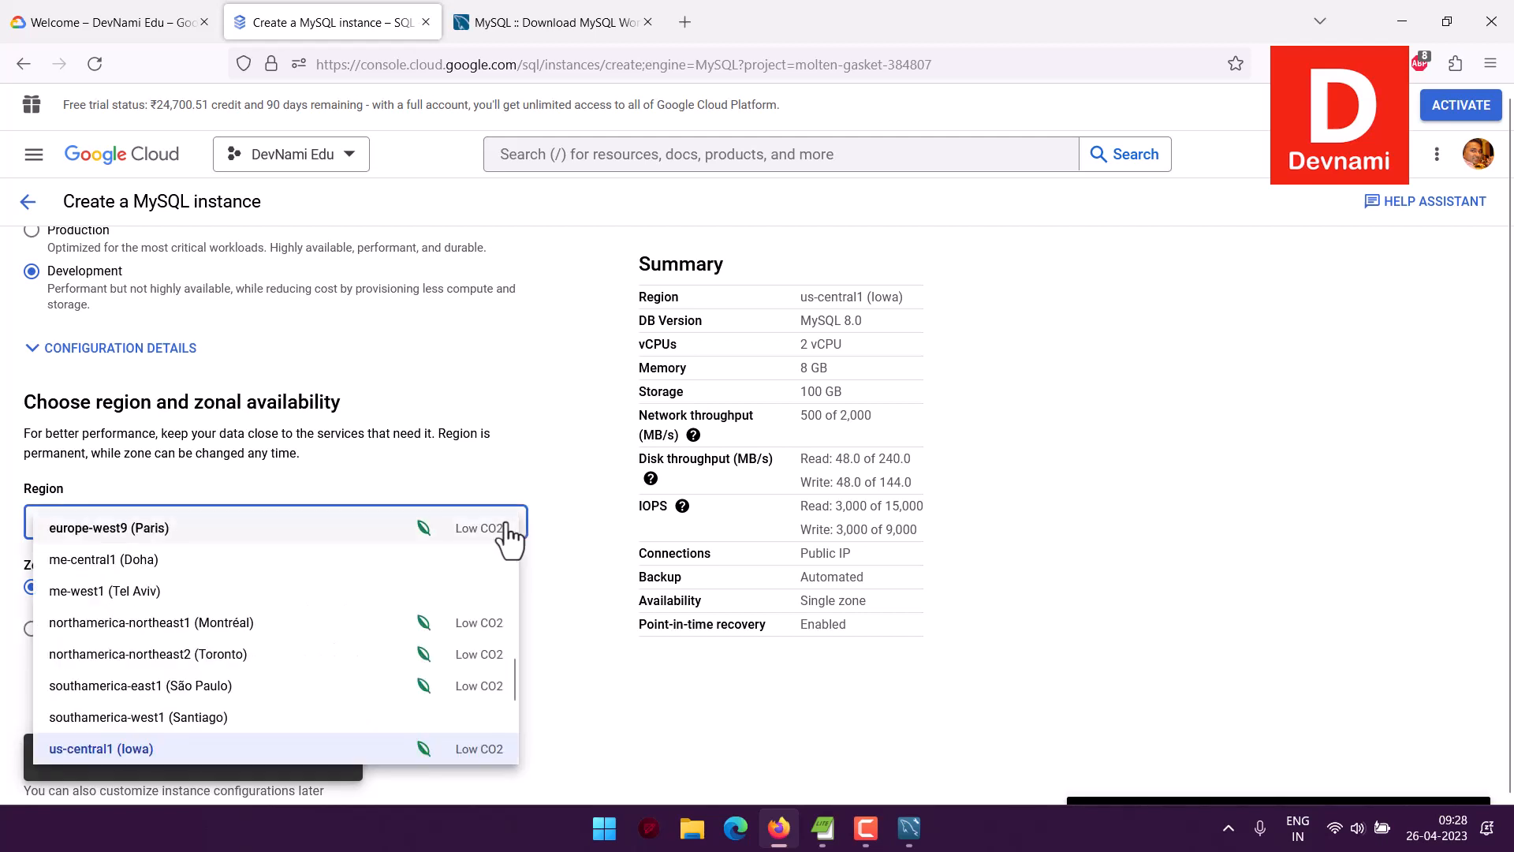
{"action": "scroll", "coordinate": [390, 575], "scroll_direction": "up", "scroll_amount": 10}
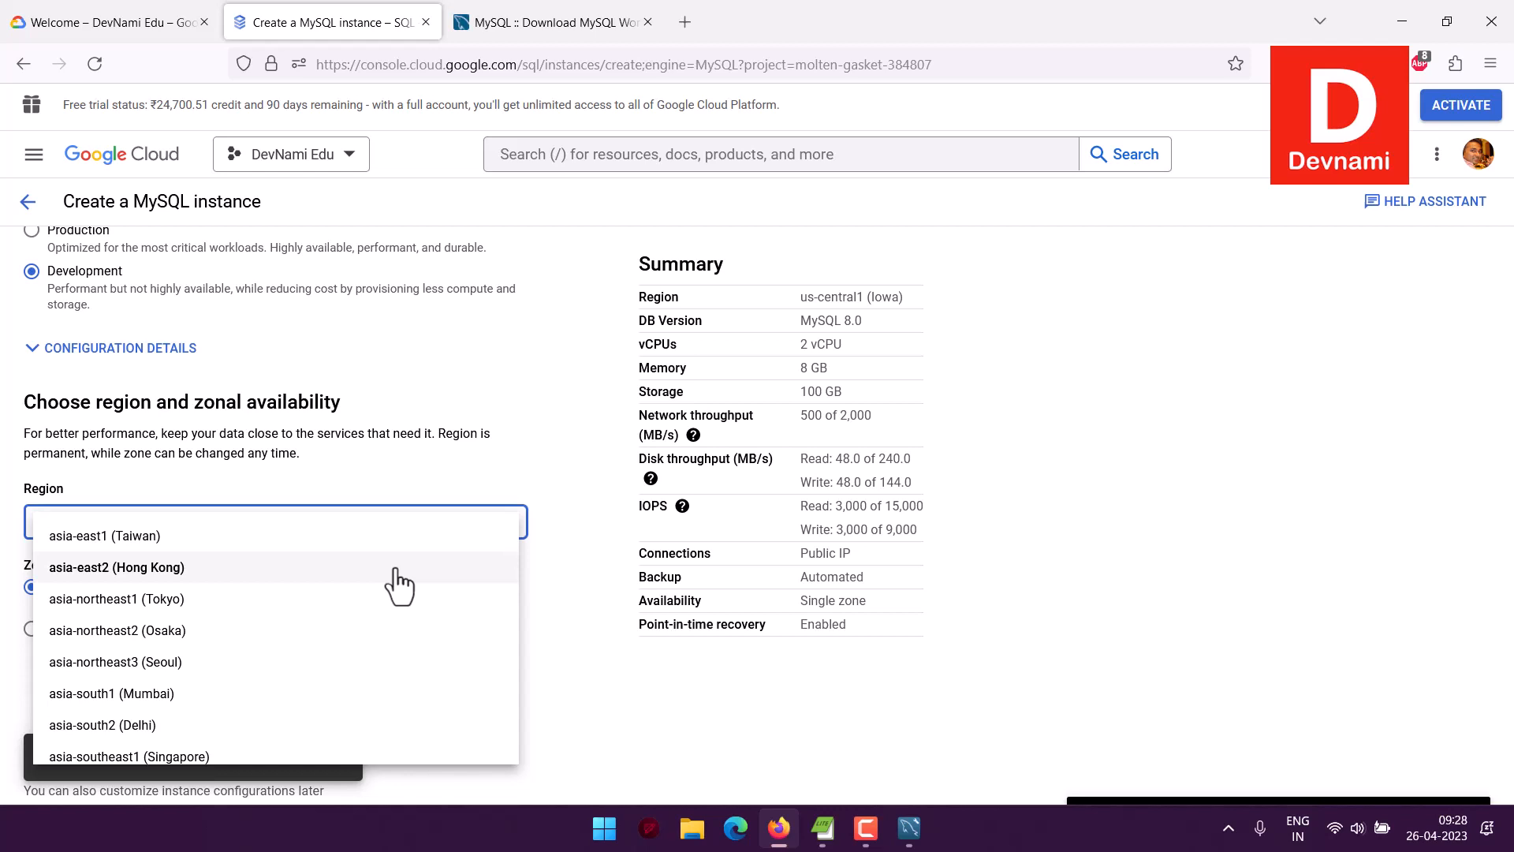
{"action": "scroll", "coordinate": [398, 583], "scroll_direction": "down", "scroll_amount": 15}
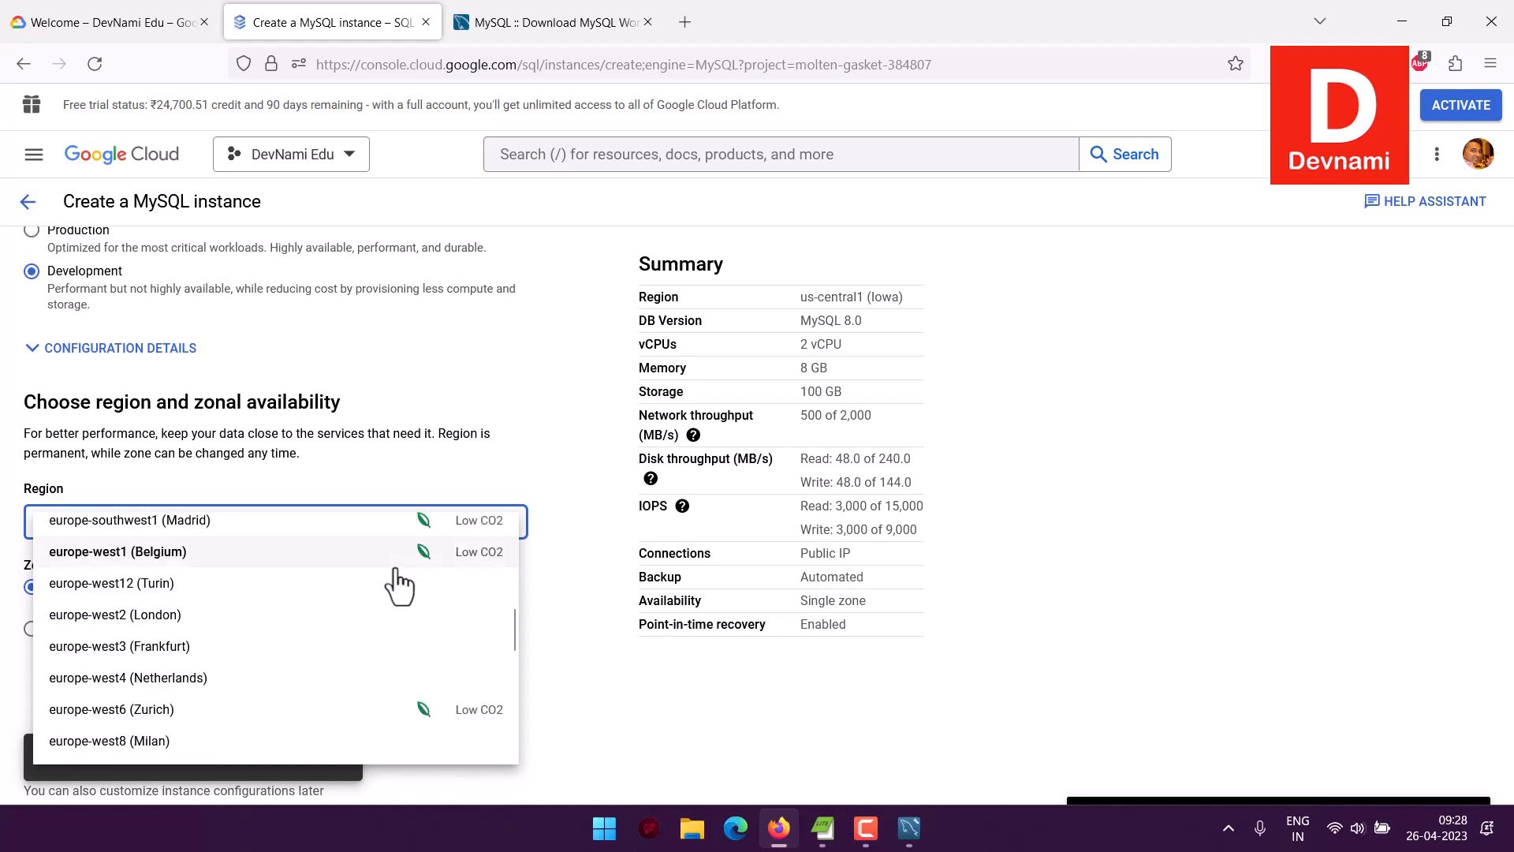
{"action": "scroll", "coordinate": [398, 584], "scroll_direction": "up", "scroll_amount": 13}
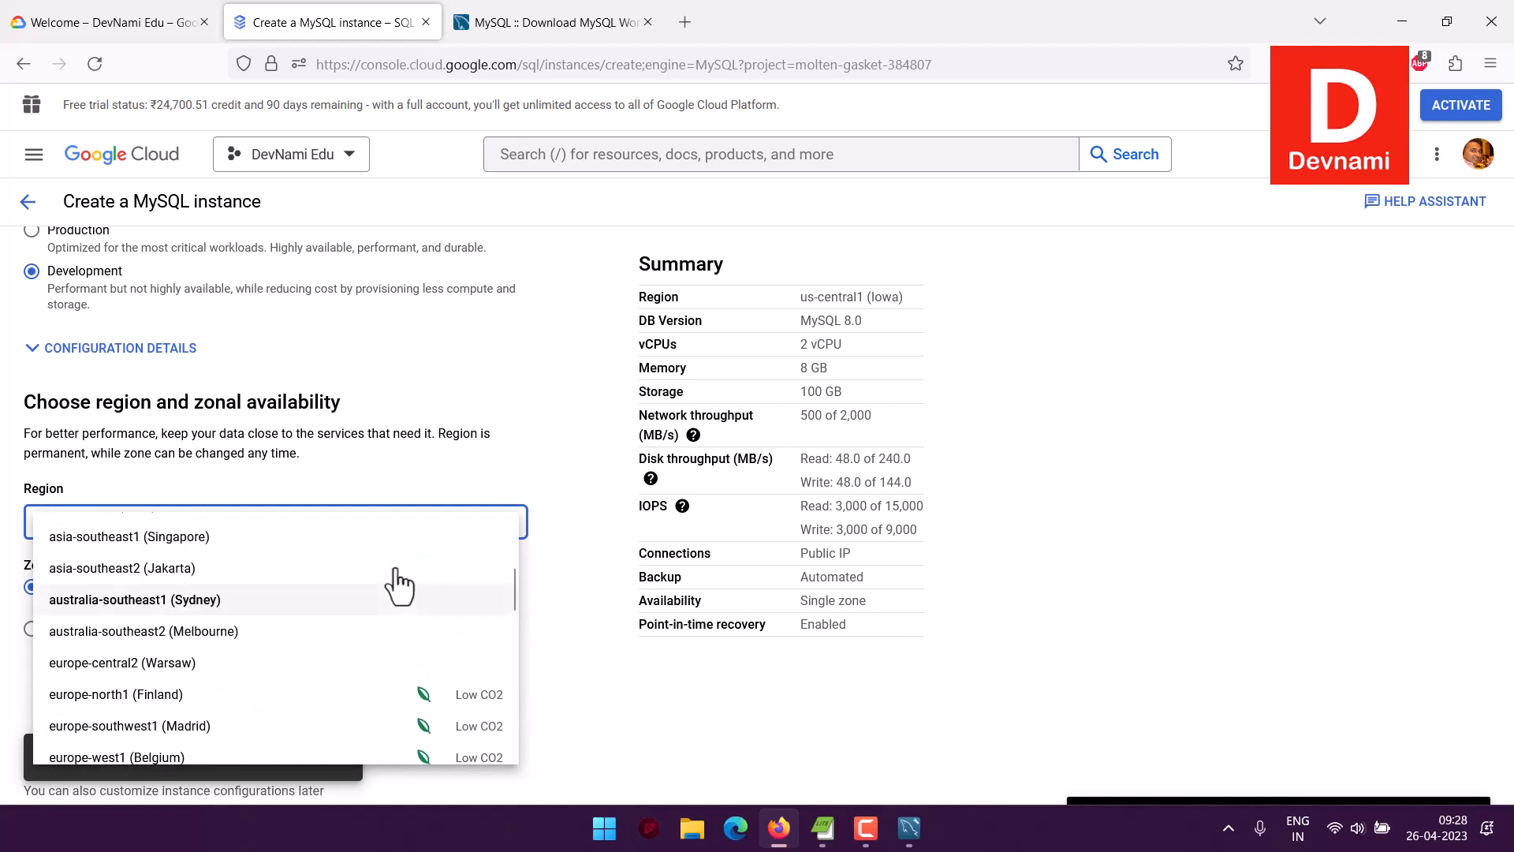
{"action": "scroll", "coordinate": [399, 583], "scroll_direction": "down", "scroll_amount": 13}
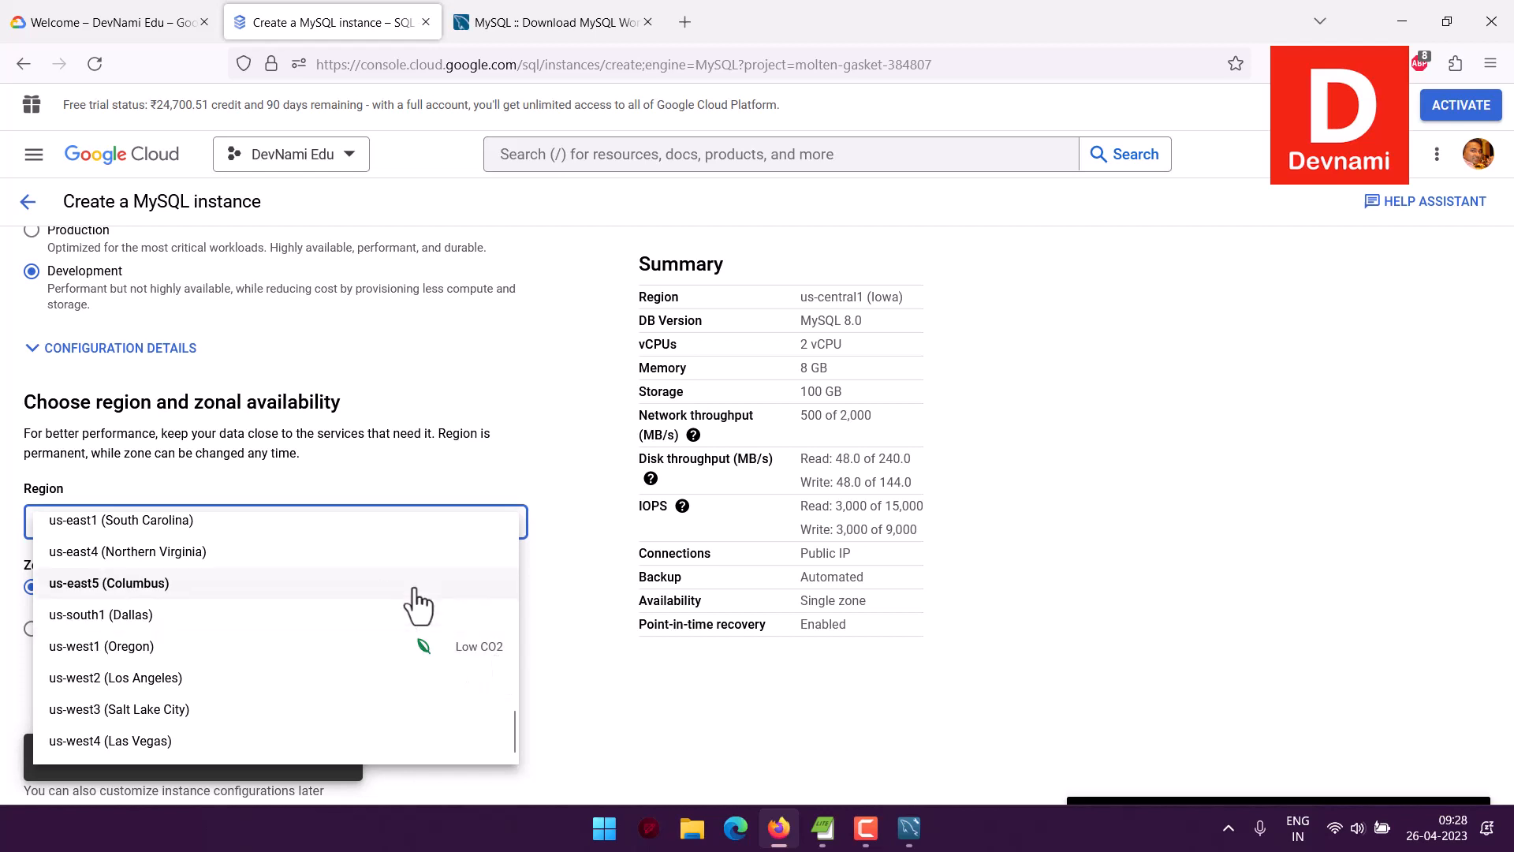
{"action": "scroll", "coordinate": [442, 607], "scroll_direction": "up", "scroll_amount": 2}
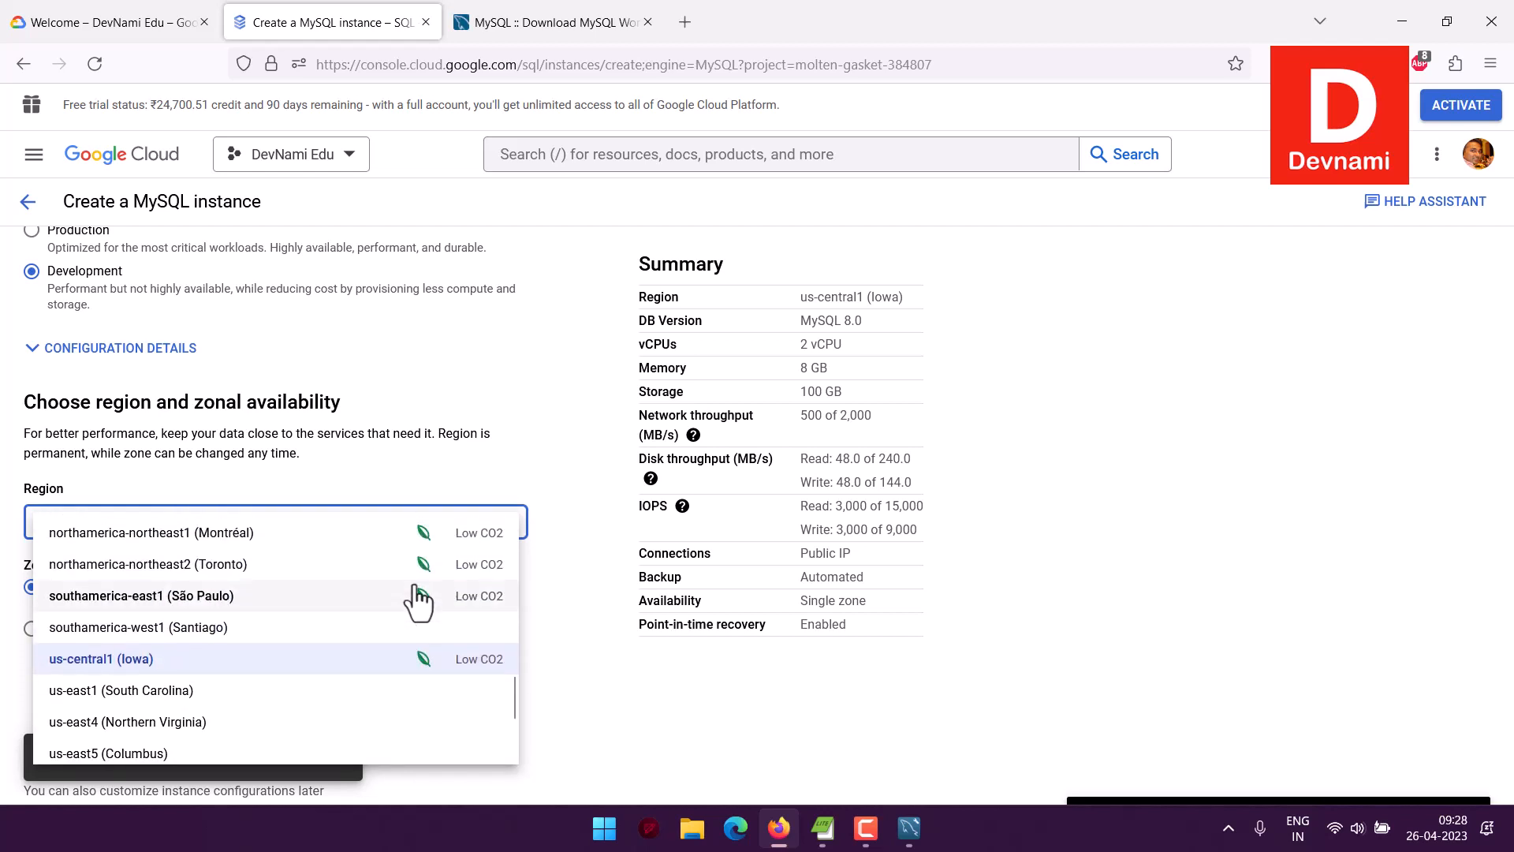
{"action": "left_click", "coordinate": [1020, 431]}
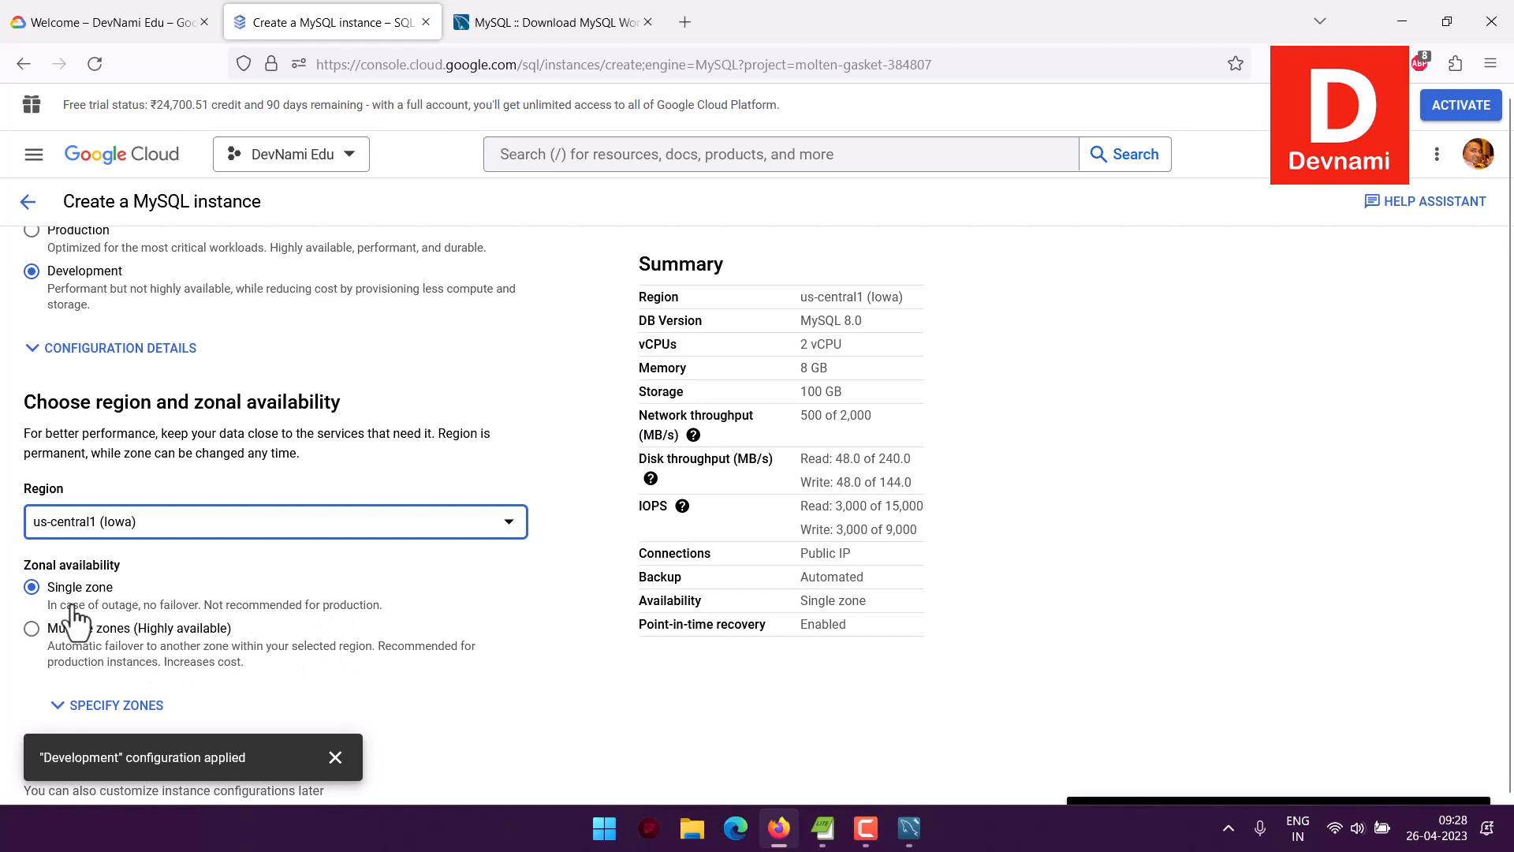
Dismiss the applied-configuration notification, show the instance's configuration options and expand the machine type settings
{"action": "scroll", "coordinate": [713, 612], "scroll_direction": "down", "scroll_amount": 3}
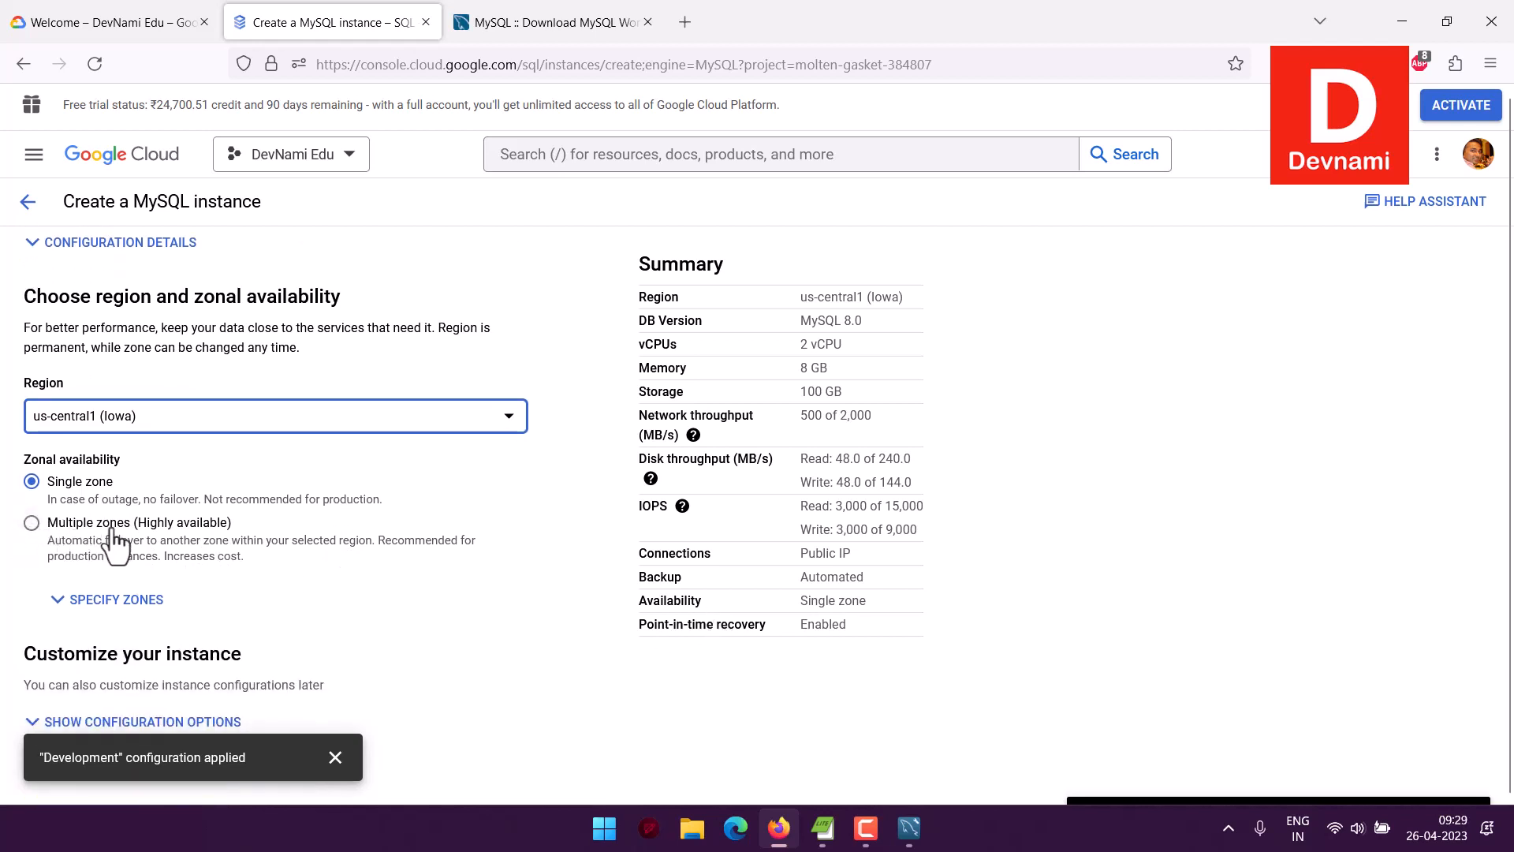
{"action": "scroll", "coordinate": [546, 540], "scroll_direction": "down", "scroll_amount": 1}
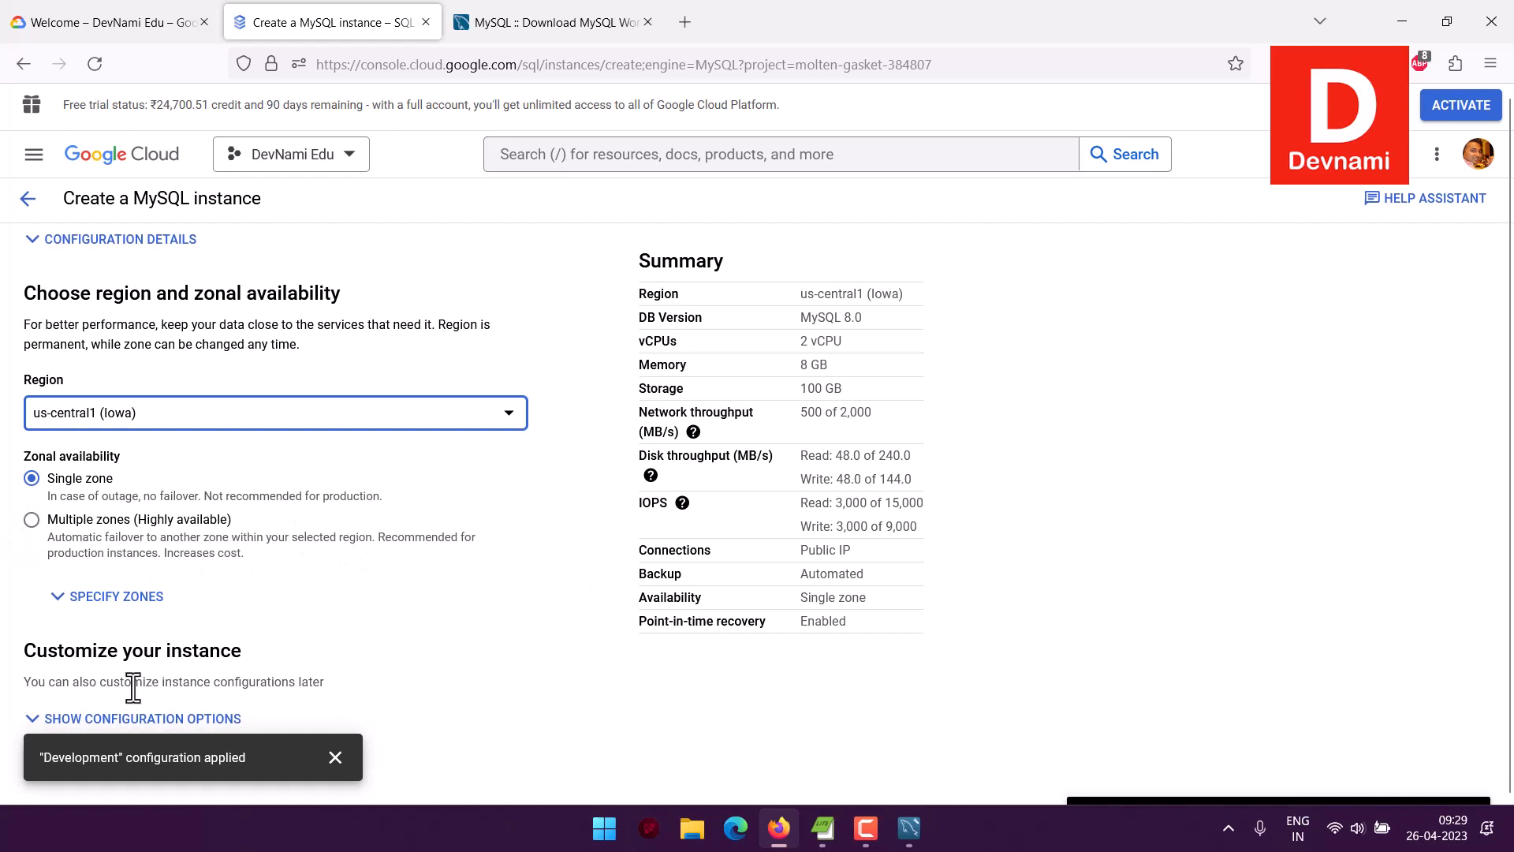
{"action": "left_click", "coordinate": [335, 759]}
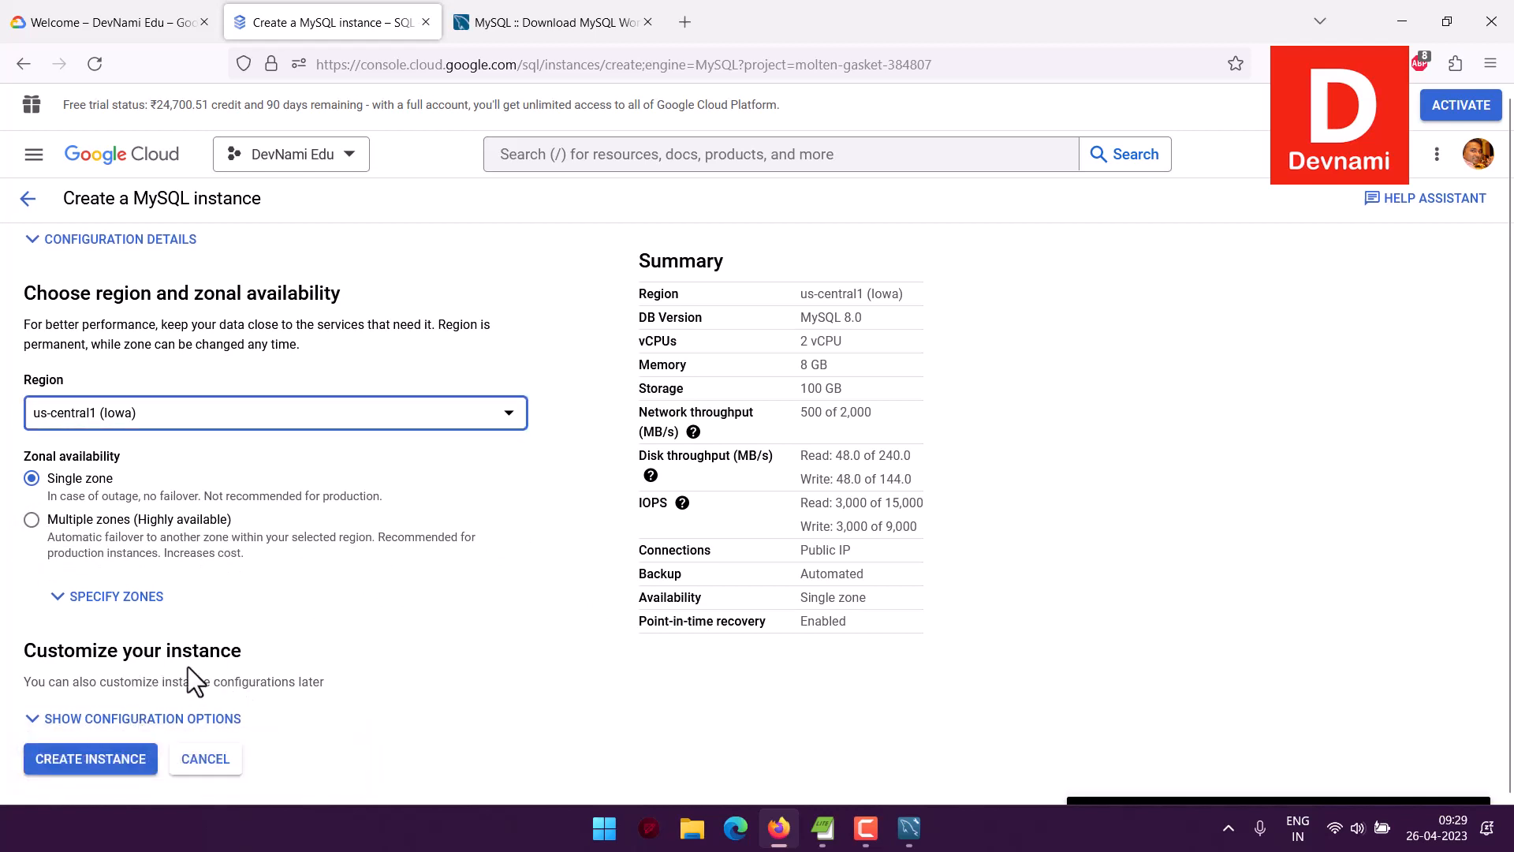
{"action": "scroll", "coordinate": [473, 573], "scroll_direction": "down", "scroll_amount": 5}
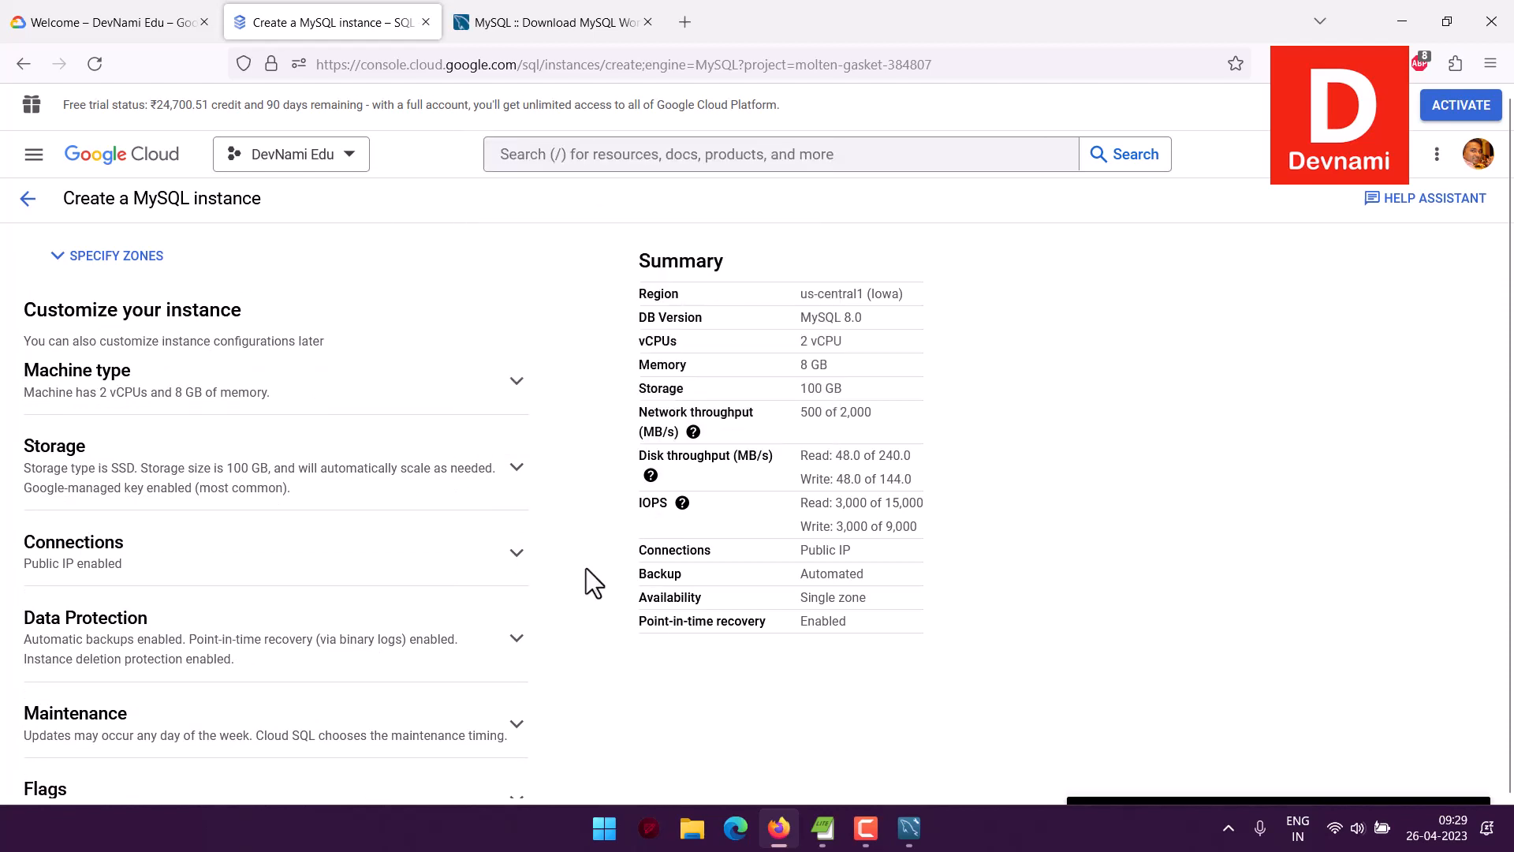
{"action": "scroll", "coordinate": [585, 568], "scroll_direction": "down", "scroll_amount": 2}
{"action": "scroll", "coordinate": [589, 546], "scroll_direction": "up", "scroll_amount": 2}
{"action": "left_click", "coordinate": [517, 382]}
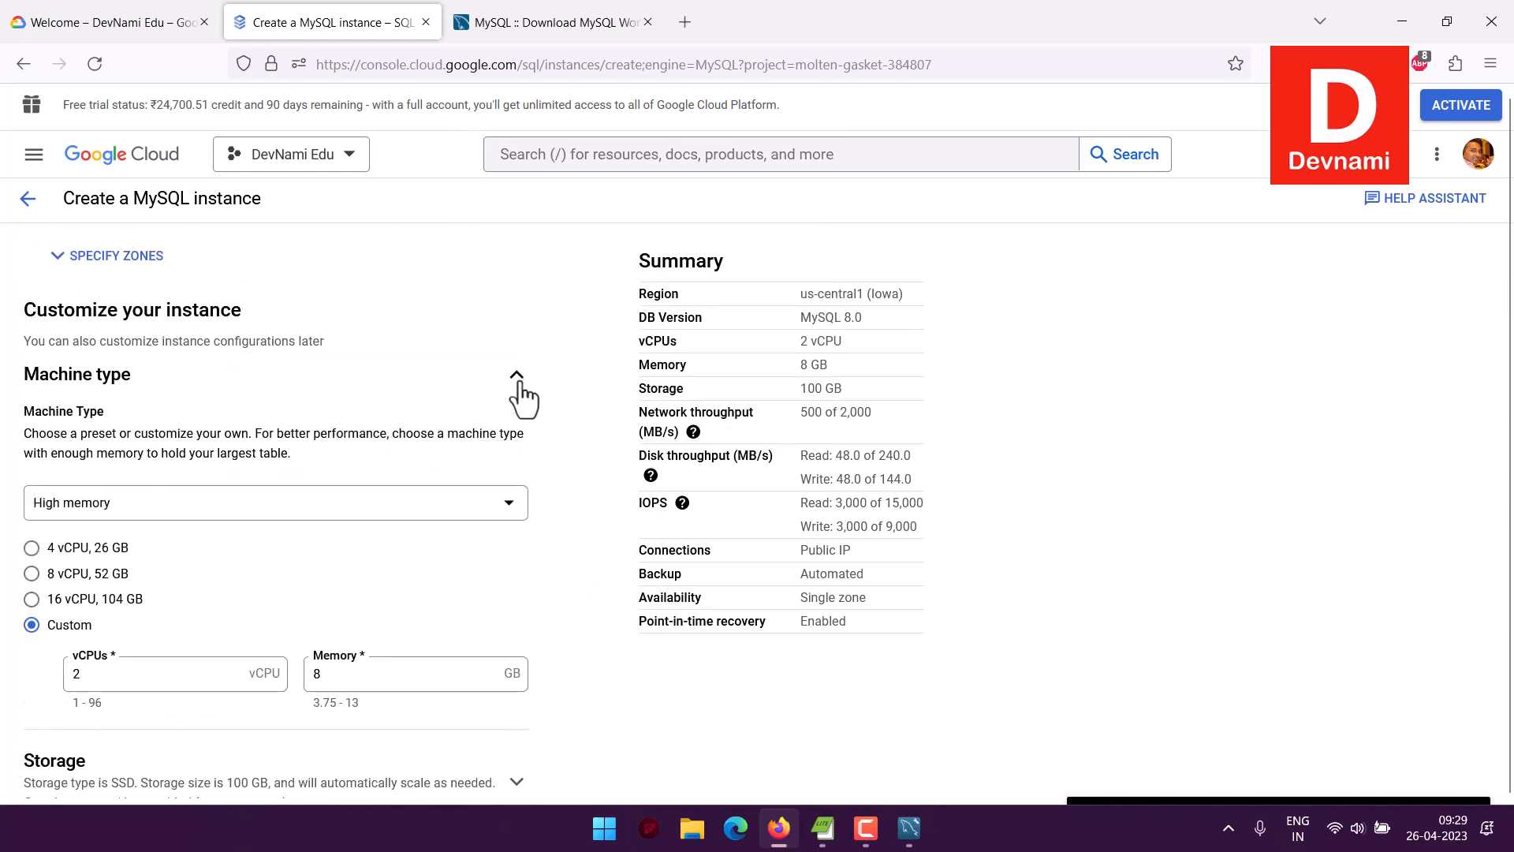
Try the Shared core machine type and check its vCPU, memory and throughput in the summary
{"action": "left_click", "coordinate": [197, 514]}
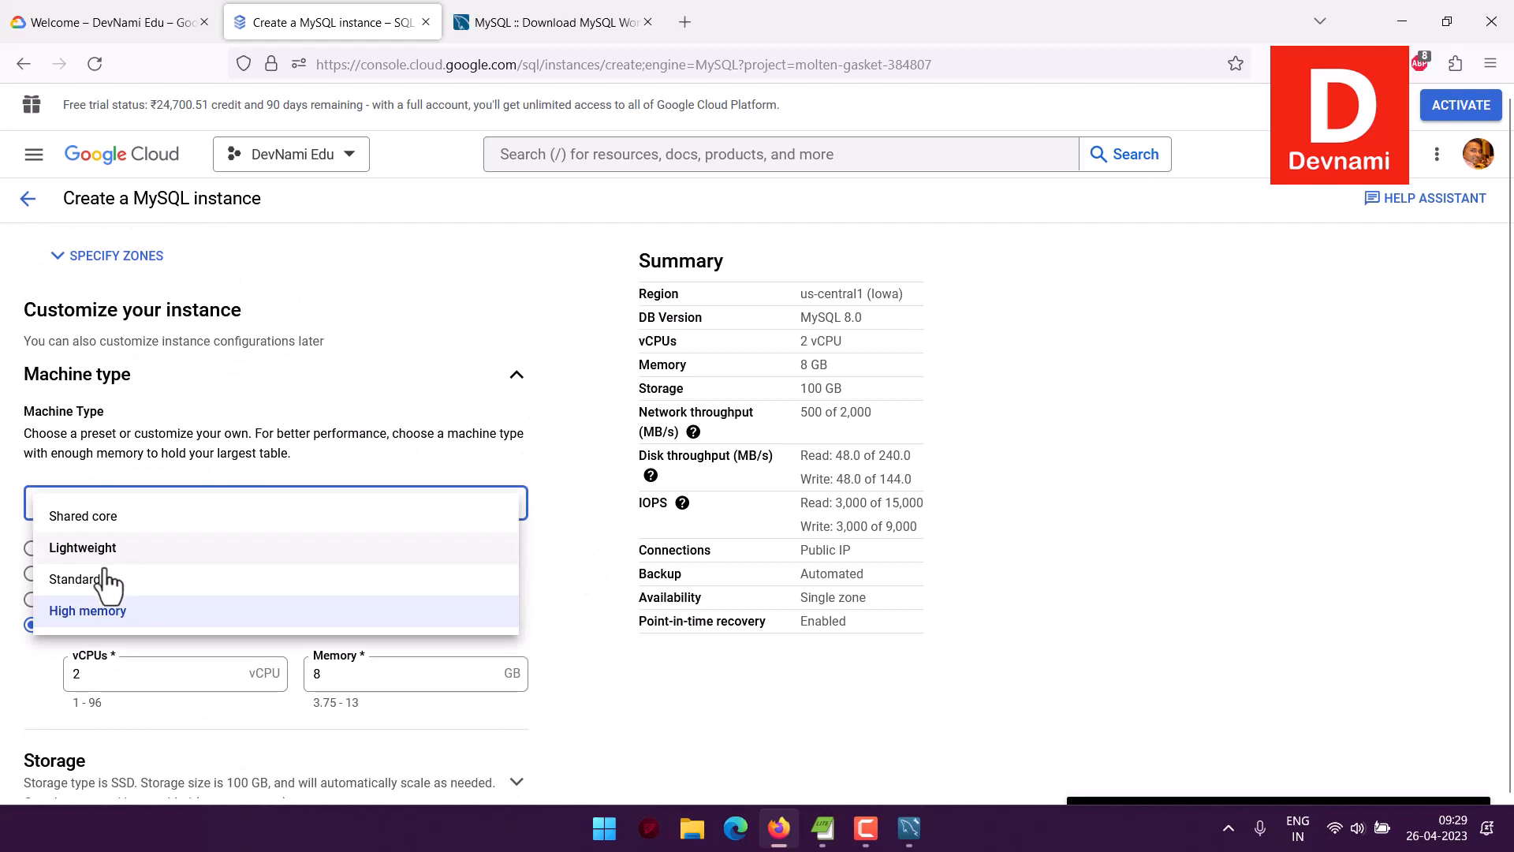
{"action": "left_click", "coordinate": [85, 518]}
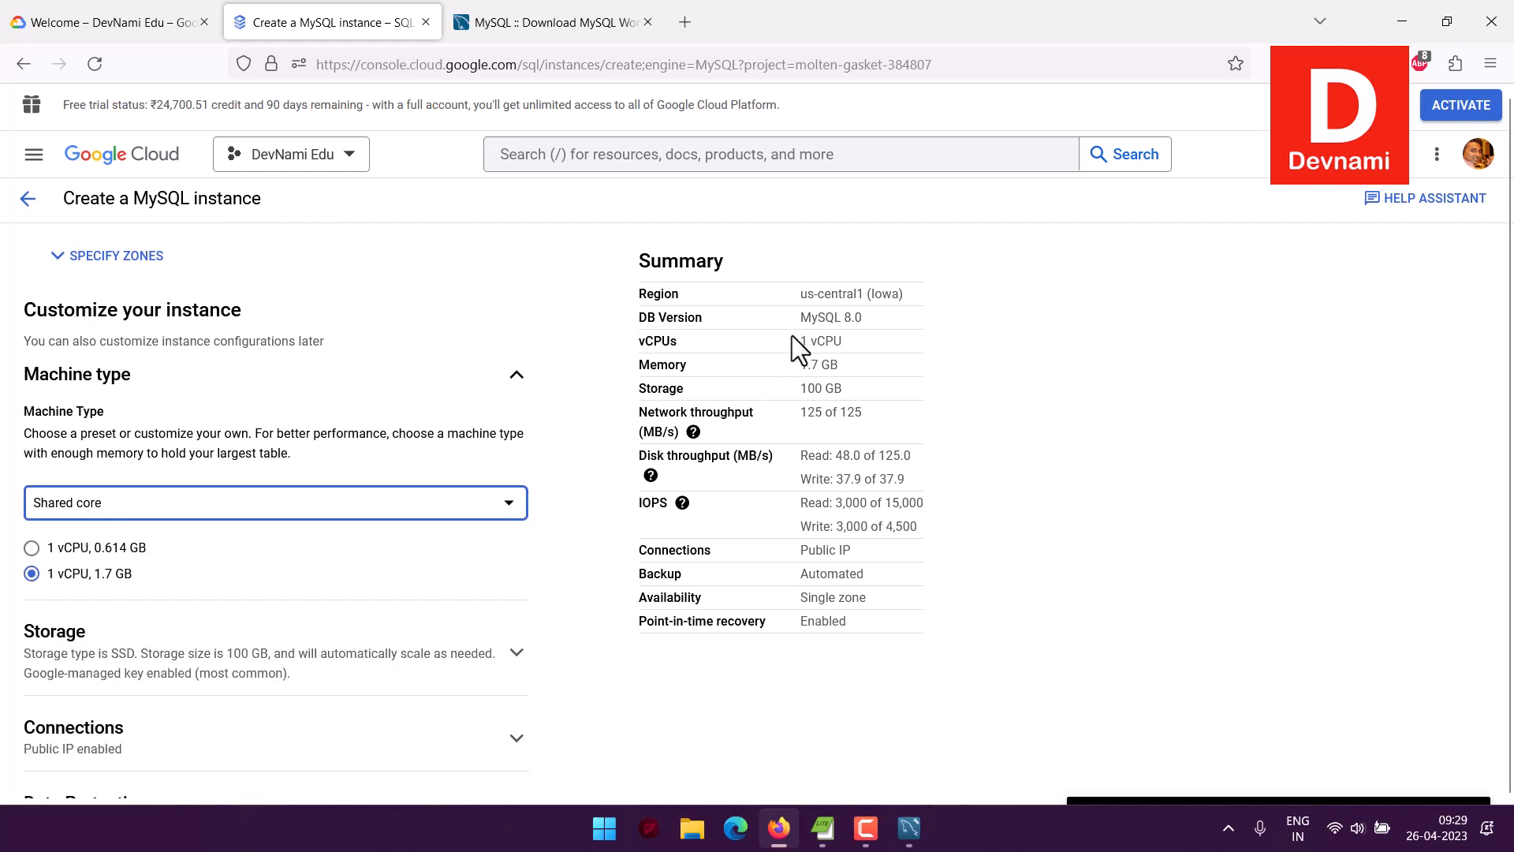
{"action": "left_click_drag", "start_coordinate": [792, 334], "coordinate": [916, 424]}
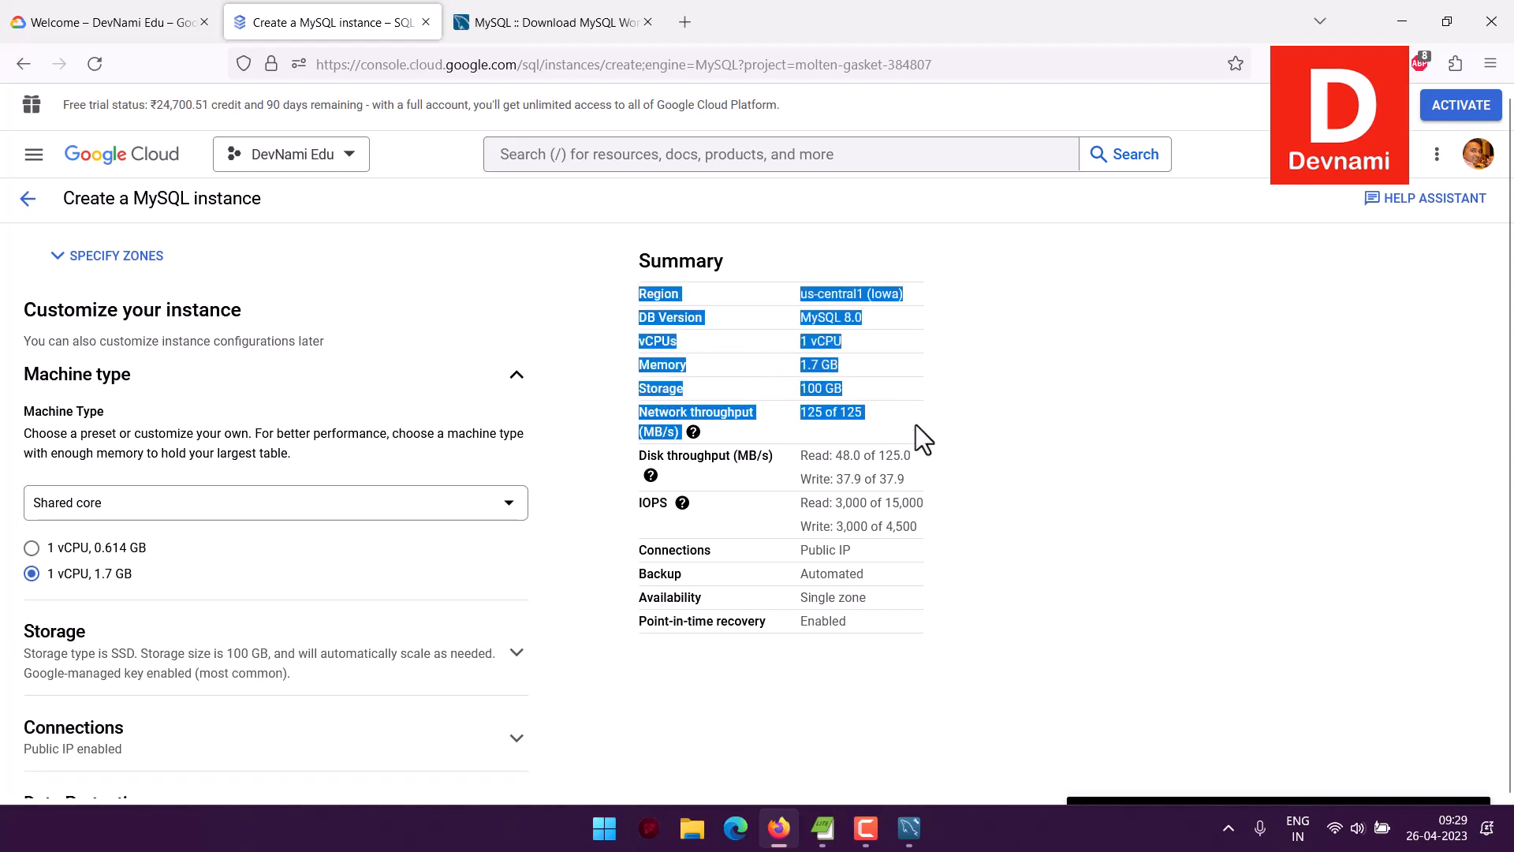
{"action": "left_click", "coordinate": [915, 425]}
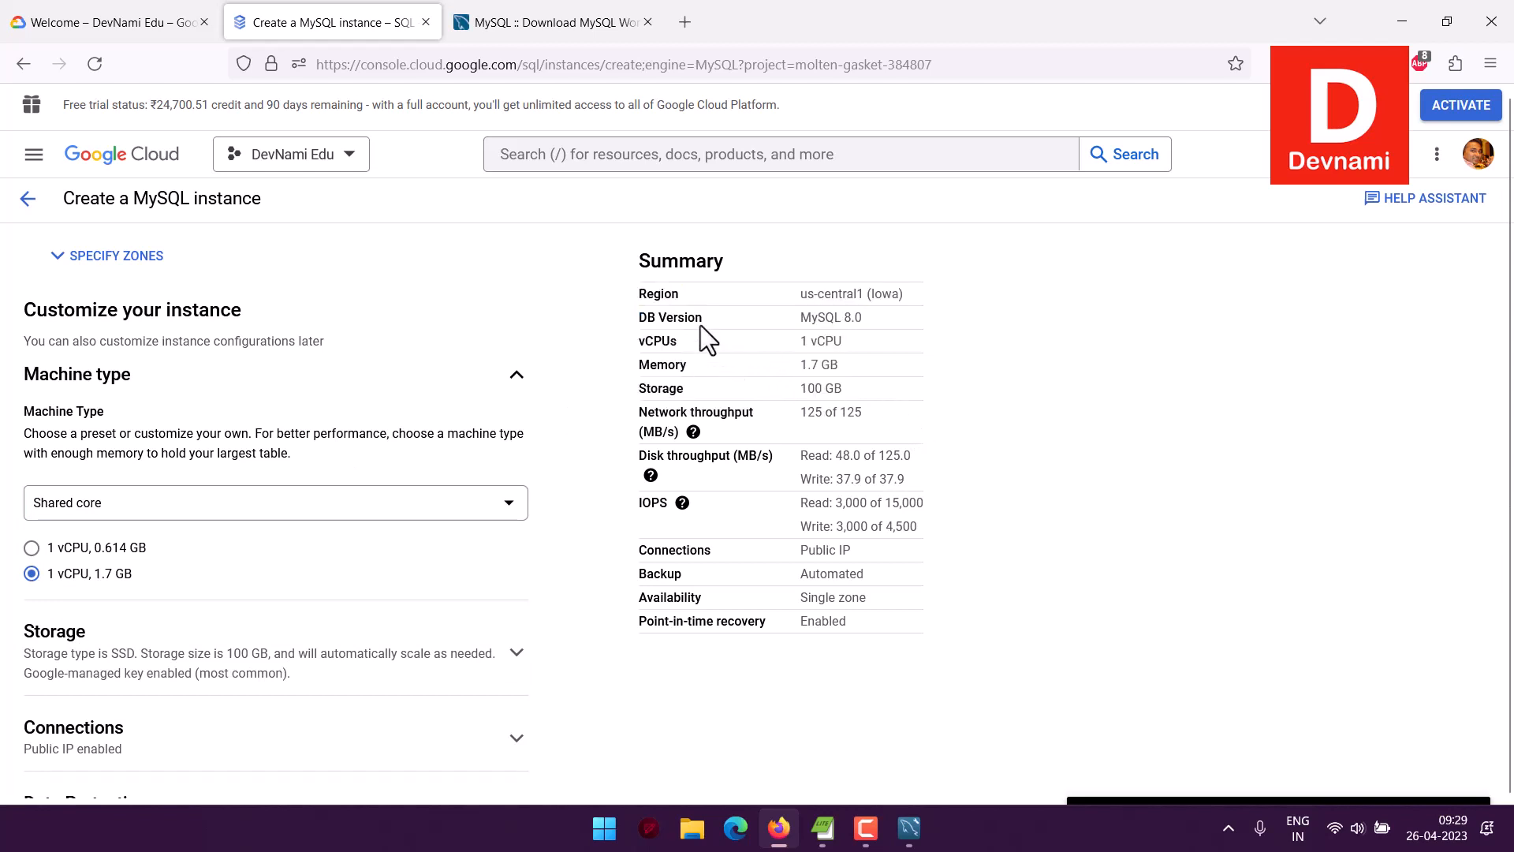
{"action": "left_click_drag", "start_coordinate": [700, 325], "coordinate": [875, 414]}
{"action": "left_click", "coordinate": [875, 415]}
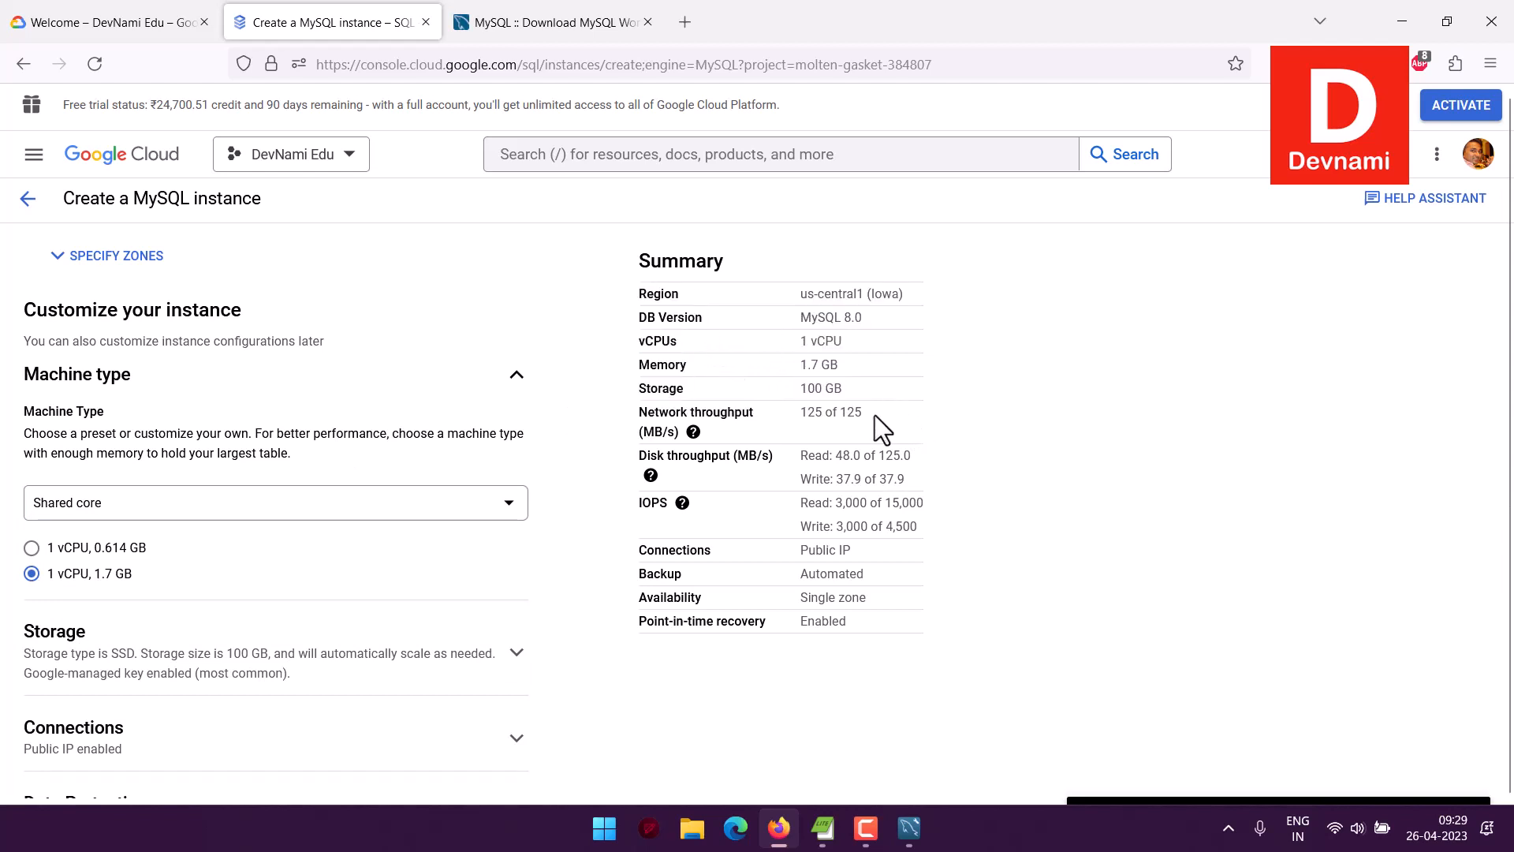
Set the machine type to Lightweight, check its resources in the summary and collapse the machine type settings
{"action": "left_click", "coordinate": [177, 511]}
{"action": "left_click", "coordinate": [95, 552]}
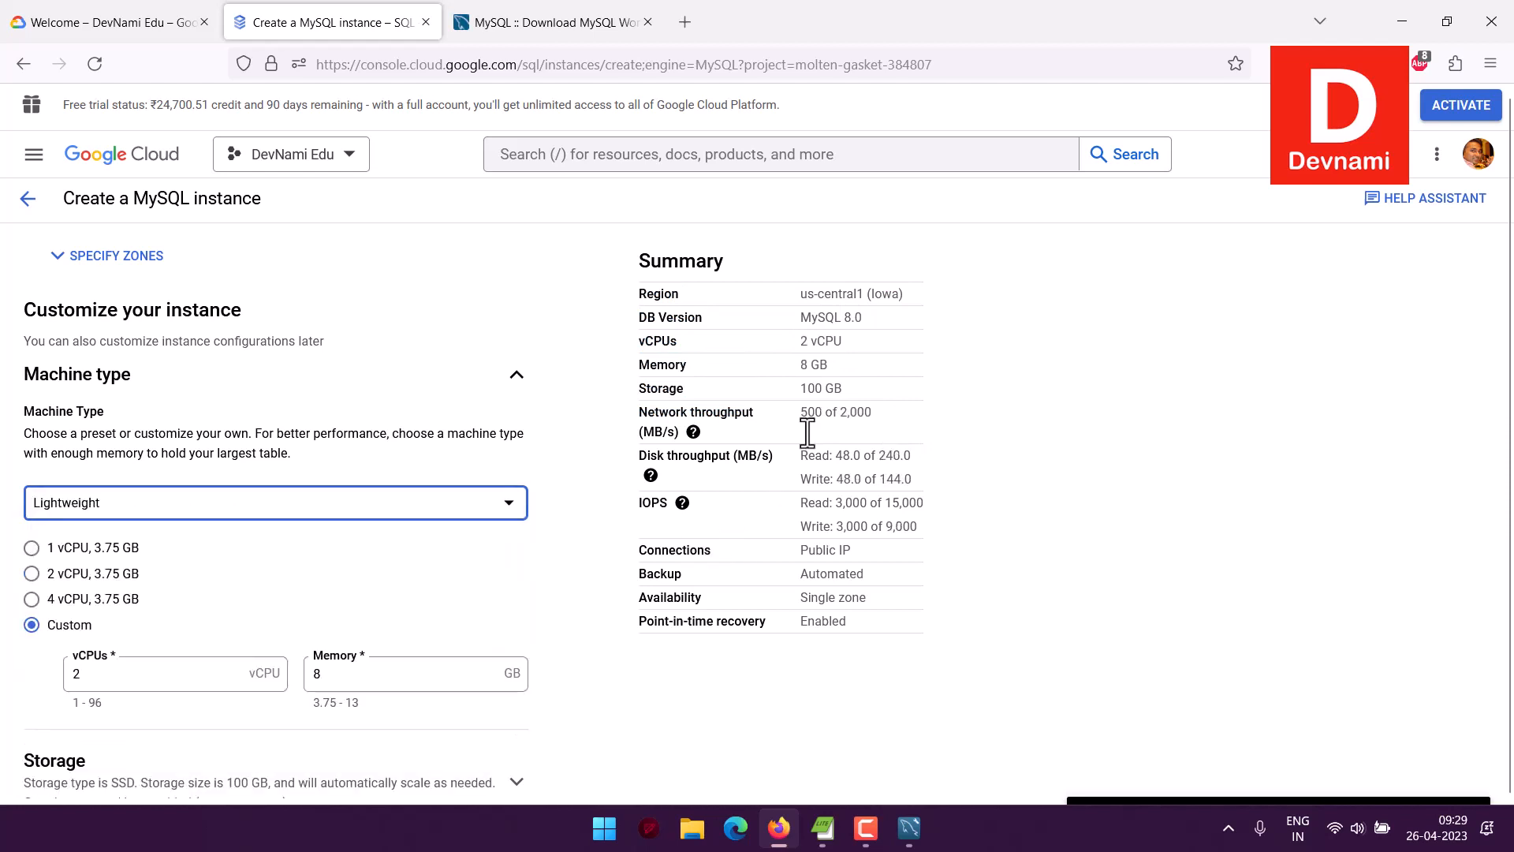
{"action": "left_click_drag", "start_coordinate": [800, 342], "coordinate": [665, 284]}
{"action": "left_click", "coordinate": [864, 420]}
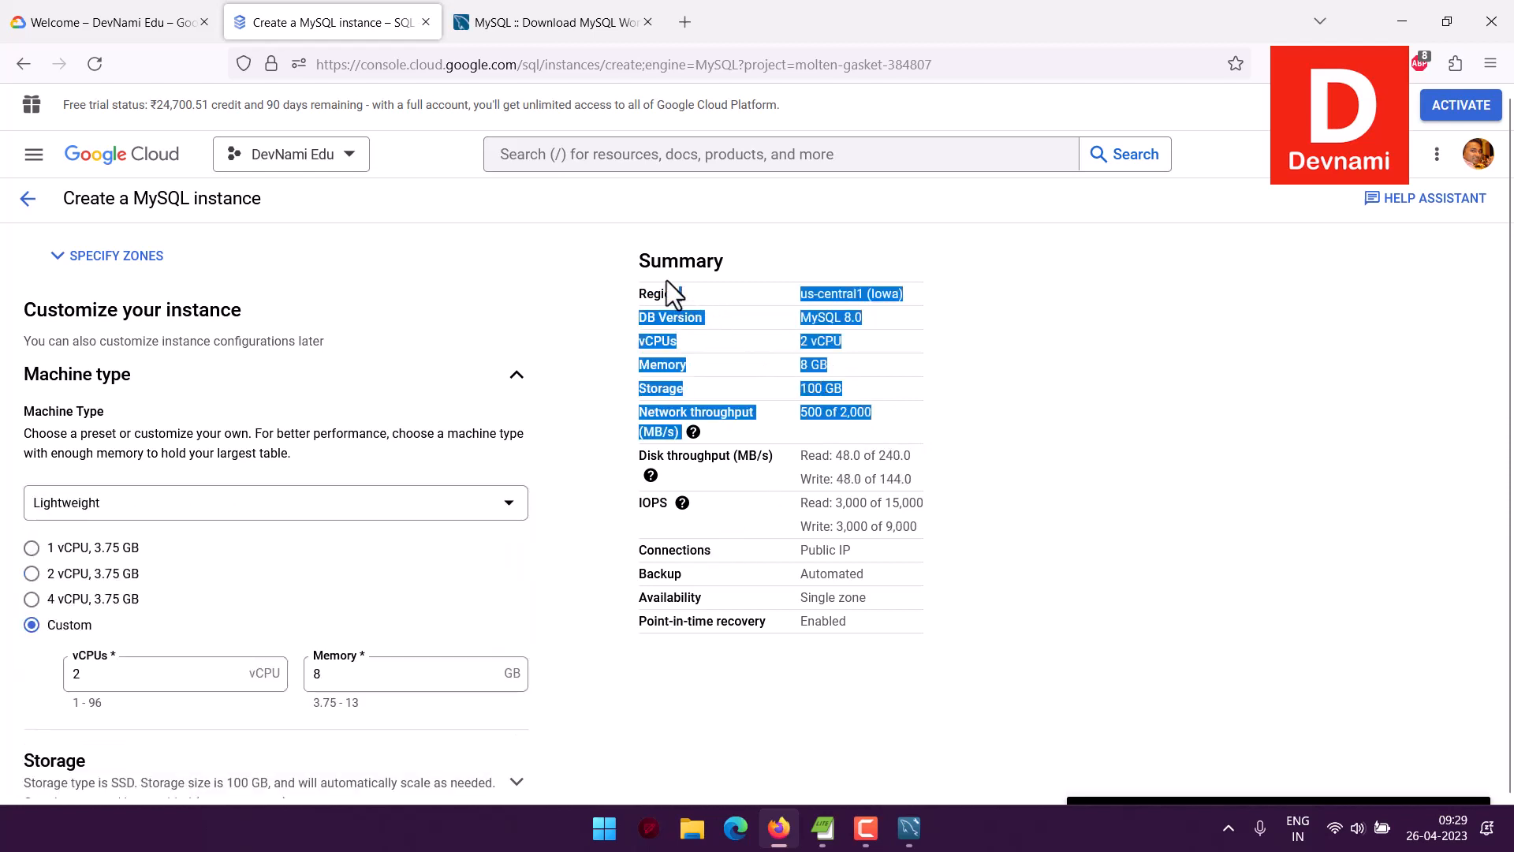
{"action": "left_click", "coordinate": [669, 285]}
{"action": "left_click_drag", "start_coordinate": [799, 389], "coordinate": [887, 393]}
{"action": "left_click", "coordinate": [887, 393]}
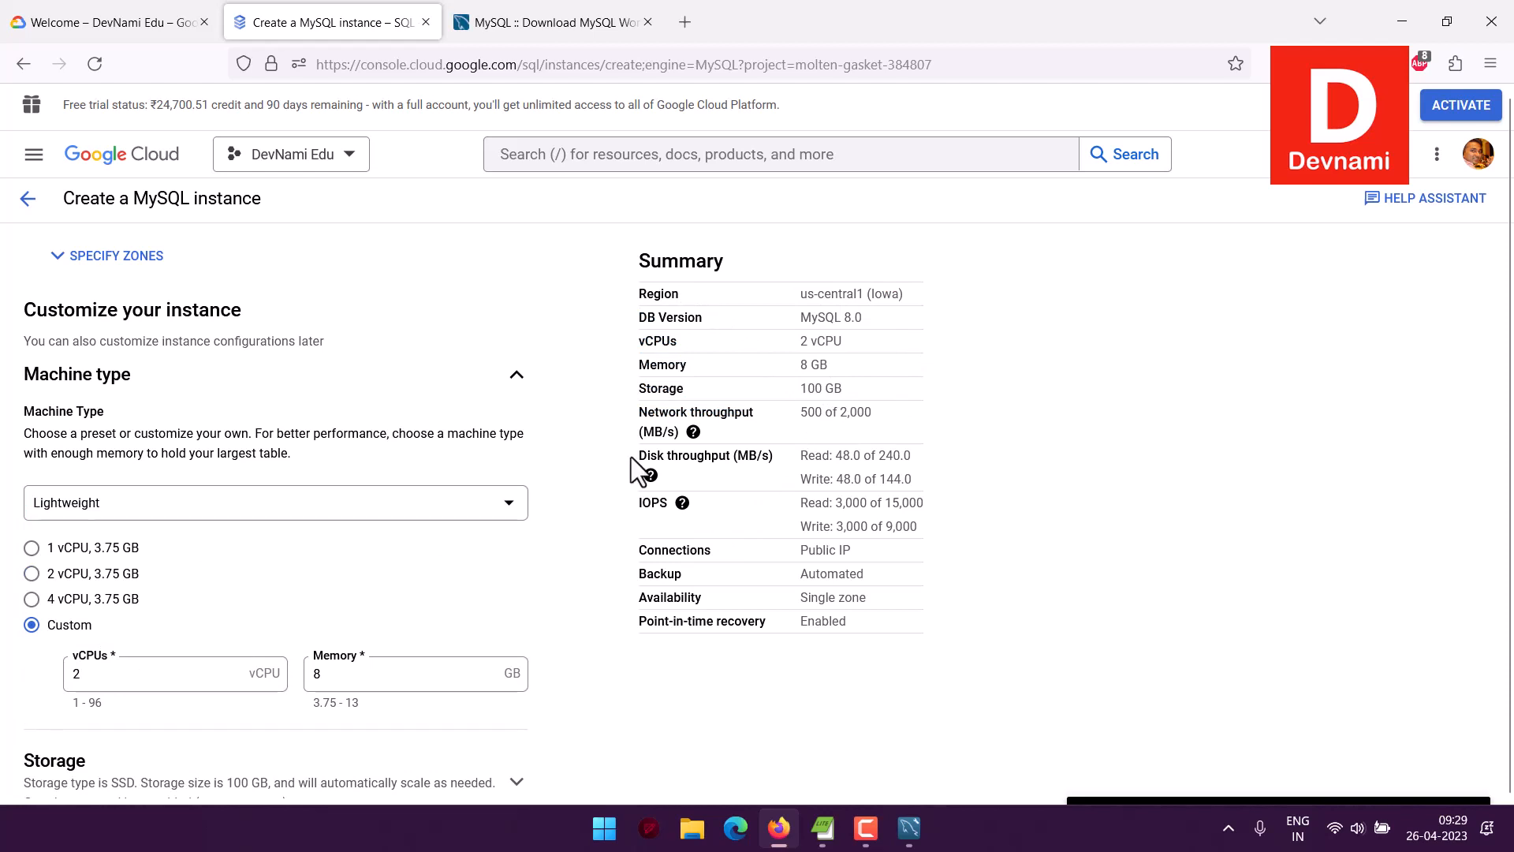
{"action": "left_click", "coordinate": [517, 381]}
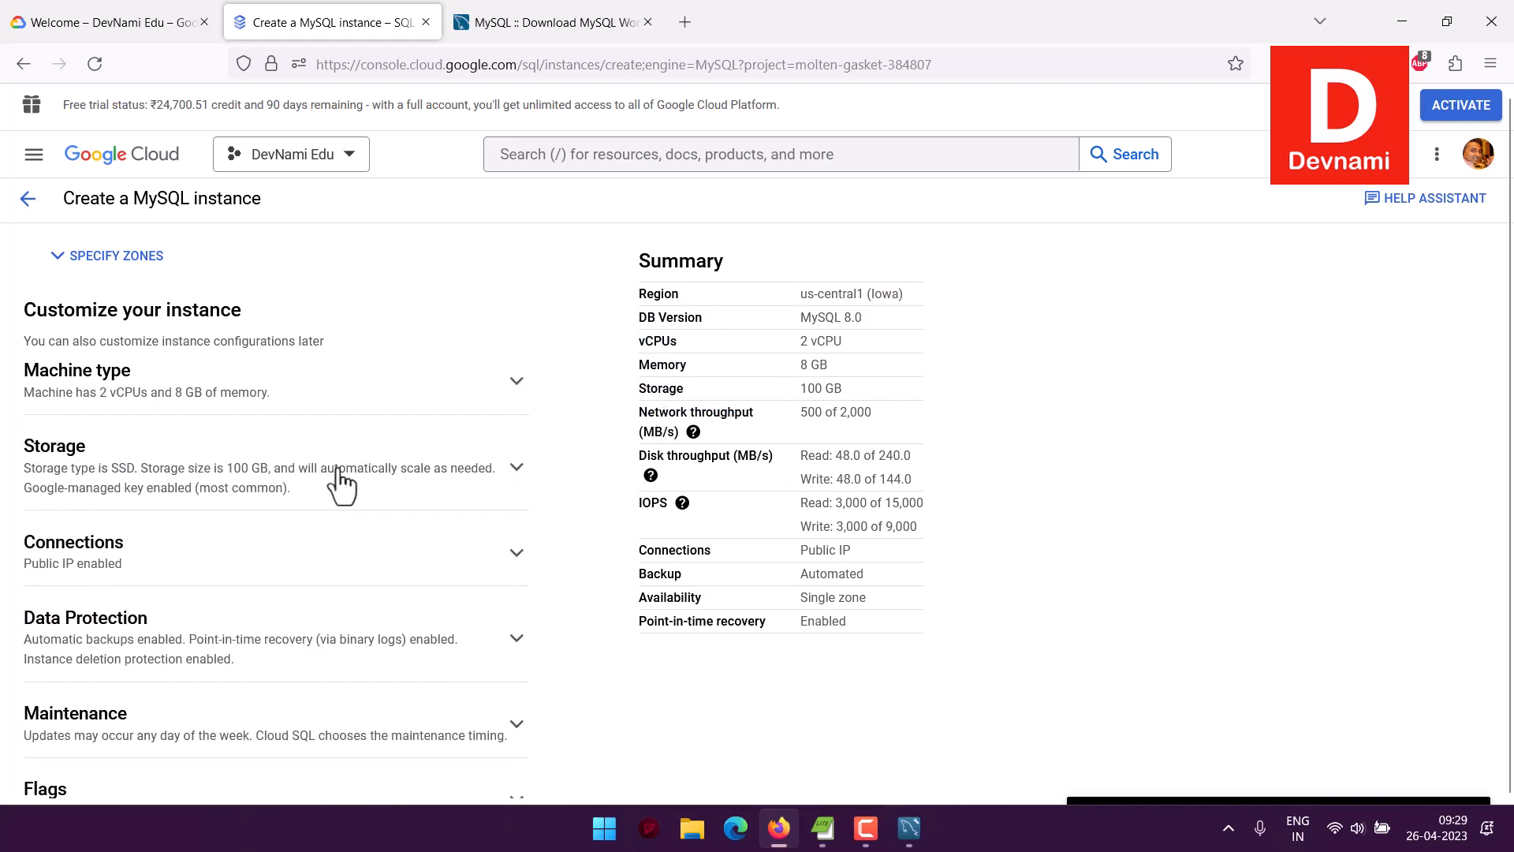
Set the instance's storage capacity to 10 GB and collapse the storage settings
{"action": "left_click", "coordinate": [515, 473]}
{"action": "scroll", "coordinate": [86, 624], "scroll_direction": "down", "scroll_amount": 2}
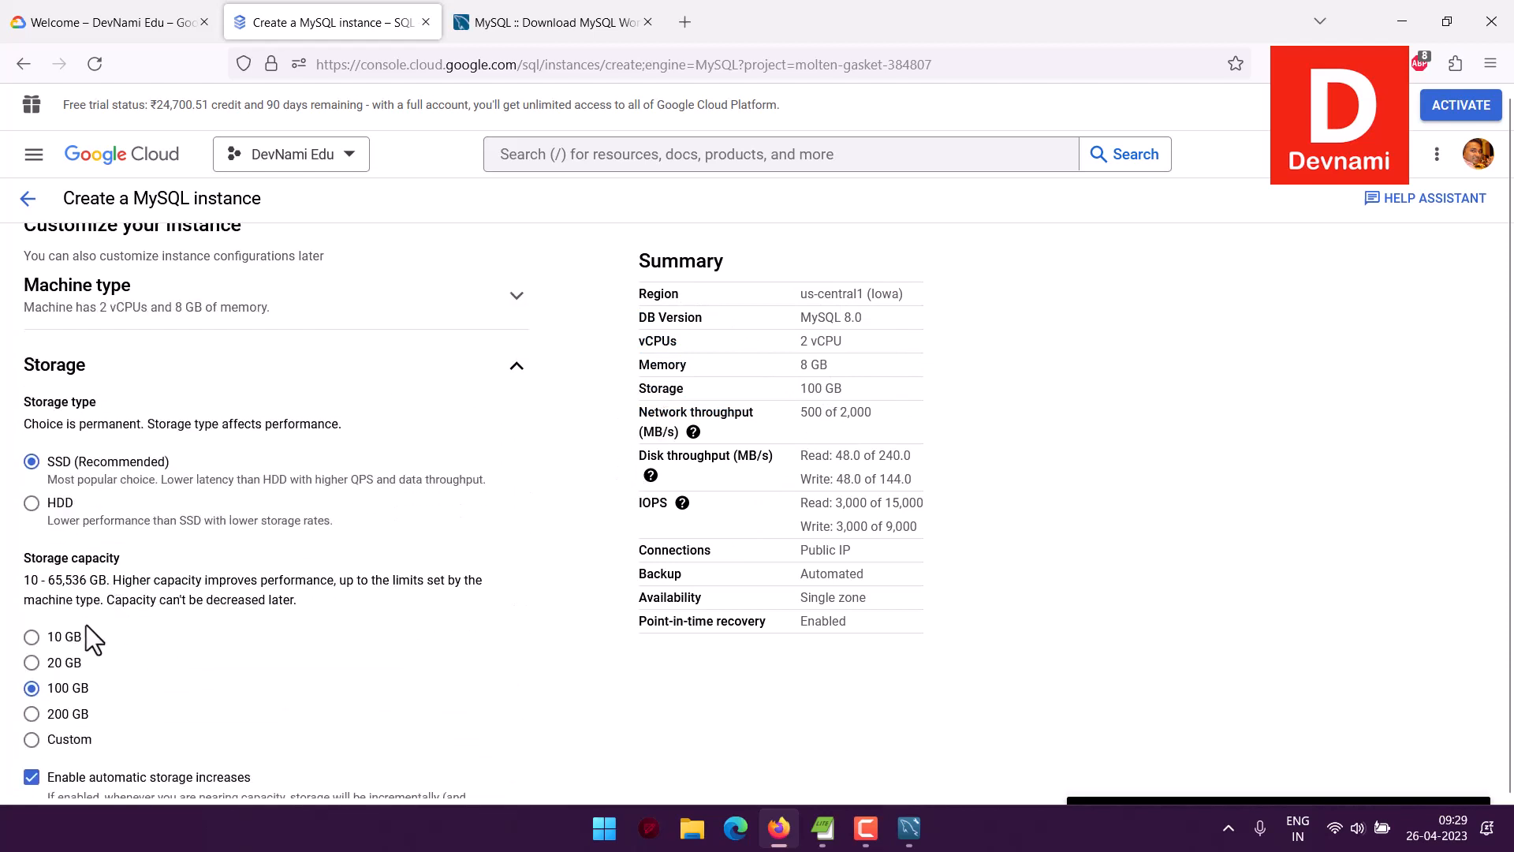
{"action": "left_click", "coordinate": [55, 639]}
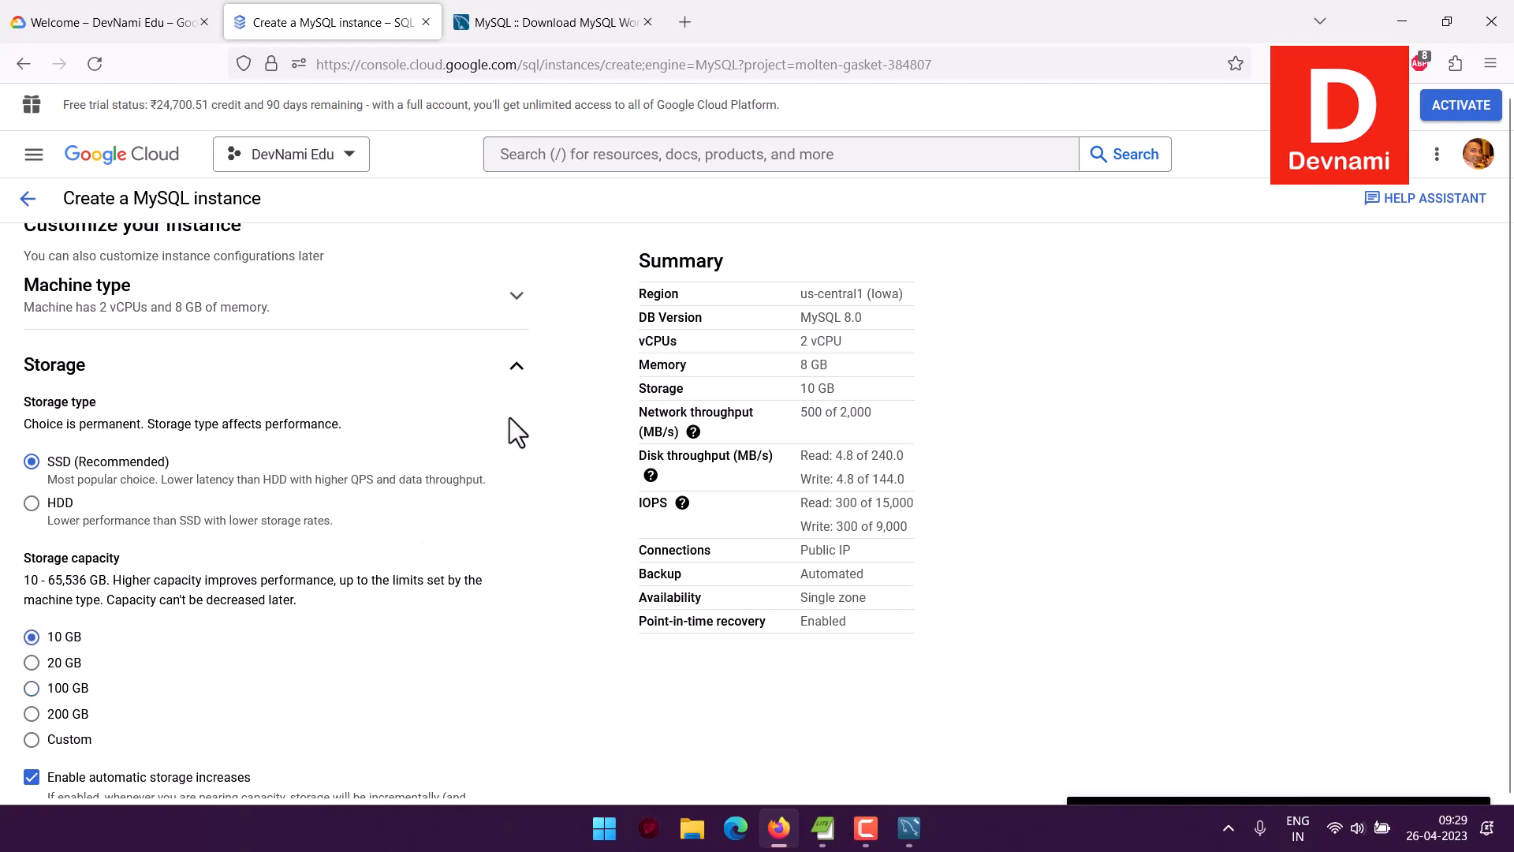
{"action": "left_click", "coordinate": [515, 368]}
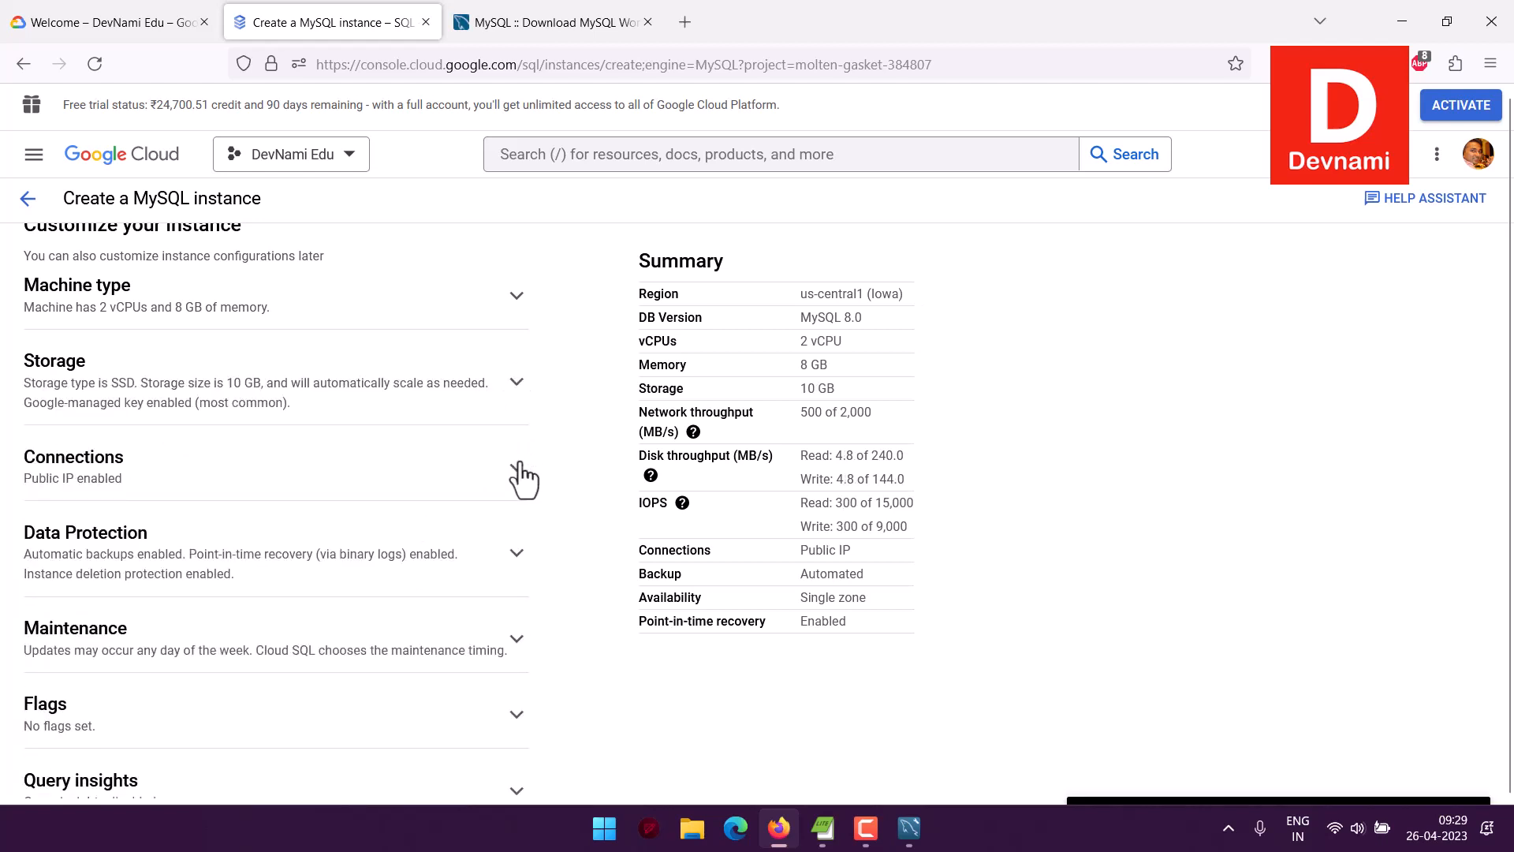
Examine the connection settings for instance IP assignment and authorized networks
{"action": "left_click", "coordinate": [521, 475]}
{"action": "scroll", "coordinate": [495, 443], "scroll_direction": "down", "scroll_amount": 2}
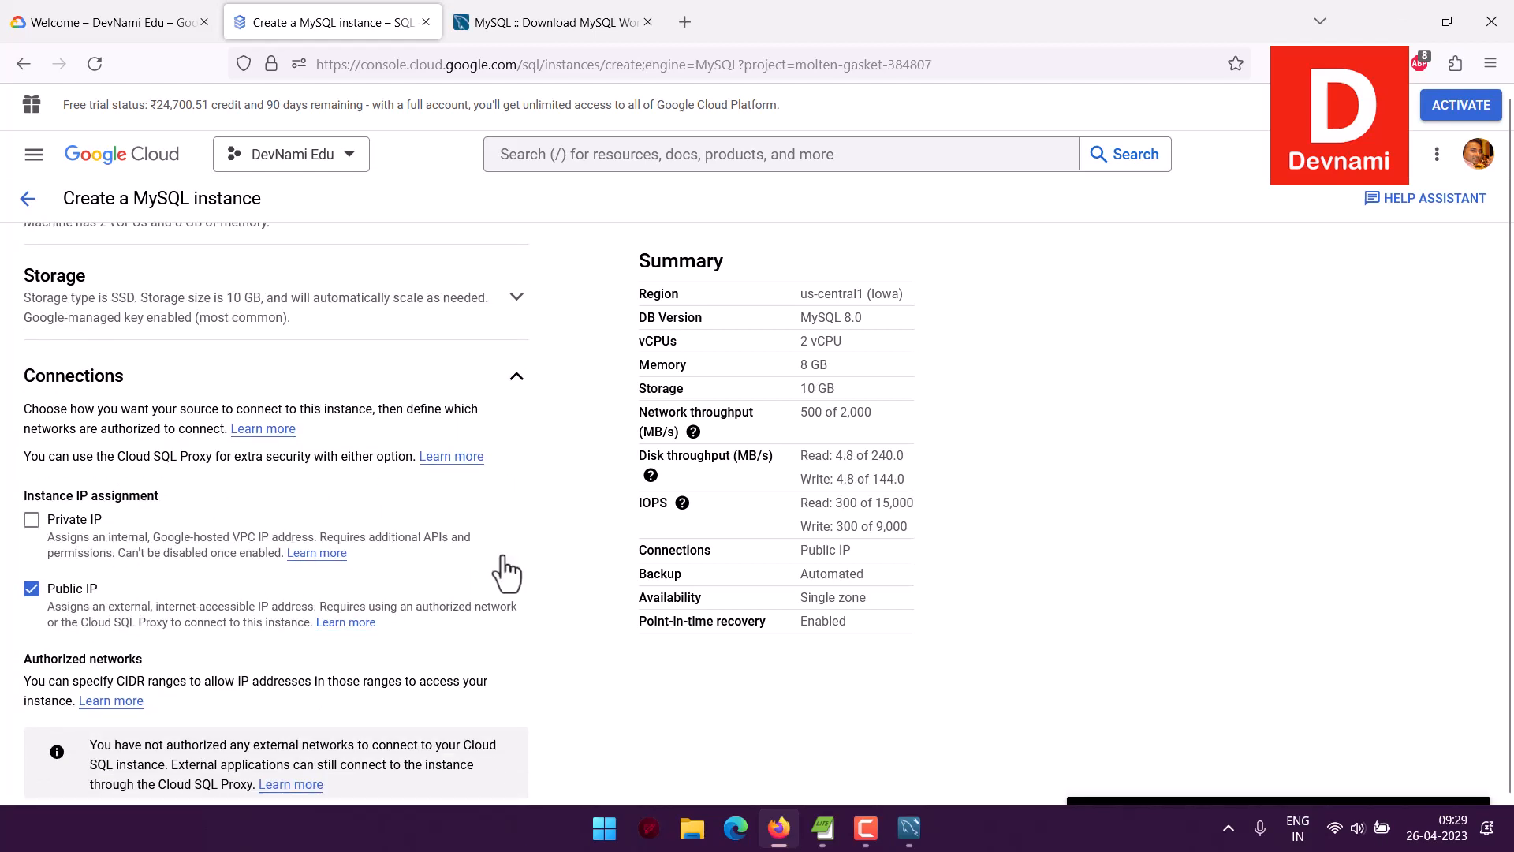
{"action": "scroll", "coordinate": [505, 572], "scroll_direction": "down", "scroll_amount": 2}
{"action": "scroll", "coordinate": [514, 557], "scroll_direction": "up", "scroll_amount": 1}
{"action": "scroll", "coordinate": [507, 552], "scroll_direction": "down", "scroll_amount": 2}
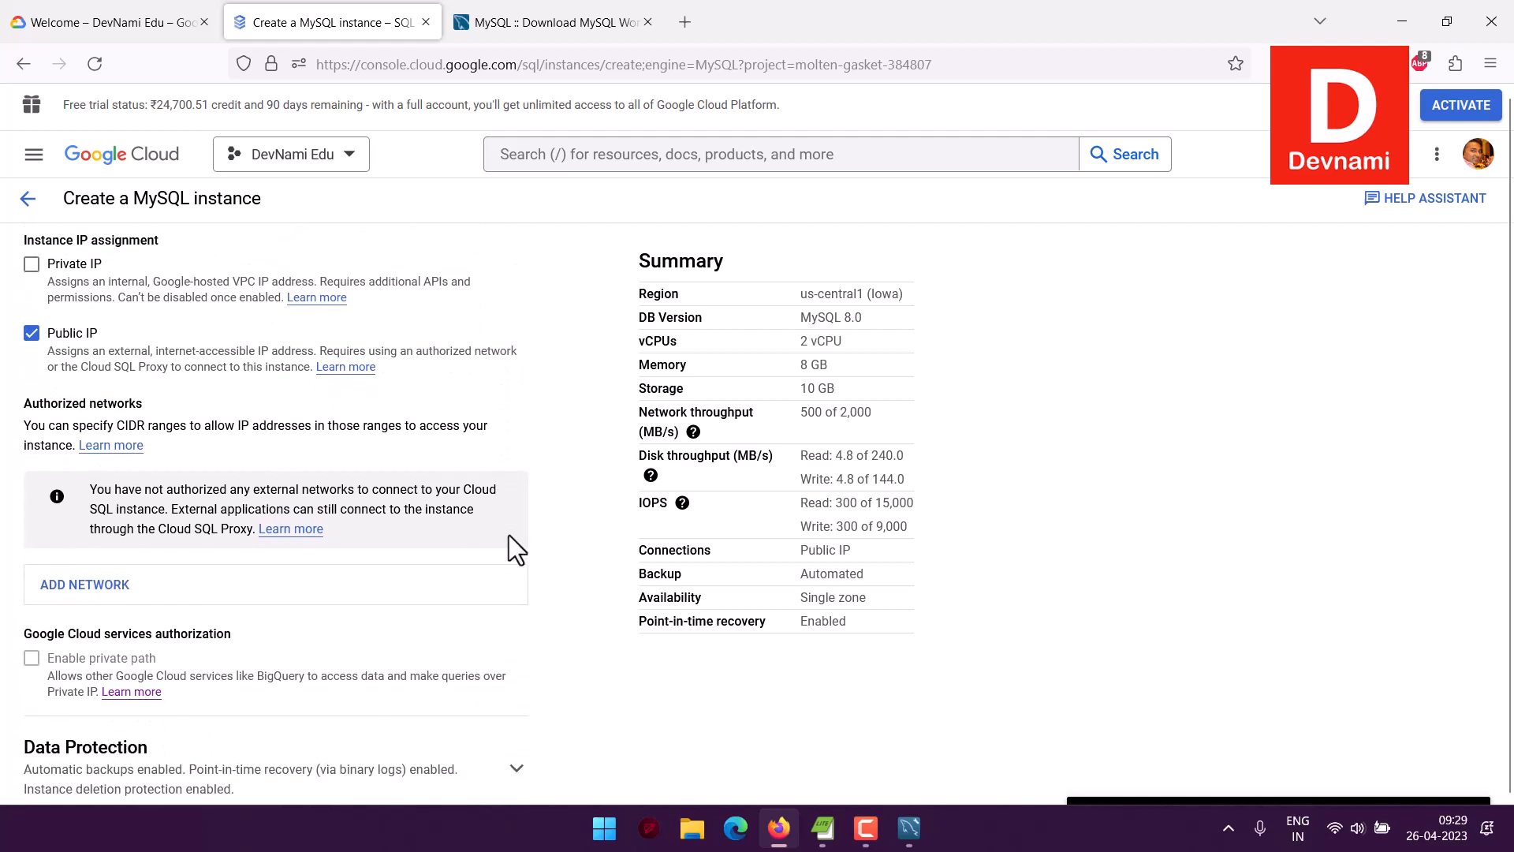
{"action": "scroll", "coordinate": [497, 473], "scroll_direction": "up", "scroll_amount": 1}
{"action": "scroll", "coordinate": [506, 371], "scroll_direction": "up", "scroll_amount": 2}
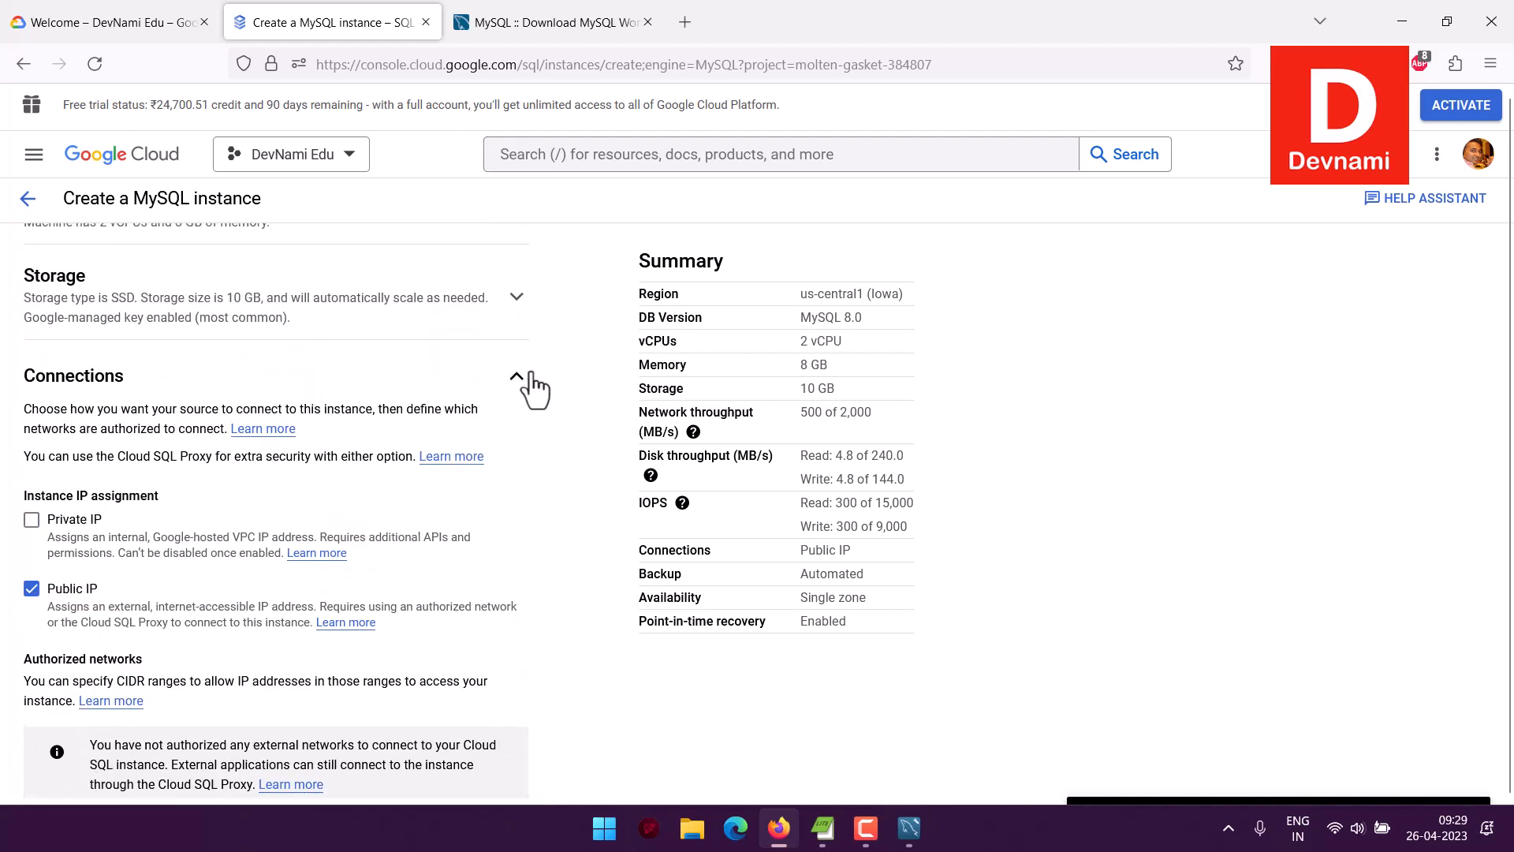
Disable automated backups and deletion protection in the instance's data protection settings, then collapse them
{"action": "left_click", "coordinate": [527, 376]}
{"action": "scroll", "coordinate": [536, 368], "scroll_direction": "down", "scroll_amount": 2}
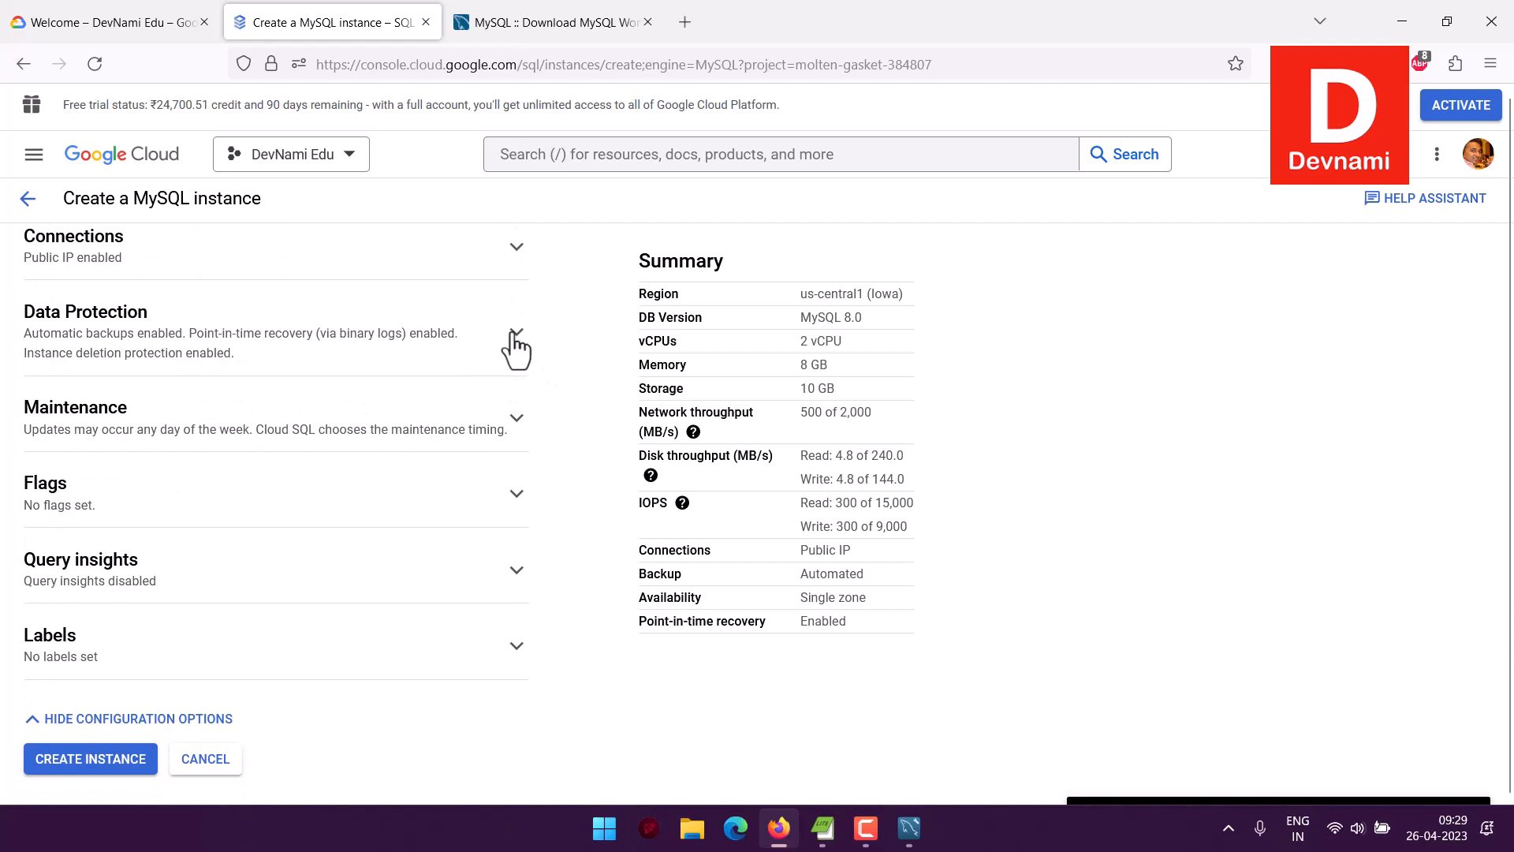
{"action": "left_click", "coordinate": [514, 345]}
{"action": "scroll", "coordinate": [513, 329], "scroll_direction": "up", "scroll_amount": 1}
{"action": "scroll", "coordinate": [513, 329], "scroll_direction": "down", "scroll_amount": 1}
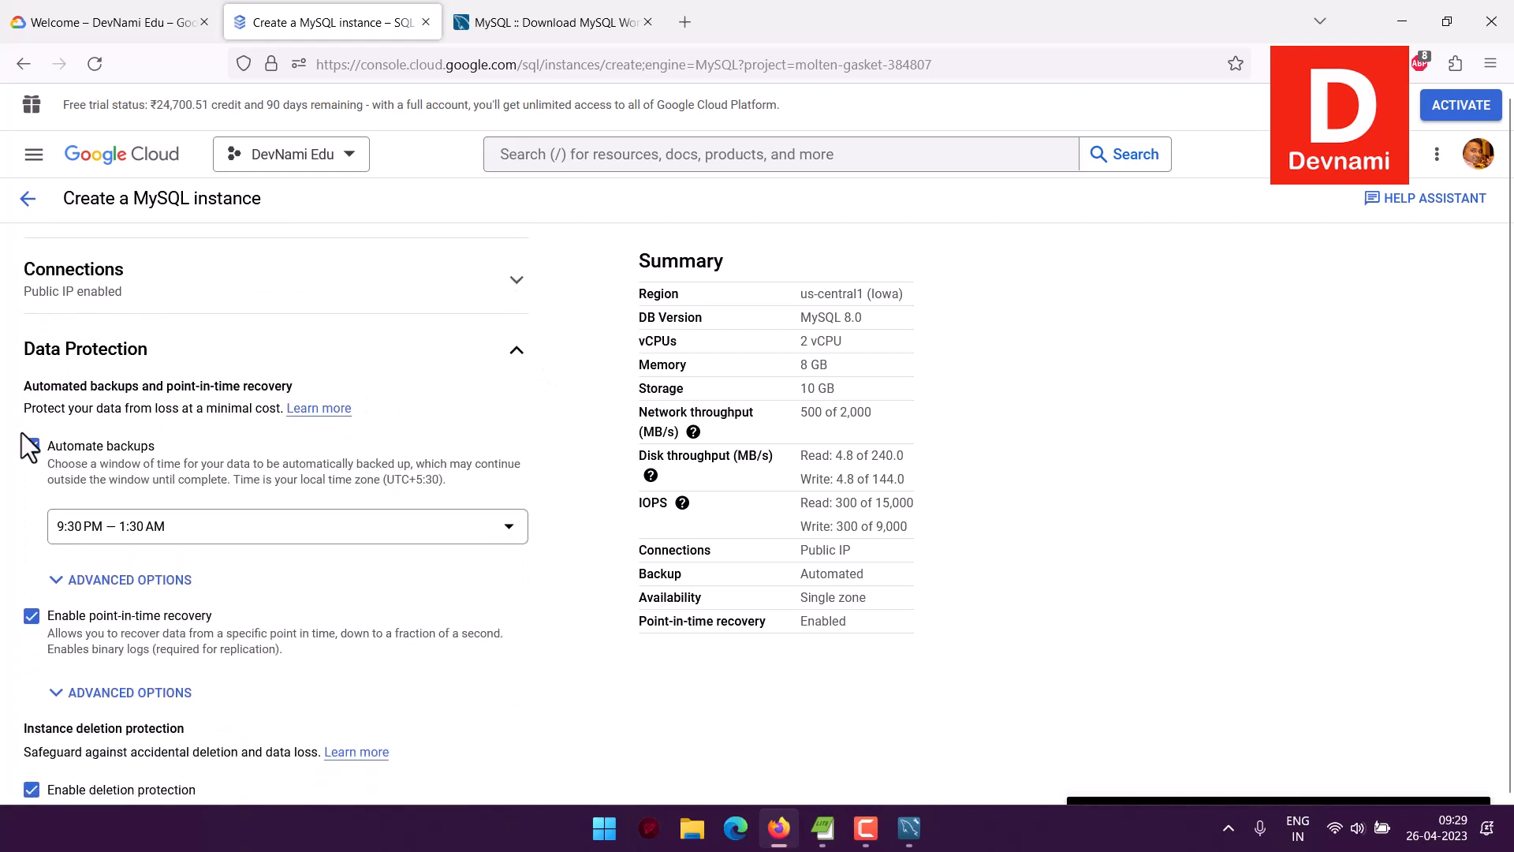
{"action": "left_click", "coordinate": [32, 445]}
{"action": "left_click", "coordinate": [32, 602]}
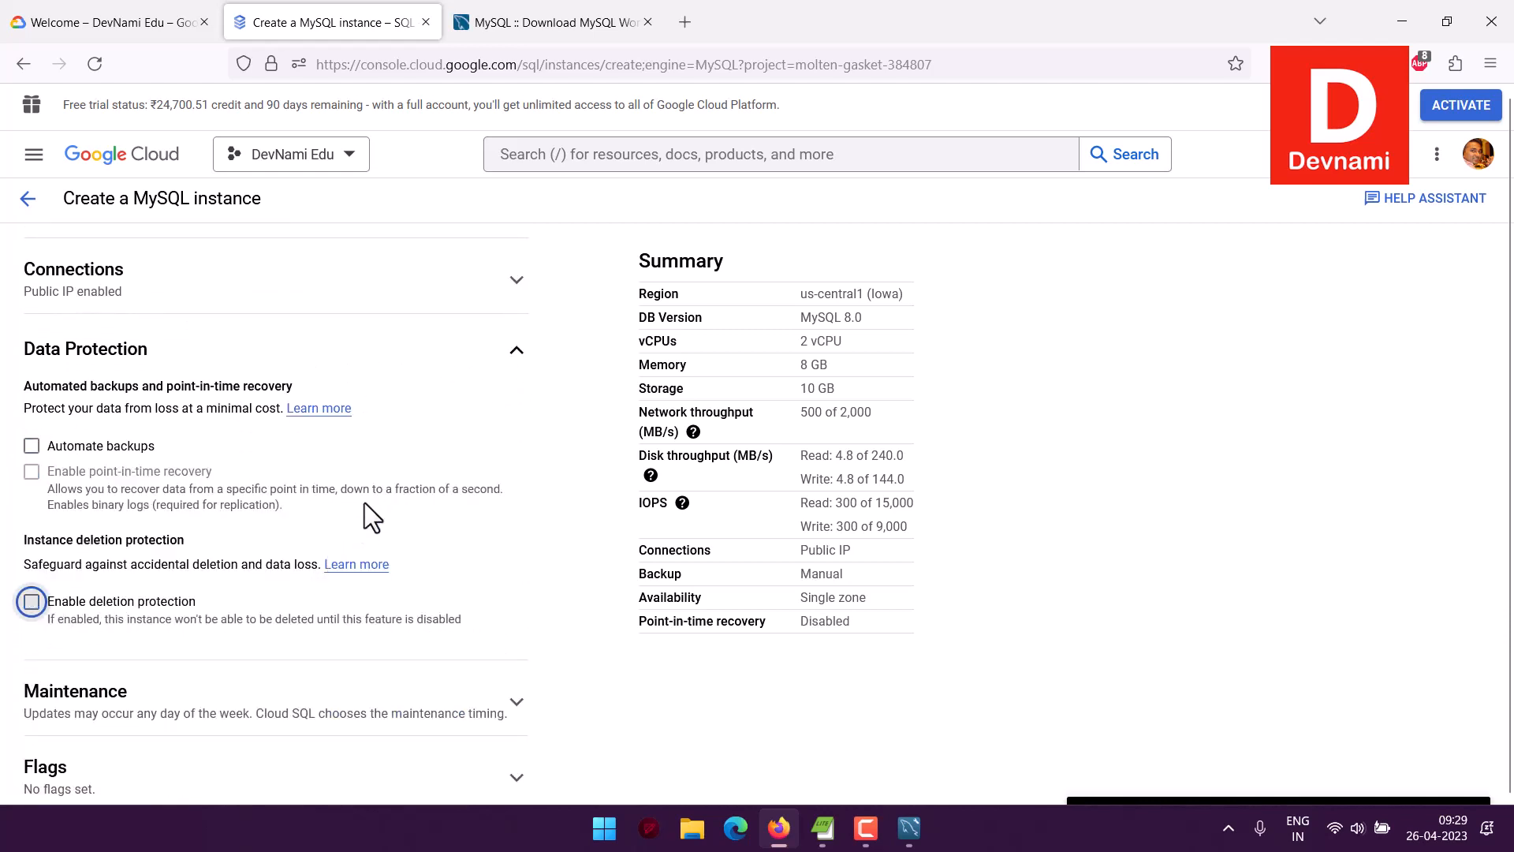
{"action": "scroll", "coordinate": [370, 519], "scroll_direction": "down", "scroll_amount": 2}
{"action": "scroll", "coordinate": [373, 493], "scroll_direction": "up", "scroll_amount": 2}
{"action": "left_click", "coordinate": [517, 351]}
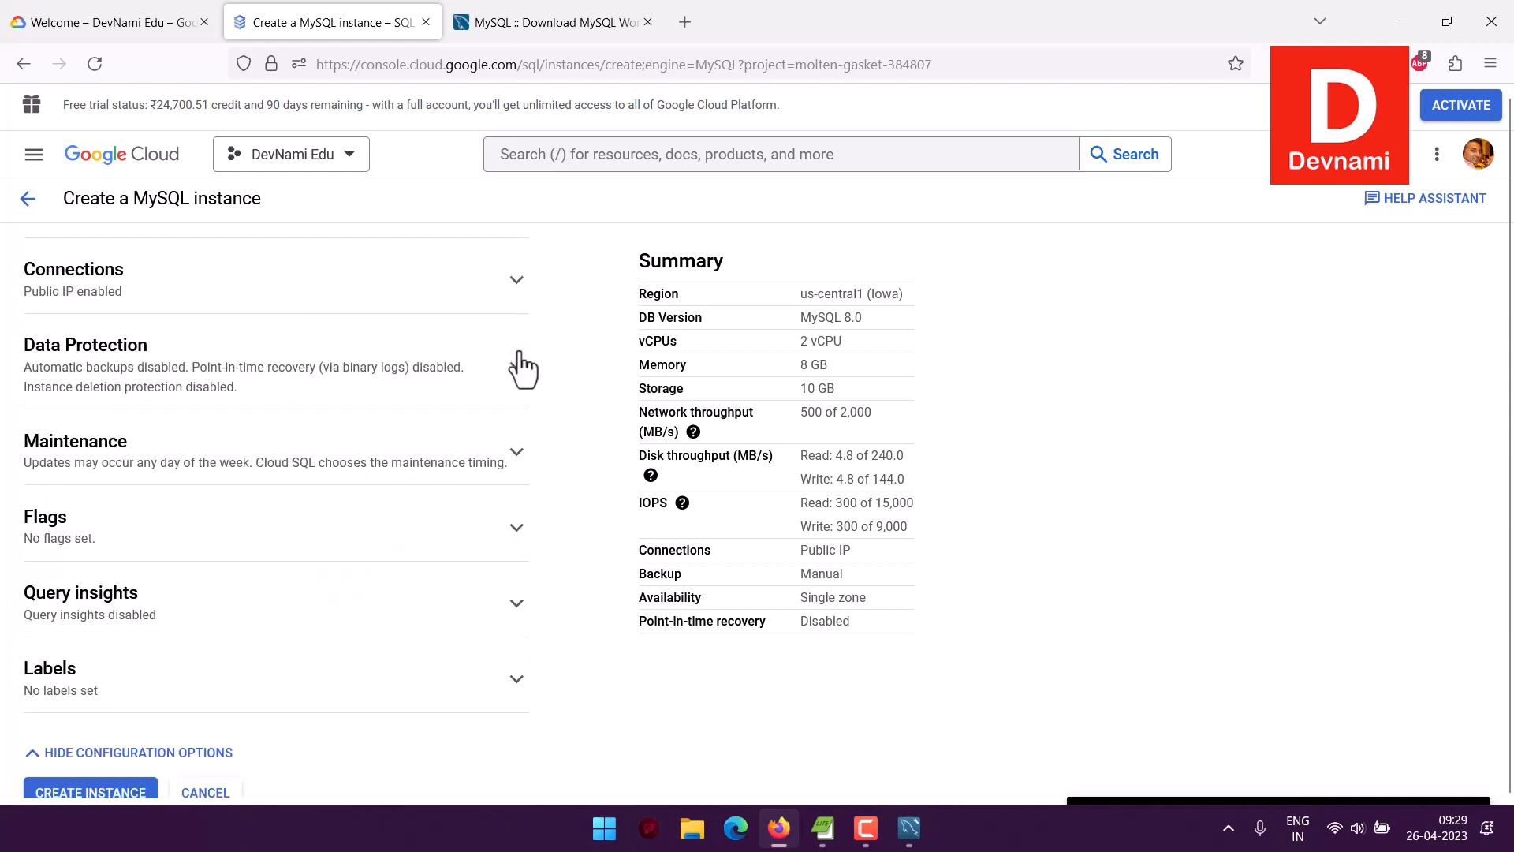
Examine the maintenance settings for the maintenance window and order of update
{"action": "left_click", "coordinate": [505, 453]}
{"action": "scroll", "coordinate": [473, 398], "scroll_direction": "down", "scroll_amount": 2}
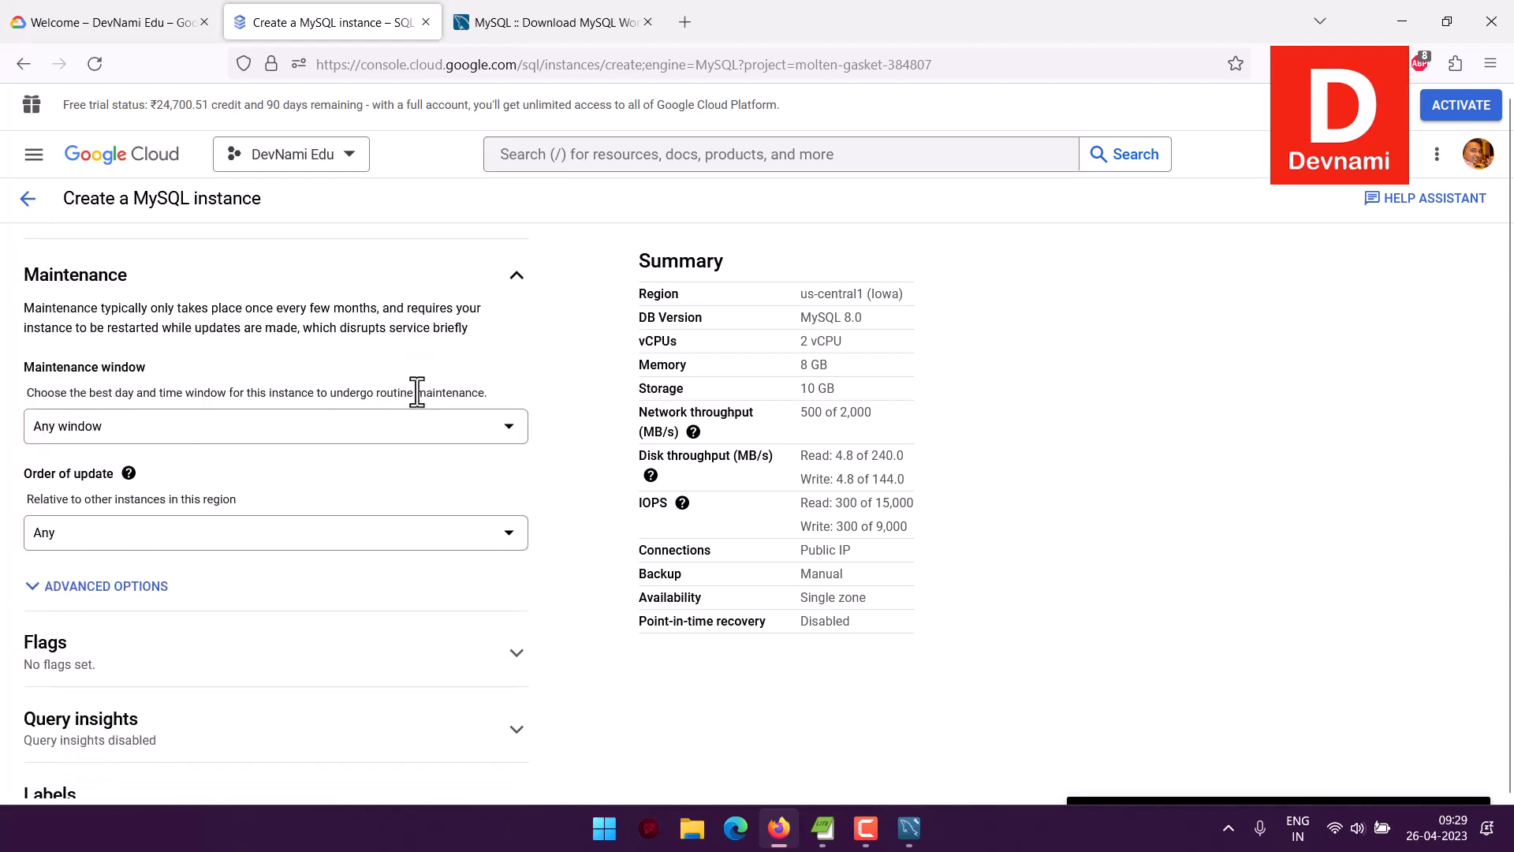
{"action": "scroll", "coordinate": [375, 454], "scroll_direction": "down", "scroll_amount": 2}
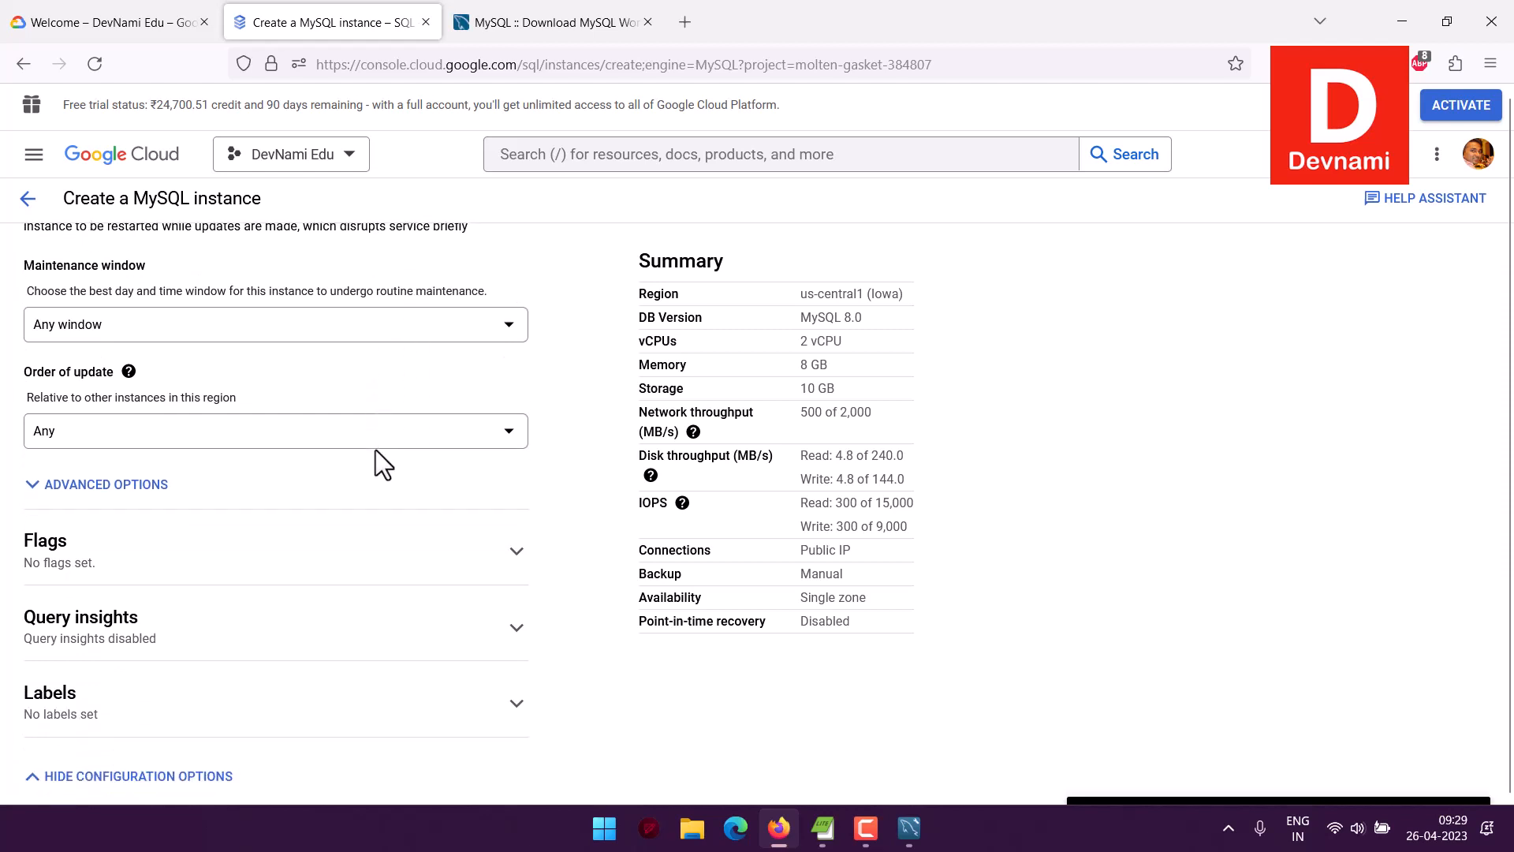
{"action": "scroll", "coordinate": [380, 443], "scroll_direction": "up", "scroll_amount": 2}
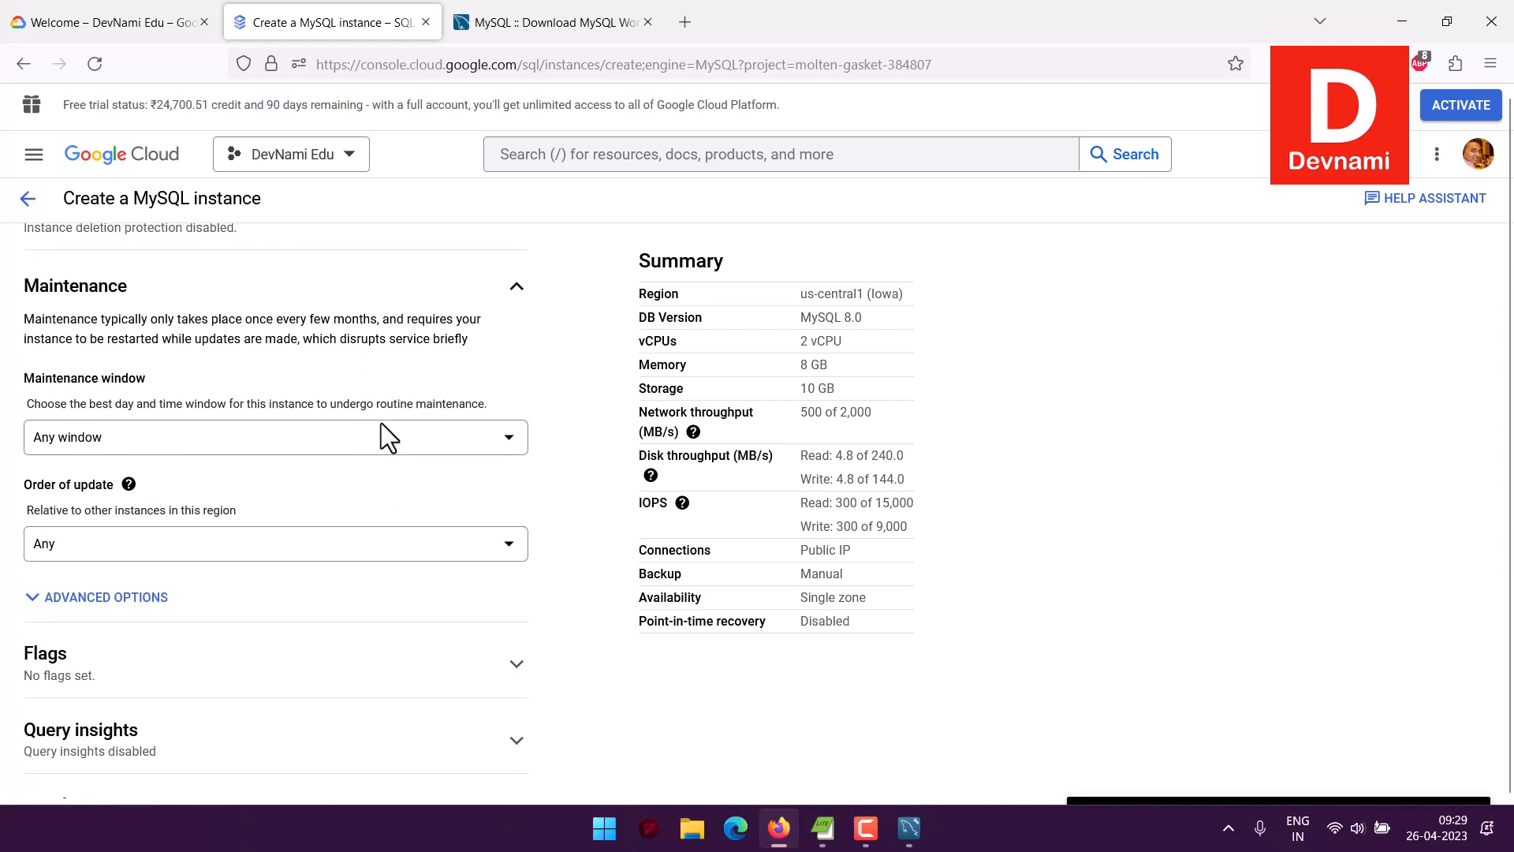
{"action": "left_click", "coordinate": [515, 288]}
Read the description of the instance's flags and collapse that section
{"action": "left_click", "coordinate": [500, 497]}
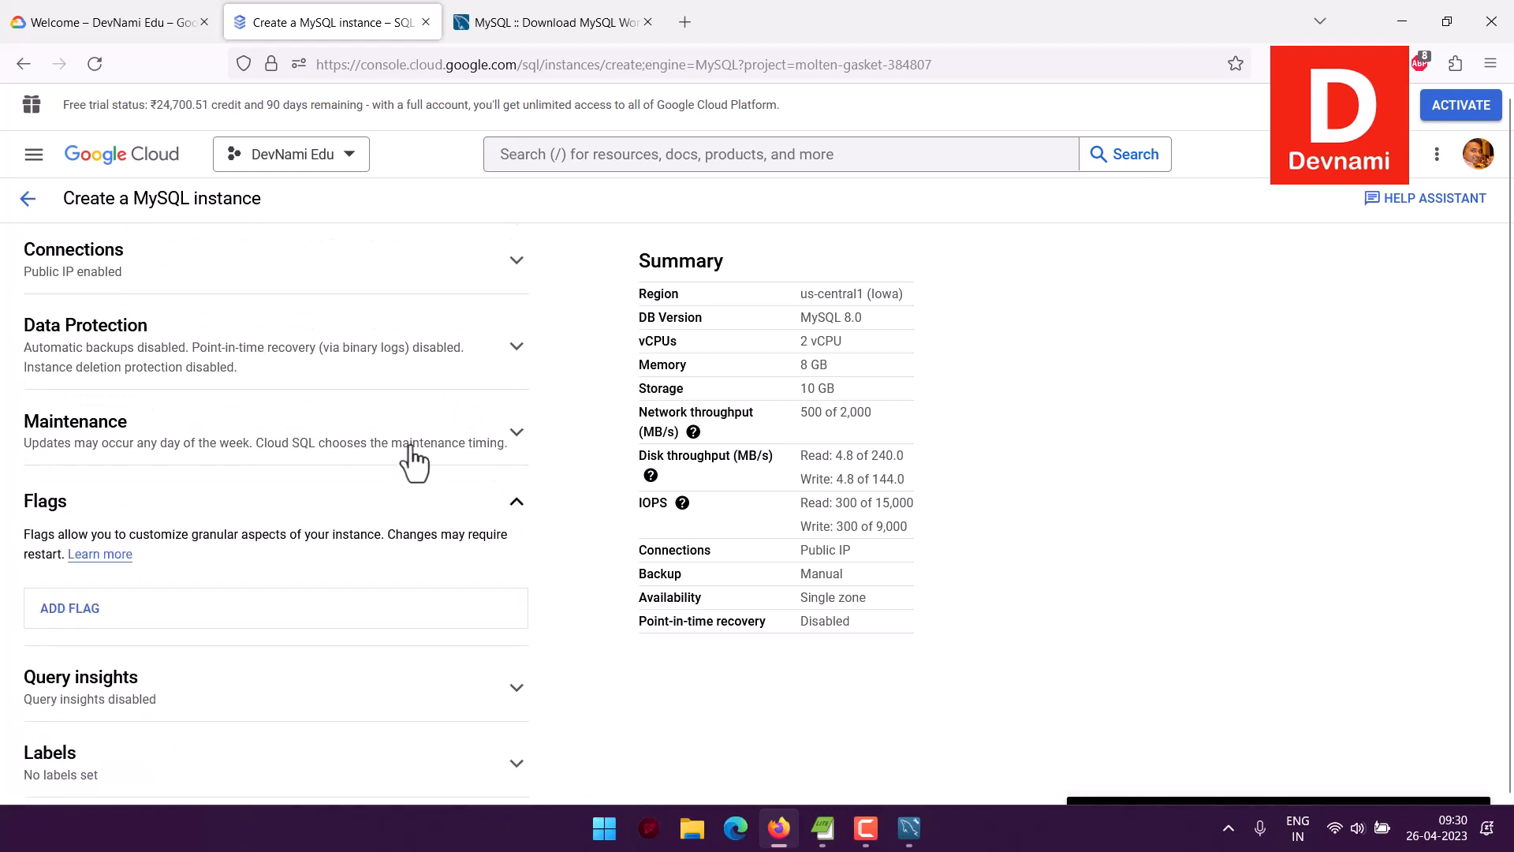
{"action": "scroll", "coordinate": [414, 459], "scroll_direction": "down", "scroll_amount": 1}
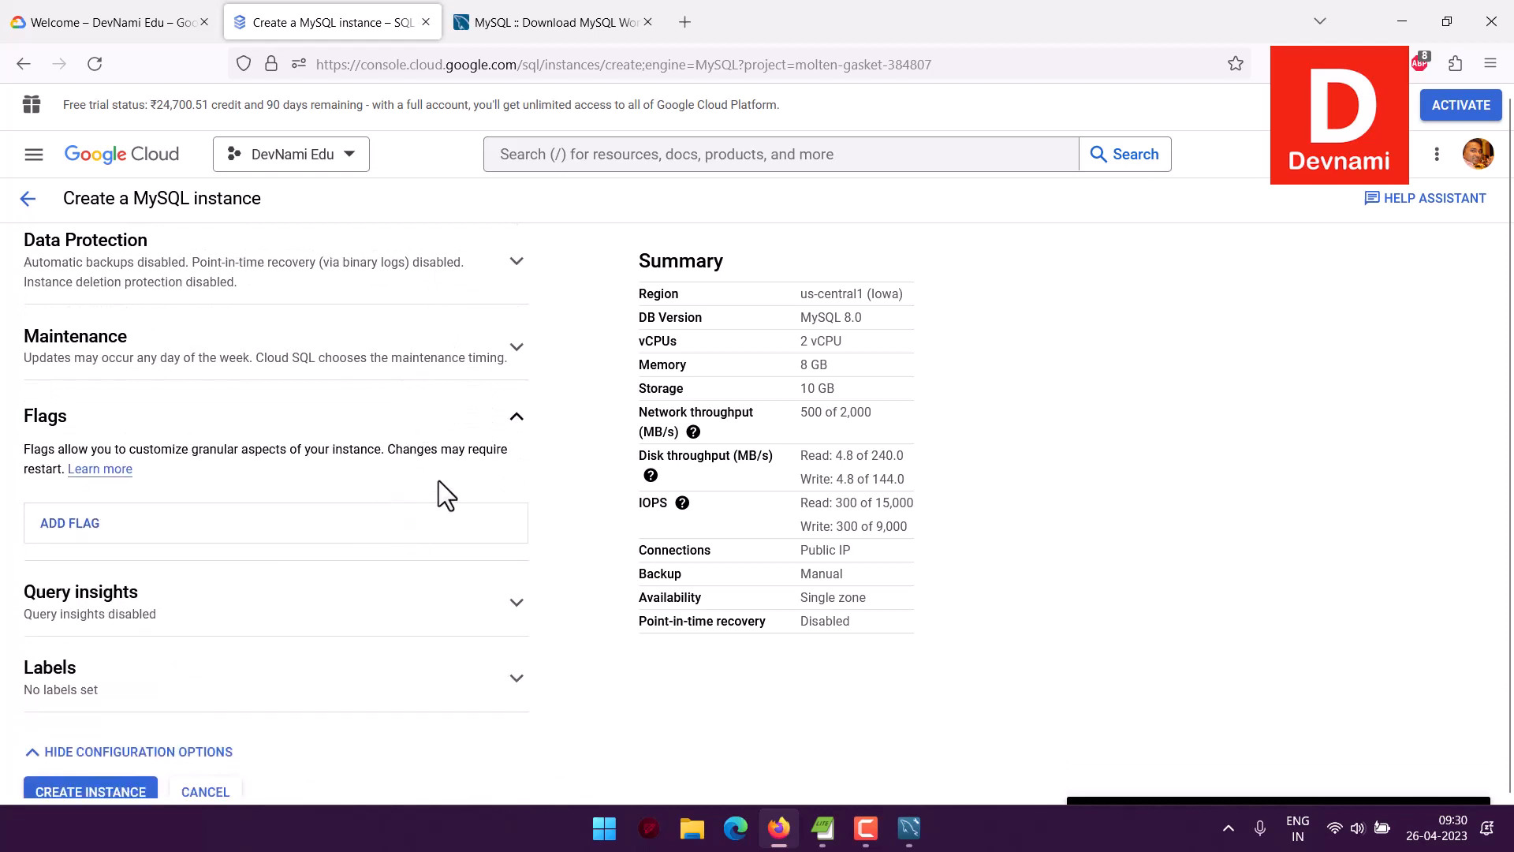
{"action": "left_click_drag", "start_coordinate": [219, 448], "coordinate": [387, 471]}
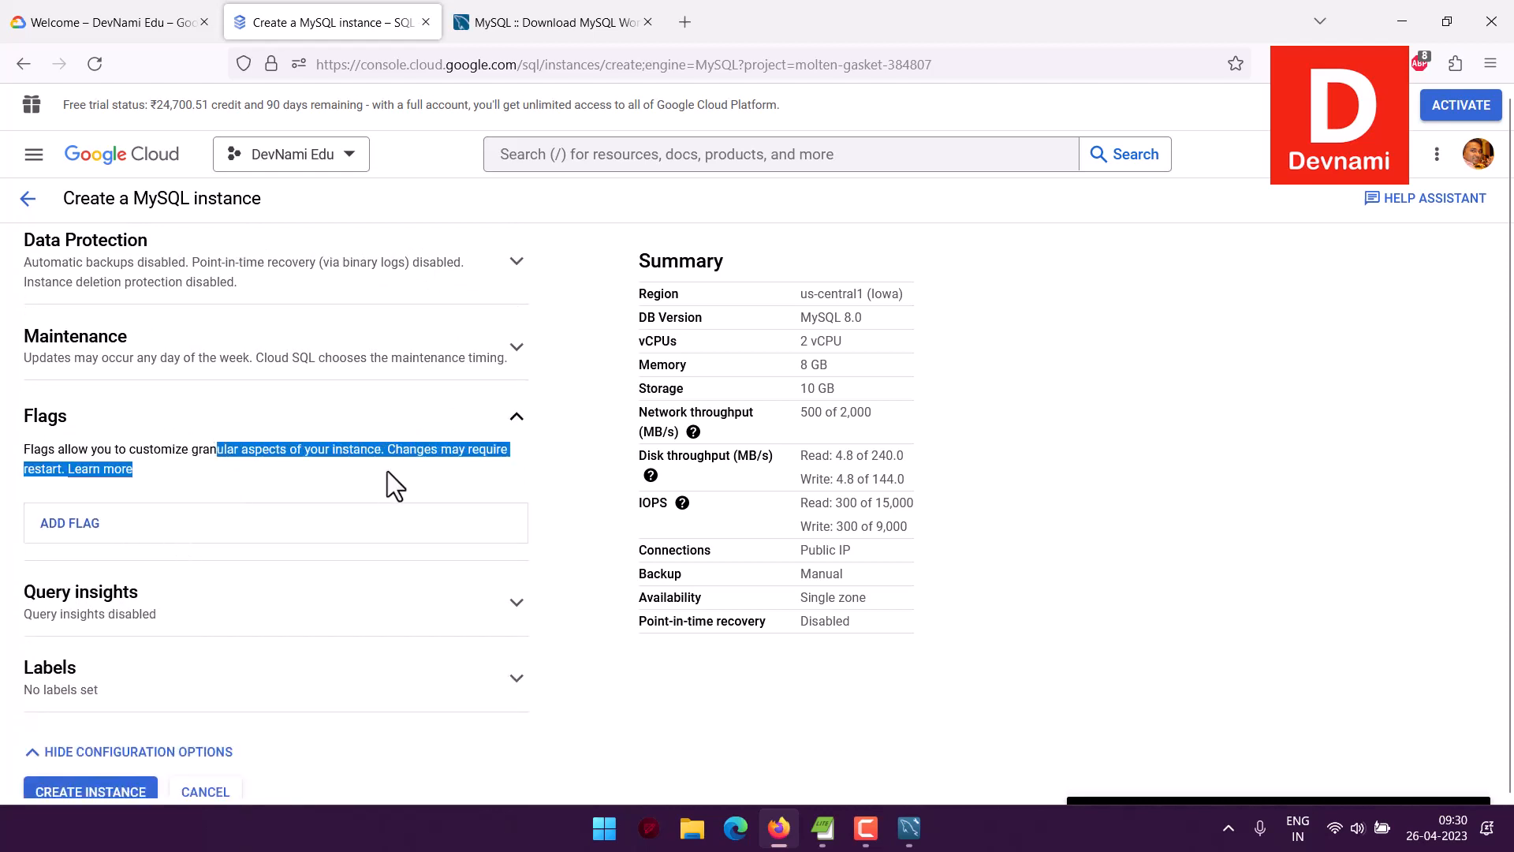
{"action": "left_click", "coordinate": [387, 468]}
{"action": "left_click", "coordinate": [516, 418]}
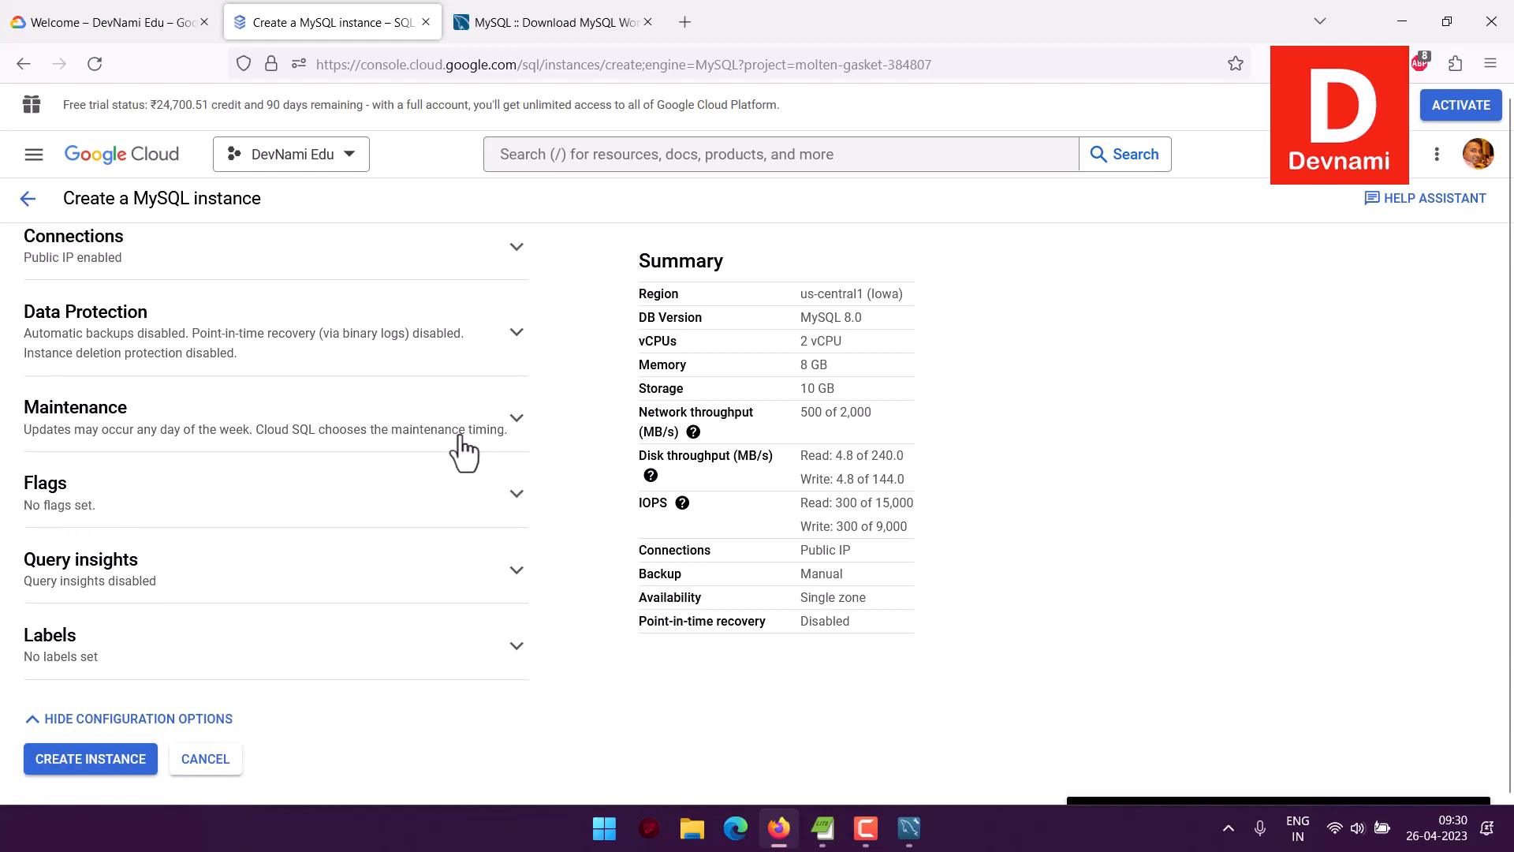
Read the query insights description and examine the labels settings of the instance
{"action": "left_click", "coordinate": [100, 573]}
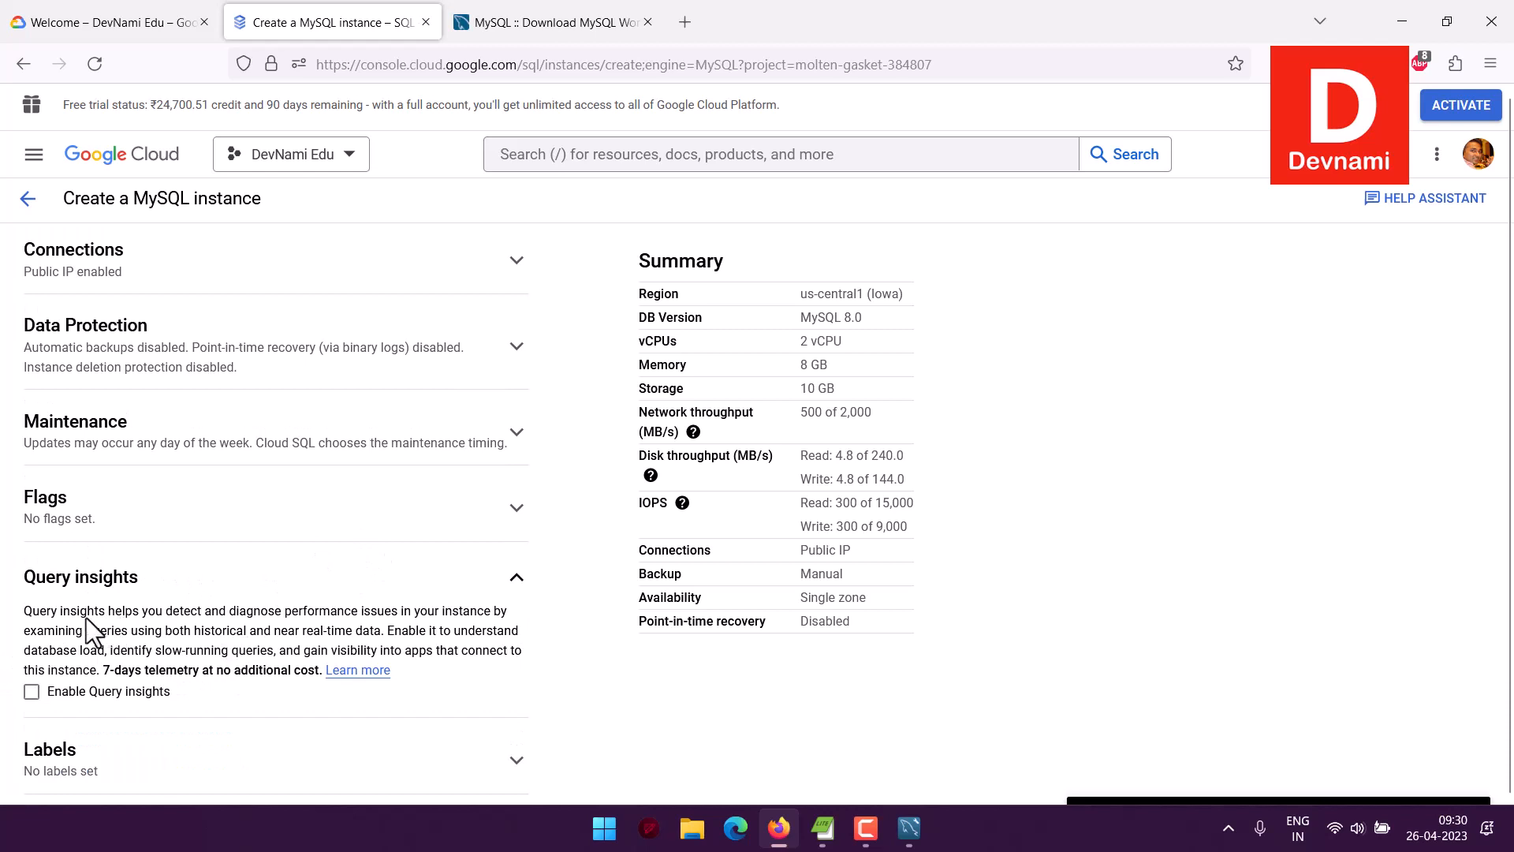
{"action": "left_click_drag", "start_coordinate": [80, 612], "coordinate": [496, 651]}
{"action": "left_click", "coordinate": [496, 651]}
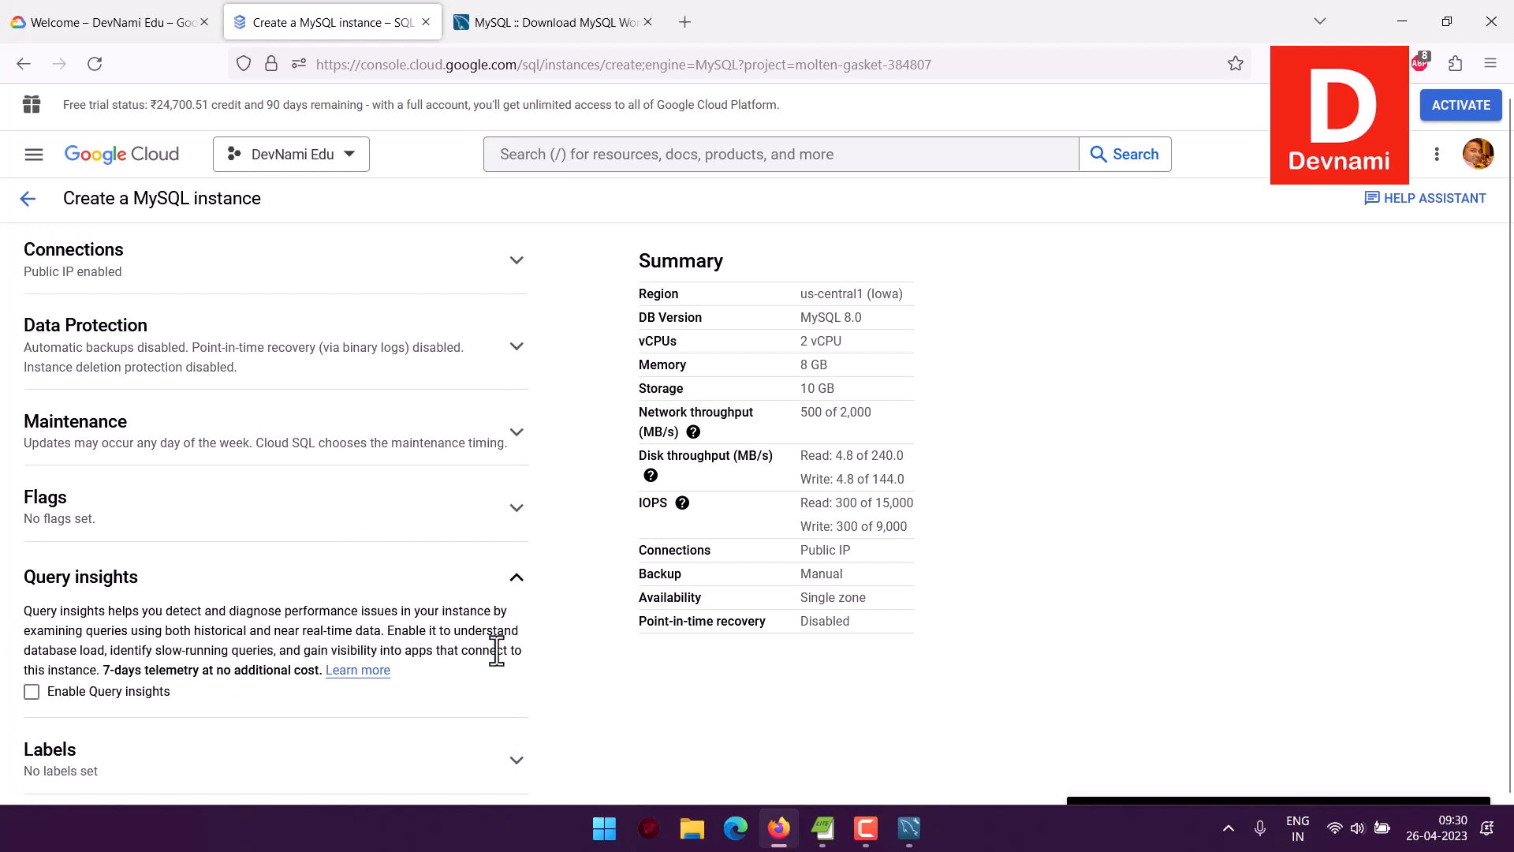
{"action": "left_click", "coordinate": [517, 580]}
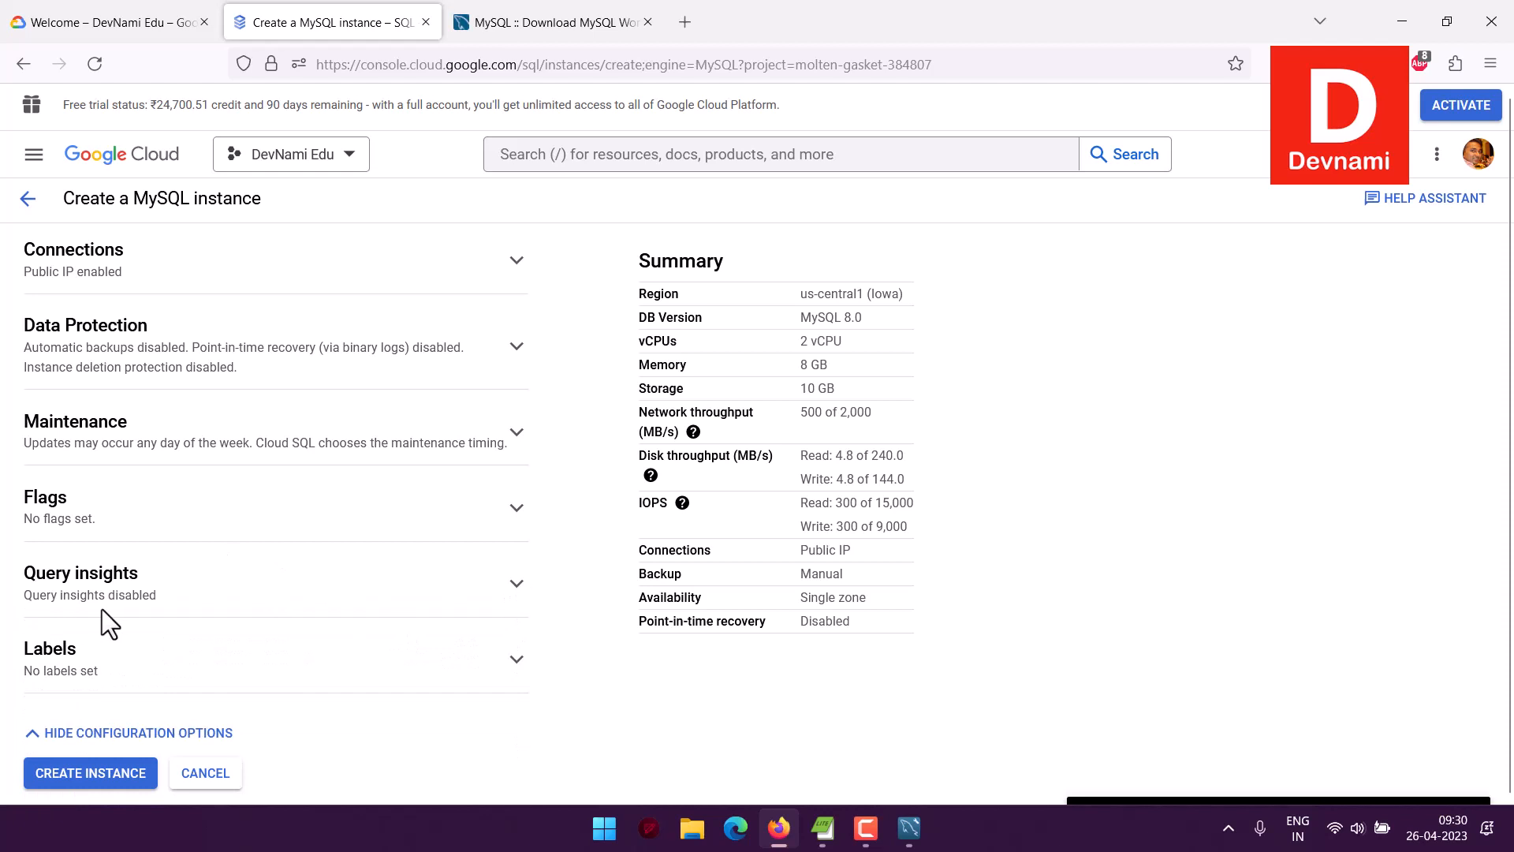
{"action": "left_click", "coordinate": [420, 640]}
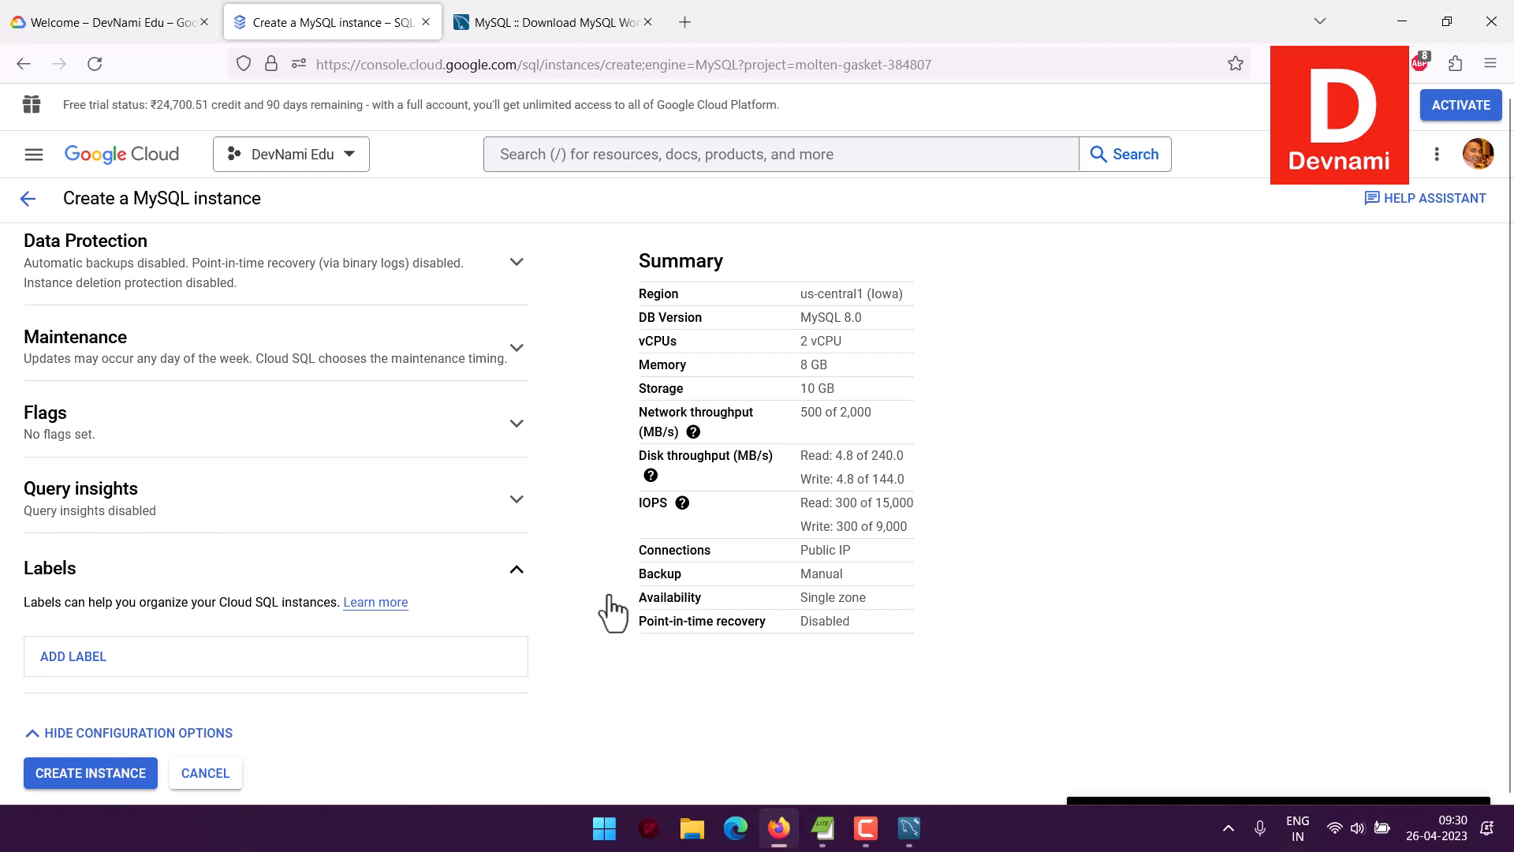
{"action": "left_click", "coordinate": [682, 503]}
{"action": "left_click", "coordinate": [1161, 506]}
Leave the instance creation form and open the existing devmysql instance
{"action": "left_click", "coordinate": [27, 198]}
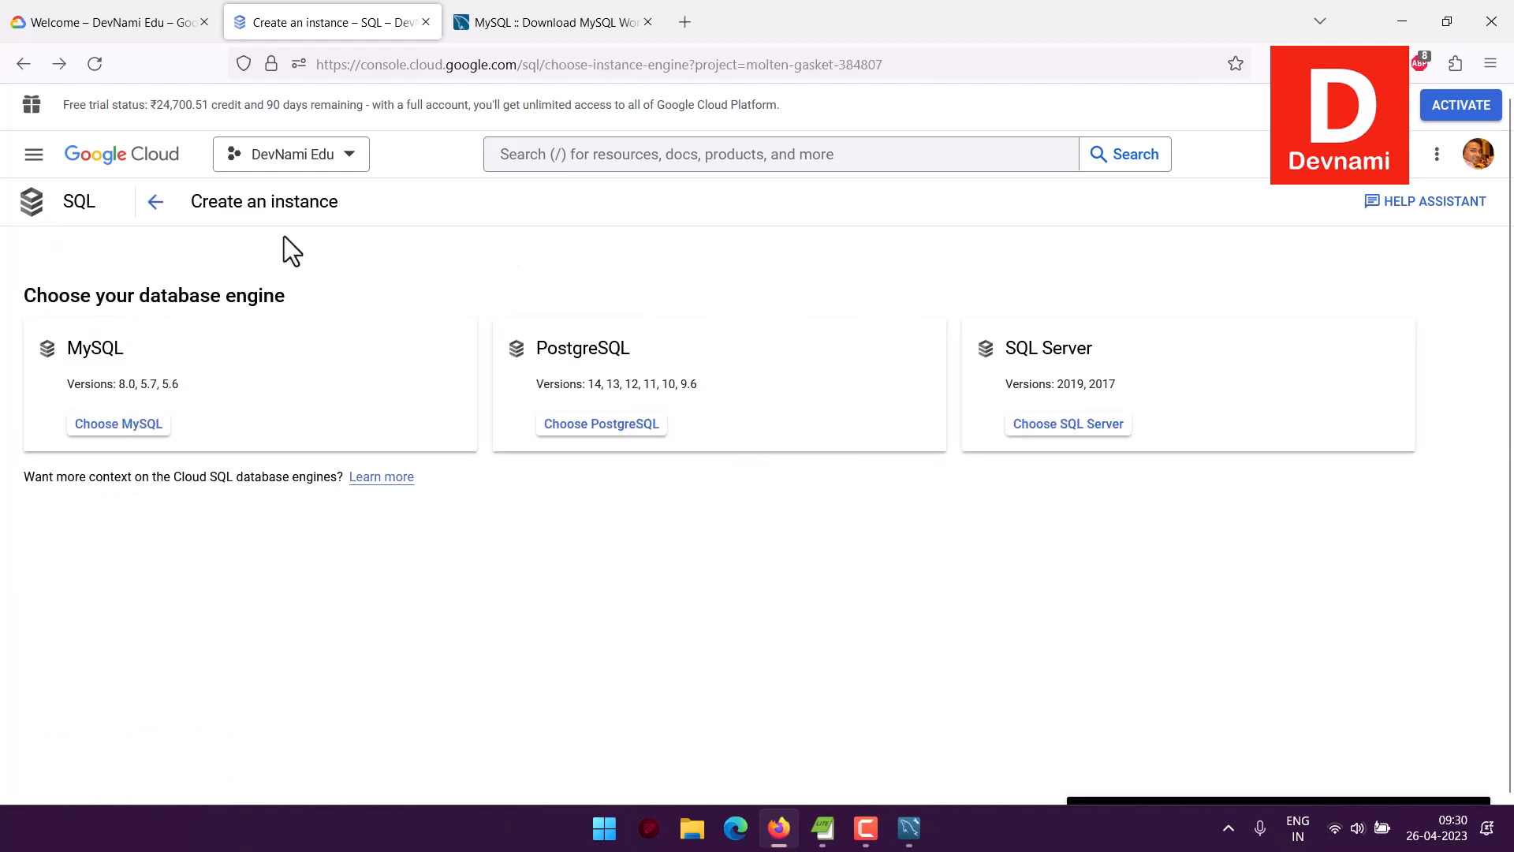
{"action": "left_click", "coordinate": [148, 204]}
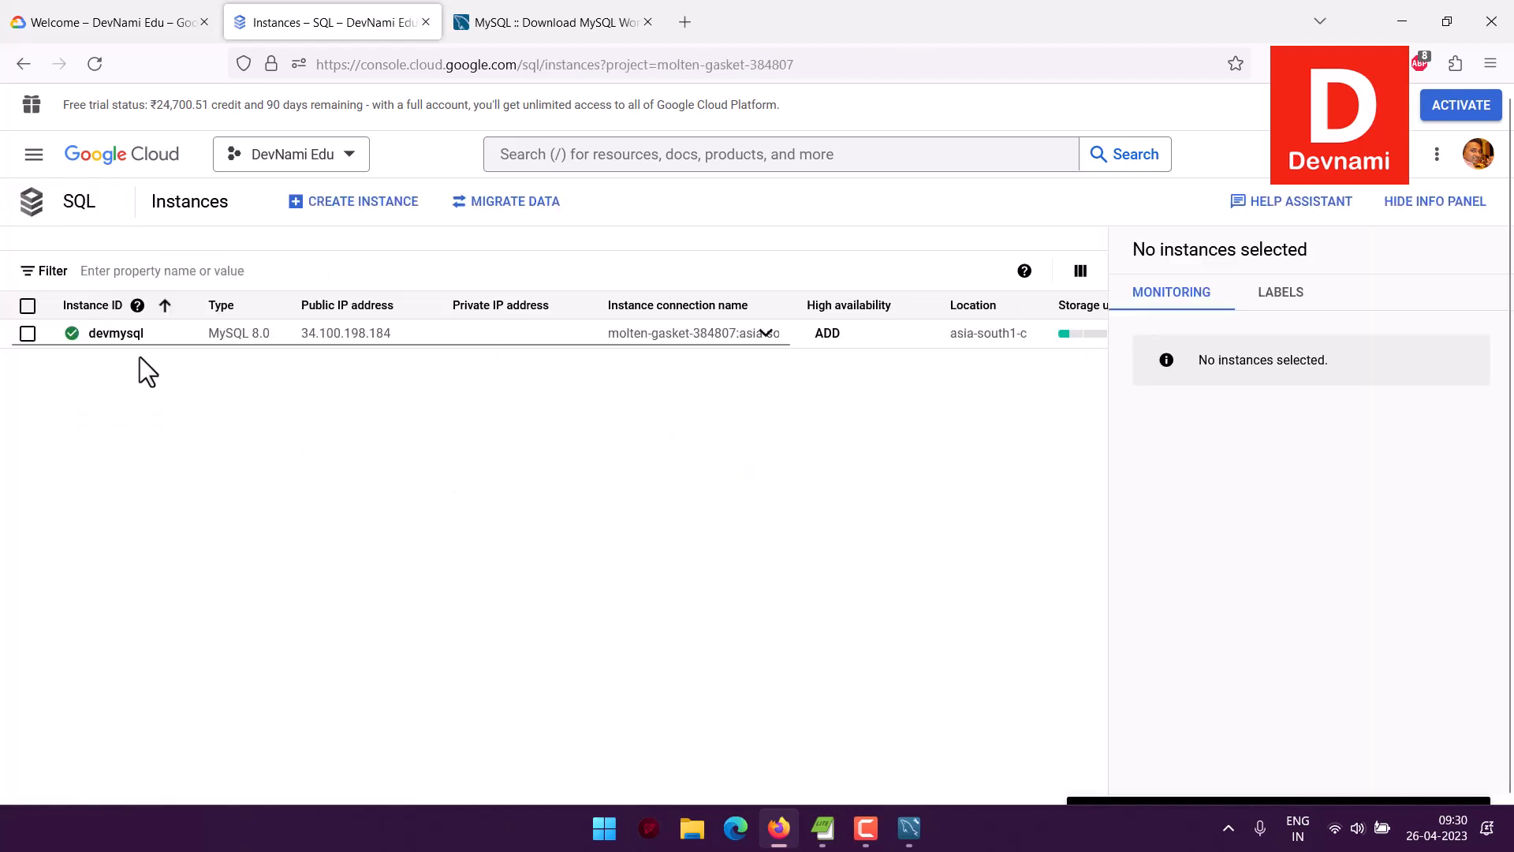
{"action": "left_click", "coordinate": [109, 339]}
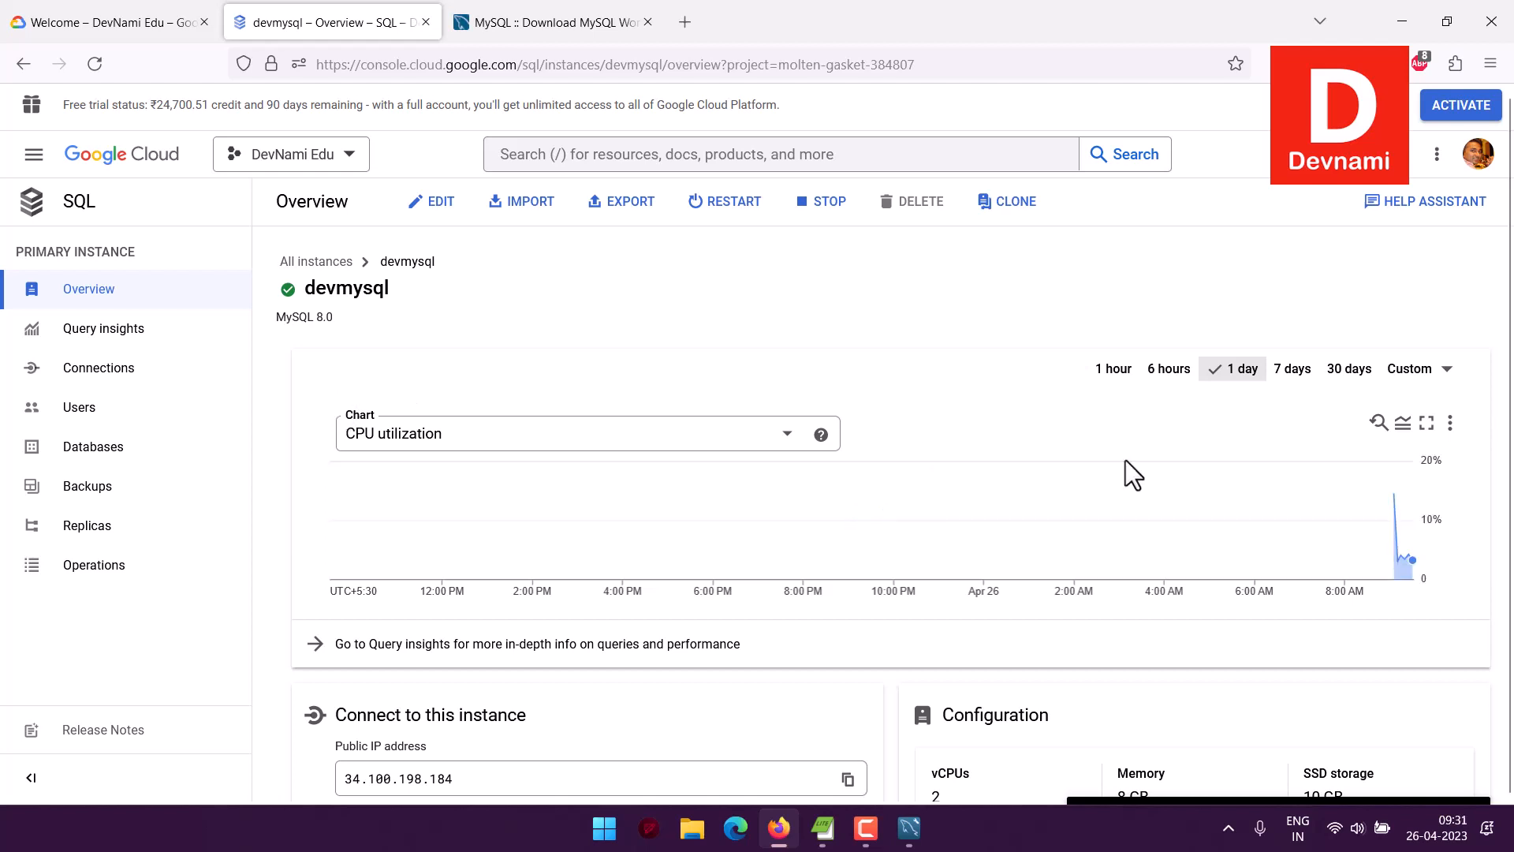
Check the devmysql instance's overview and copy its public IP address
{"action": "mouse_move", "coordinate": [1395, 492]}
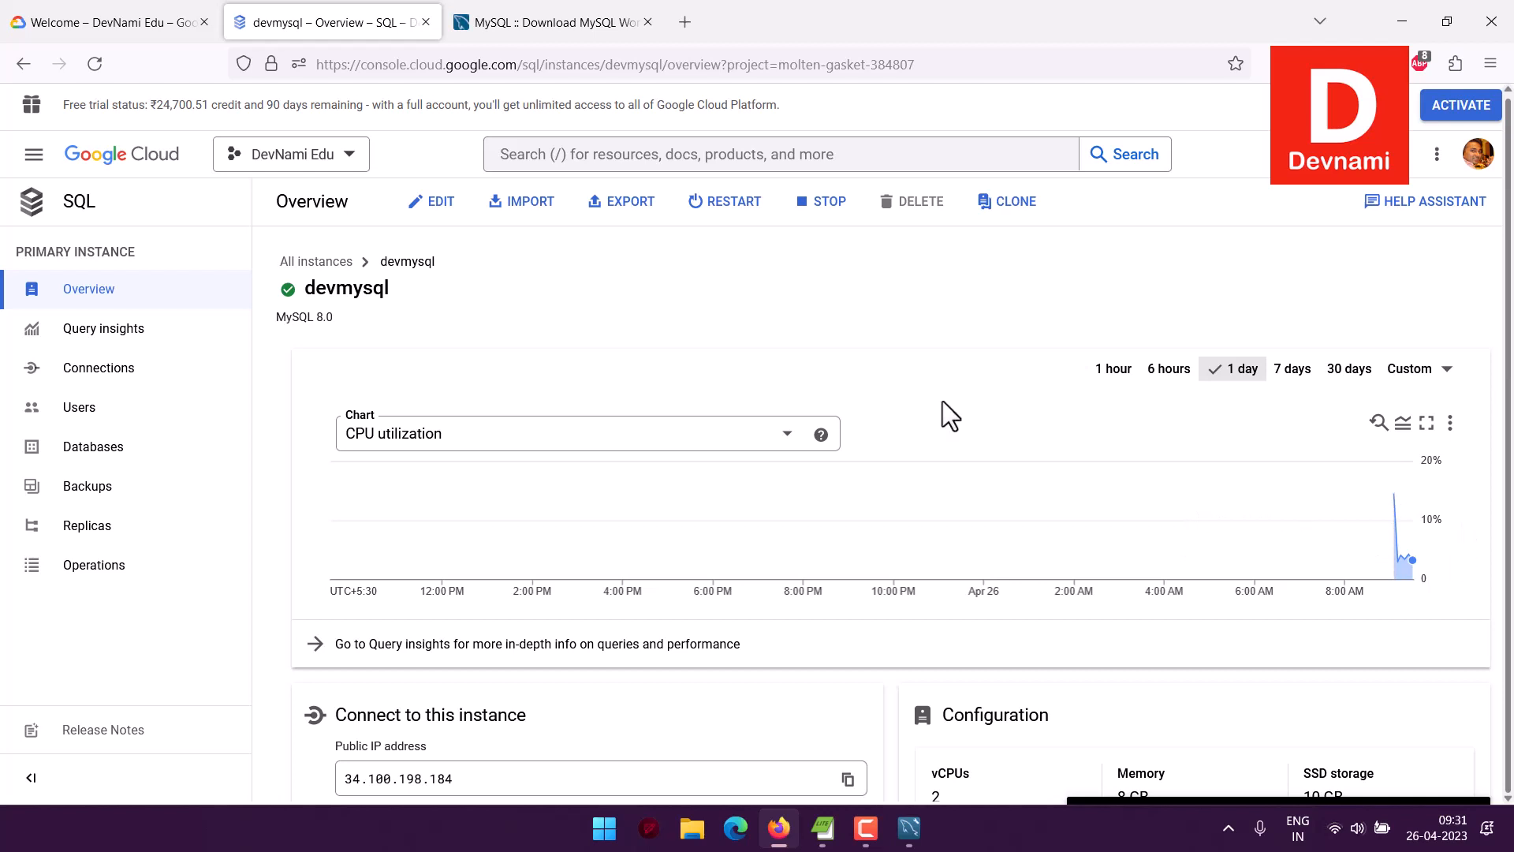
{"action": "scroll", "coordinate": [1490, 322], "scroll_direction": "down", "scroll_amount": 5}
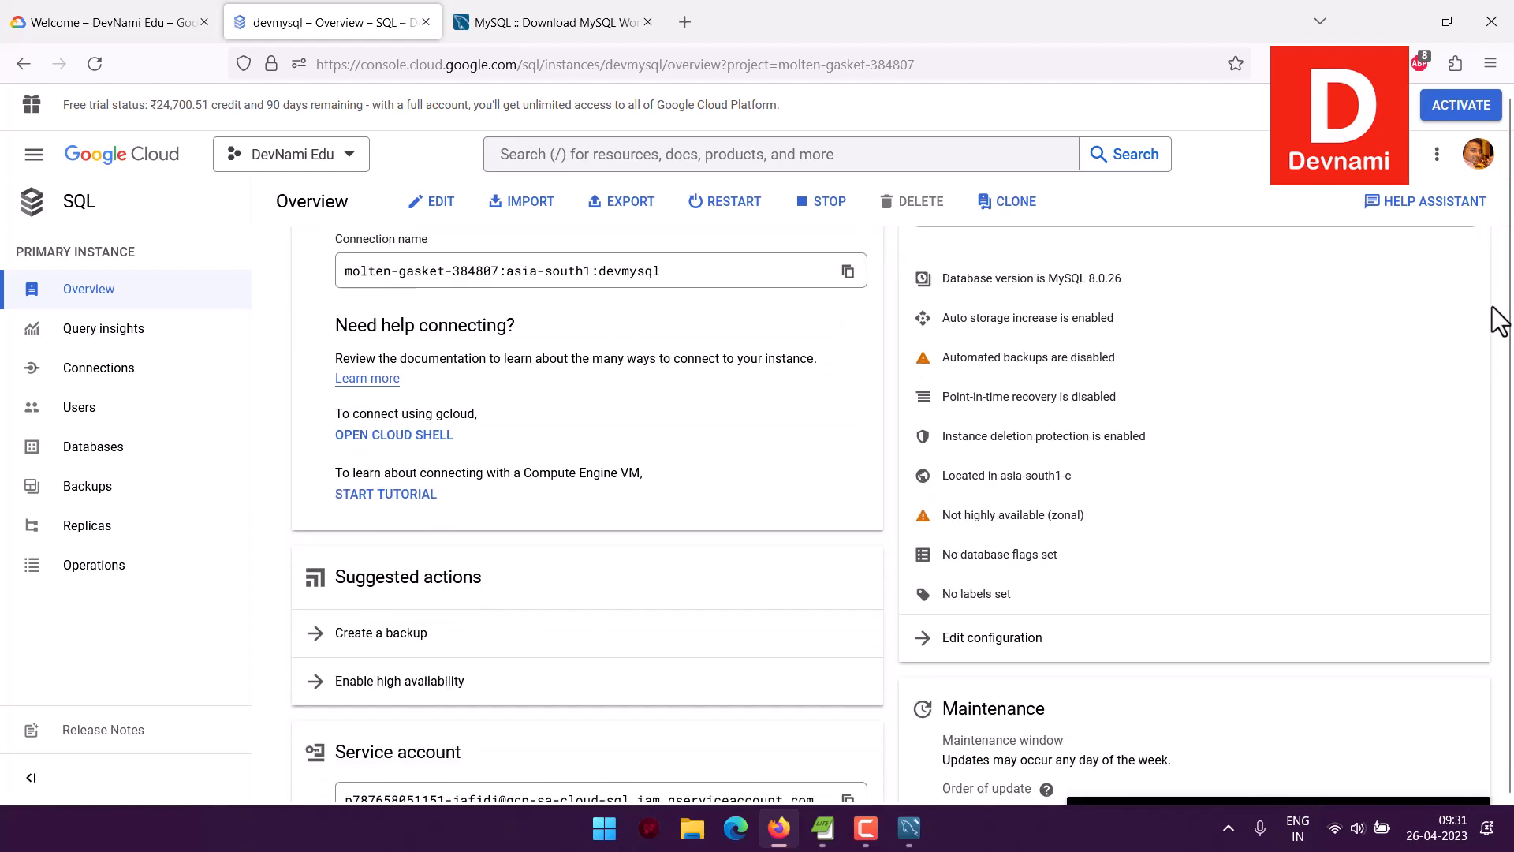
{"action": "scroll", "coordinate": [1490, 321], "scroll_direction": "up", "scroll_amount": 2}
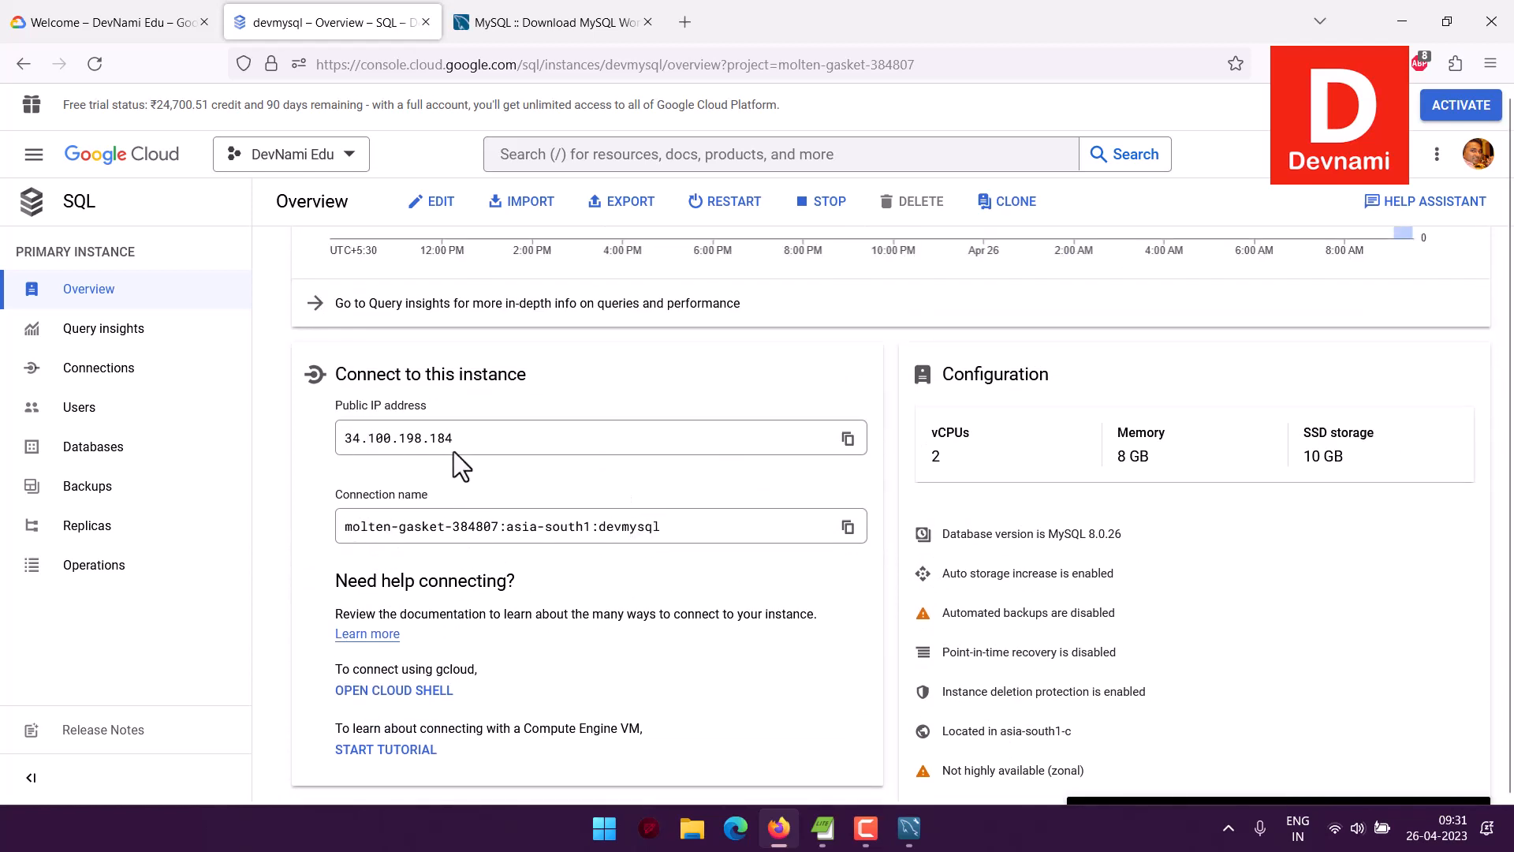
{"action": "left_click", "coordinate": [848, 437]}
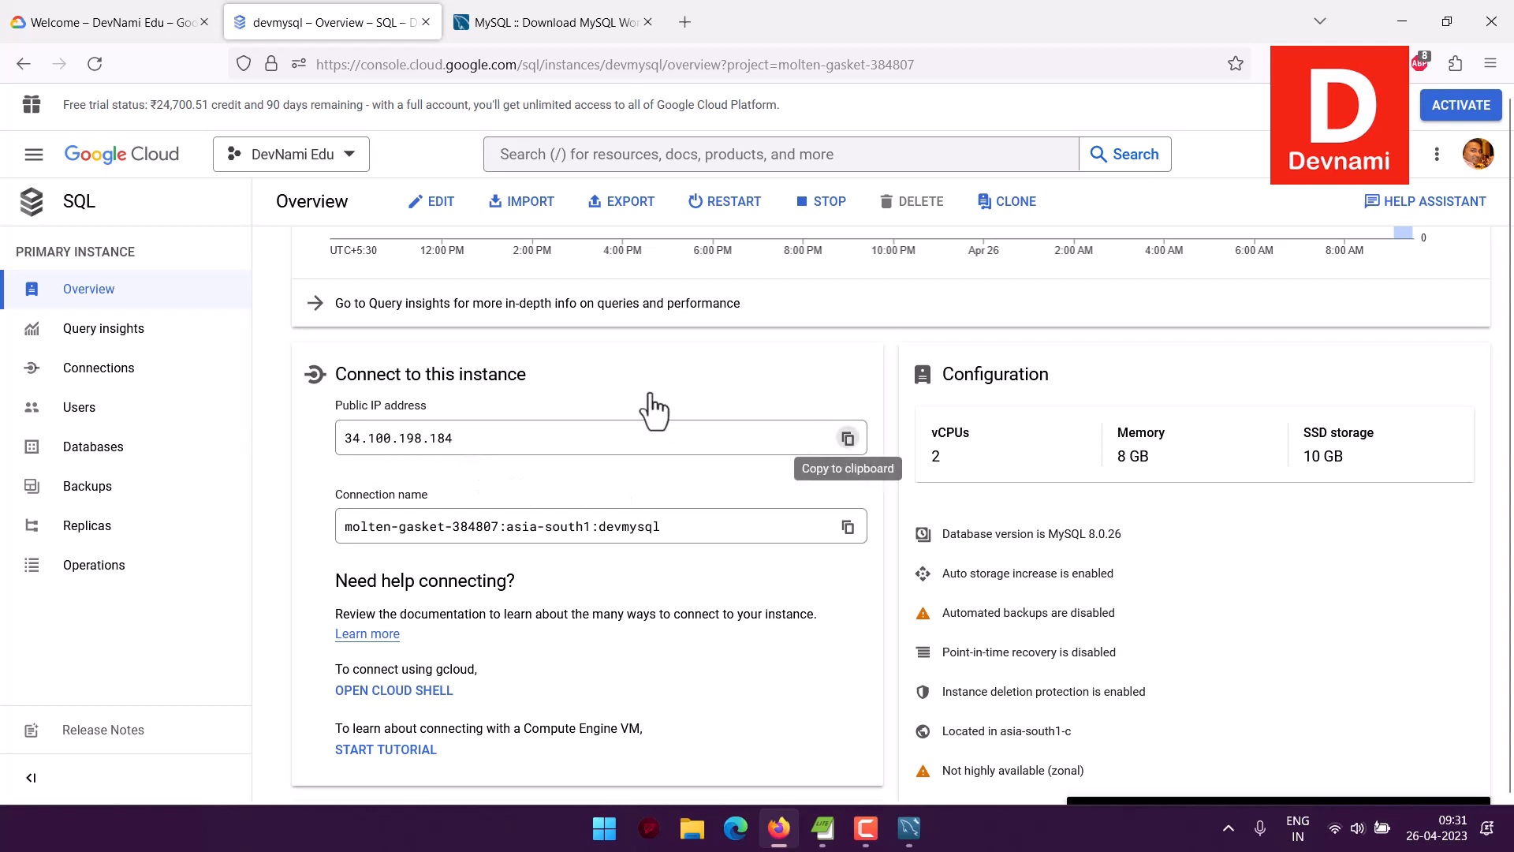
In MySQL Workbench, name the new connection devmysql and set its hostname to the copied IP 34.100.198.184, keeping the username root
{"action": "left_click", "coordinate": [909, 828]}
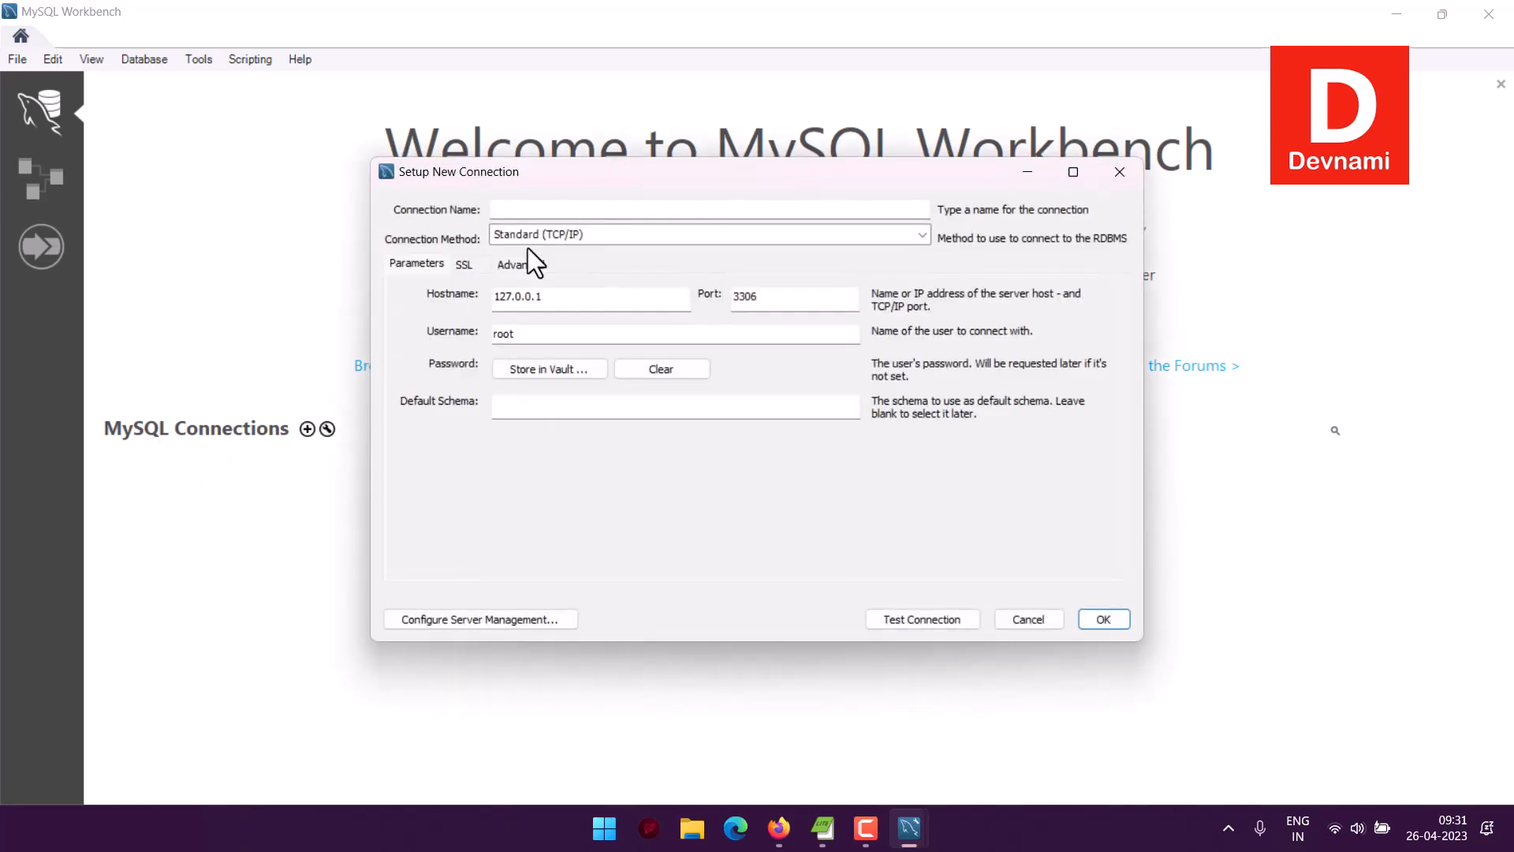
{"action": "type", "text": "dev"}
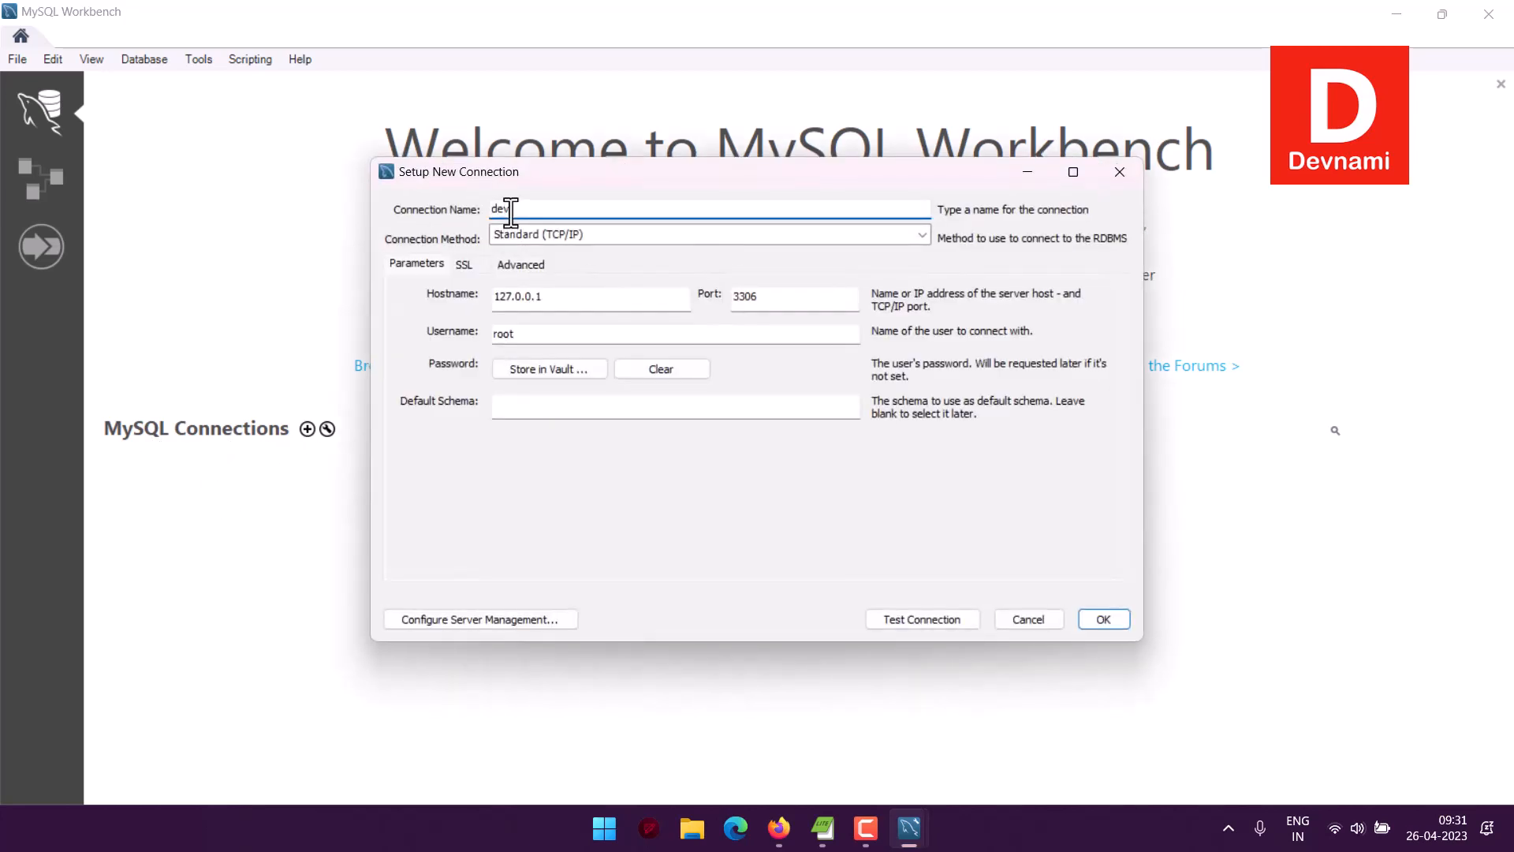
{"action": "type", "text": "nysql"}
{"action": "double_click", "coordinate": [567, 300]}
{"action": "key", "text": "ctrl+v"}
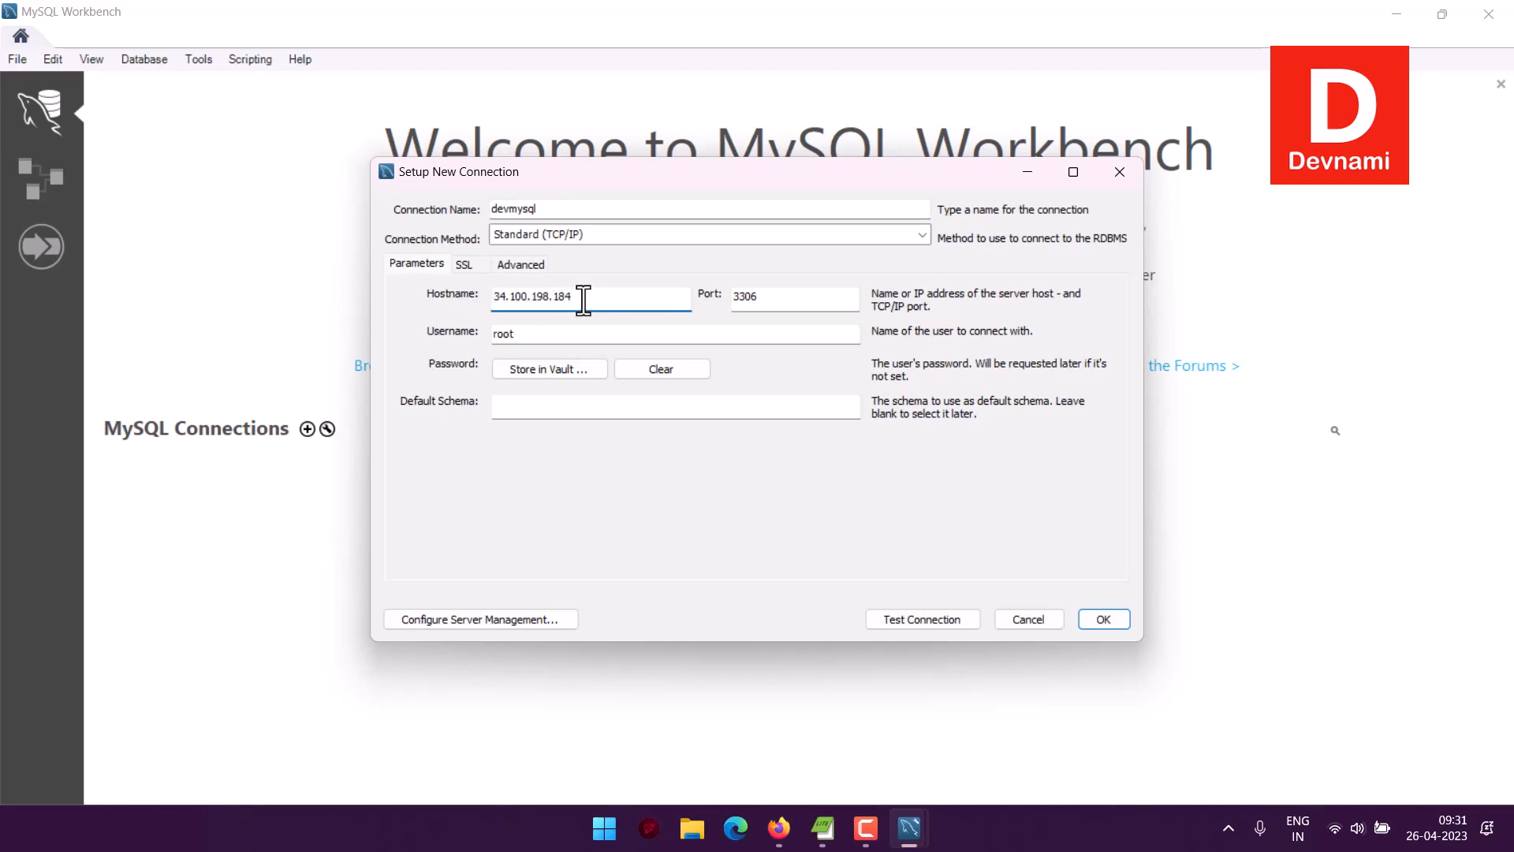
{"action": "left_click", "coordinate": [539, 334]}
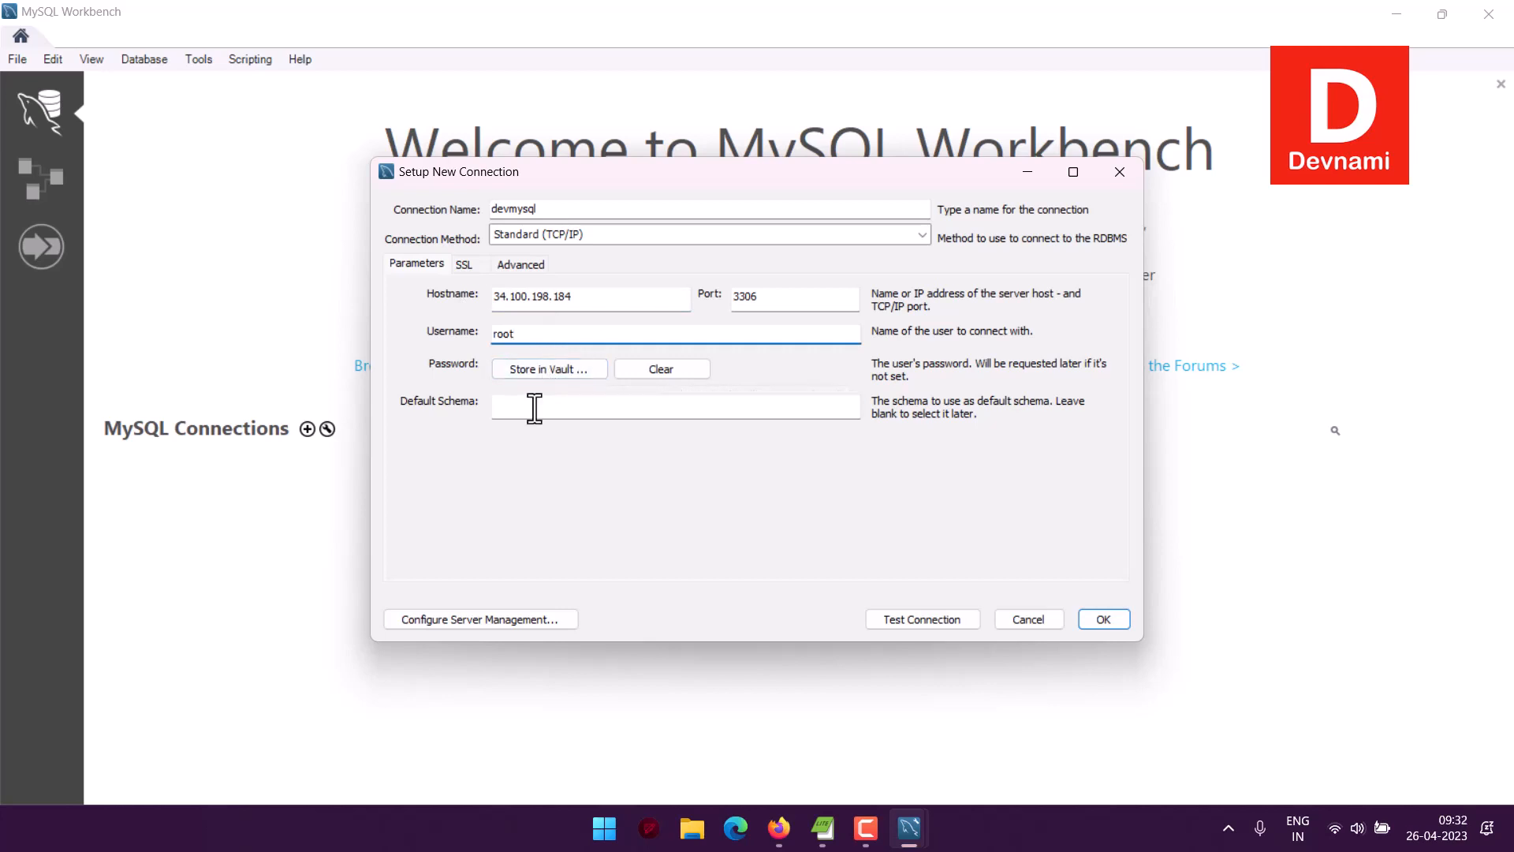
Store the root user's password in the vault for the devmysql connection, leaving the default schema blank
{"action": "left_click", "coordinate": [1275, 792]}
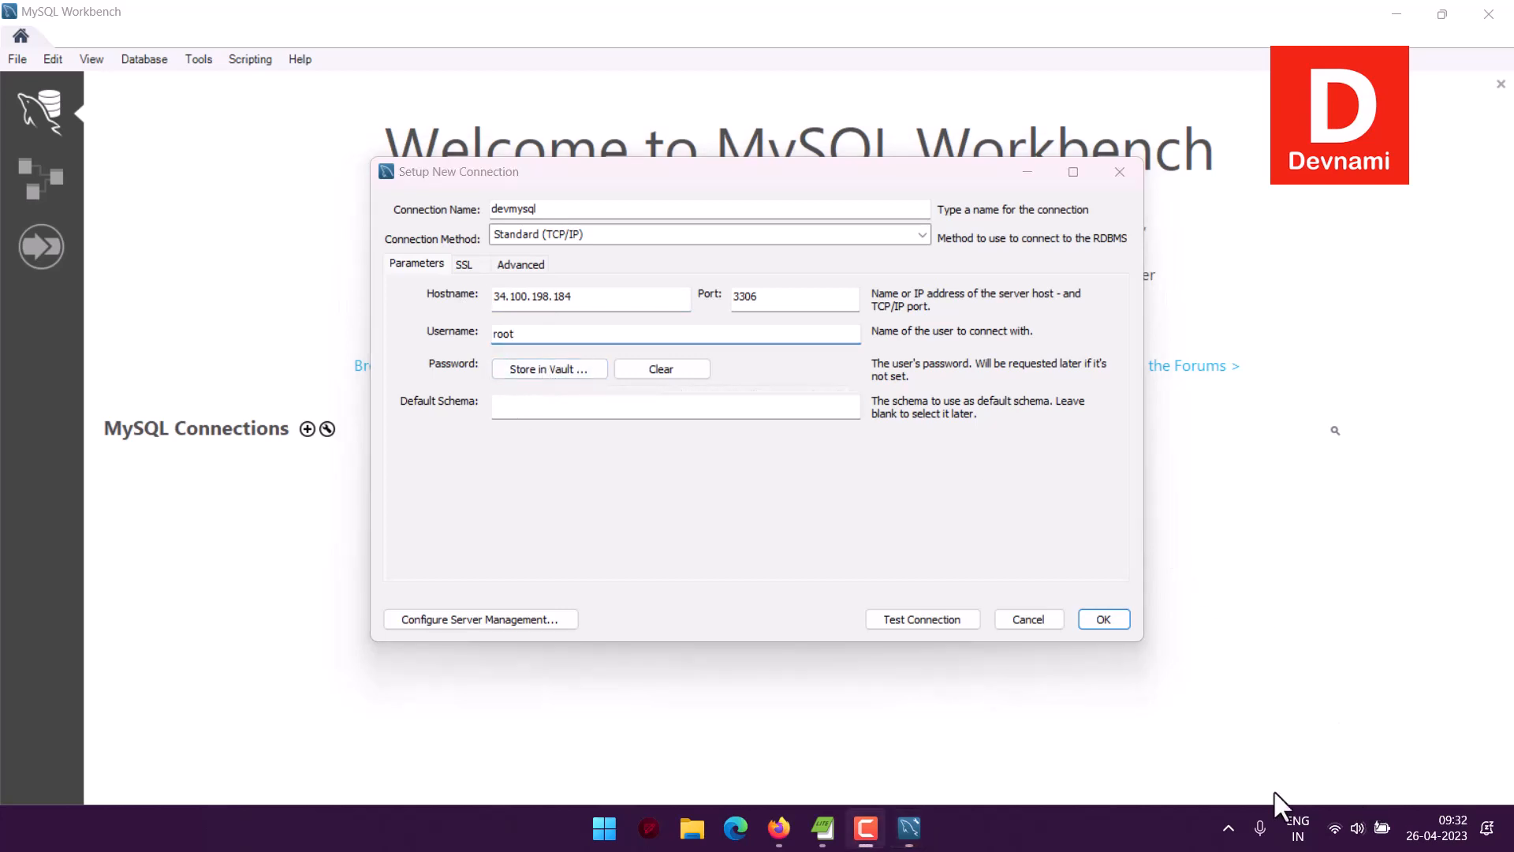
{"action": "left_click", "coordinate": [527, 368]}
{"action": "key", "text": "ctrl+v"}
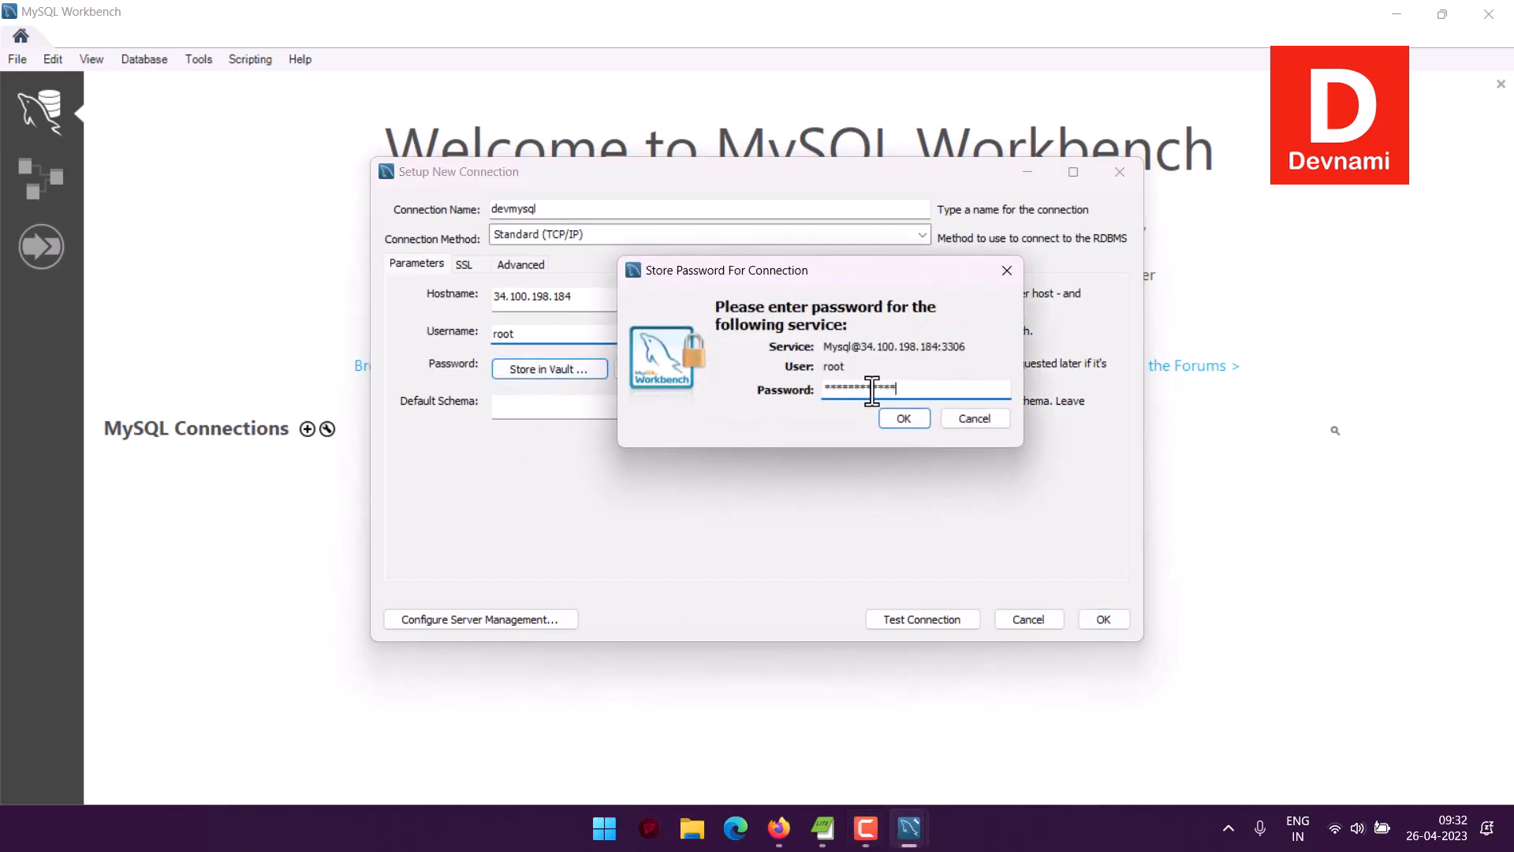
{"action": "left_click", "coordinate": [903, 418]}
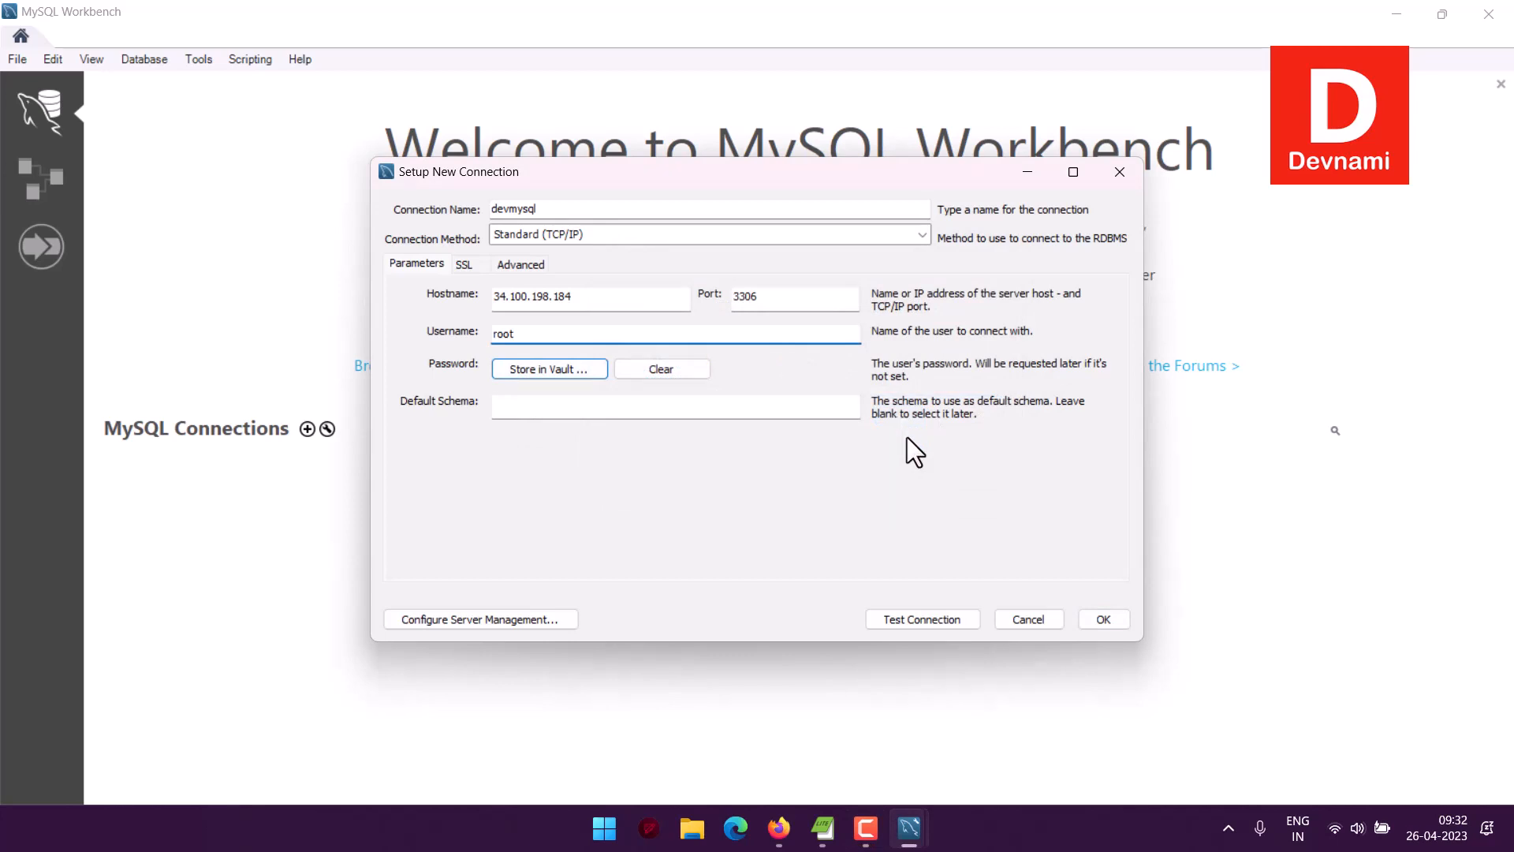
{"action": "left_click", "coordinate": [562, 406]}
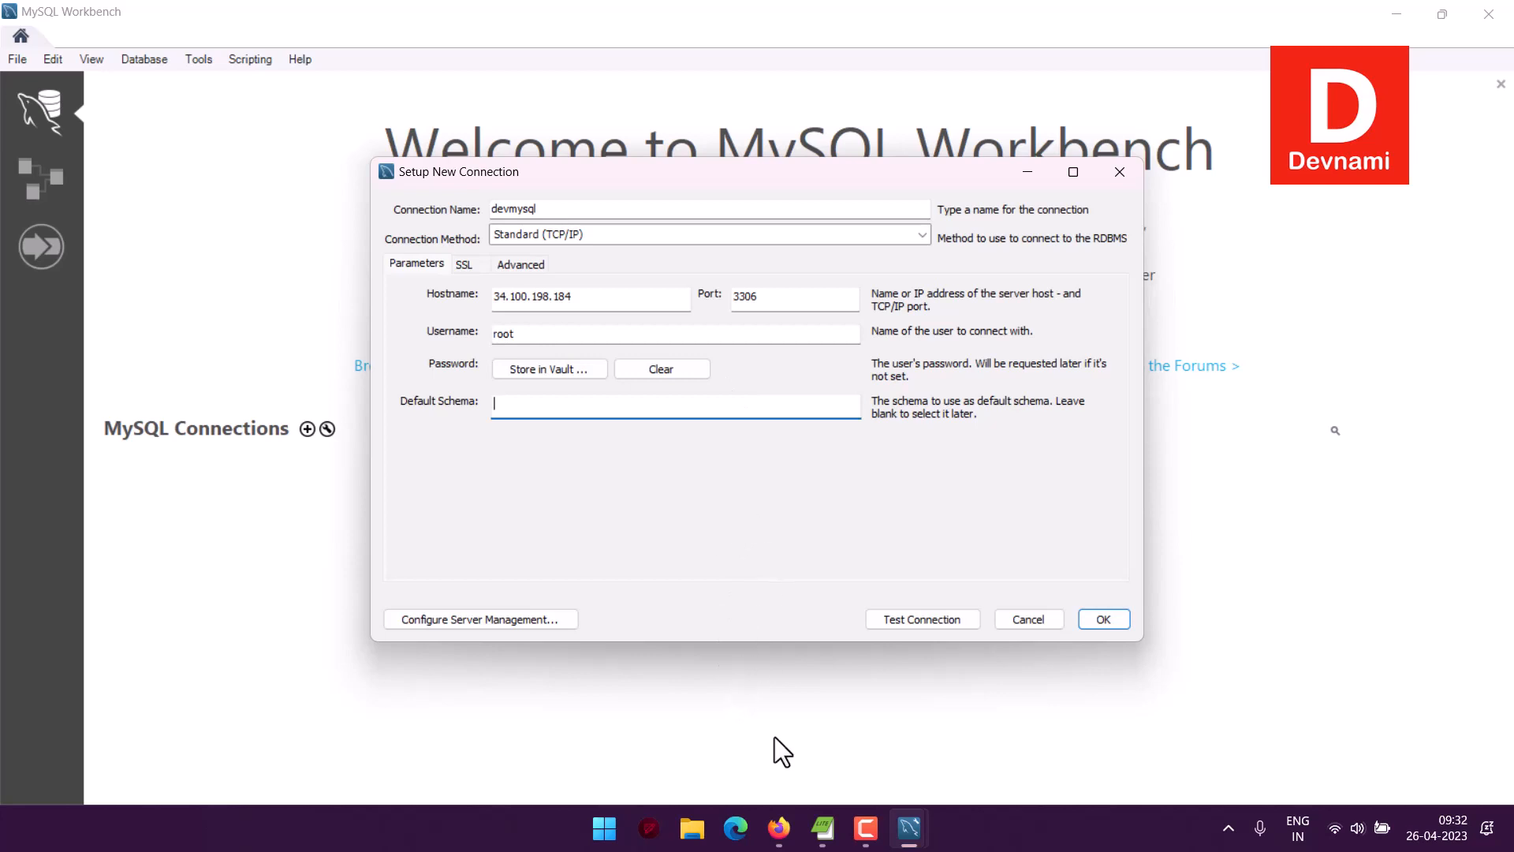
Switch to the Google Cloud console and examine the devmysql overview's configuration, maintenance and operations details
{"action": "left_click", "coordinate": [779, 828]}
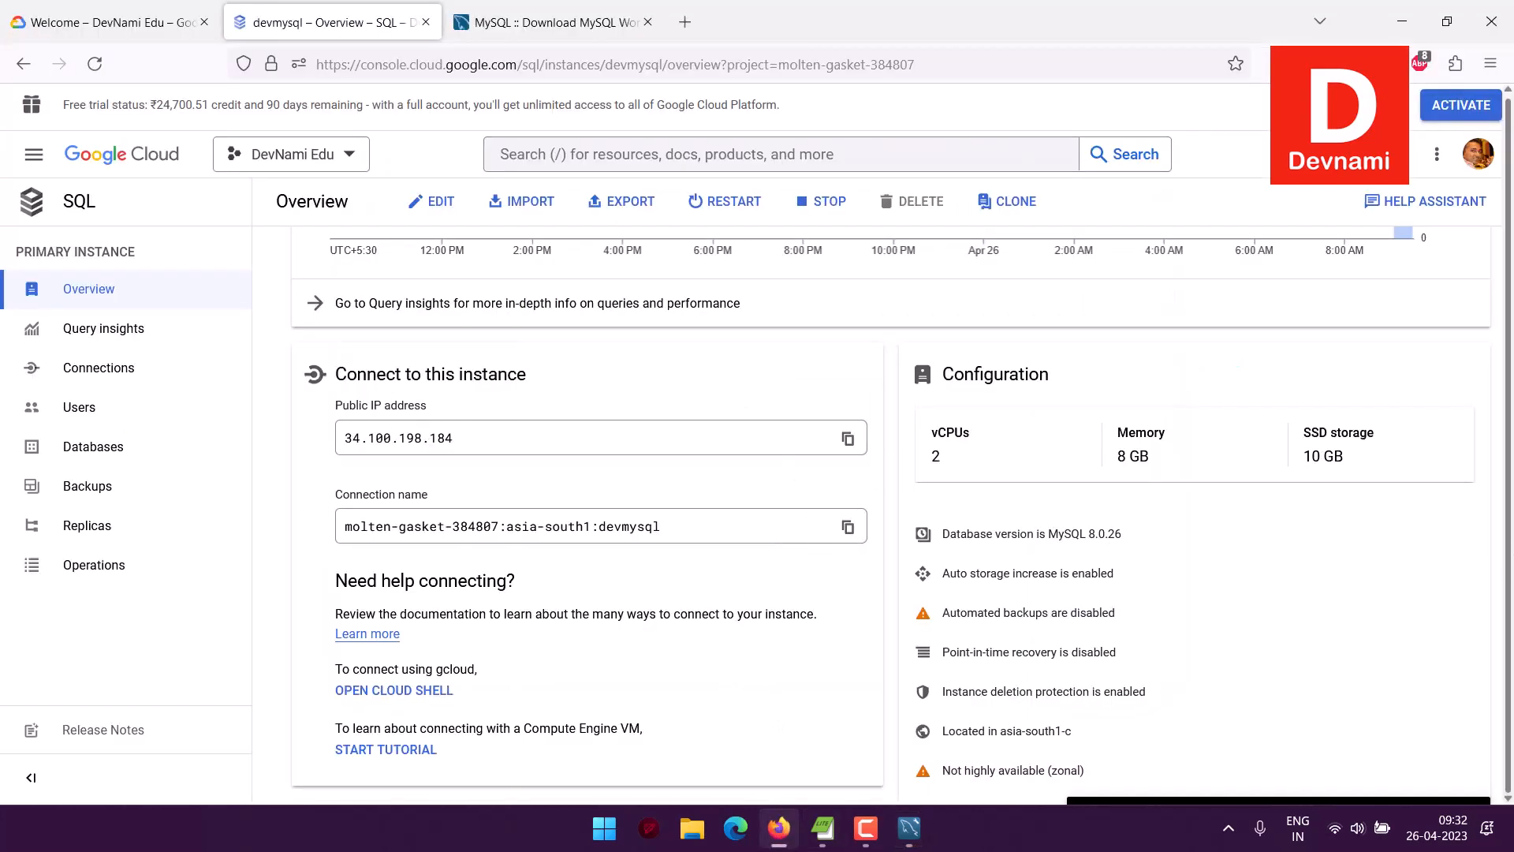
{"action": "scroll", "coordinate": [1455, 524], "scroll_direction": "down", "scroll_amount": 6}
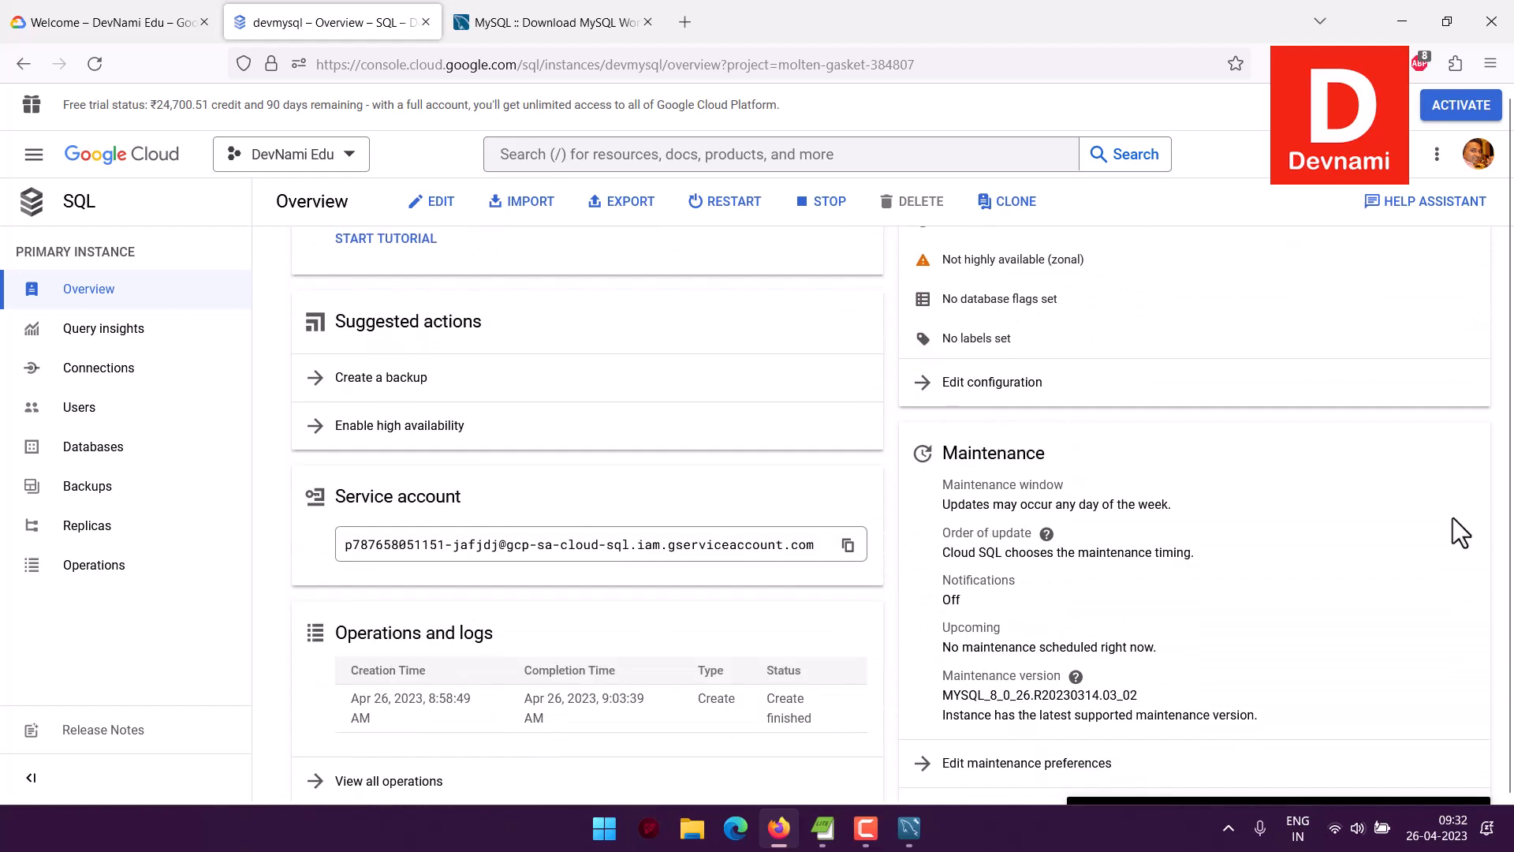
{"action": "scroll", "coordinate": [1453, 517], "scroll_direction": "down", "scroll_amount": 2}
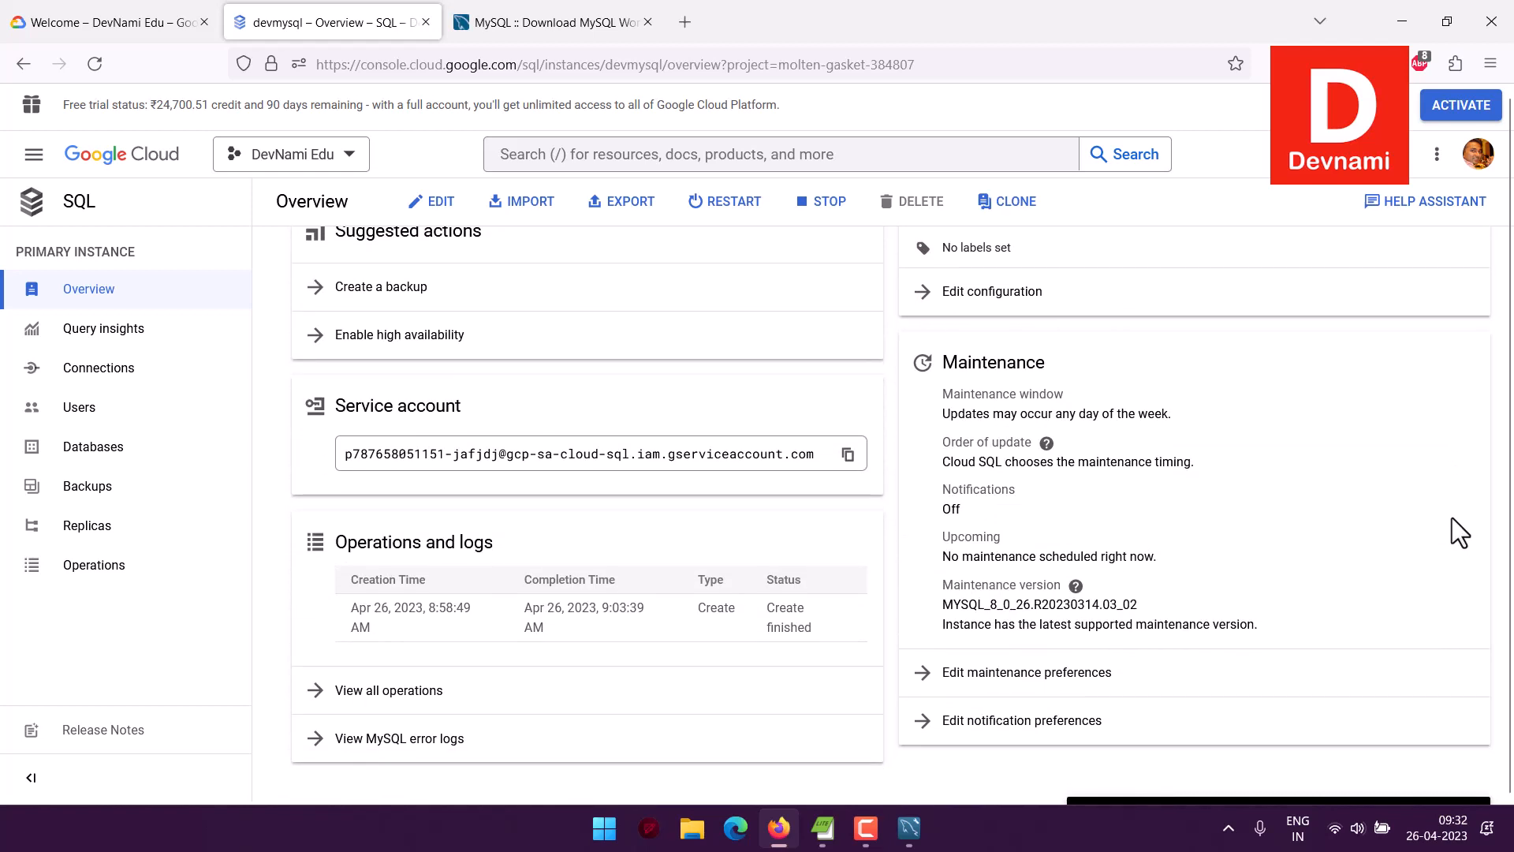
{"action": "scroll", "coordinate": [1451, 511], "scroll_direction": "up", "scroll_amount": 10}
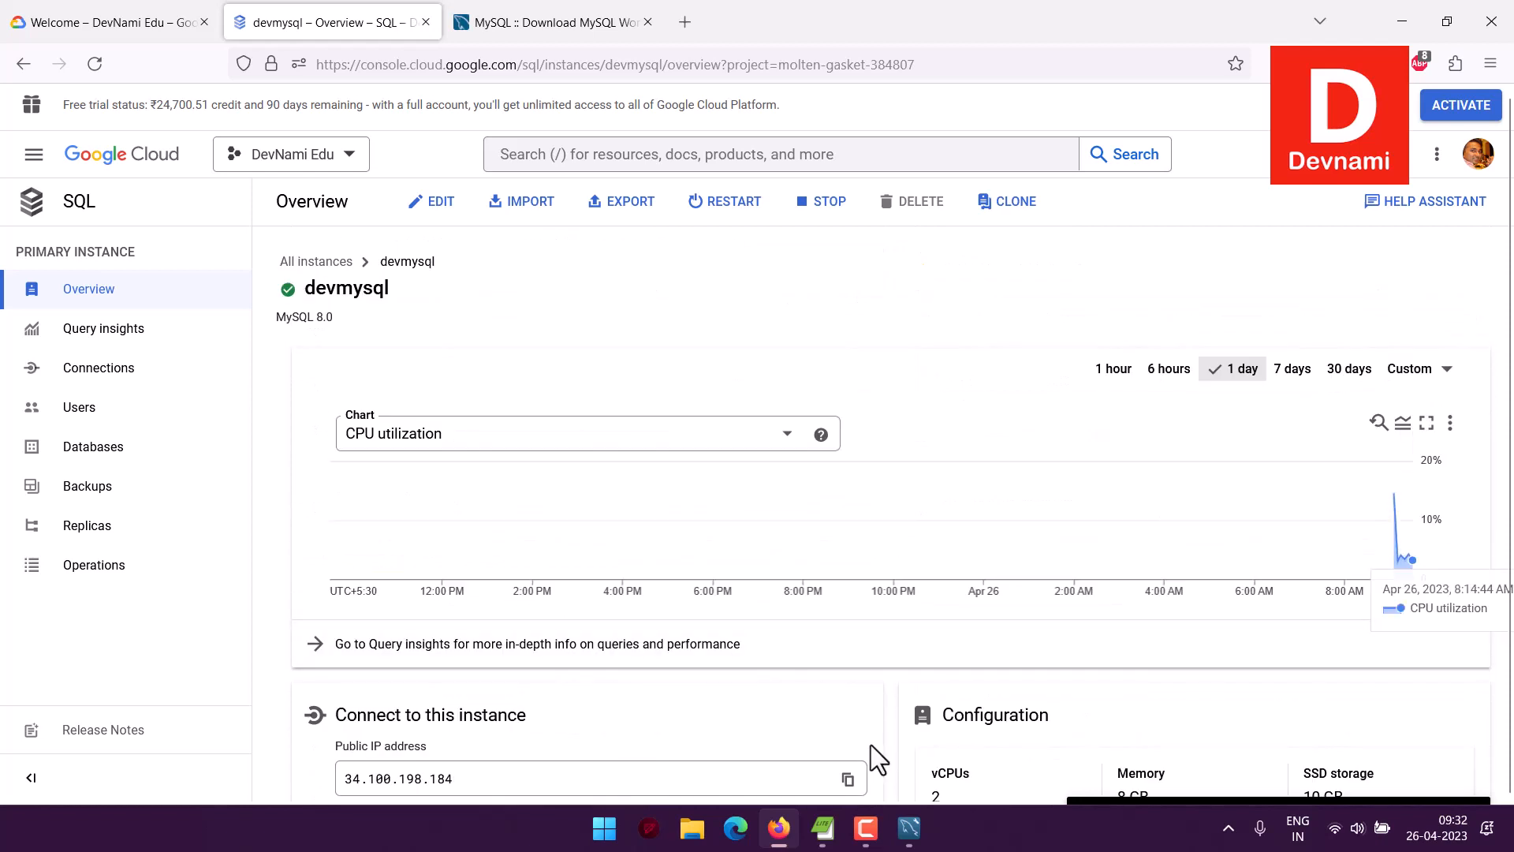
Return to MySQL Workbench and test the devmysql connection
{"action": "mouse_move", "coordinate": [909, 828]}
{"action": "left_click", "coordinate": [968, 716]}
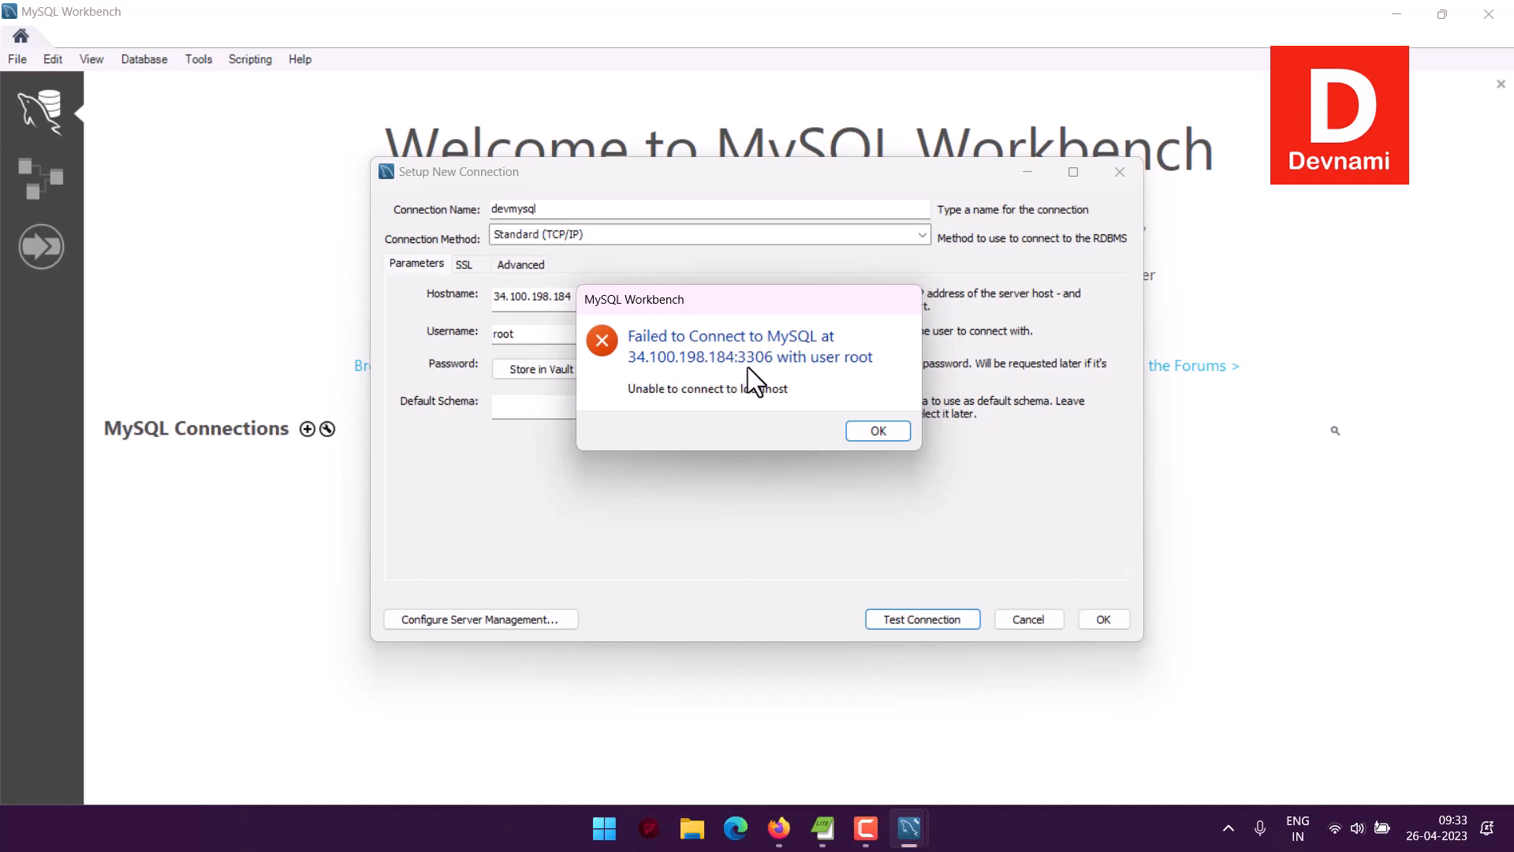
Close the connection test message and examine the connection's SSL settings alongside devmysql's SSL encryption and server certificate settings in the Google Cloud console
{"action": "left_click", "coordinate": [874, 423]}
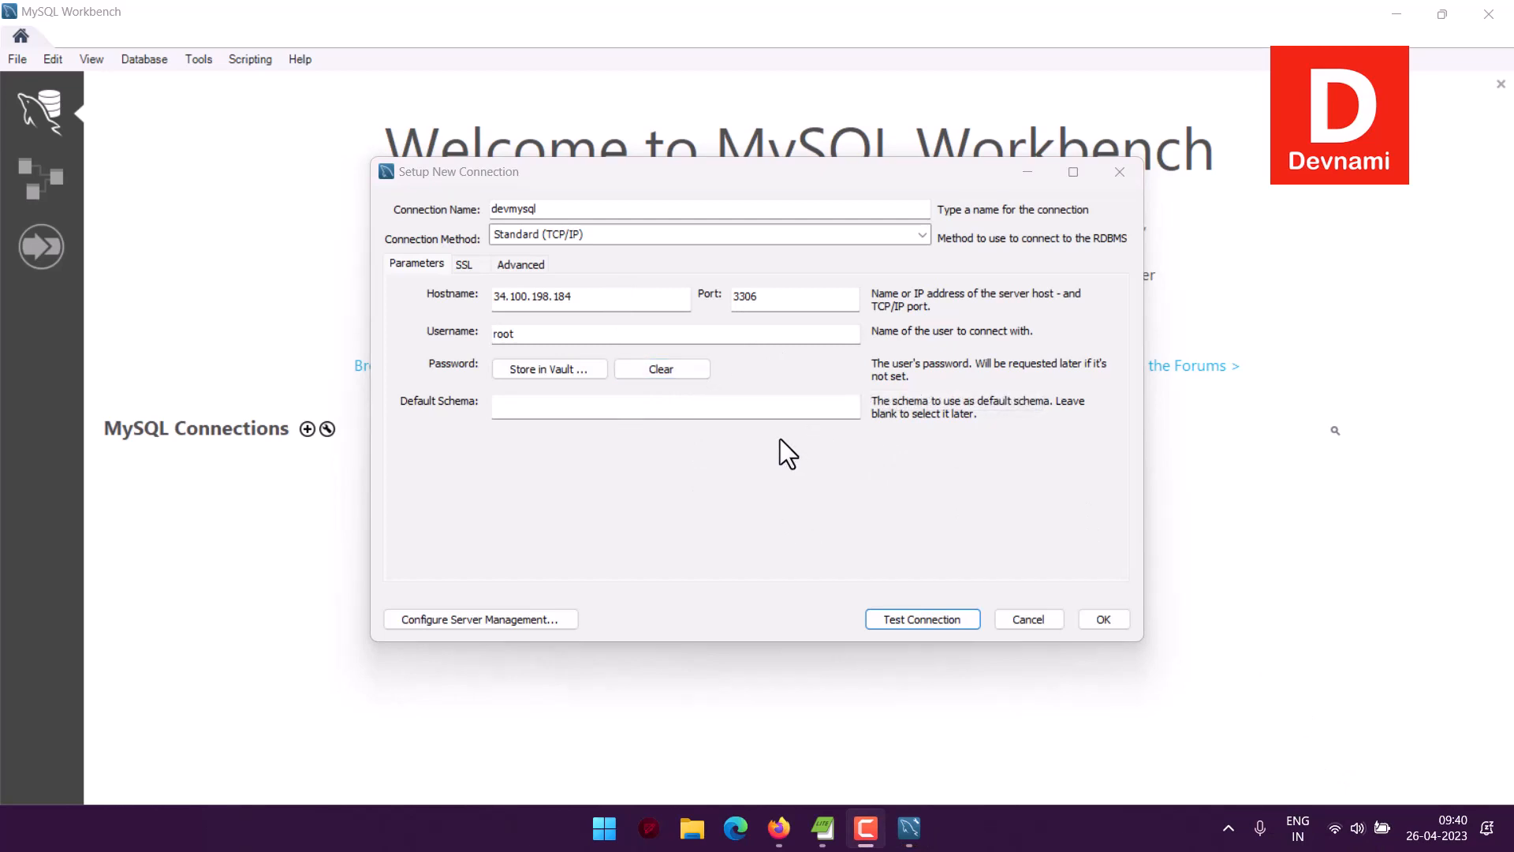
{"action": "left_click", "coordinate": [471, 266]}
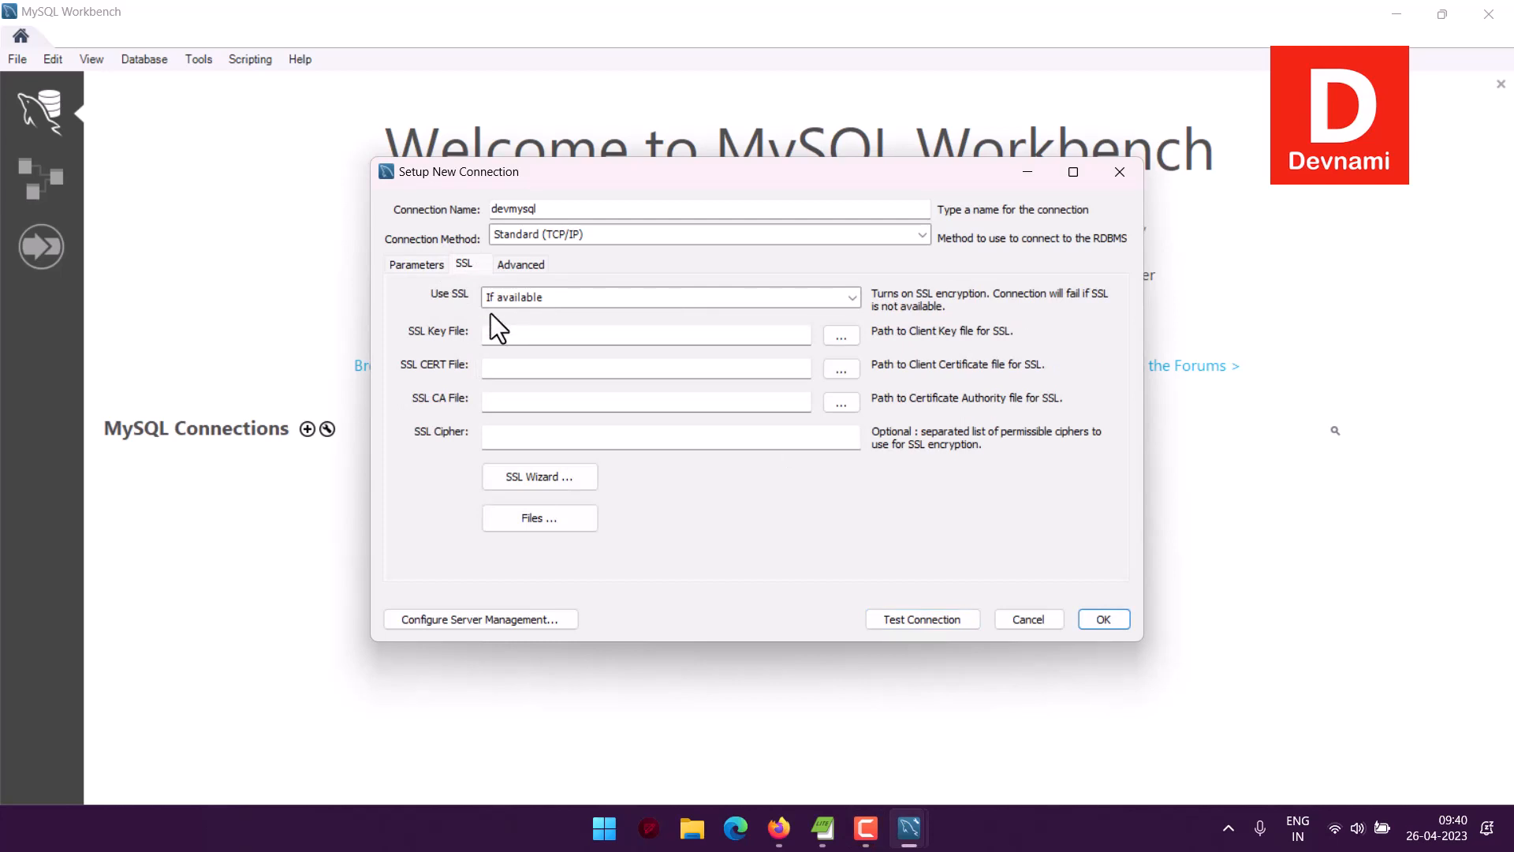
{"action": "left_click", "coordinate": [776, 828]}
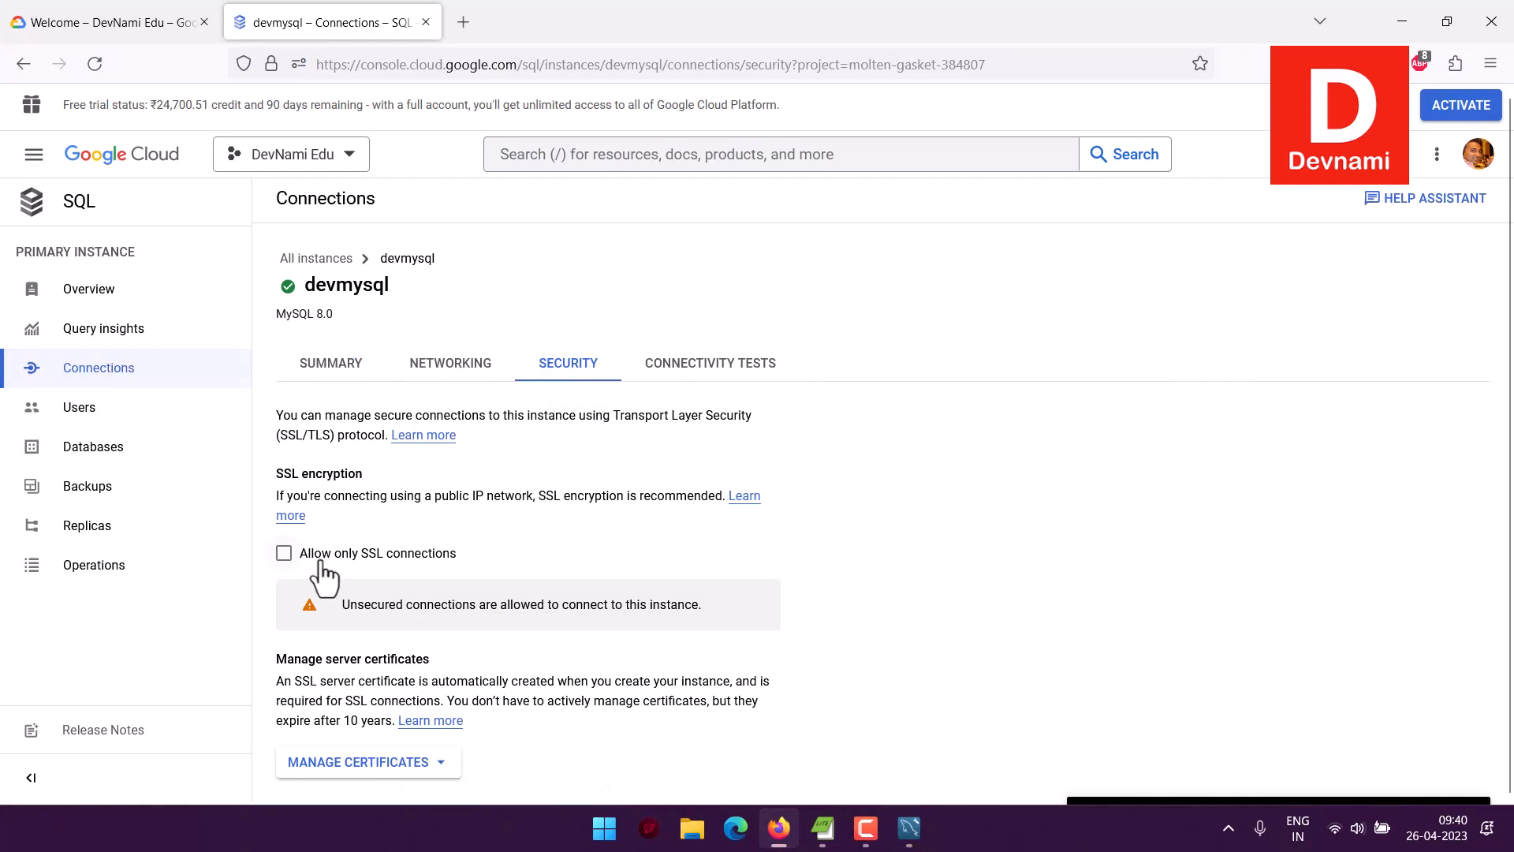
{"action": "scroll", "coordinate": [555, 555], "scroll_direction": "down", "scroll_amount": 4}
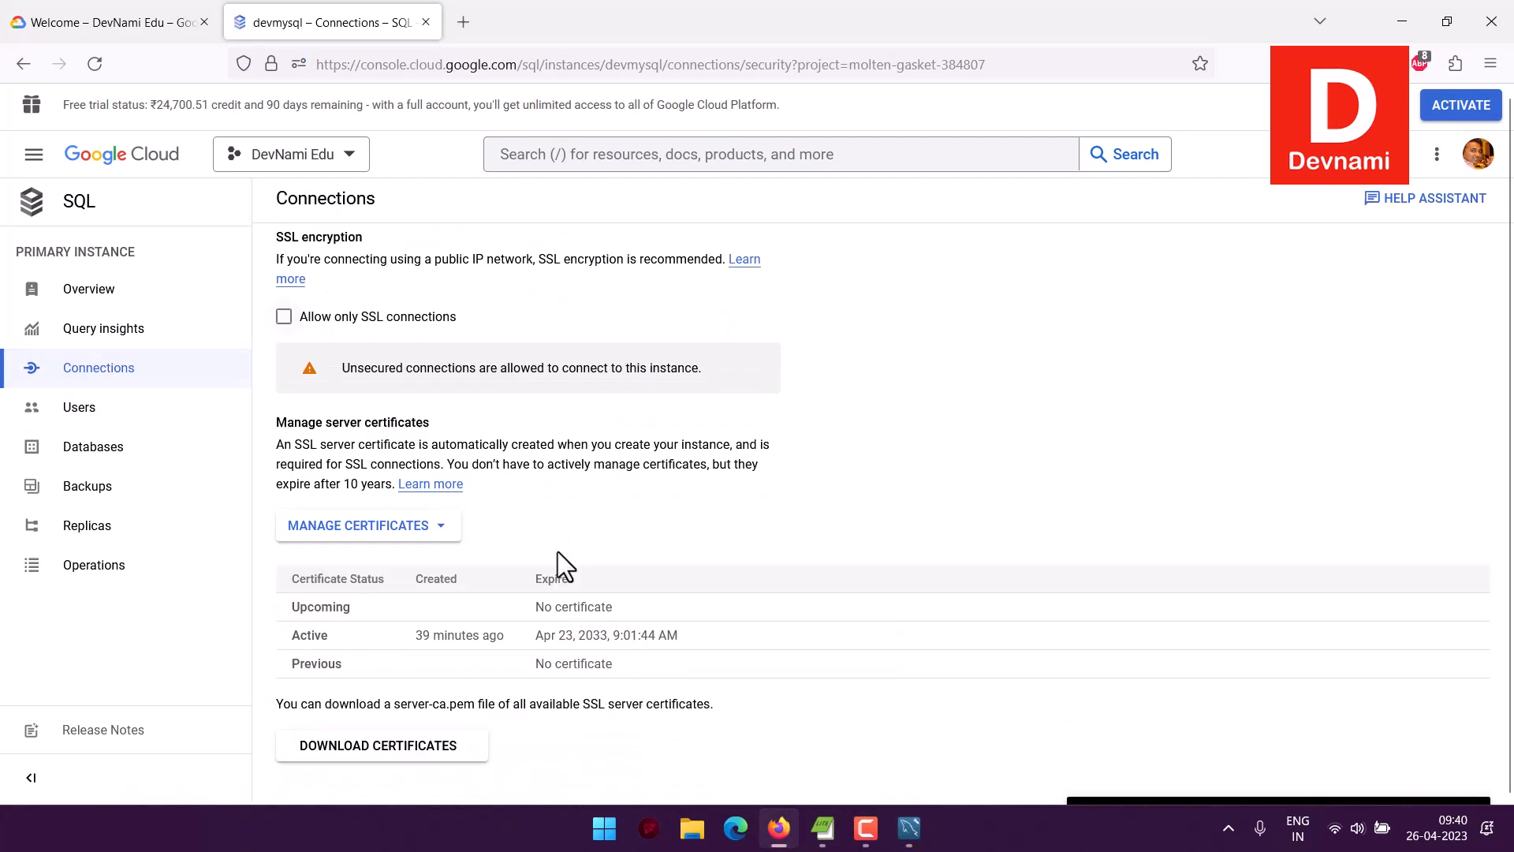
{"action": "left_click", "coordinate": [909, 828]}
{"action": "left_click", "coordinate": [950, 739]}
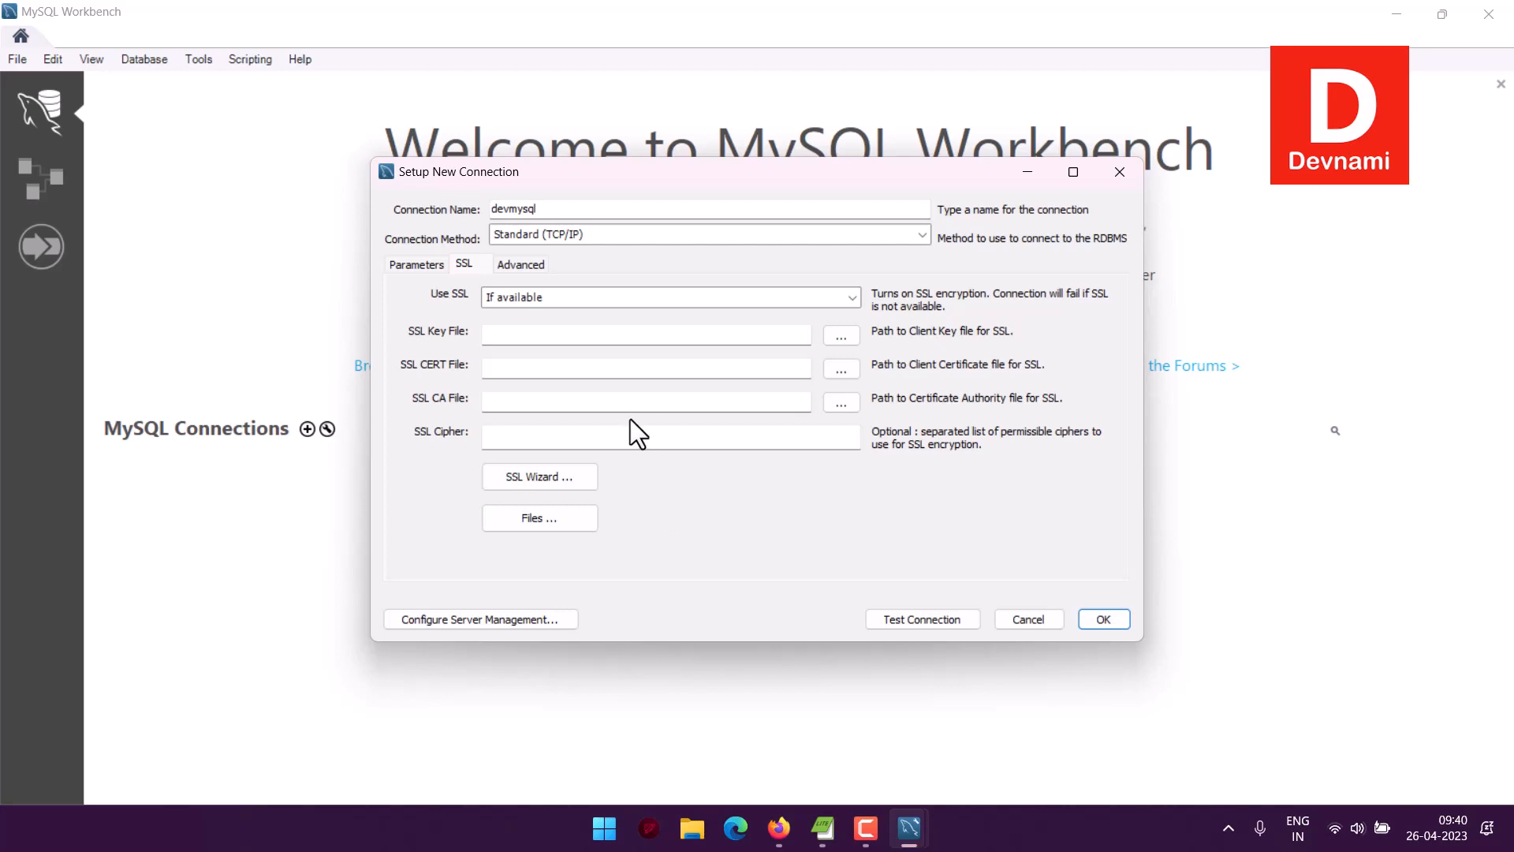
Download the server-ca.pem certificate from devmysql's security settings in the Google Cloud console and set it as the SSL CA file in MySQL Workbench
{"action": "left_click", "coordinate": [778, 828]}
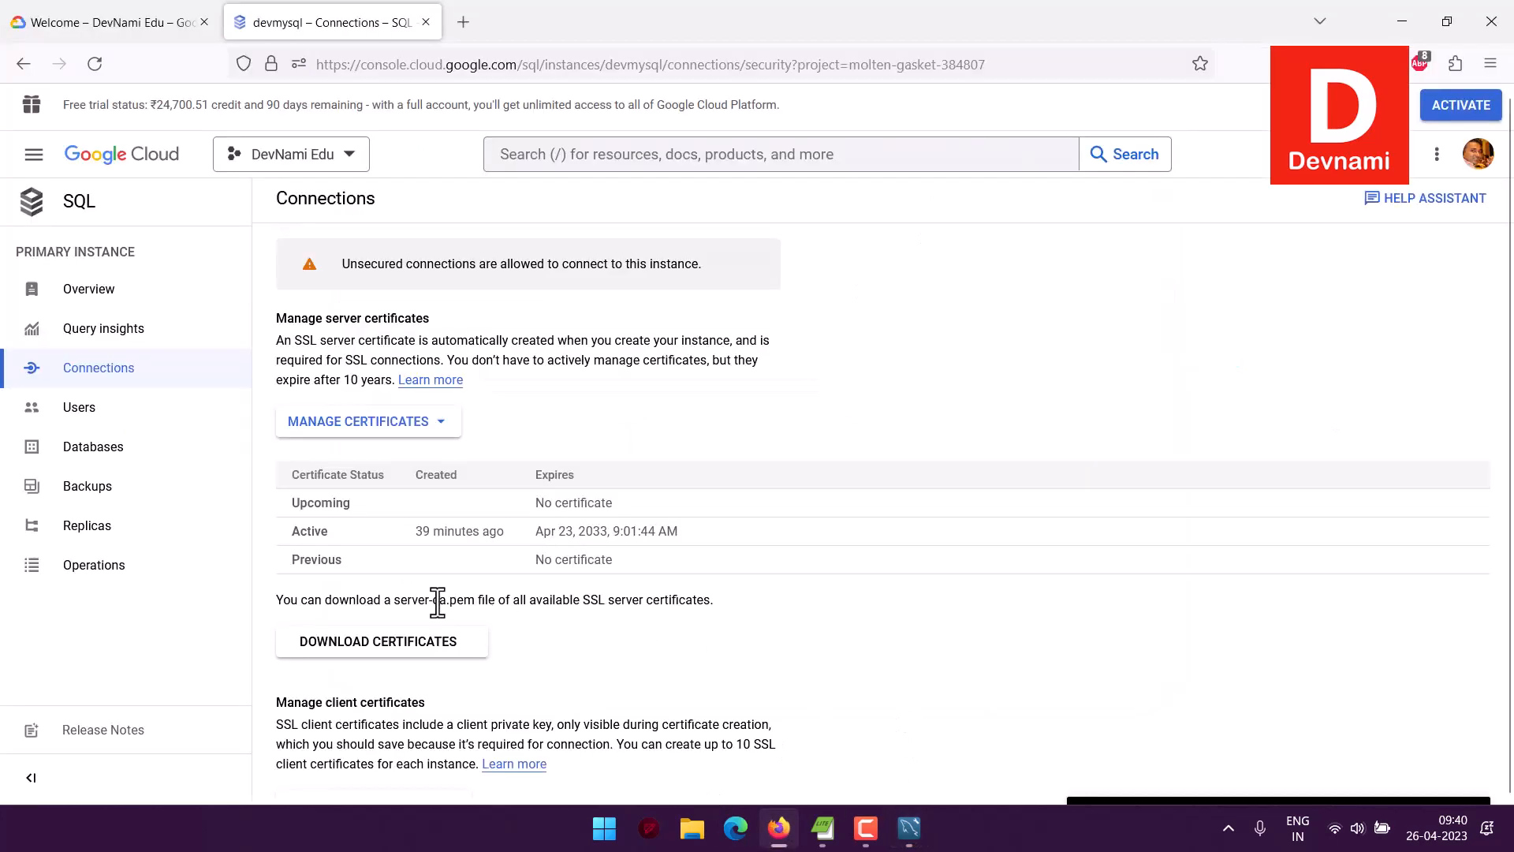
{"action": "left_click_drag", "start_coordinate": [399, 600], "coordinate": [464, 601]}
{"action": "left_click", "coordinate": [528, 640]}
{"action": "left_click", "coordinate": [908, 826]}
{"action": "left_click", "coordinate": [999, 726]}
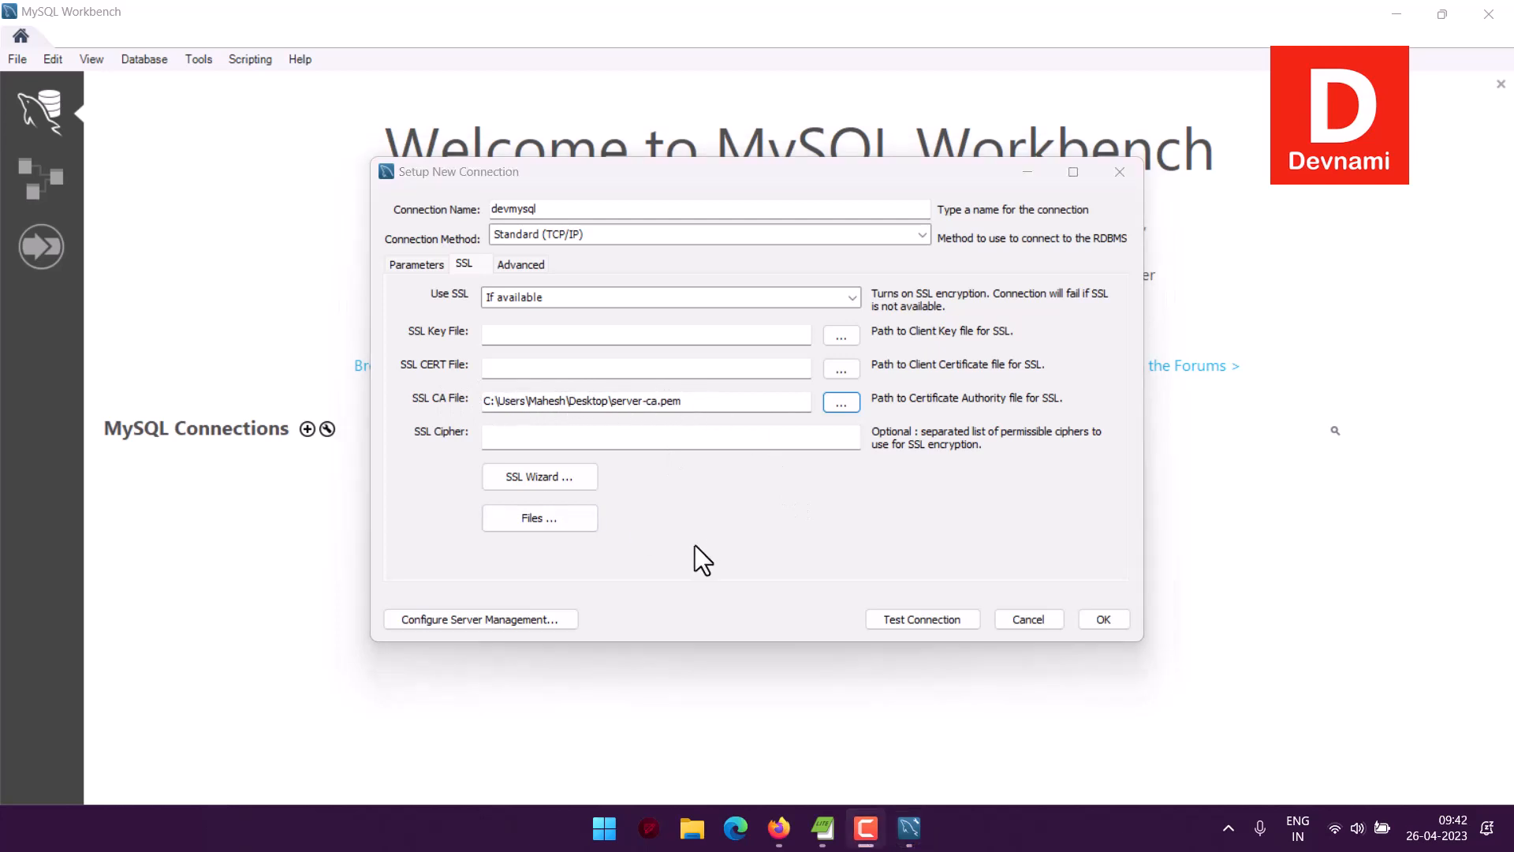
Recheck the server certificate in the Google Cloud console and the connection's SSL settings in MySQL Workbench, and retest the devmysql connection
{"action": "mouse_move", "coordinate": [778, 826]}
{"action": "left_click", "coordinate": [710, 734]}
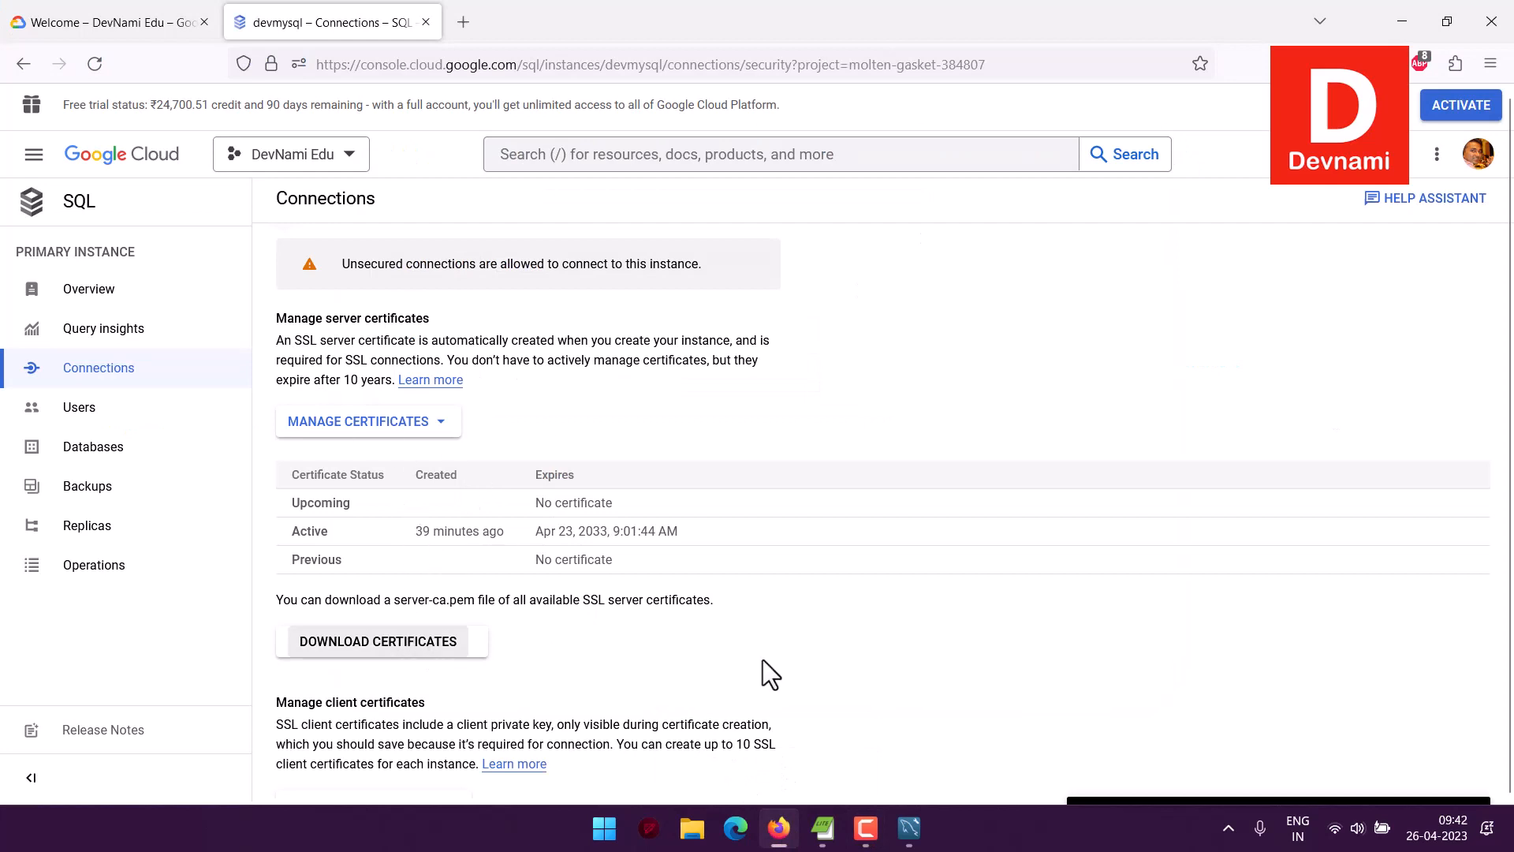
{"action": "mouse_move", "coordinate": [915, 820]}
{"action": "left_click", "coordinate": [938, 707]}
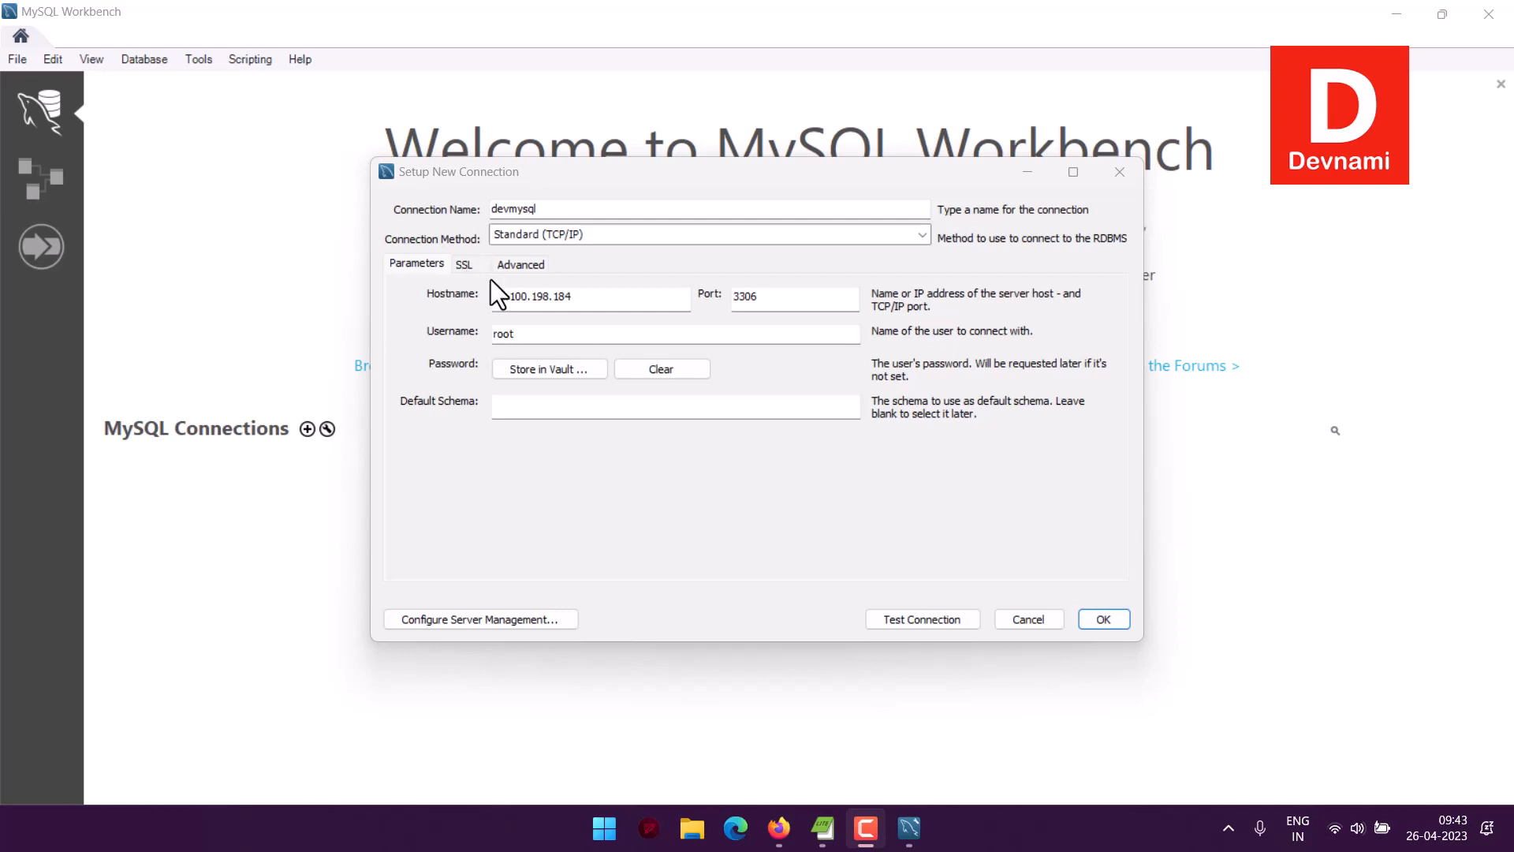
{"action": "left_click", "coordinate": [469, 263]}
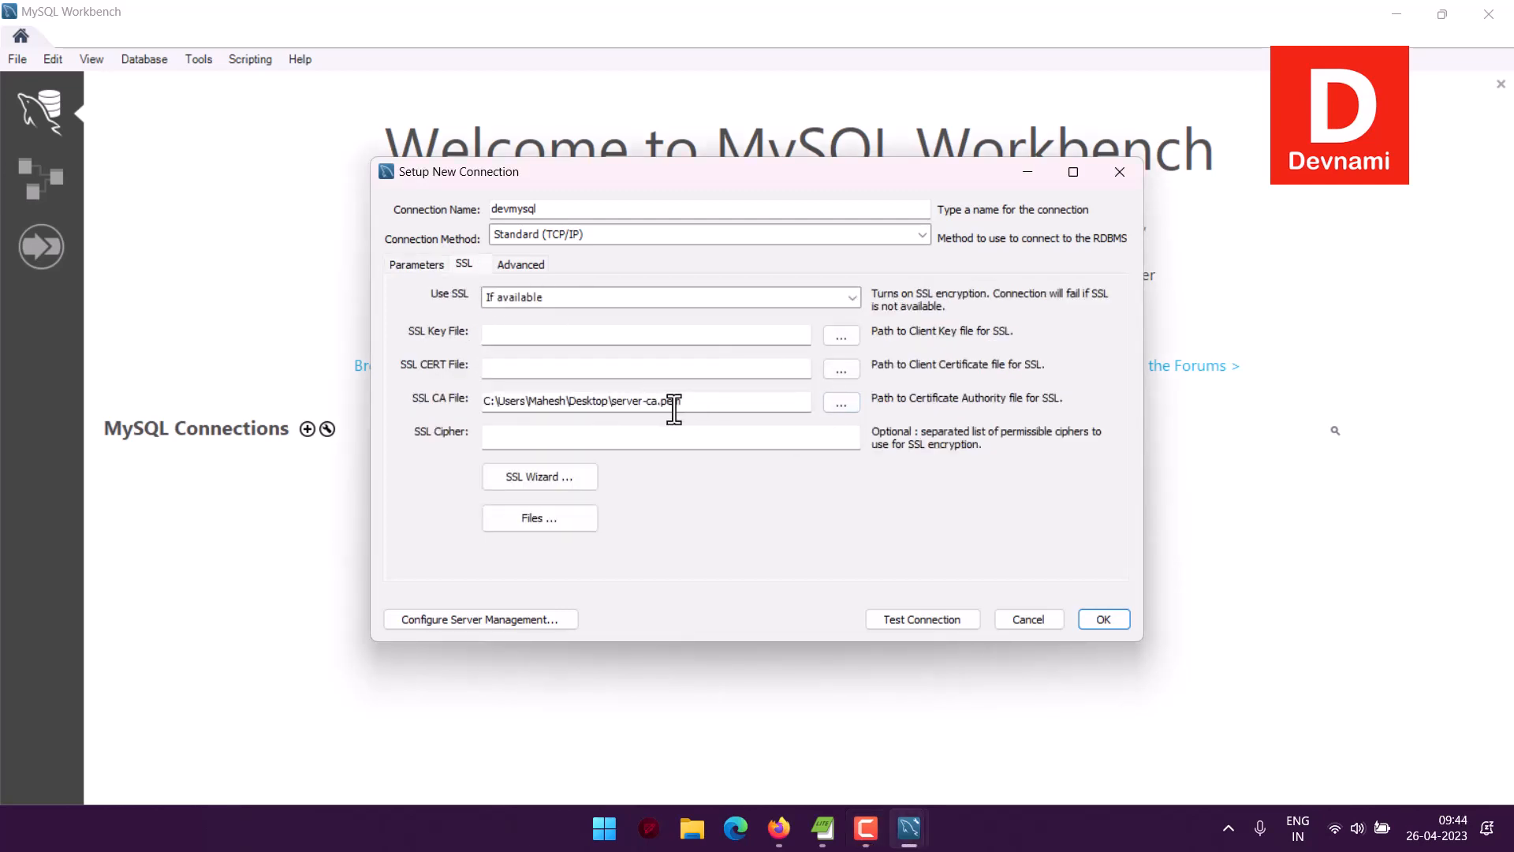
{"action": "left_click", "coordinate": [428, 266]}
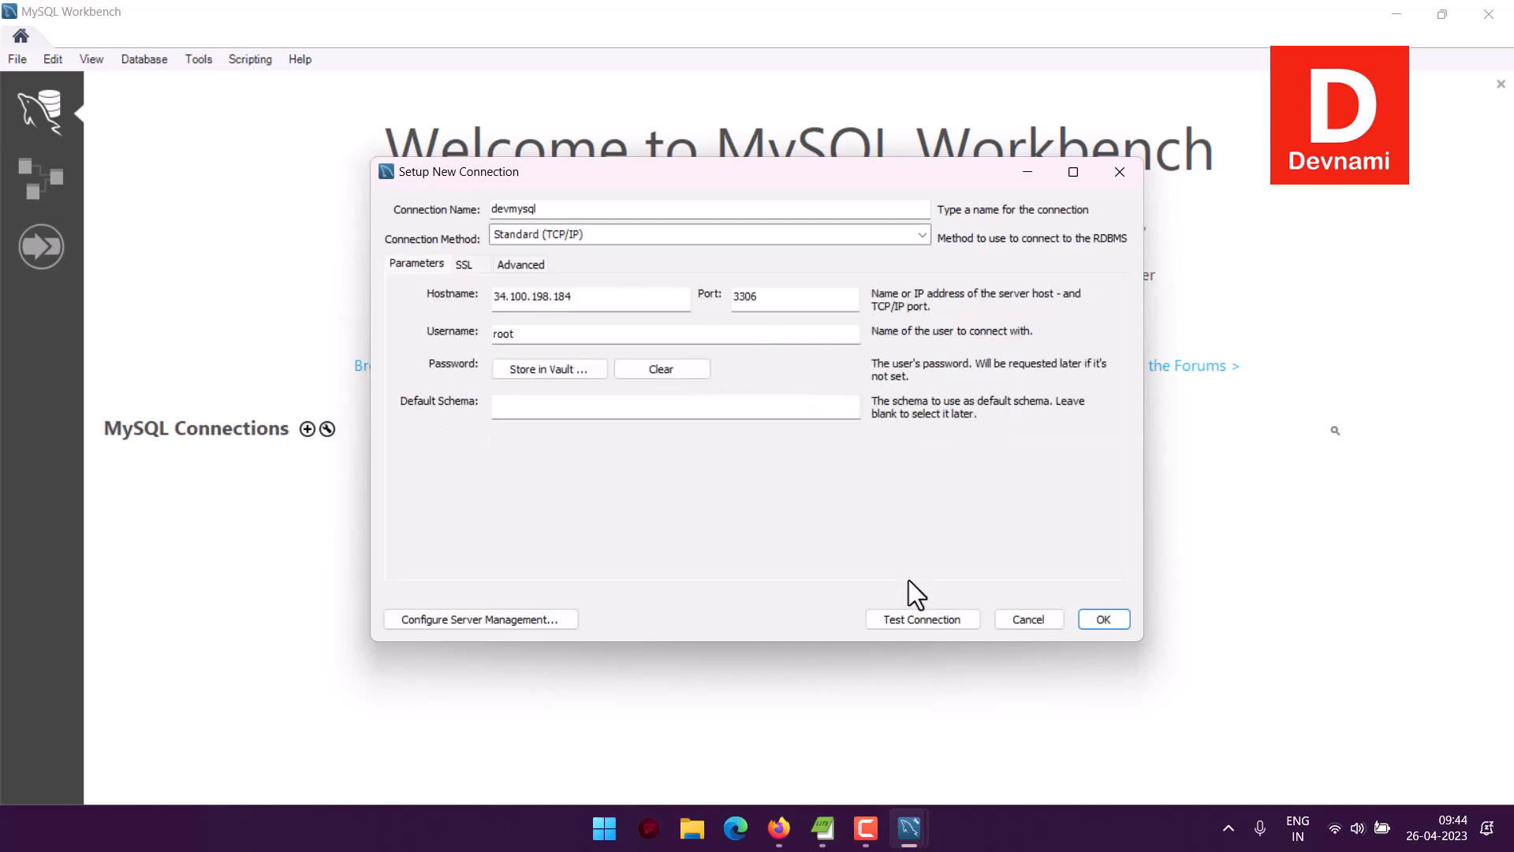
{"action": "left_click", "coordinate": [911, 620]}
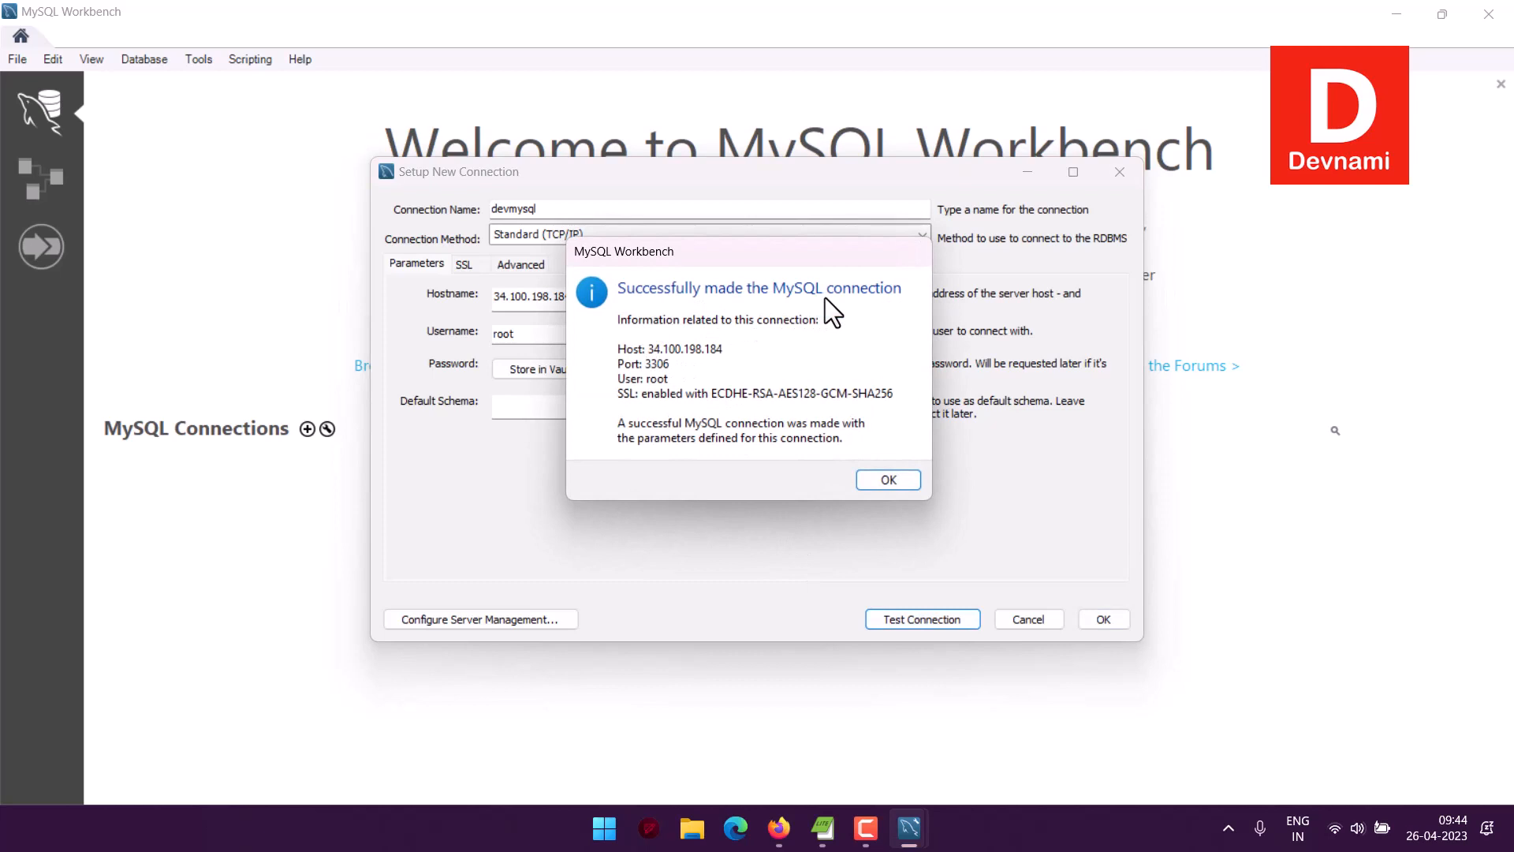
{"action": "left_click", "coordinate": [889, 481]}
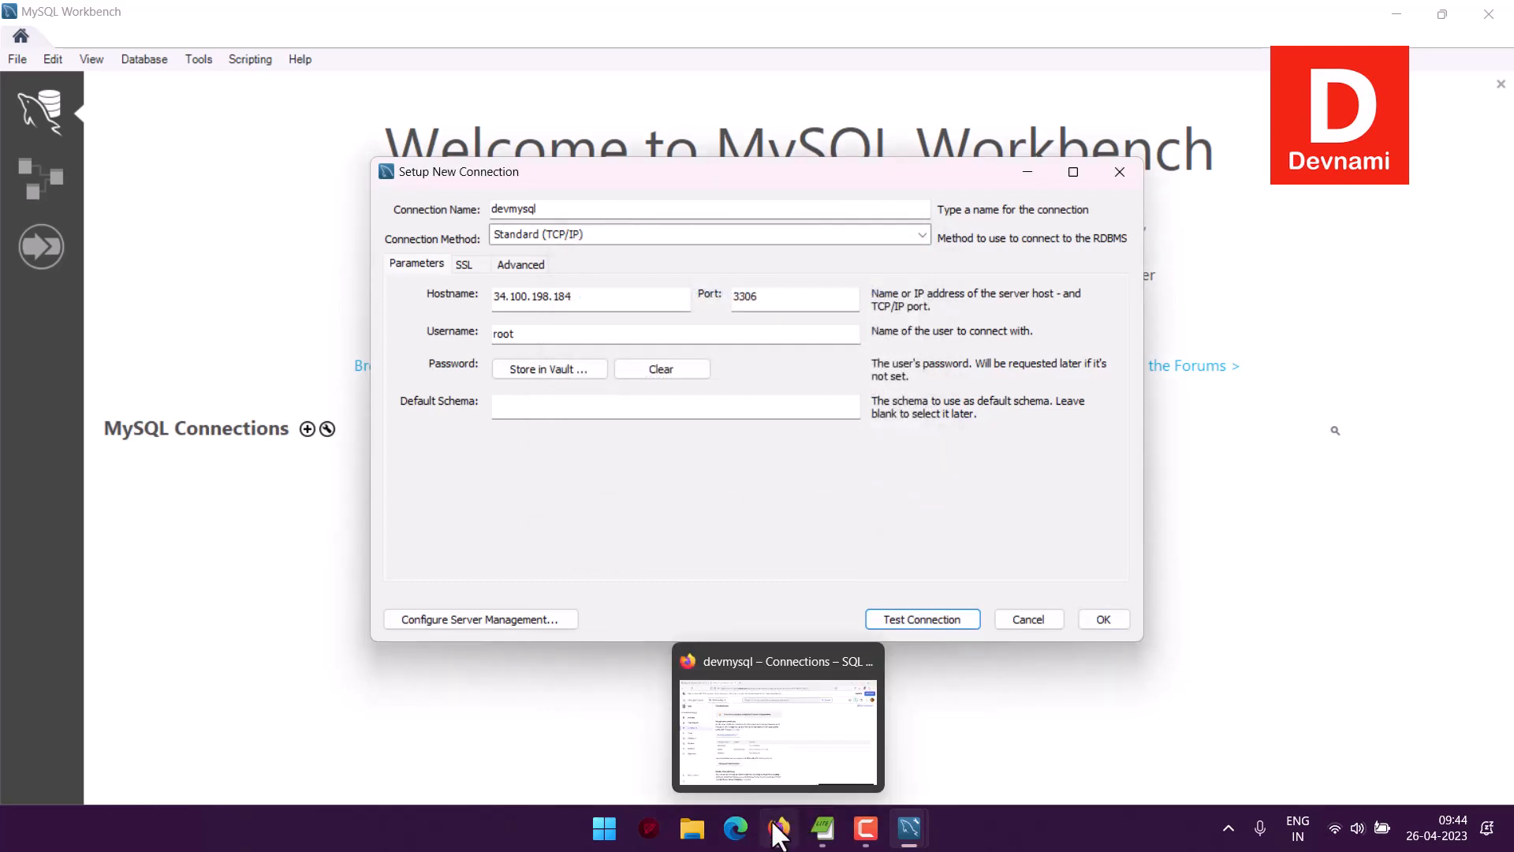
Switch to the Google Cloud console and examine devmysql's networking settings, including the authorized network All (0.0.0.0/0)
{"action": "left_click", "coordinate": [798, 822]}
{"action": "scroll", "coordinate": [826, 482], "scroll_direction": "up", "scroll_amount": 2}
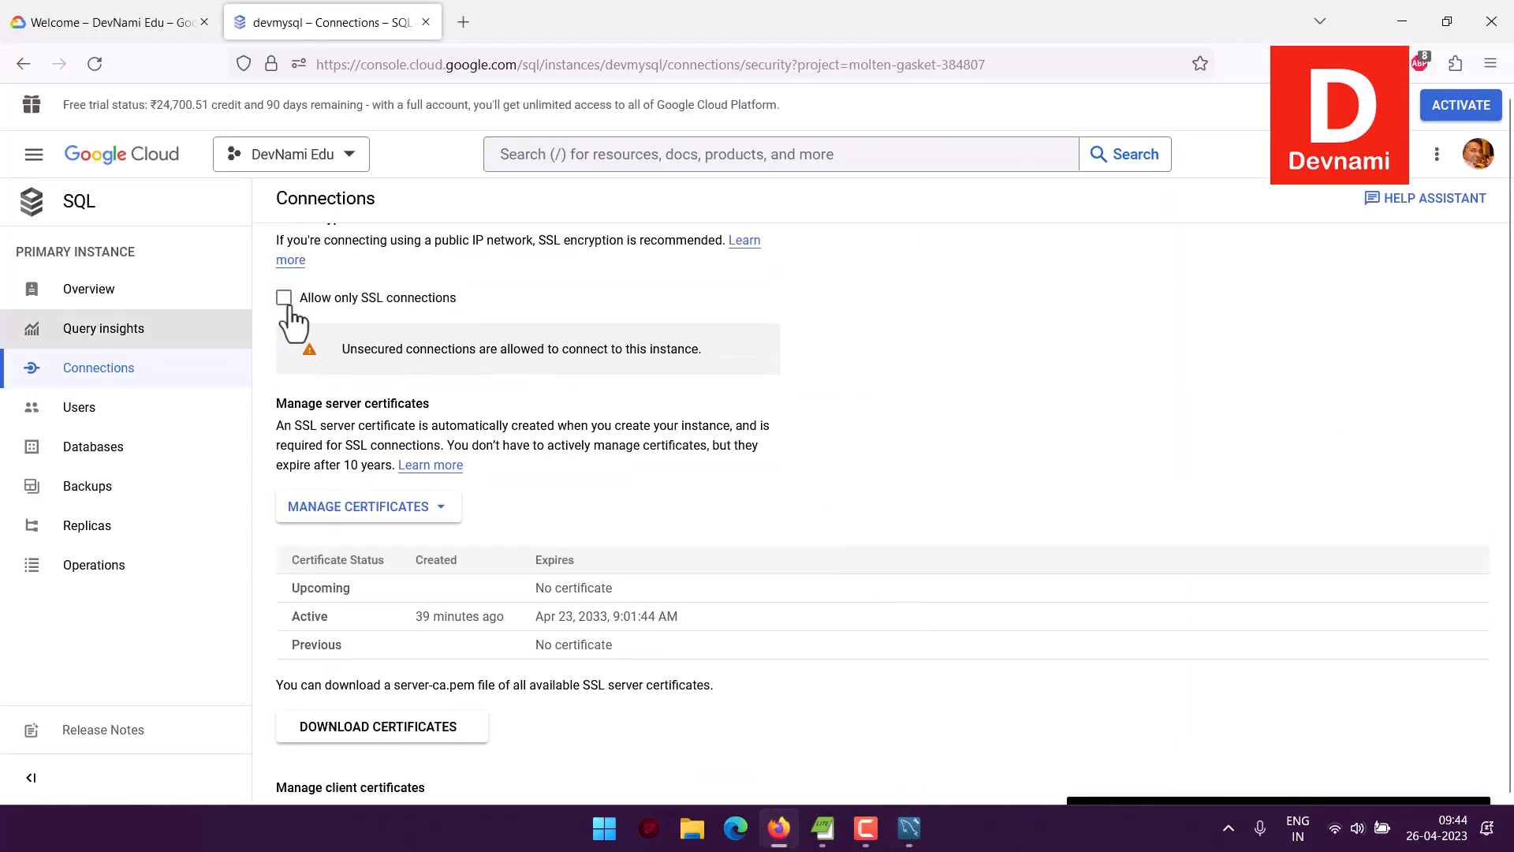
{"action": "scroll", "coordinate": [1067, 367], "scroll_direction": "up", "scroll_amount": 2}
{"action": "scroll", "coordinate": [1066, 366], "scroll_direction": "up", "scroll_amount": 1}
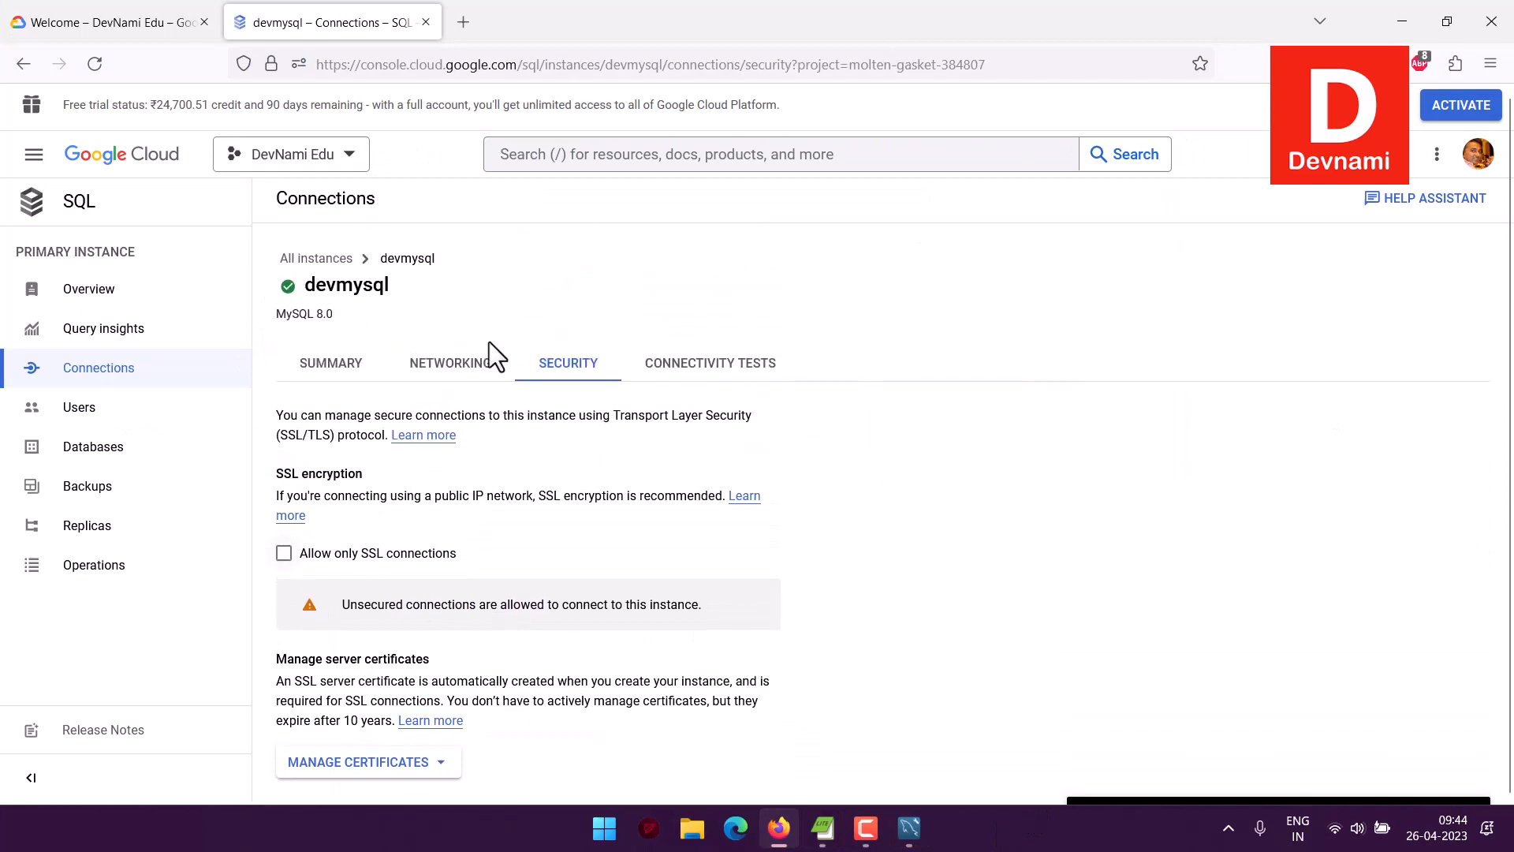
{"action": "left_click", "coordinate": [474, 367]}
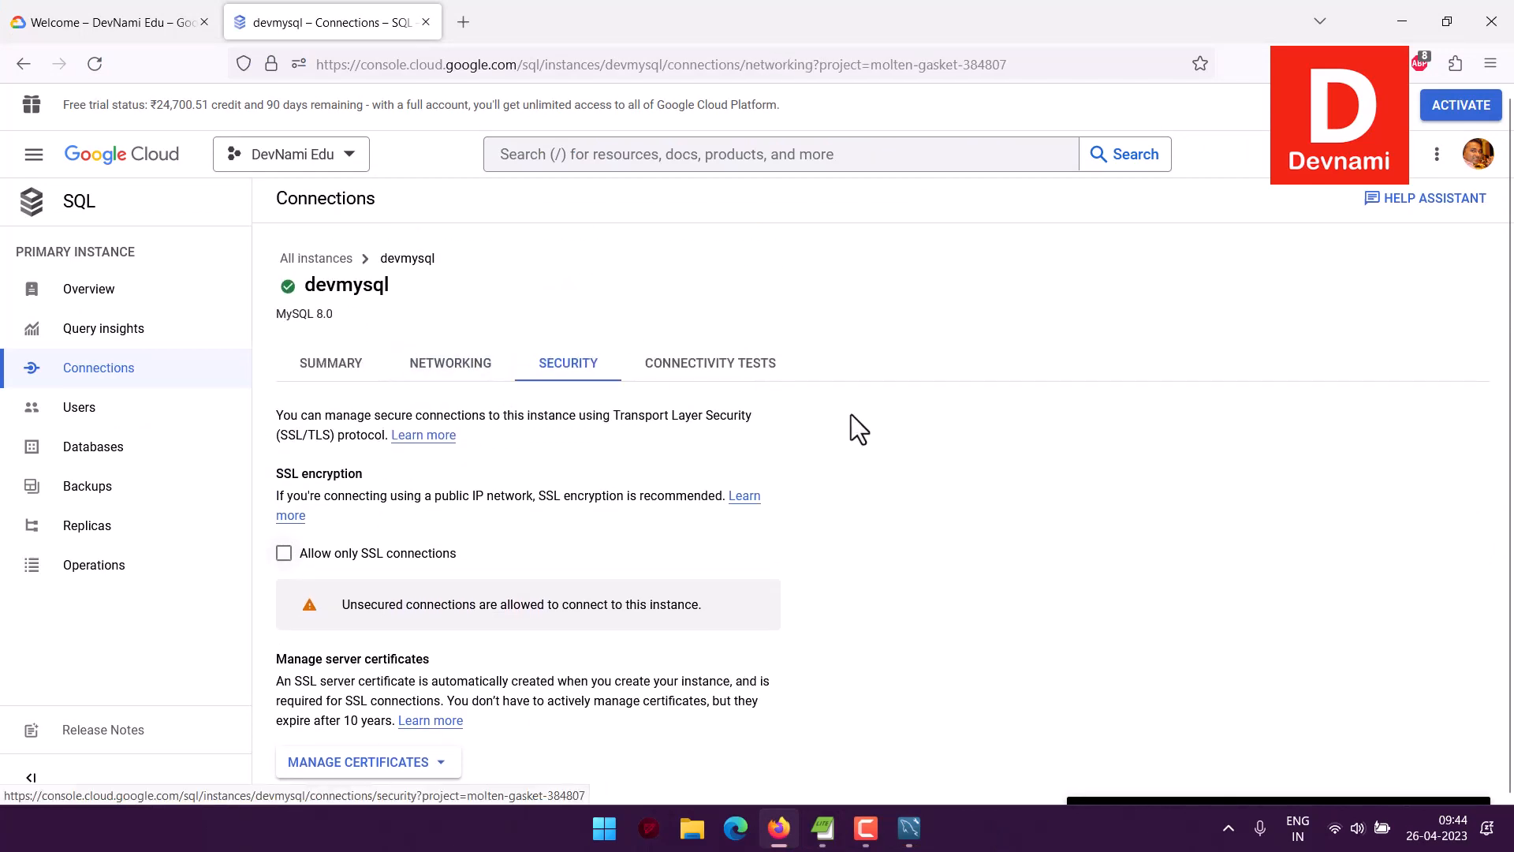
{"action": "scroll", "coordinate": [891, 422], "scroll_direction": "down", "scroll_amount": 3}
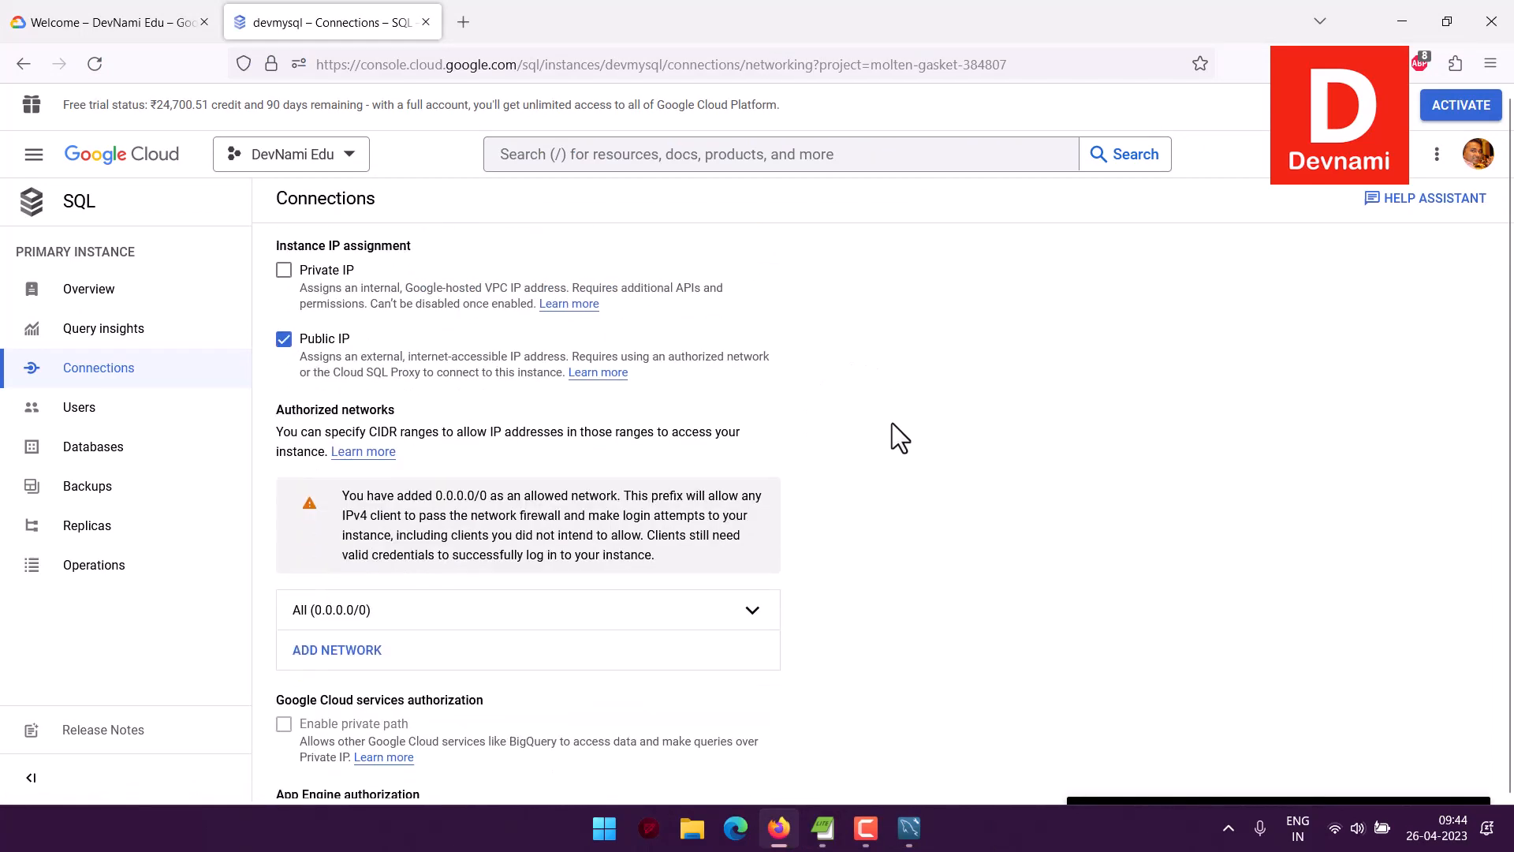
{"action": "left_click", "coordinate": [631, 593]}
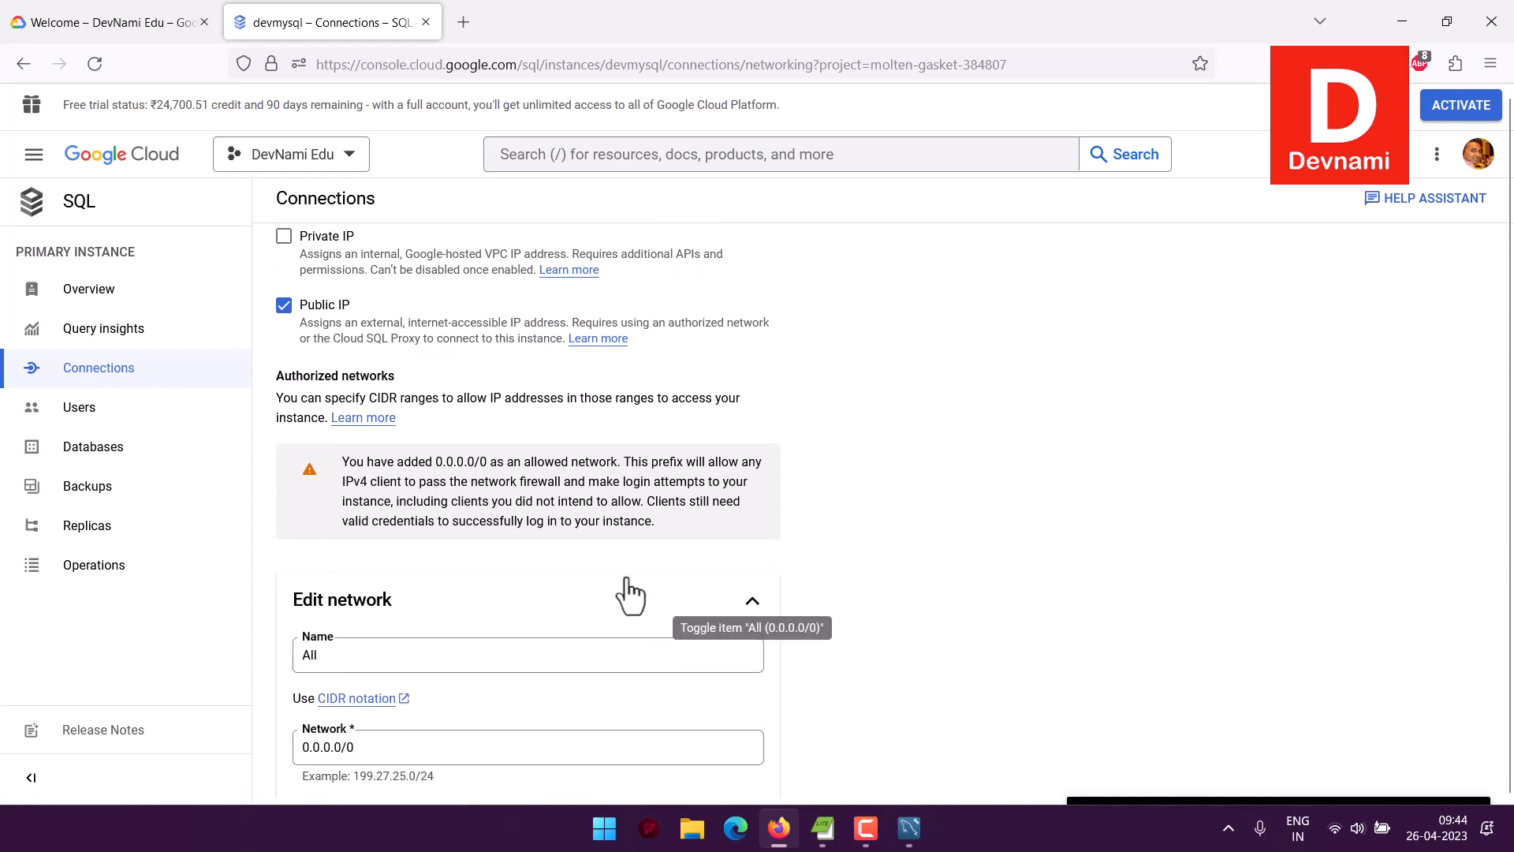
{"action": "scroll", "coordinate": [386, 639], "scroll_direction": "down", "scroll_amount": 2}
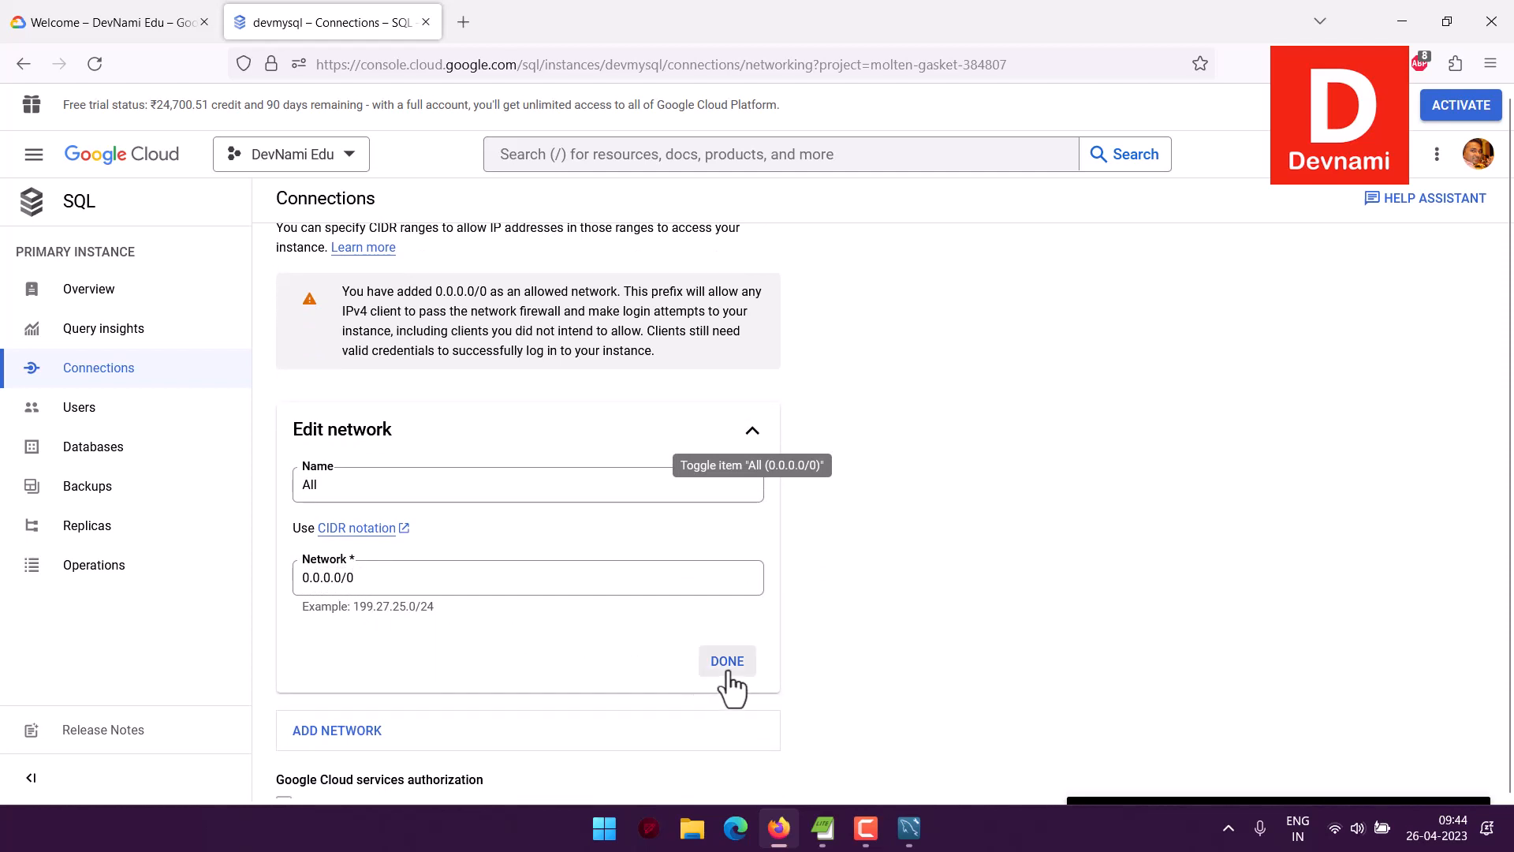
Return to MySQL Workbench, save the new devmysql connection and open it
{"action": "mouse_move", "coordinate": [909, 827]}
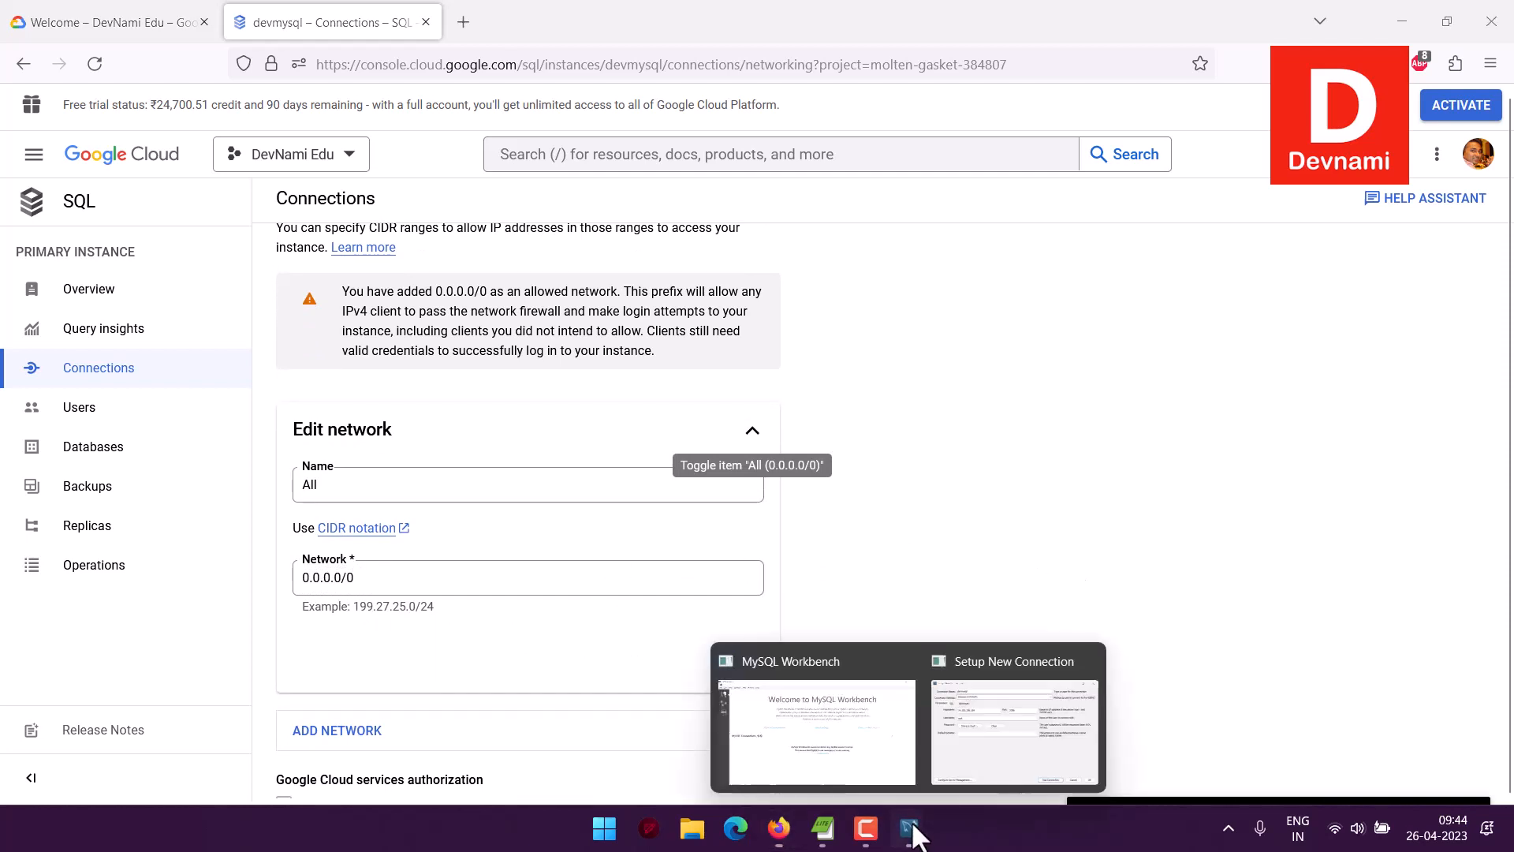
{"action": "left_click", "coordinate": [981, 739]}
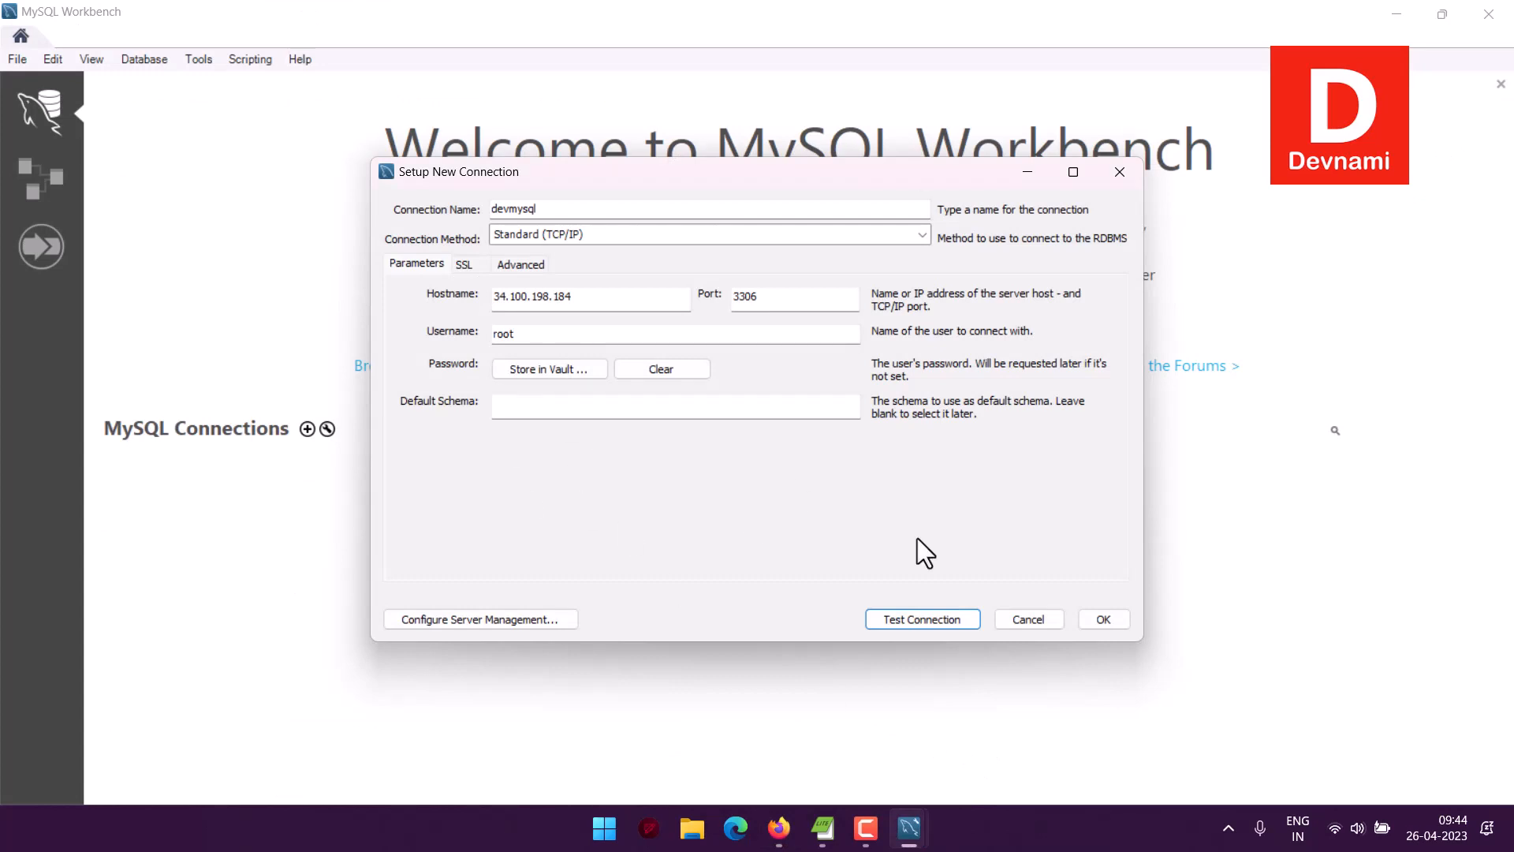
{"action": "left_click", "coordinate": [1106, 620]}
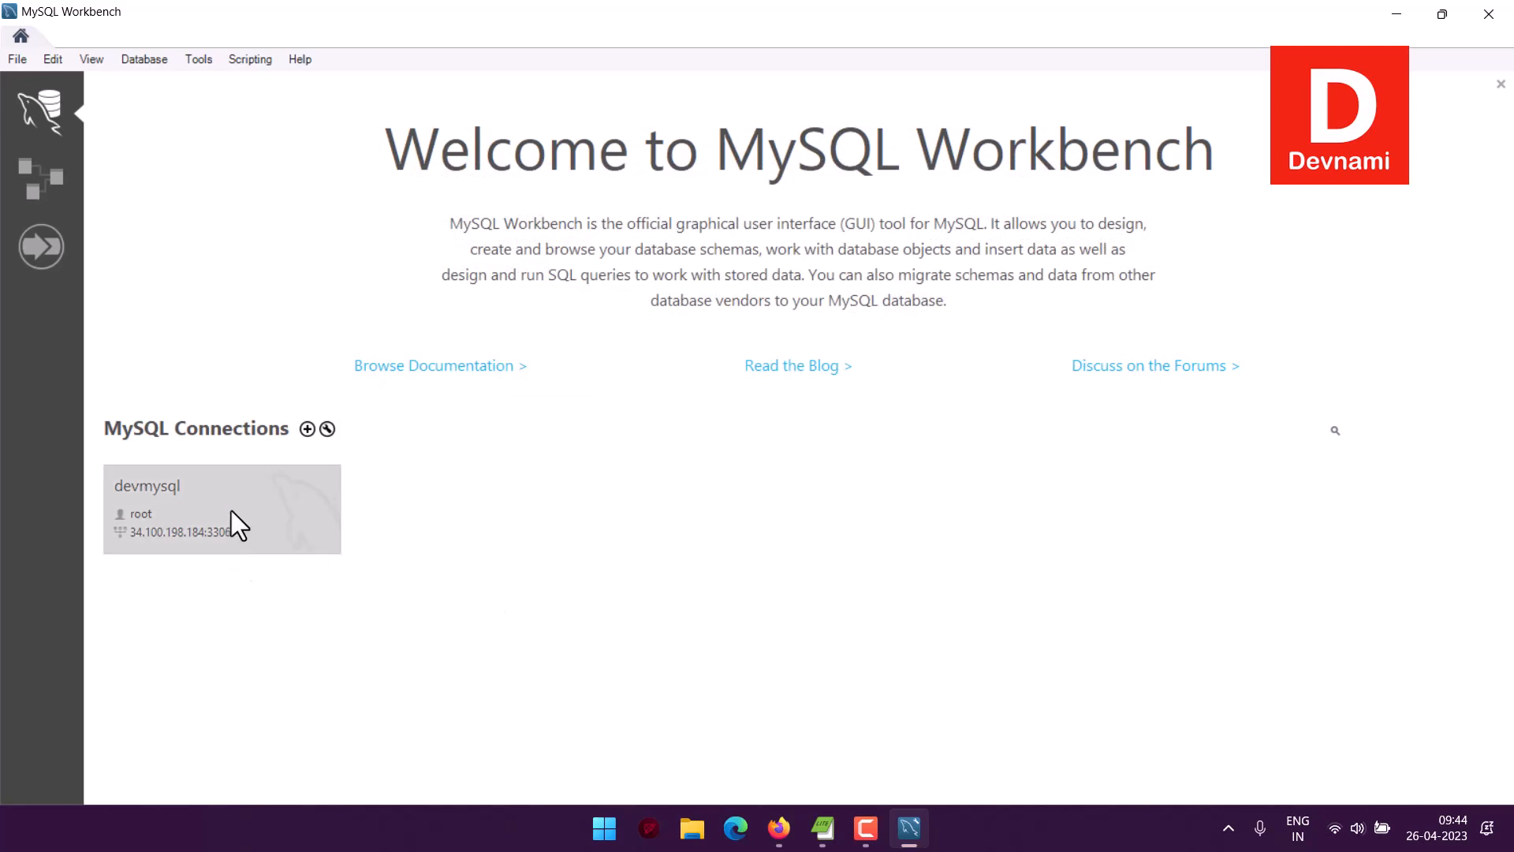
{"action": "left_click", "coordinate": [177, 492]}
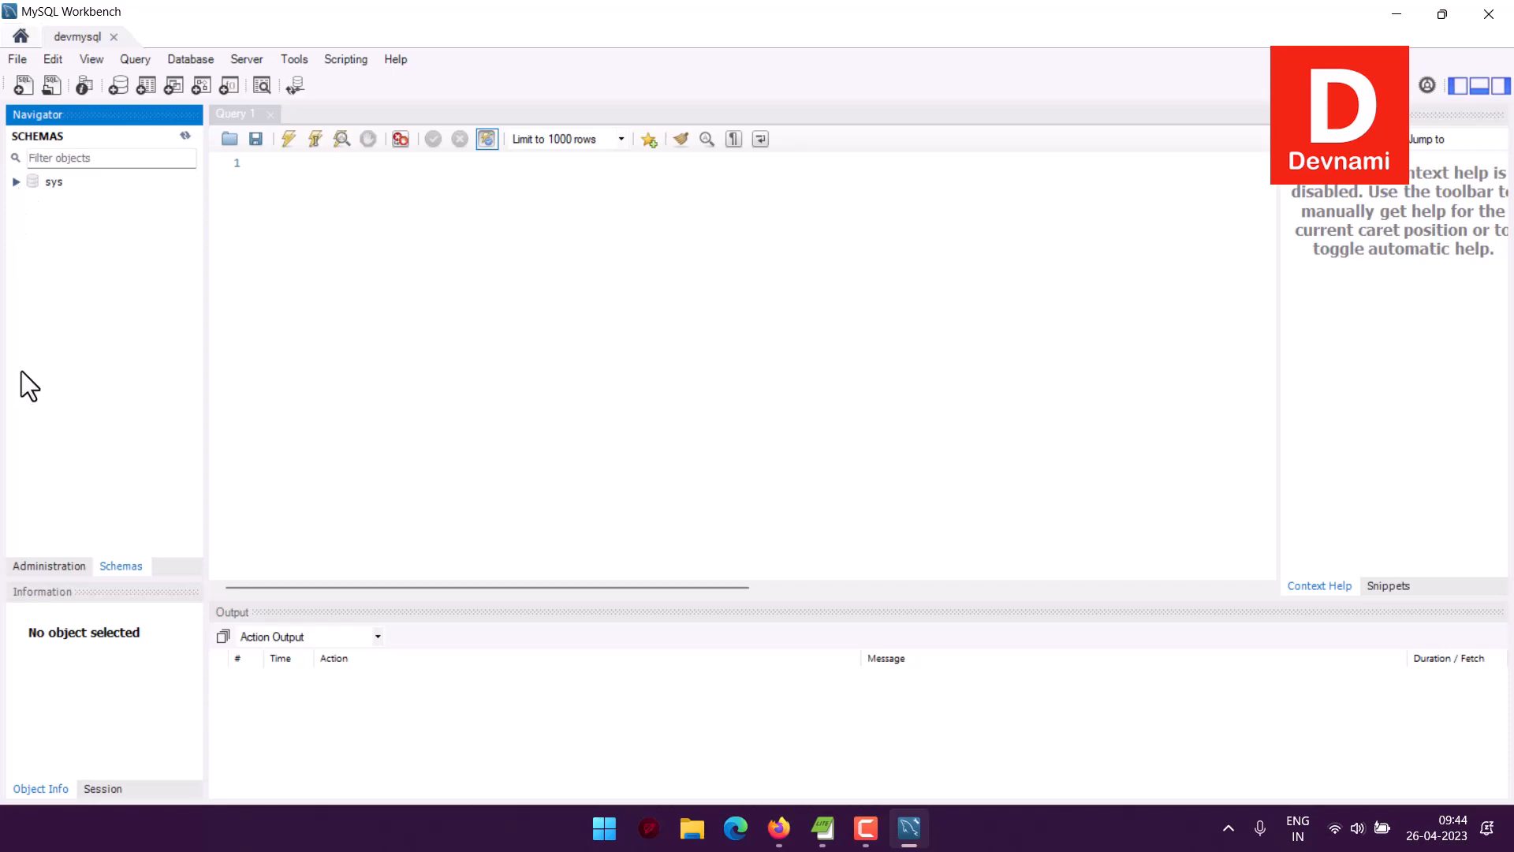
Create a schema named mydb with the default charset and collation, and apply its SQL script to the database
{"action": "right_click", "coordinate": [16, 260]}
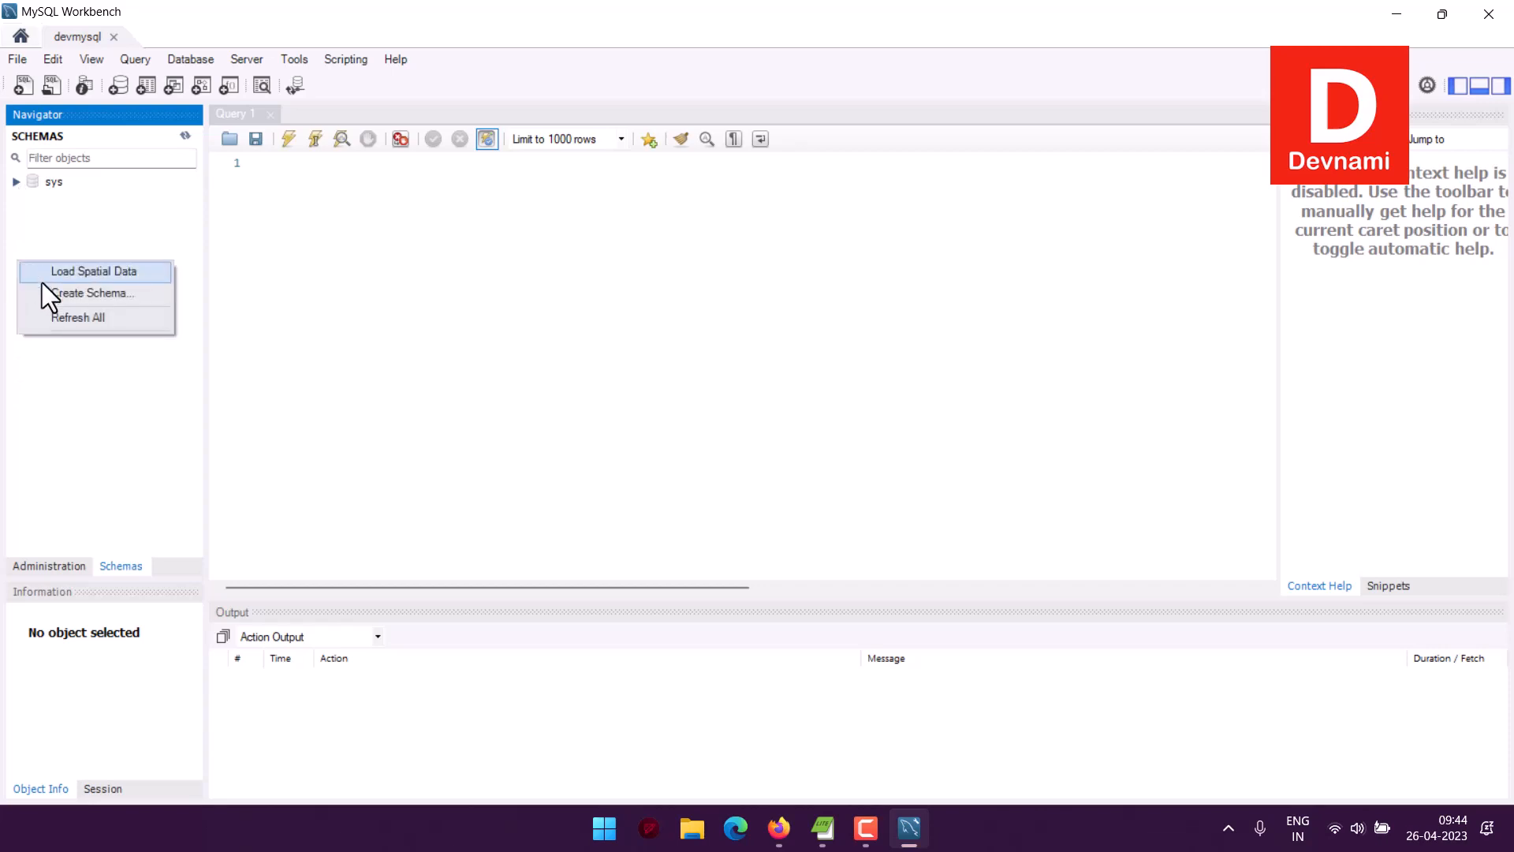
{"action": "left_click", "coordinate": [135, 291]}
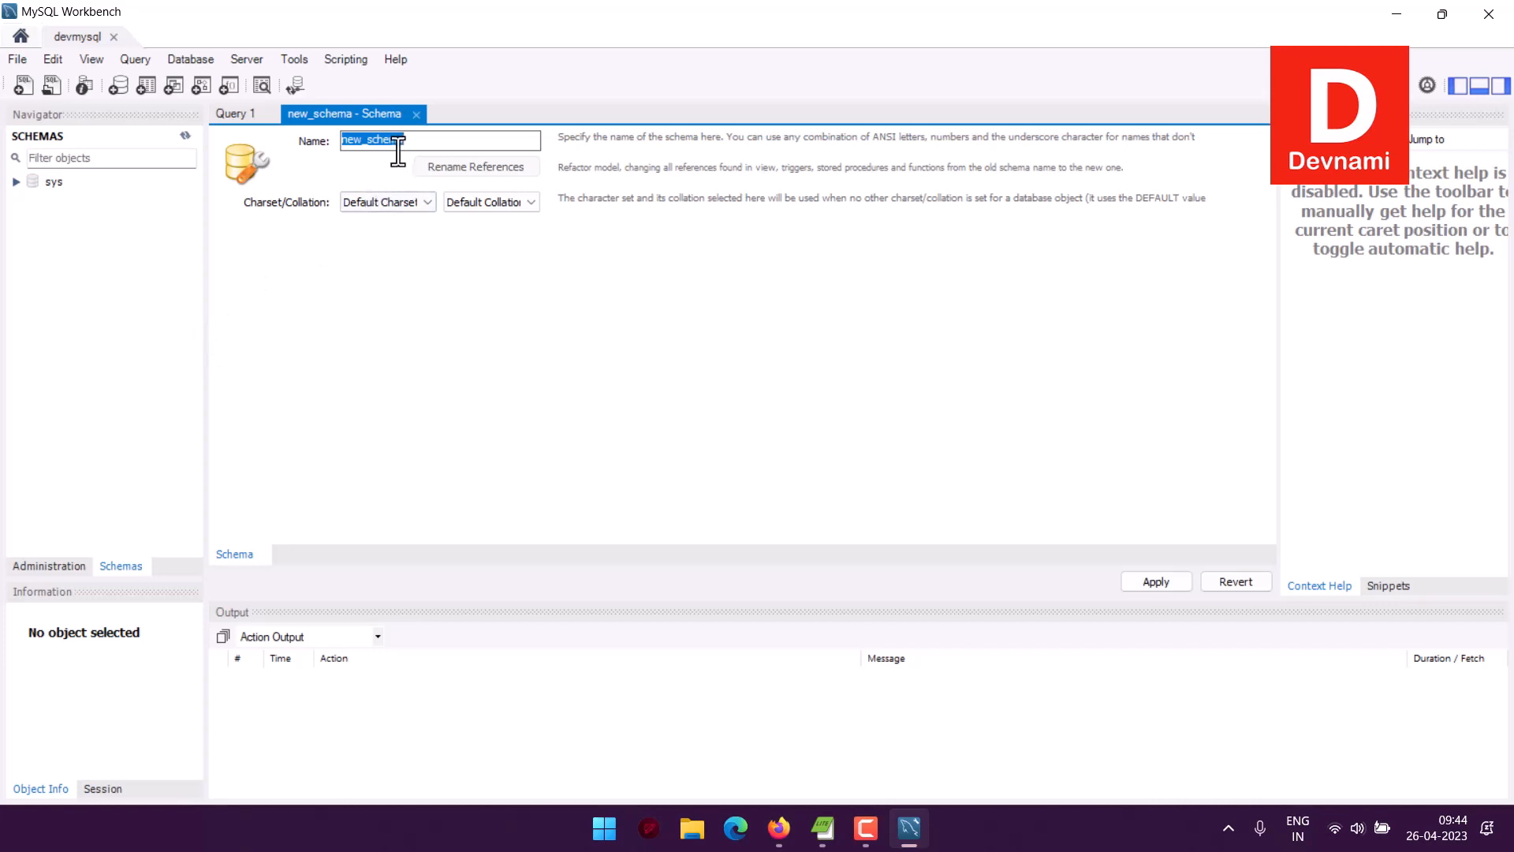
{"action": "left_click_drag", "start_coordinate": [443, 148], "coordinate": [293, 135]}
{"action": "type", "text": "mydb"}
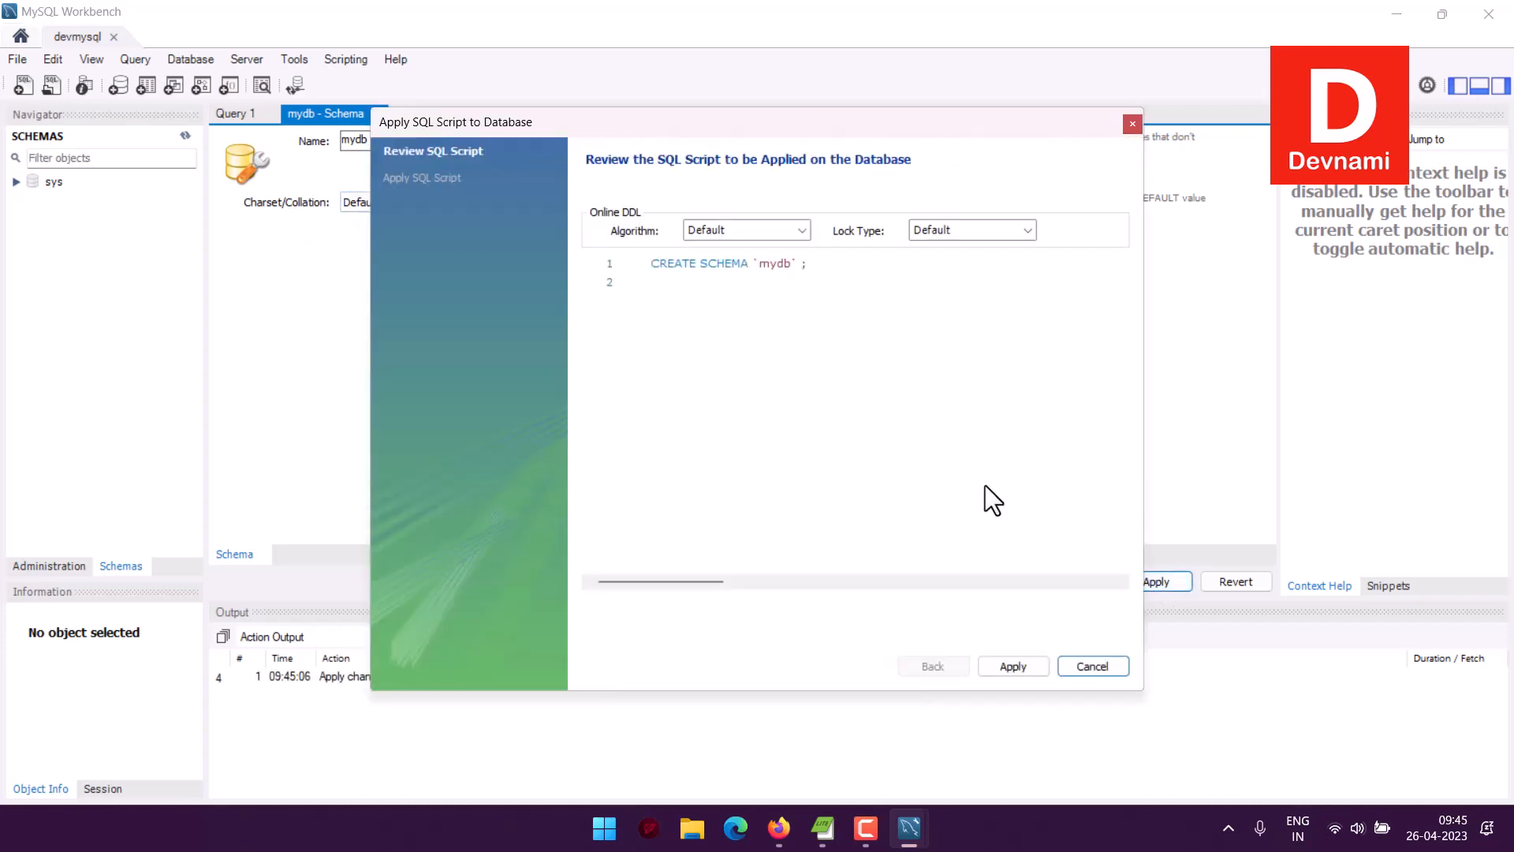
{"action": "left_click", "coordinate": [1000, 665]}
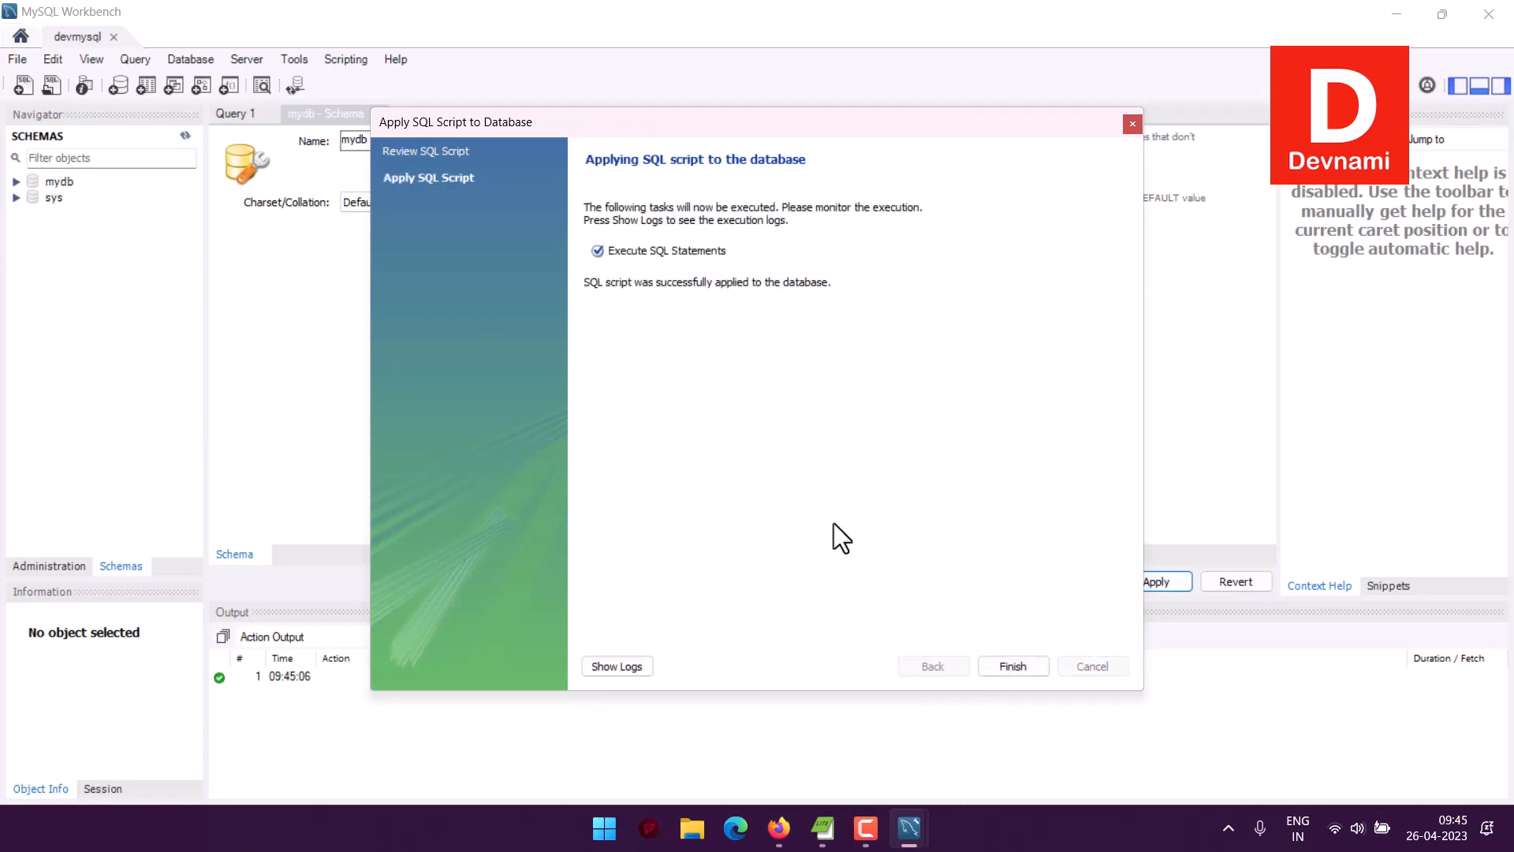
{"action": "left_click", "coordinate": [1003, 663]}
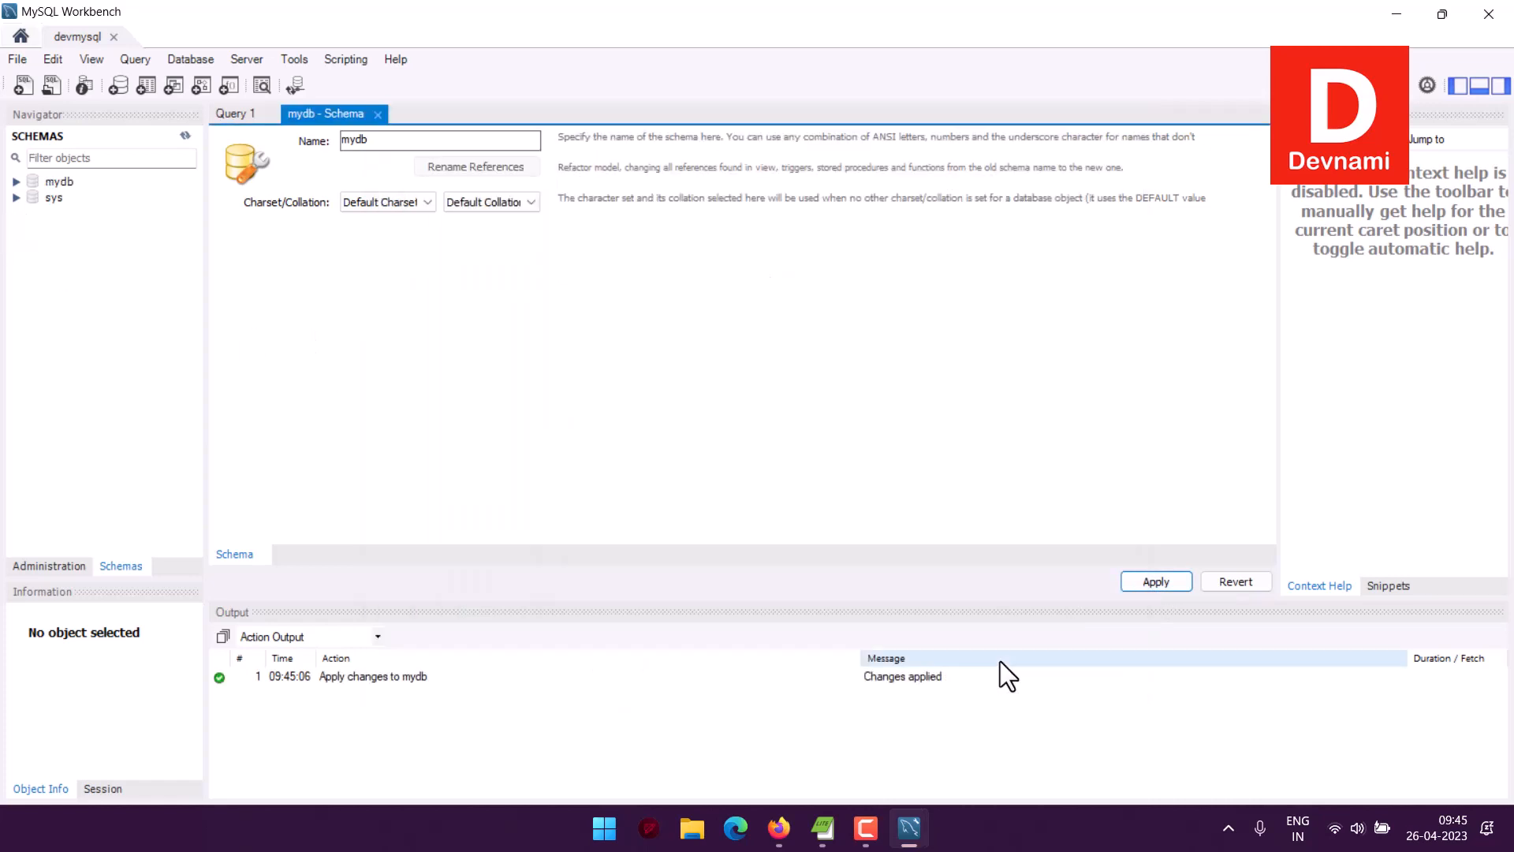
Expand the mydb schema and start the Table Data Import Wizard for its Tables
{"action": "right_click", "coordinate": [60, 183]}
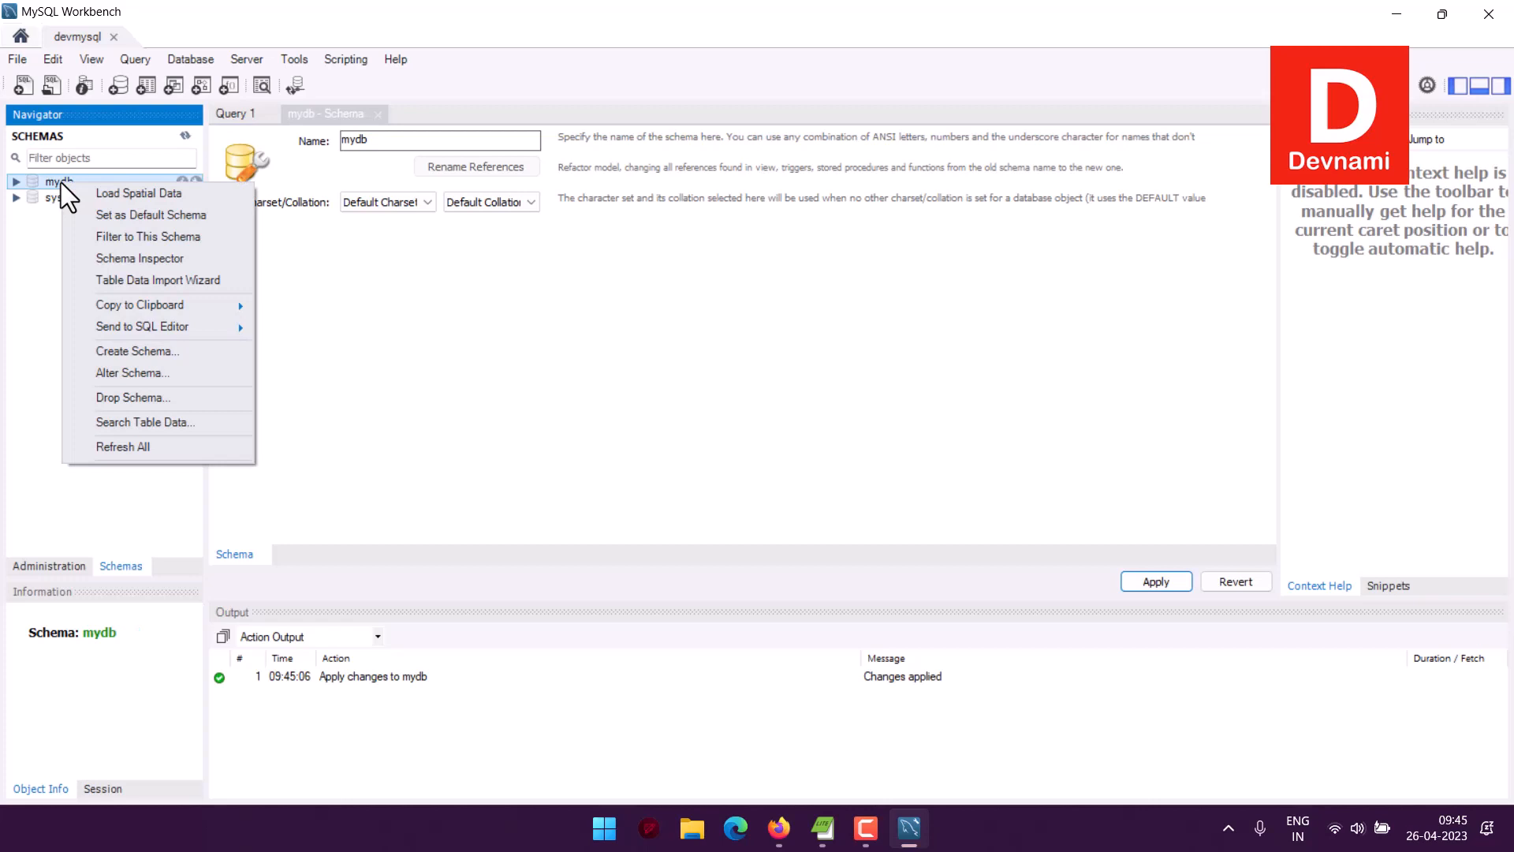
{"action": "left_click", "coordinate": [16, 182]}
{"action": "right_click", "coordinate": [47, 183]}
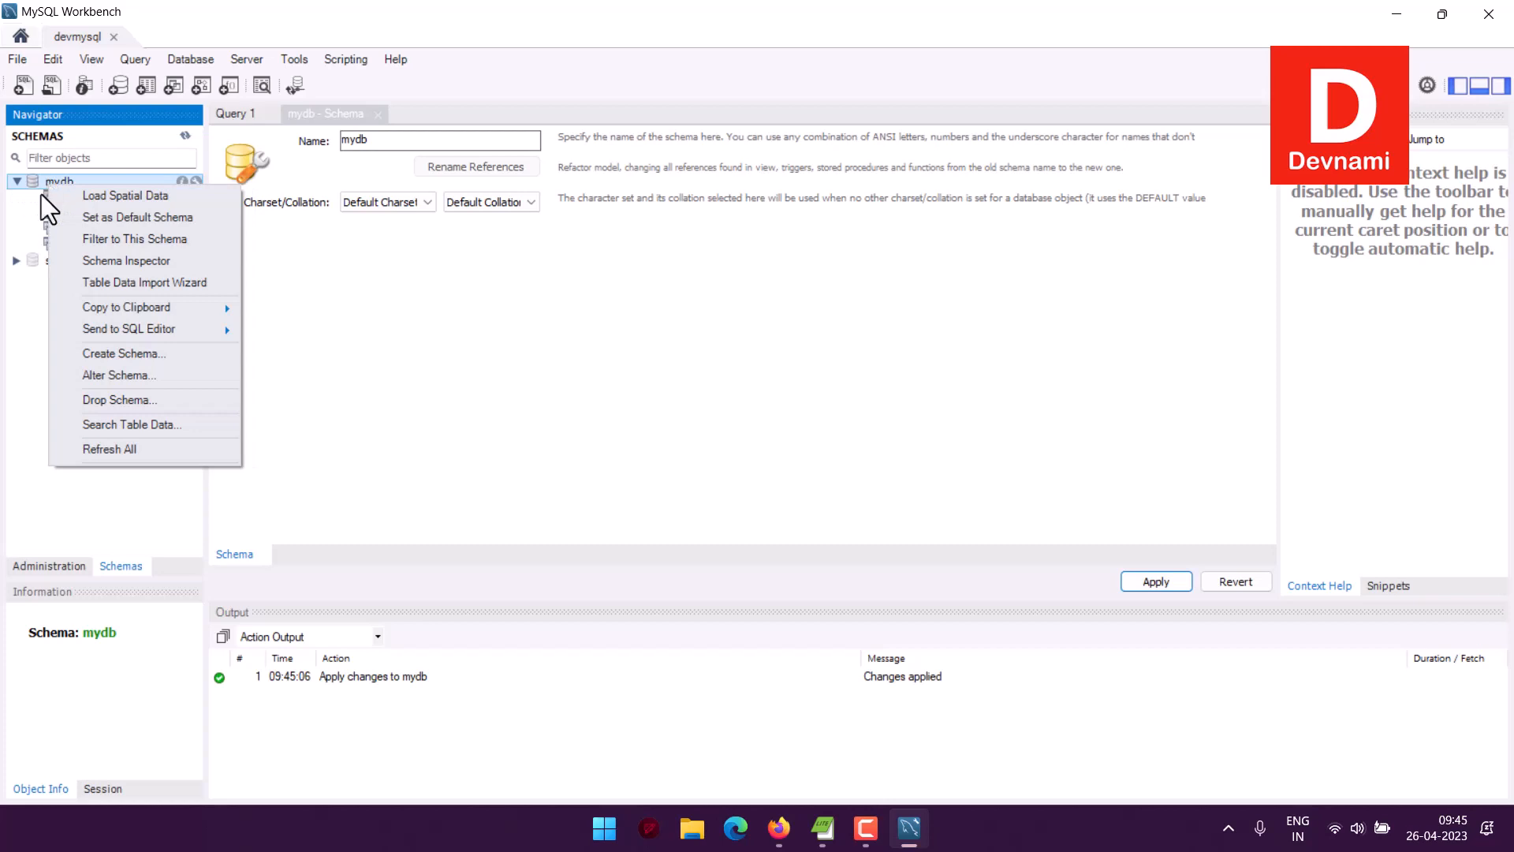
{"action": "left_click", "coordinate": [7, 279]}
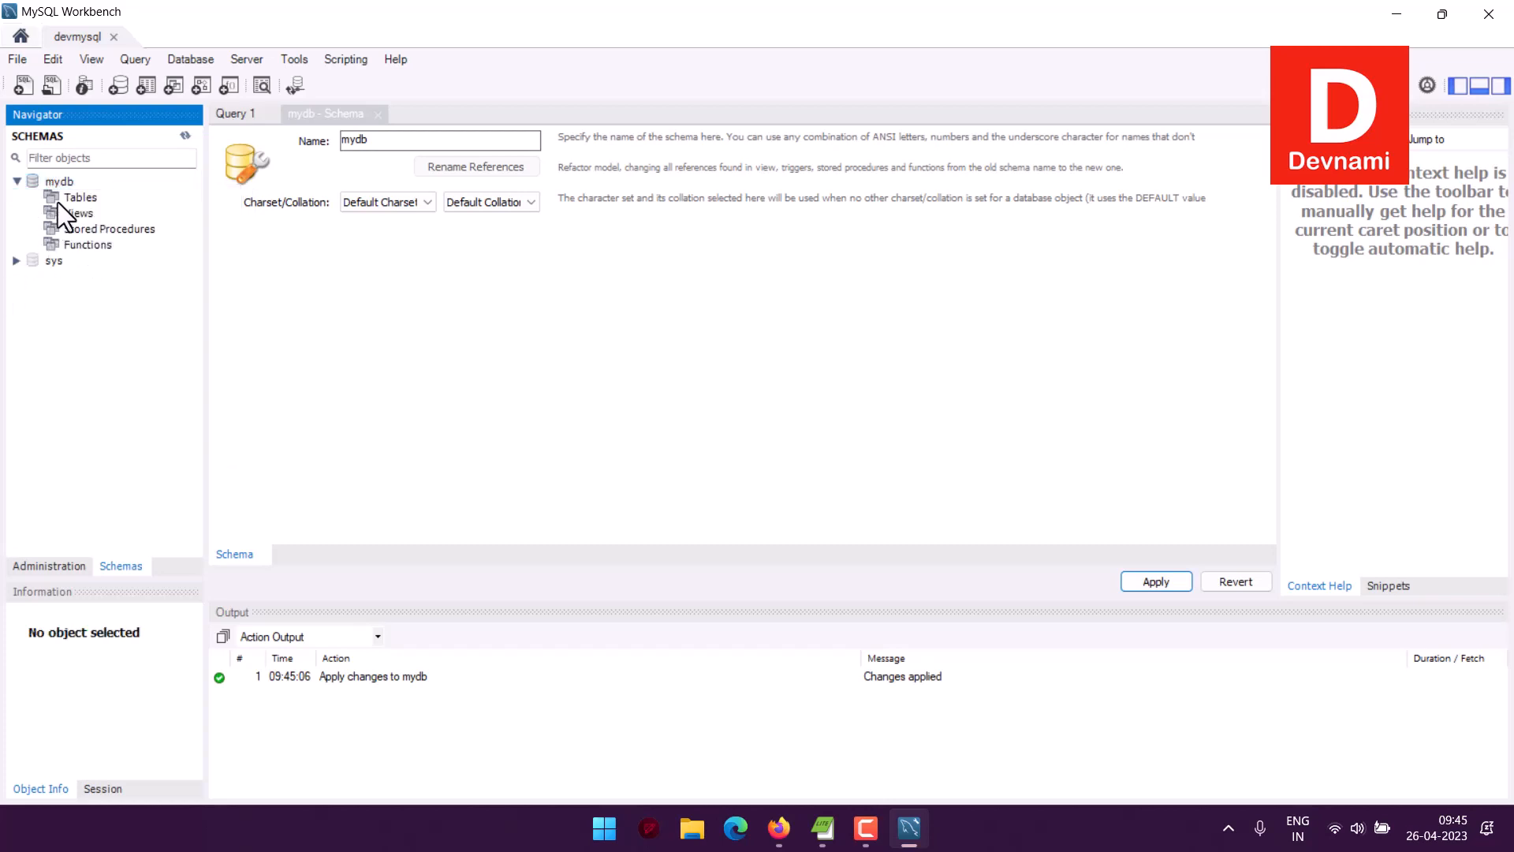
{"action": "left_click", "coordinate": [79, 197]}
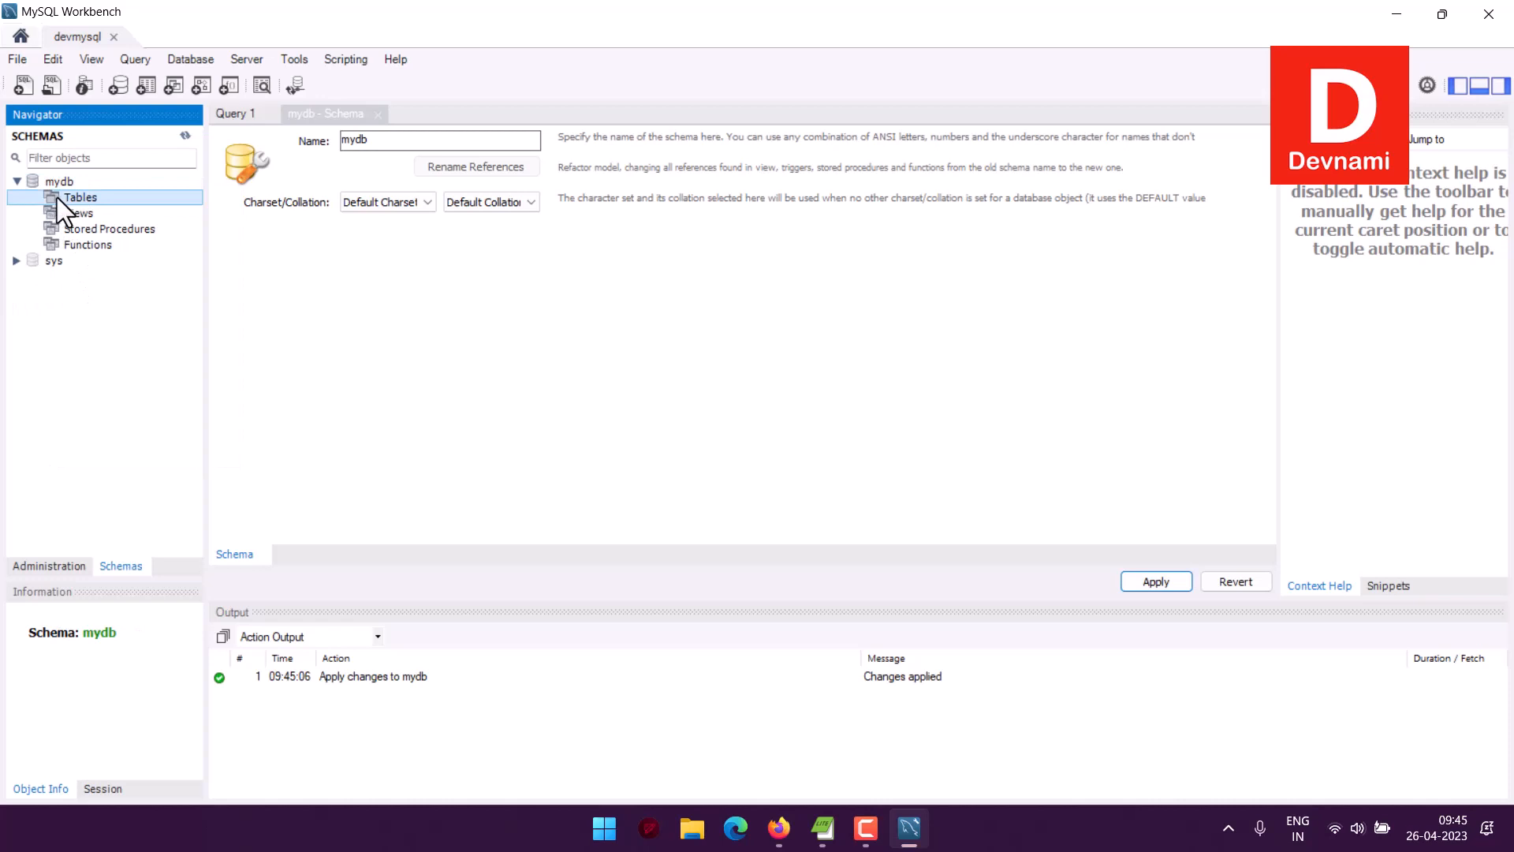
{"action": "right_click", "coordinate": [57, 197]}
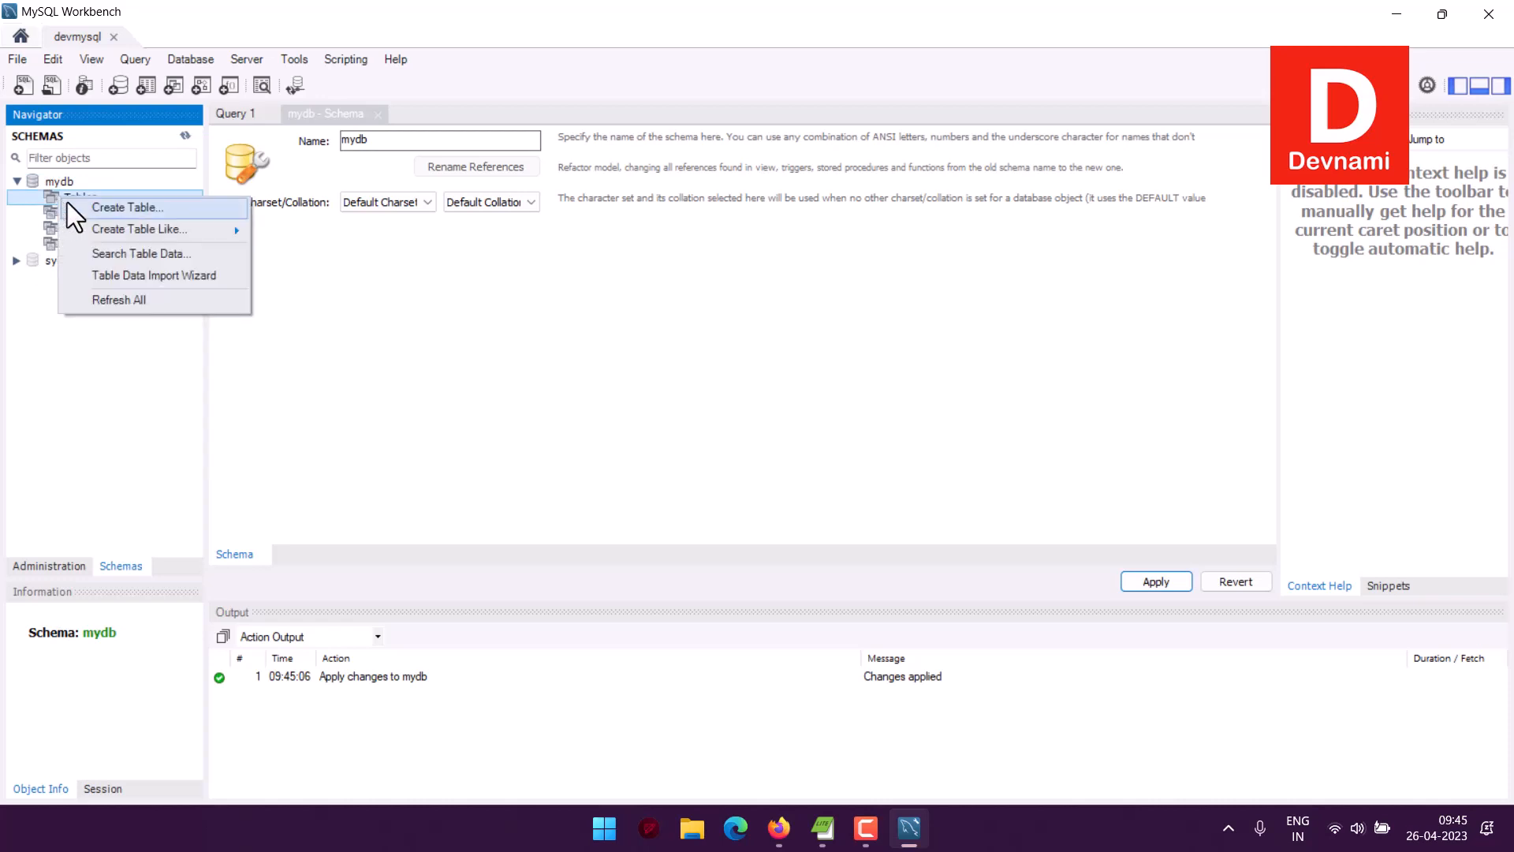
{"action": "left_click", "coordinate": [182, 276]}
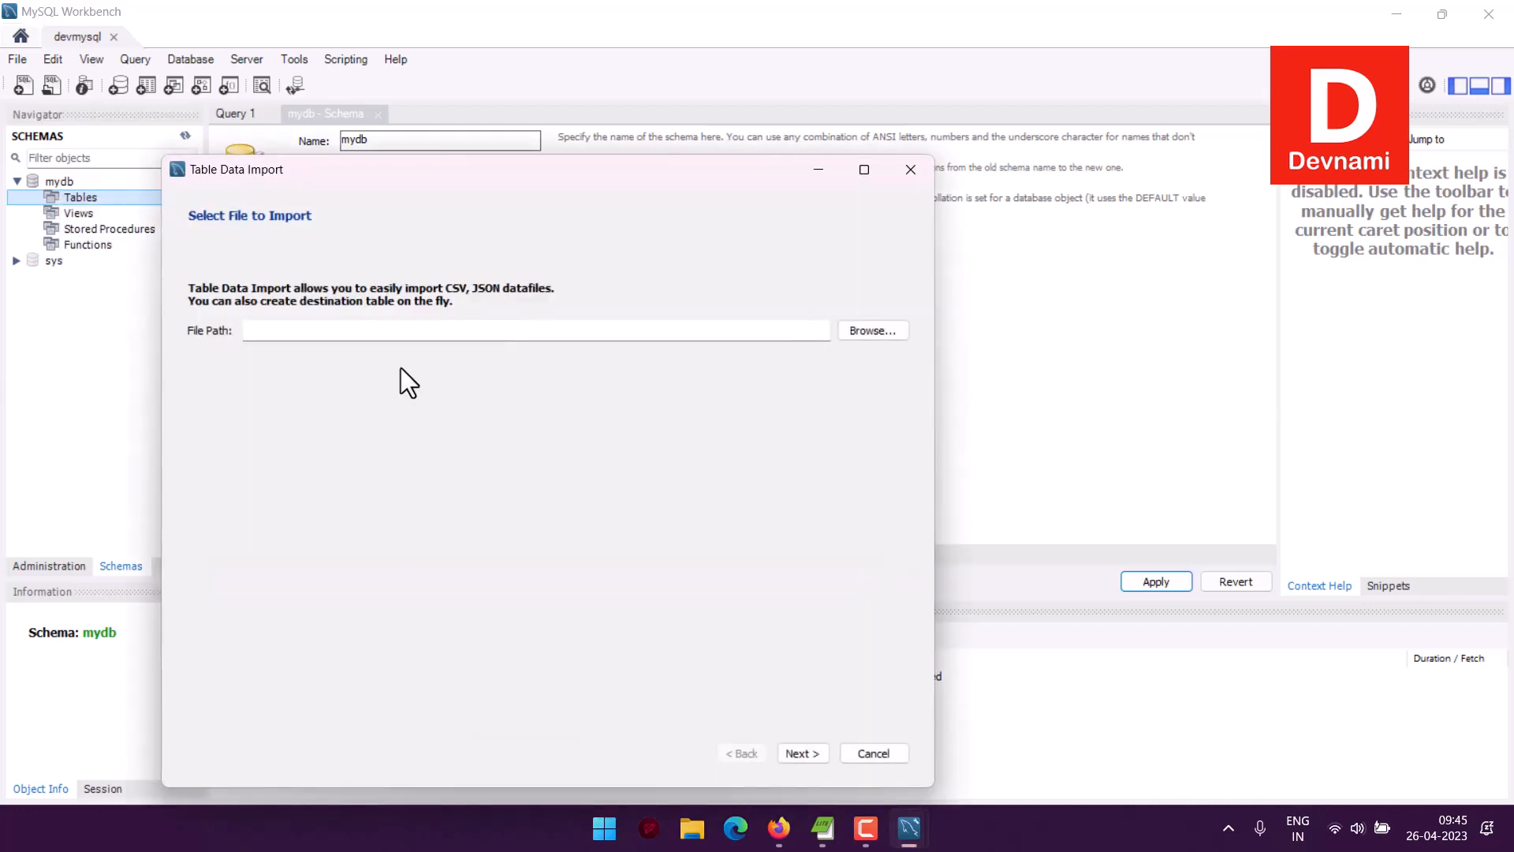
Choose D:\Files\CSV\people.csv as the file to import and continue to the destination settings
{"action": "left_click", "coordinate": [874, 332]}
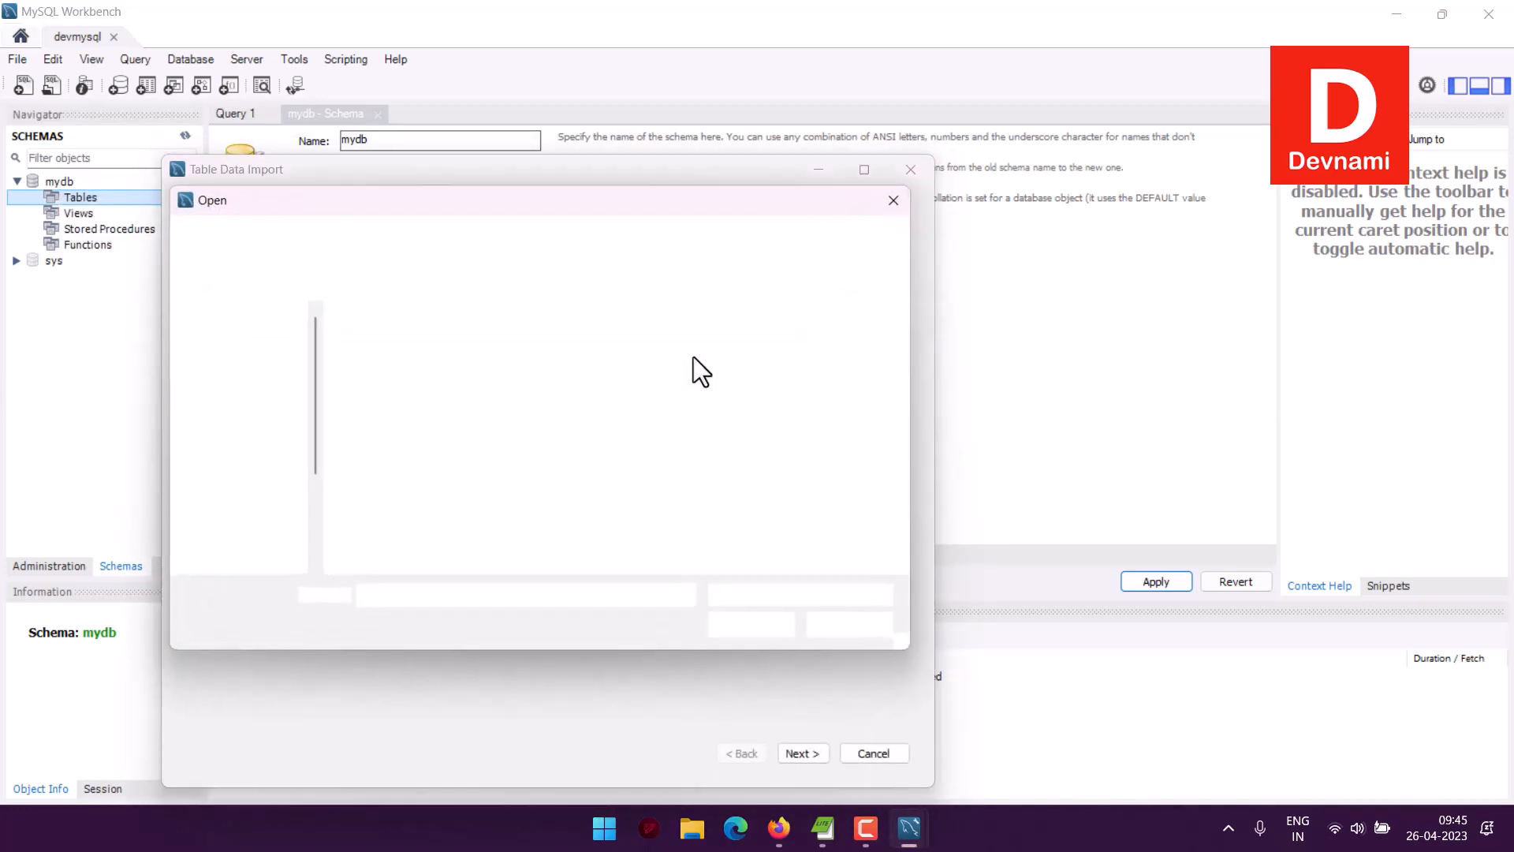
{"action": "scroll", "coordinate": [298, 474], "scroll_direction": "down", "scroll_amount": 3}
{"action": "left_click", "coordinate": [304, 505]}
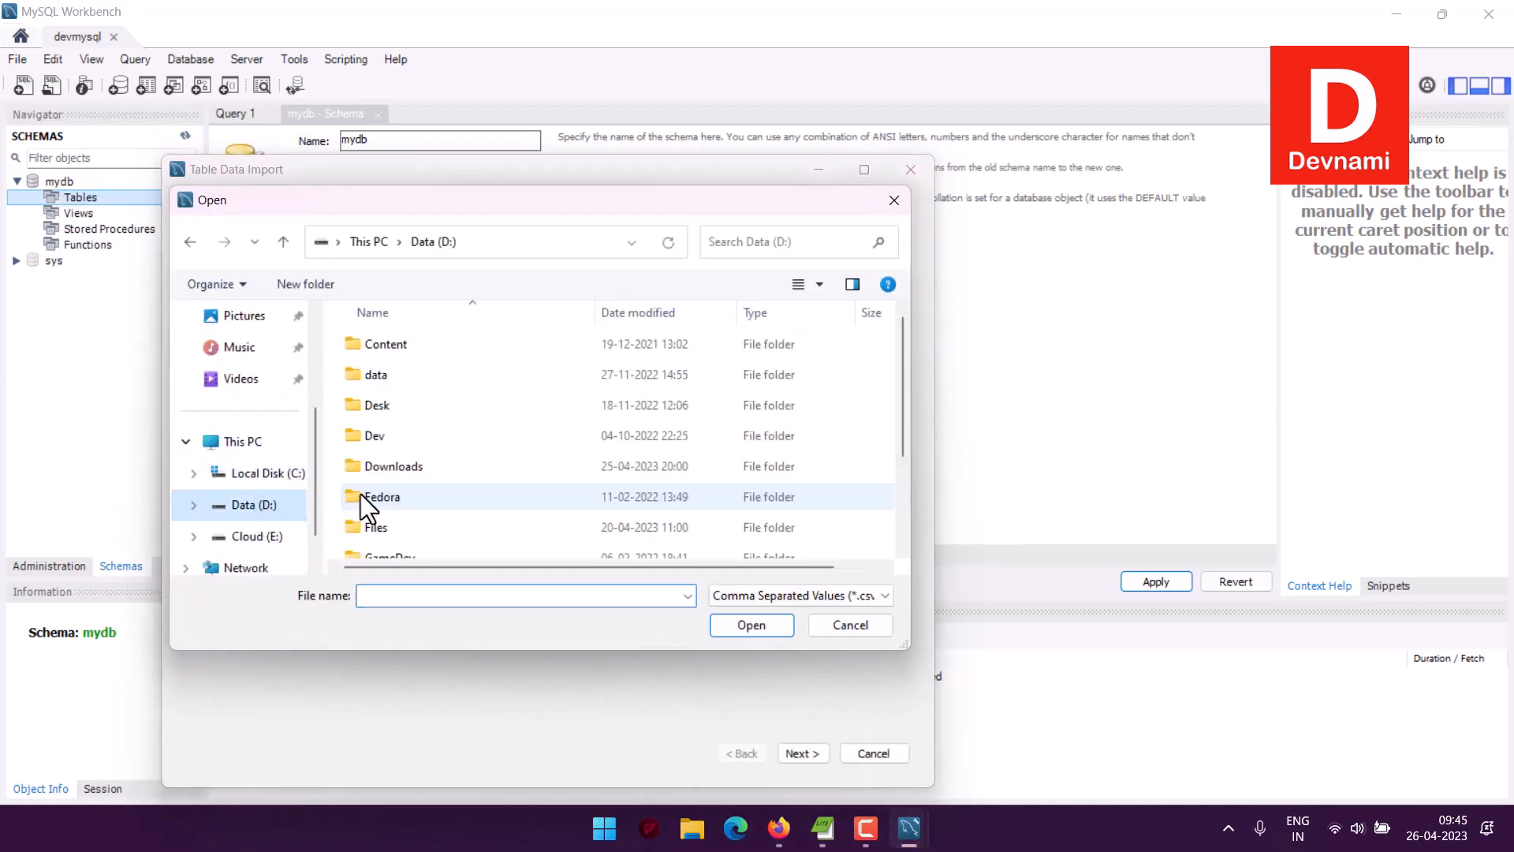
{"action": "scroll", "coordinate": [371, 489], "scroll_direction": "down", "scroll_amount": 2}
{"action": "double_click", "coordinate": [398, 394]}
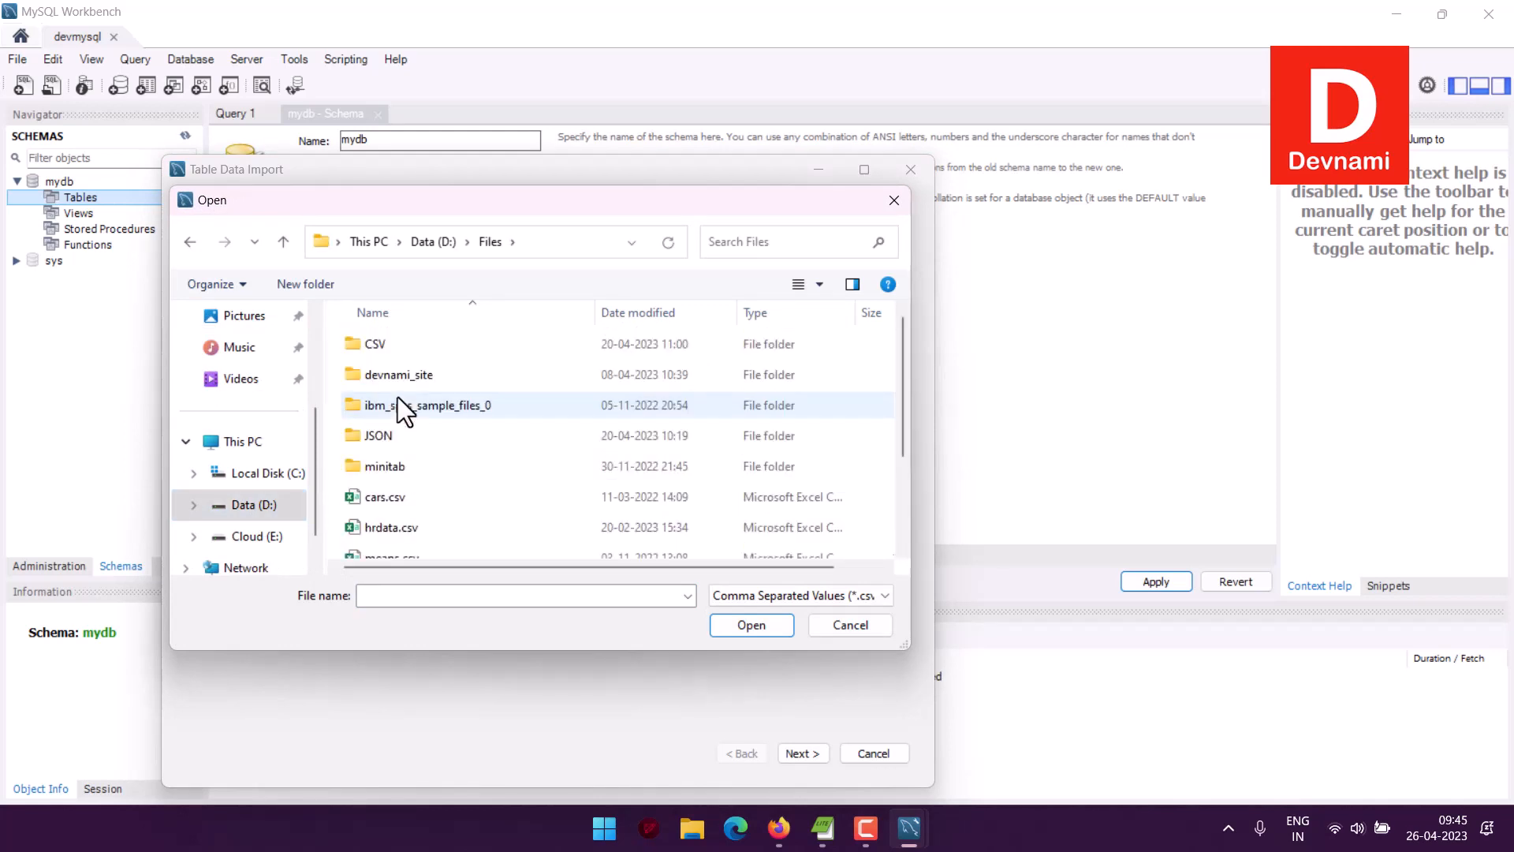
{"action": "scroll", "coordinate": [622, 401], "scroll_direction": "down", "scroll_amount": 2}
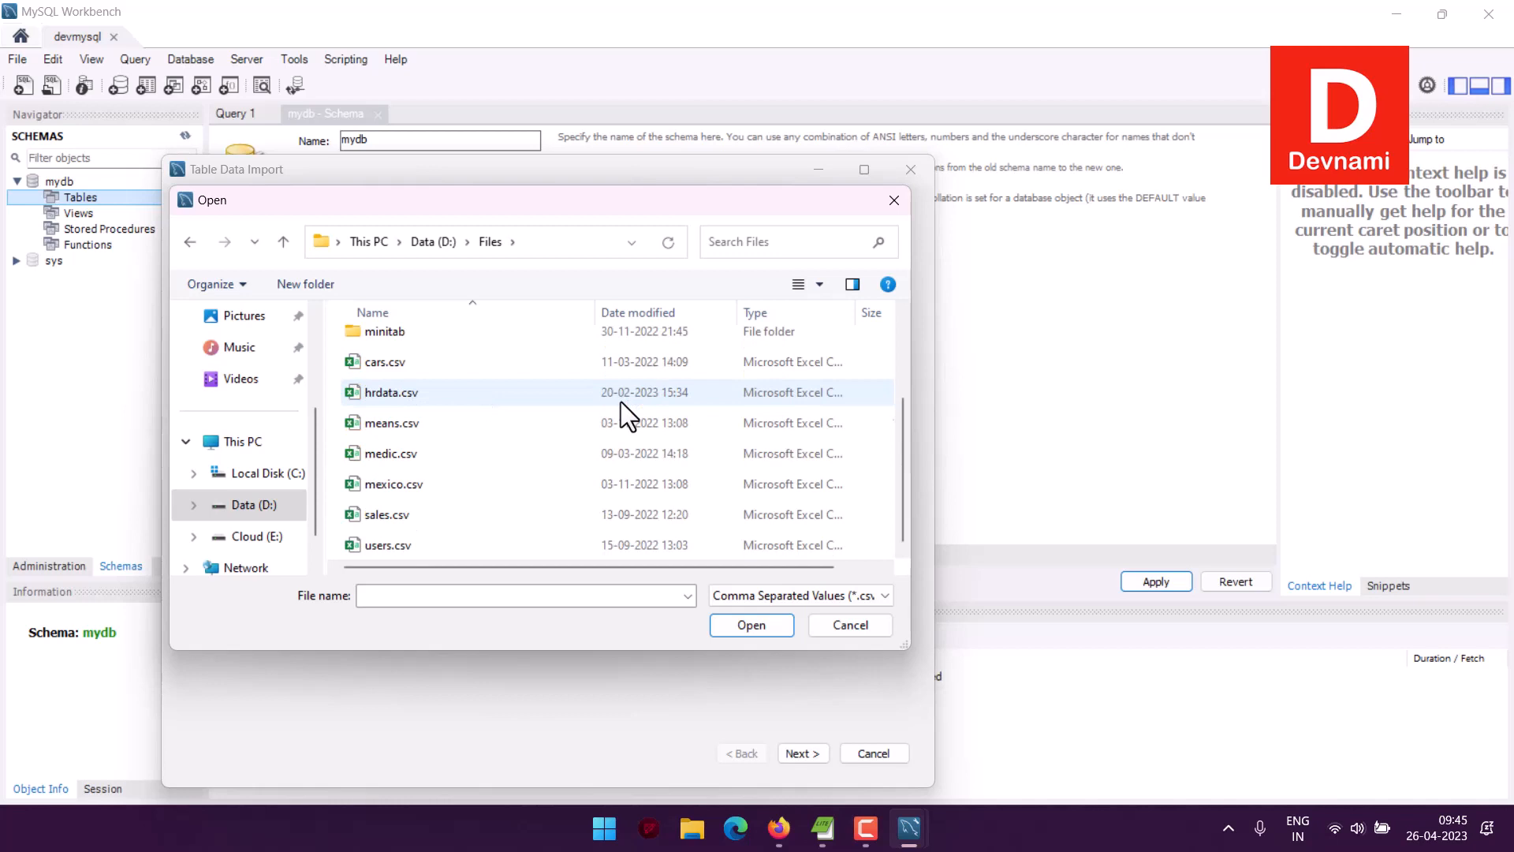
{"action": "scroll", "coordinate": [532, 405], "scroll_direction": "up", "scroll_amount": 2}
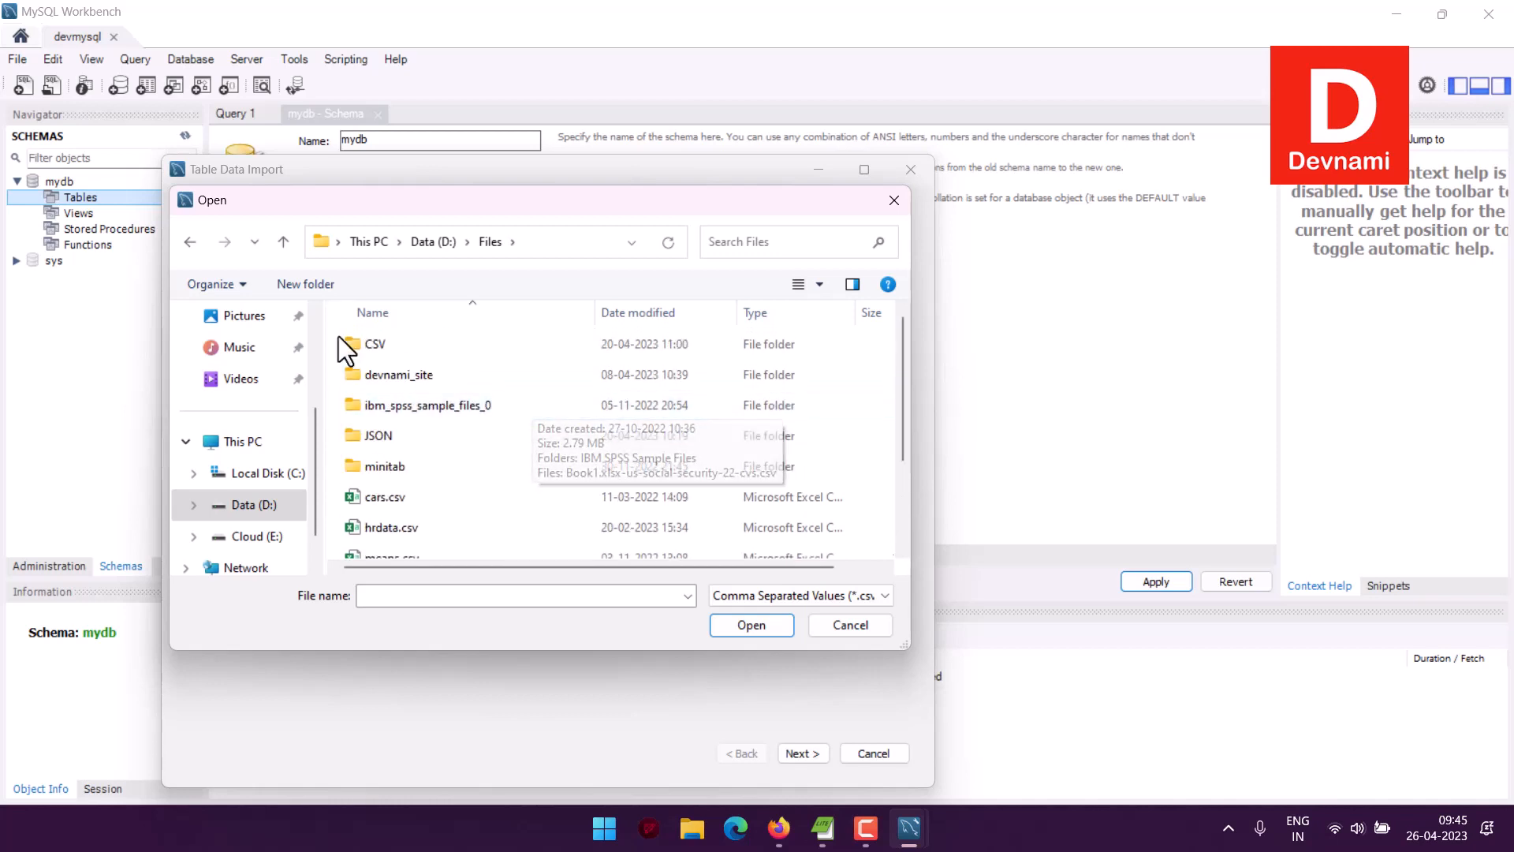
{"action": "double_click", "coordinate": [394, 344]}
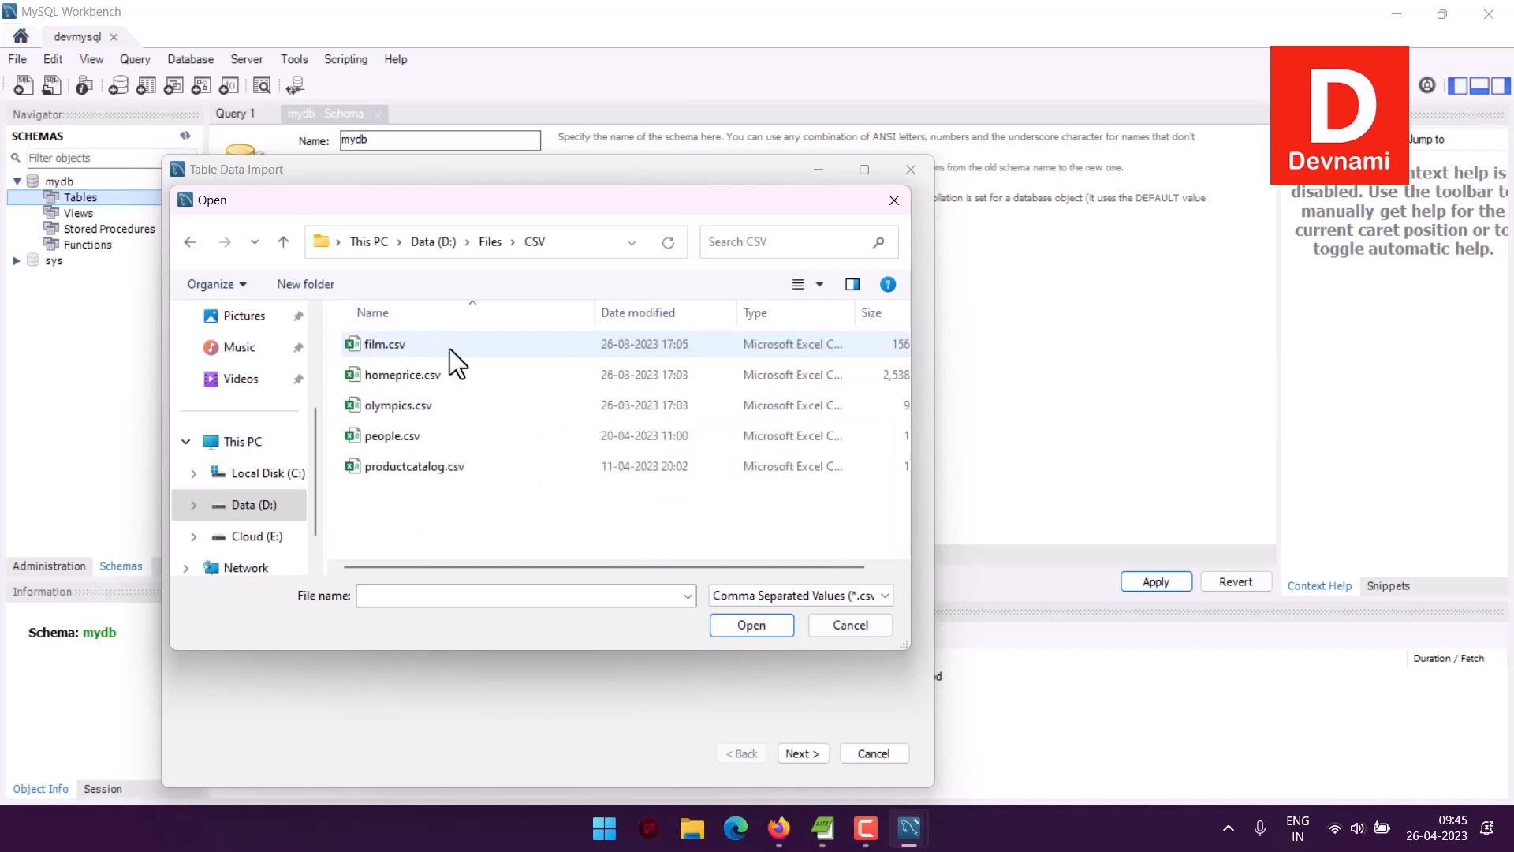
{"action": "left_click", "coordinate": [415, 436]}
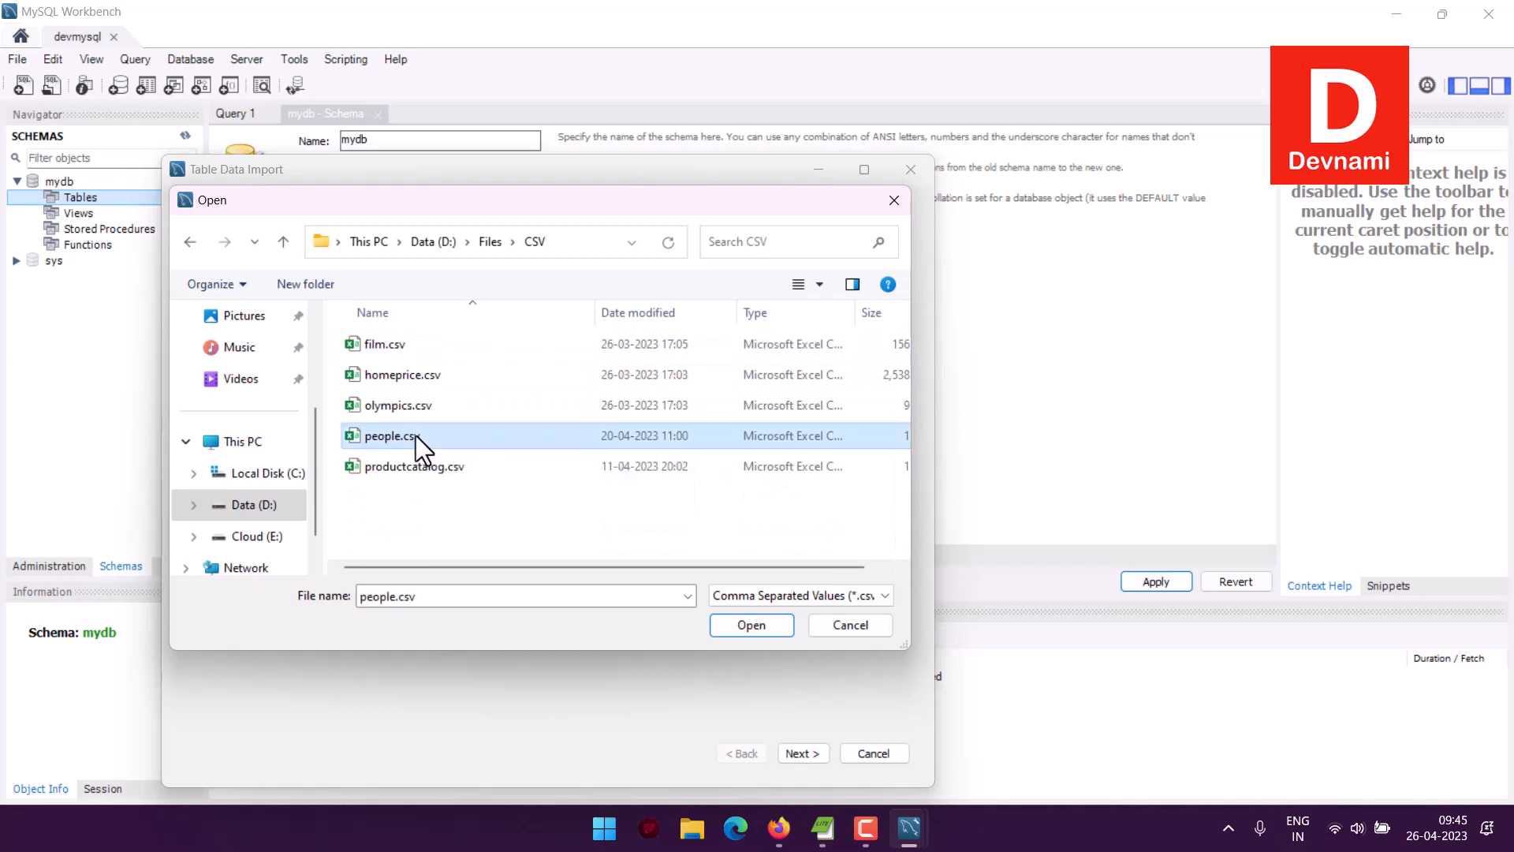
{"action": "left_click", "coordinate": [711, 619]}
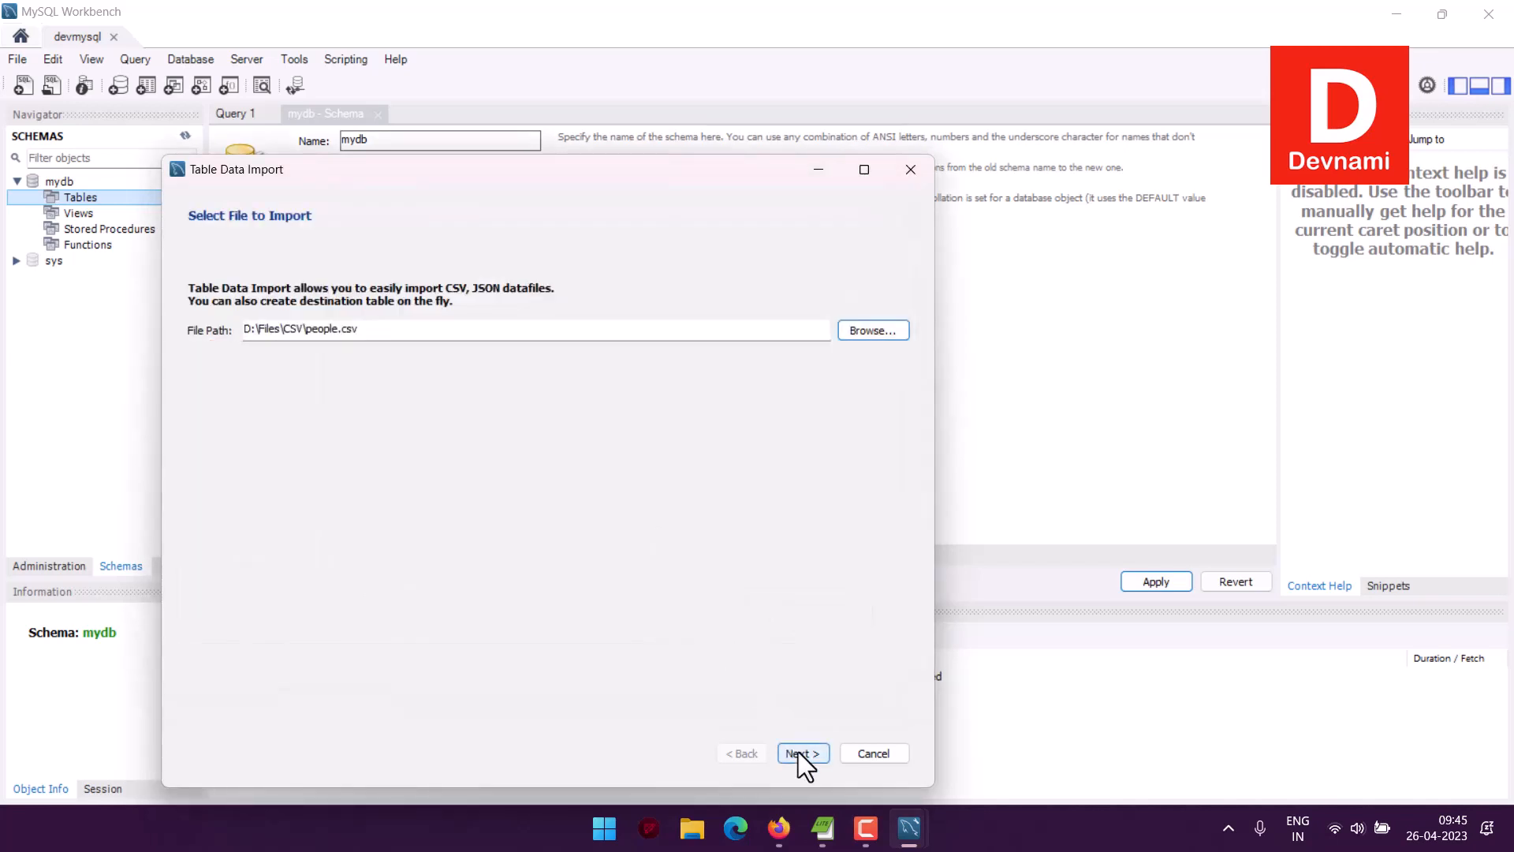
{"action": "left_click", "coordinate": [798, 754]}
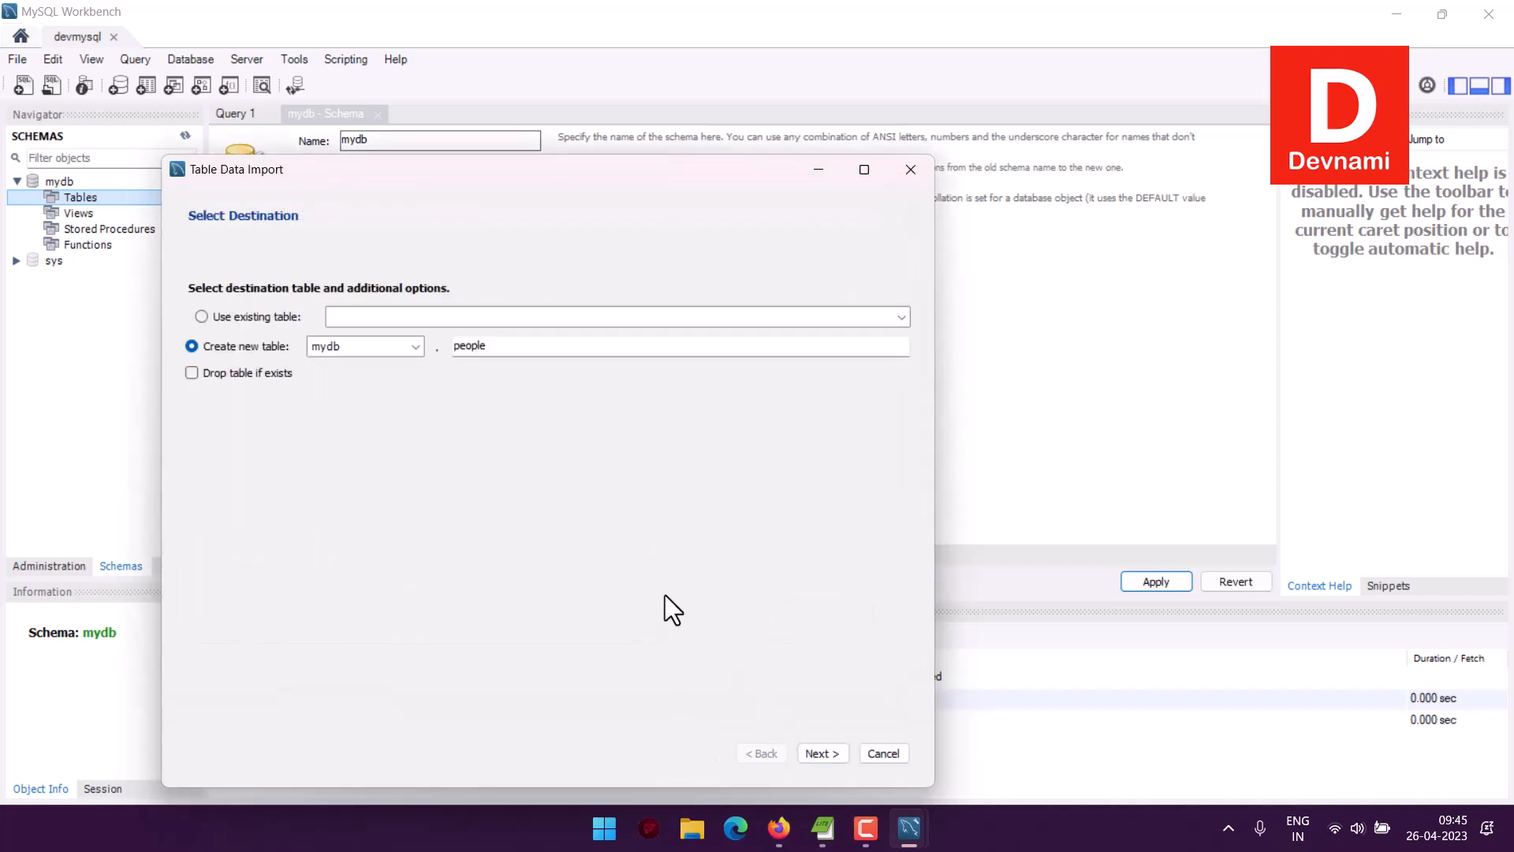
{"action": "left_click", "coordinate": [473, 347]}
{"action": "double_click", "coordinate": [477, 347]}
{"action": "type", "text": "employe"}
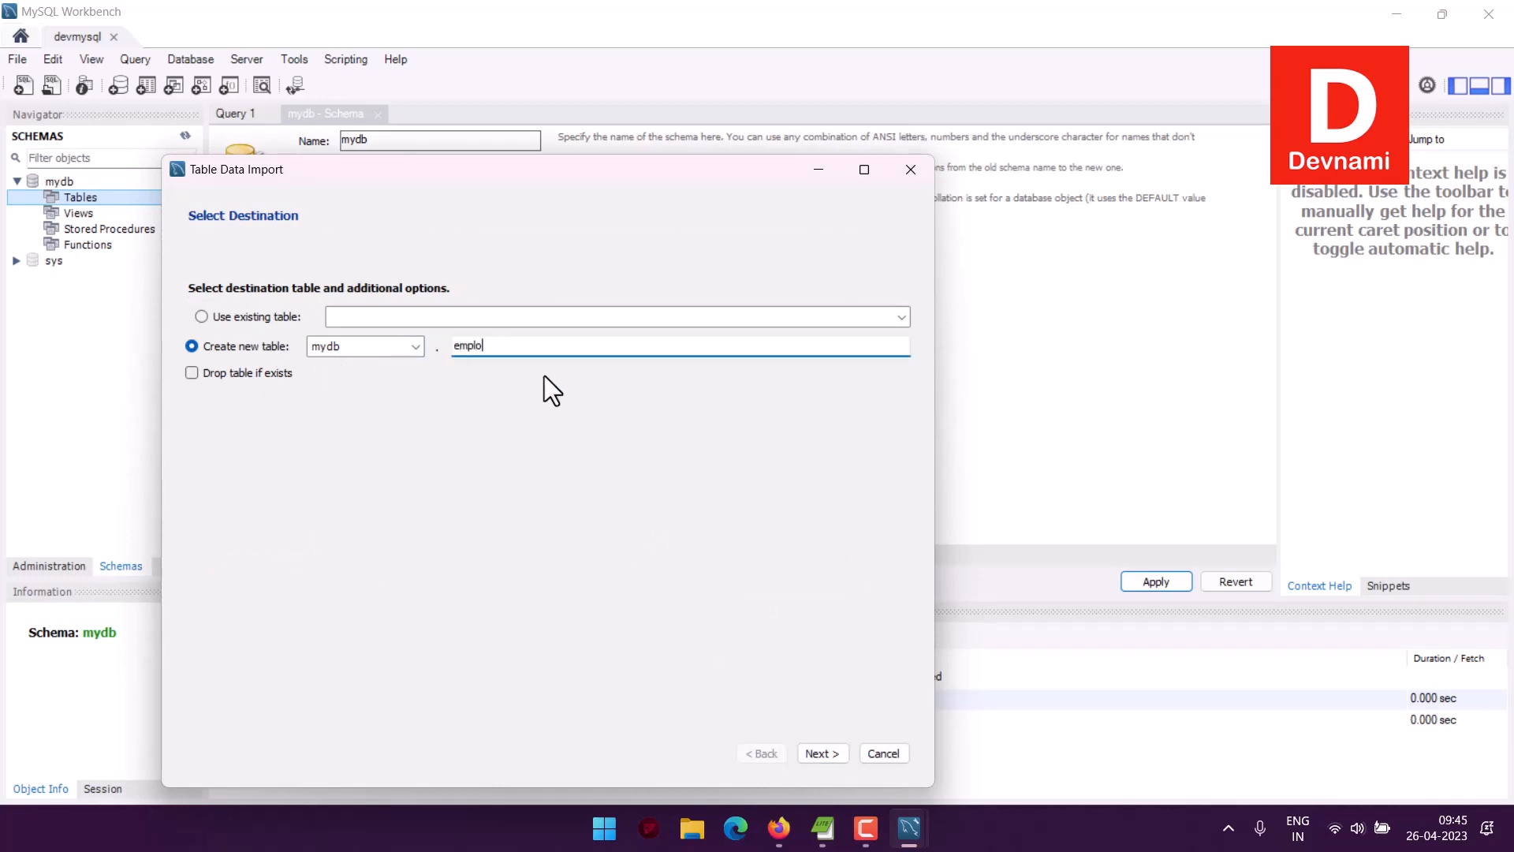
{"action": "type", "text": "e"}
{"action": "key", "text": "BackSpace"}
{"action": "key", "text": "BackSpace"}
{"action": "key", "text": "BackSpace"}
{"action": "key", "text": "BackSpace"}
{"action": "key", "text": "BackSpace"}
{"action": "key", "text": "BackSpace"}
{"action": "key", "text": "BackSpace"}
{"action": "key", "text": "BackSpace"}
{"action": "type", "text": "user"}
{"action": "key", "text": "BackSpace"}
{"action": "key", "text": "BackSpace"}
{"action": "key", "text": "BackSpace"}
{"action": "key", "text": "BackSpace"}
{"action": "type", "text": "people"}
Import the file into a new mydb table named people with utf-8 encoding and all columns, and finish the wizard
{"action": "left_click", "coordinate": [824, 754]}
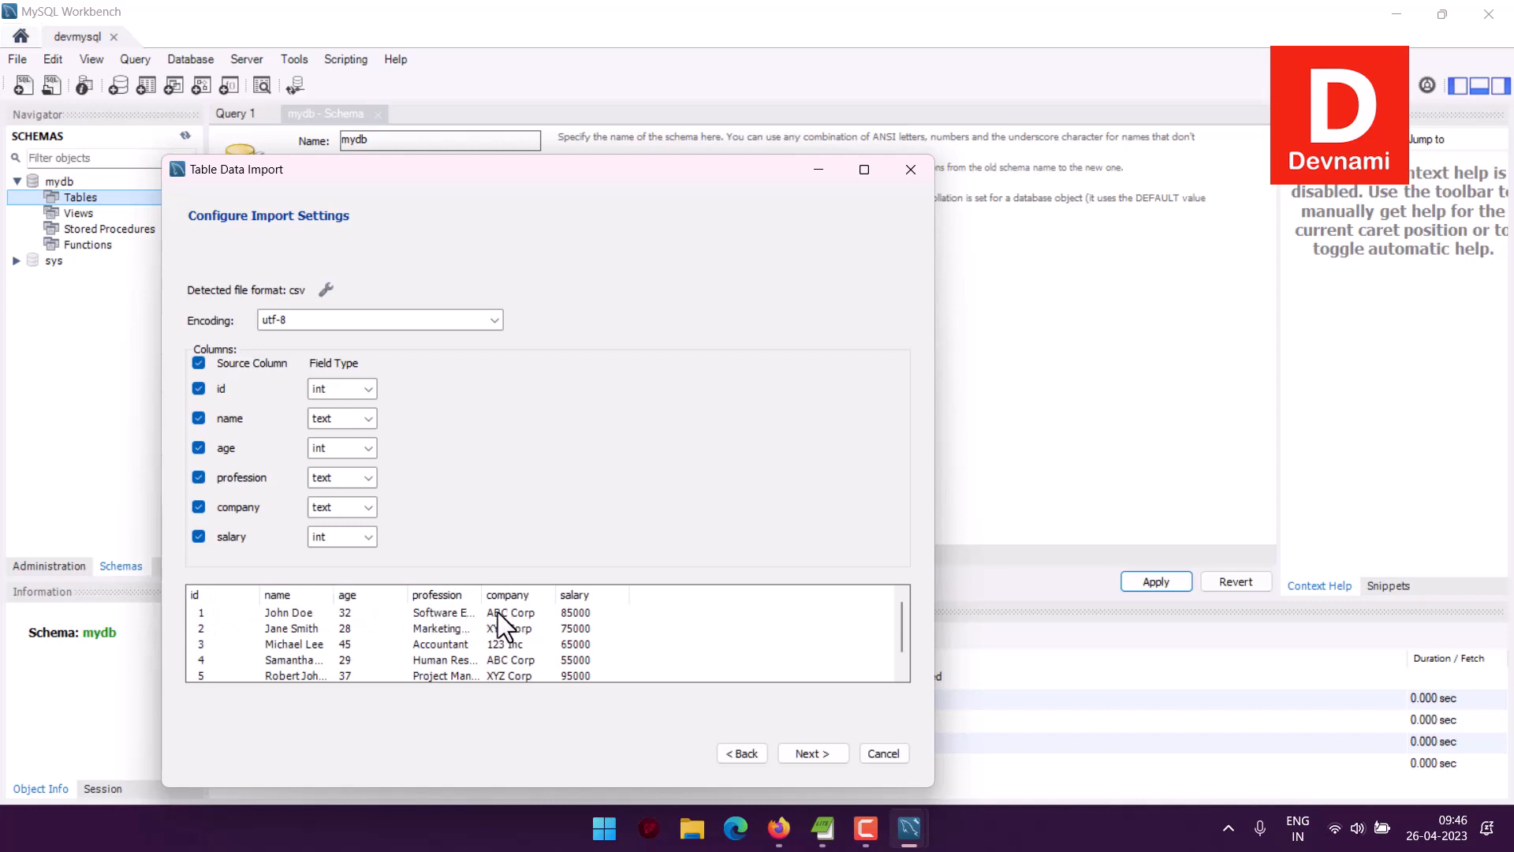
{"action": "scroll", "coordinate": [892, 631], "scroll_direction": "down", "scroll_amount": 1}
{"action": "scroll", "coordinate": [893, 631], "scroll_direction": "up", "scroll_amount": 1}
{"action": "scroll", "coordinate": [297, 628], "scroll_direction": "down", "scroll_amount": 1}
{"action": "scroll", "coordinate": [794, 615], "scroll_direction": "up", "scroll_amount": 1}
{"action": "left_click", "coordinate": [806, 754]}
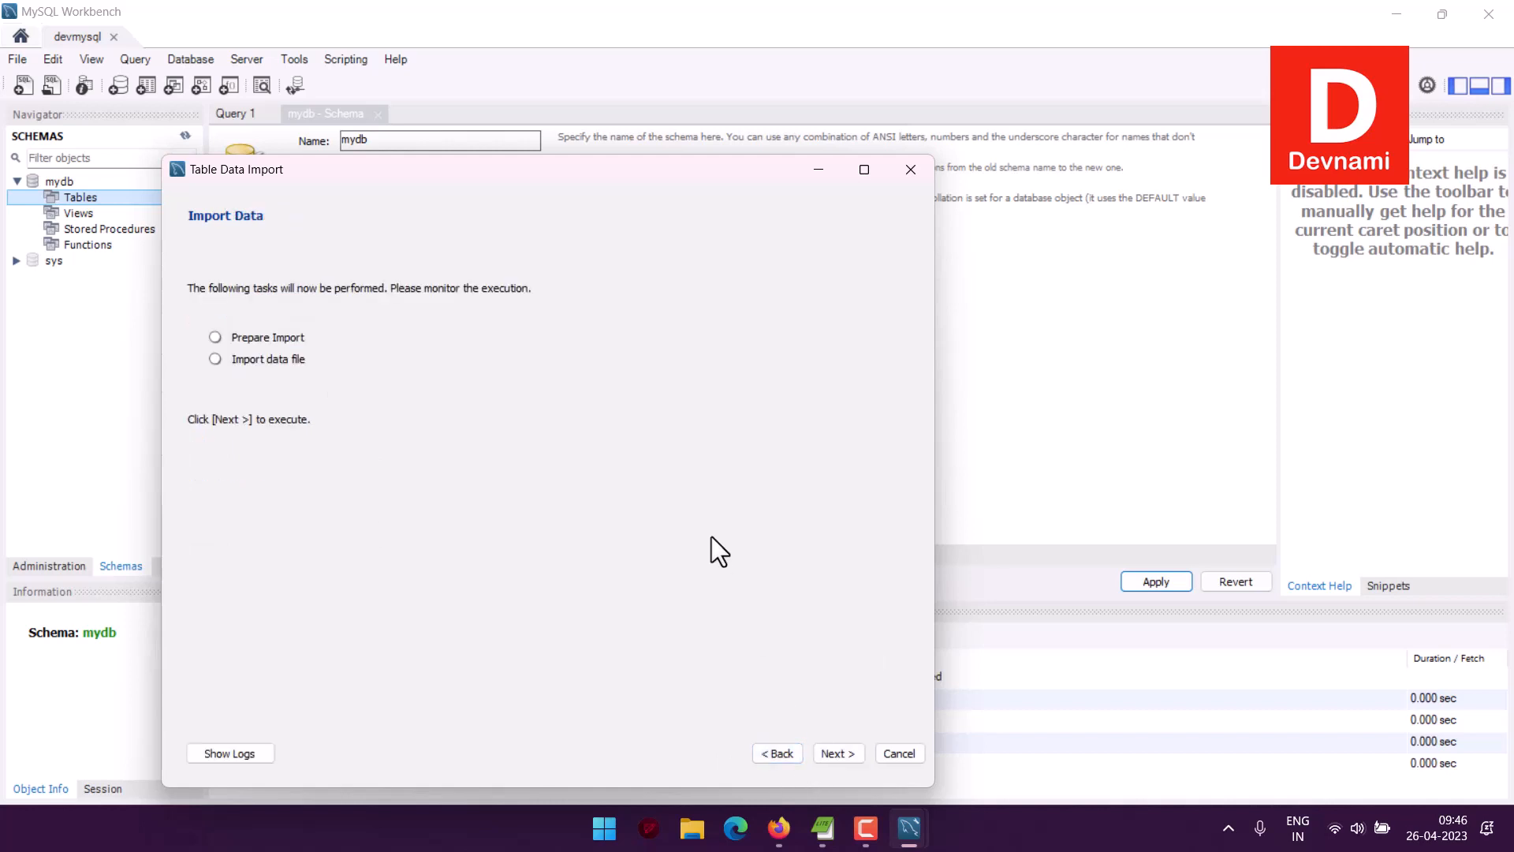
{"action": "left_click", "coordinate": [834, 755]}
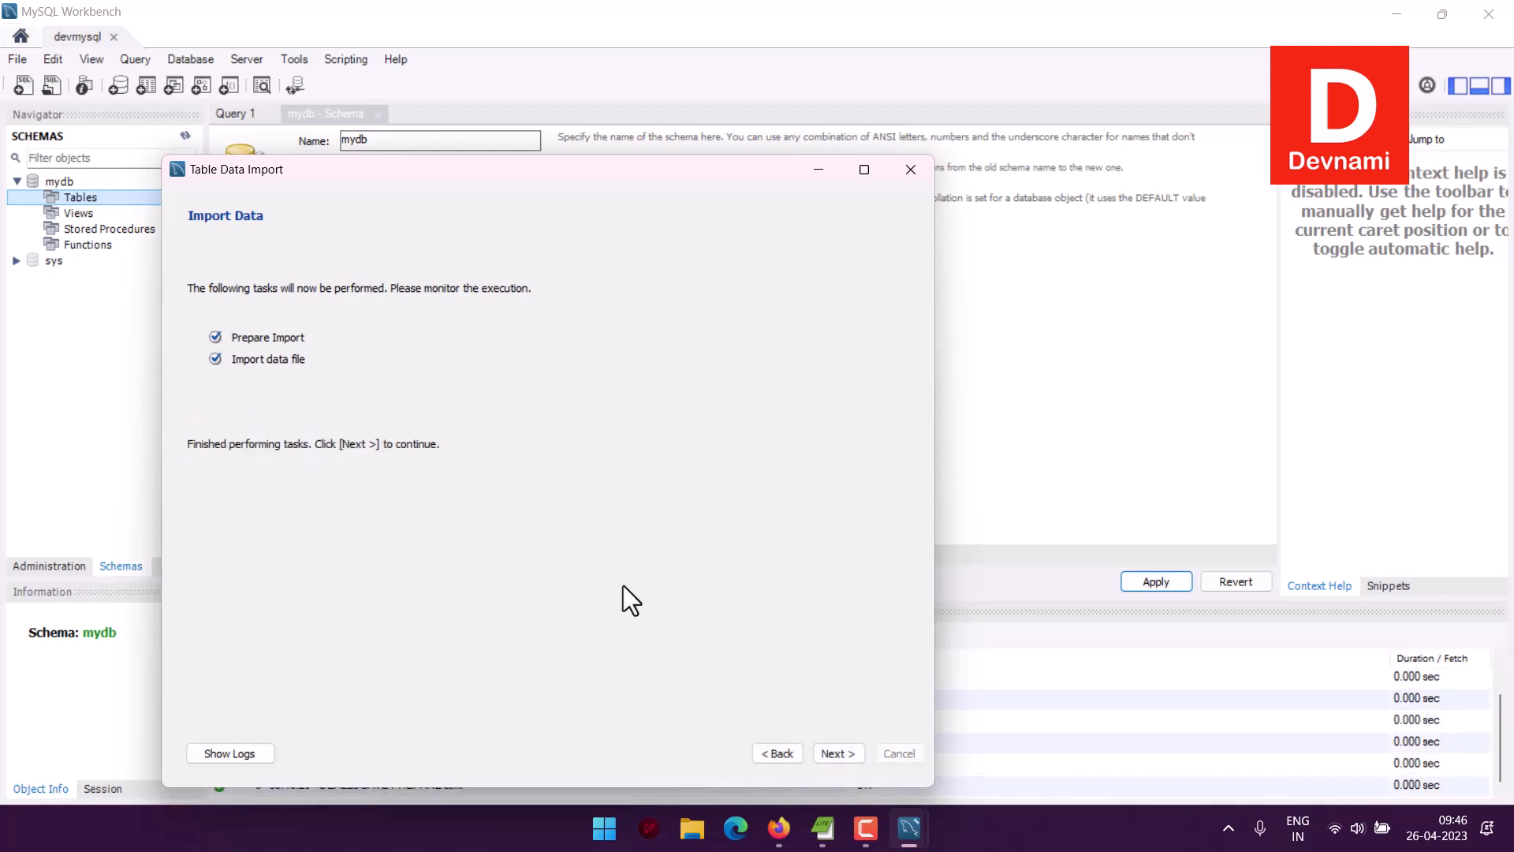
{"action": "left_click", "coordinate": [839, 751]}
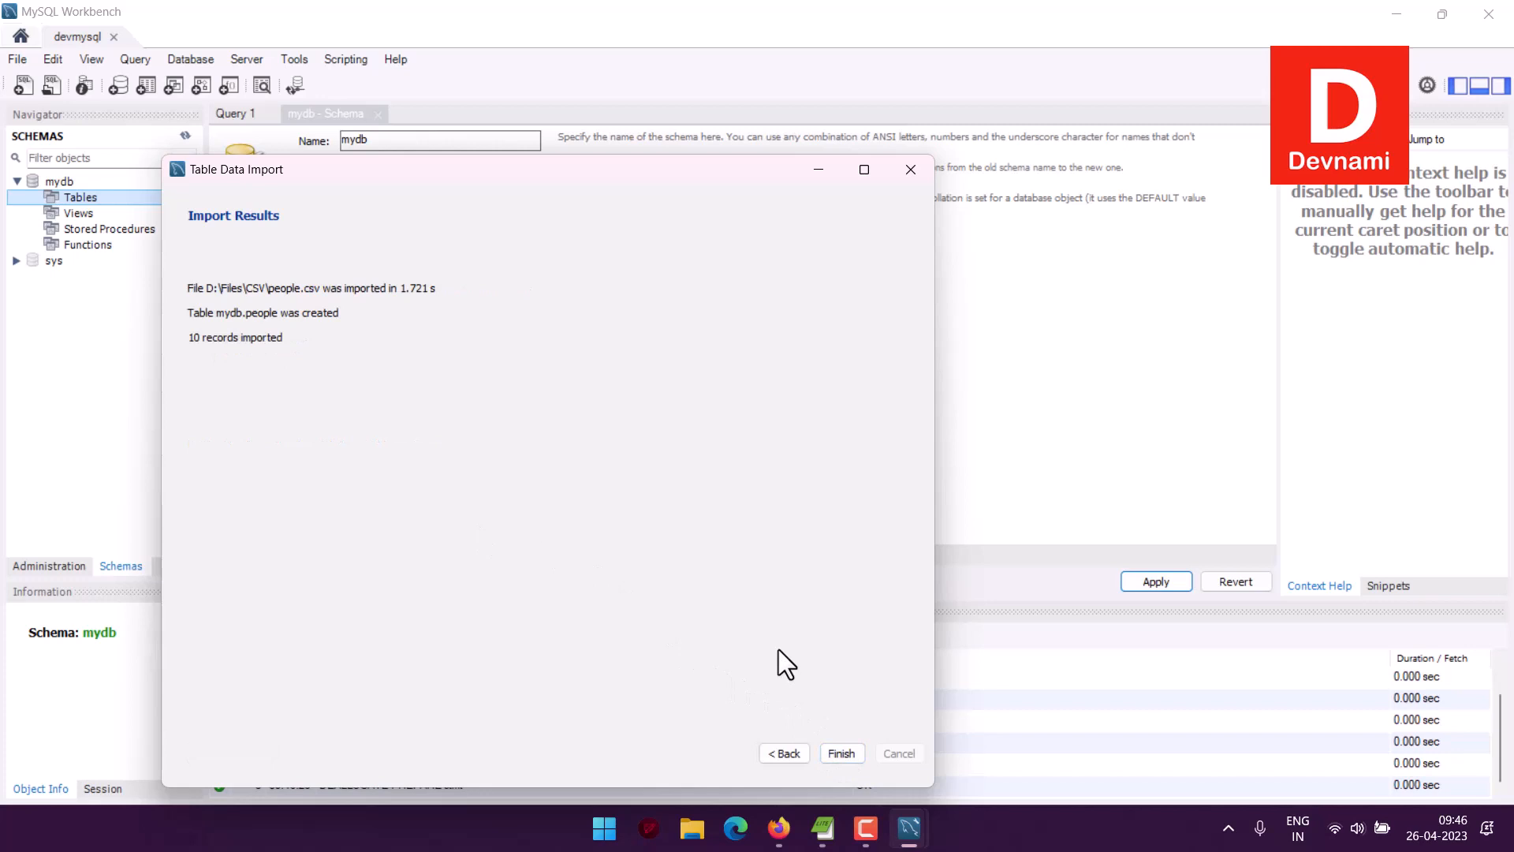
{"action": "left_click", "coordinate": [843, 753]}
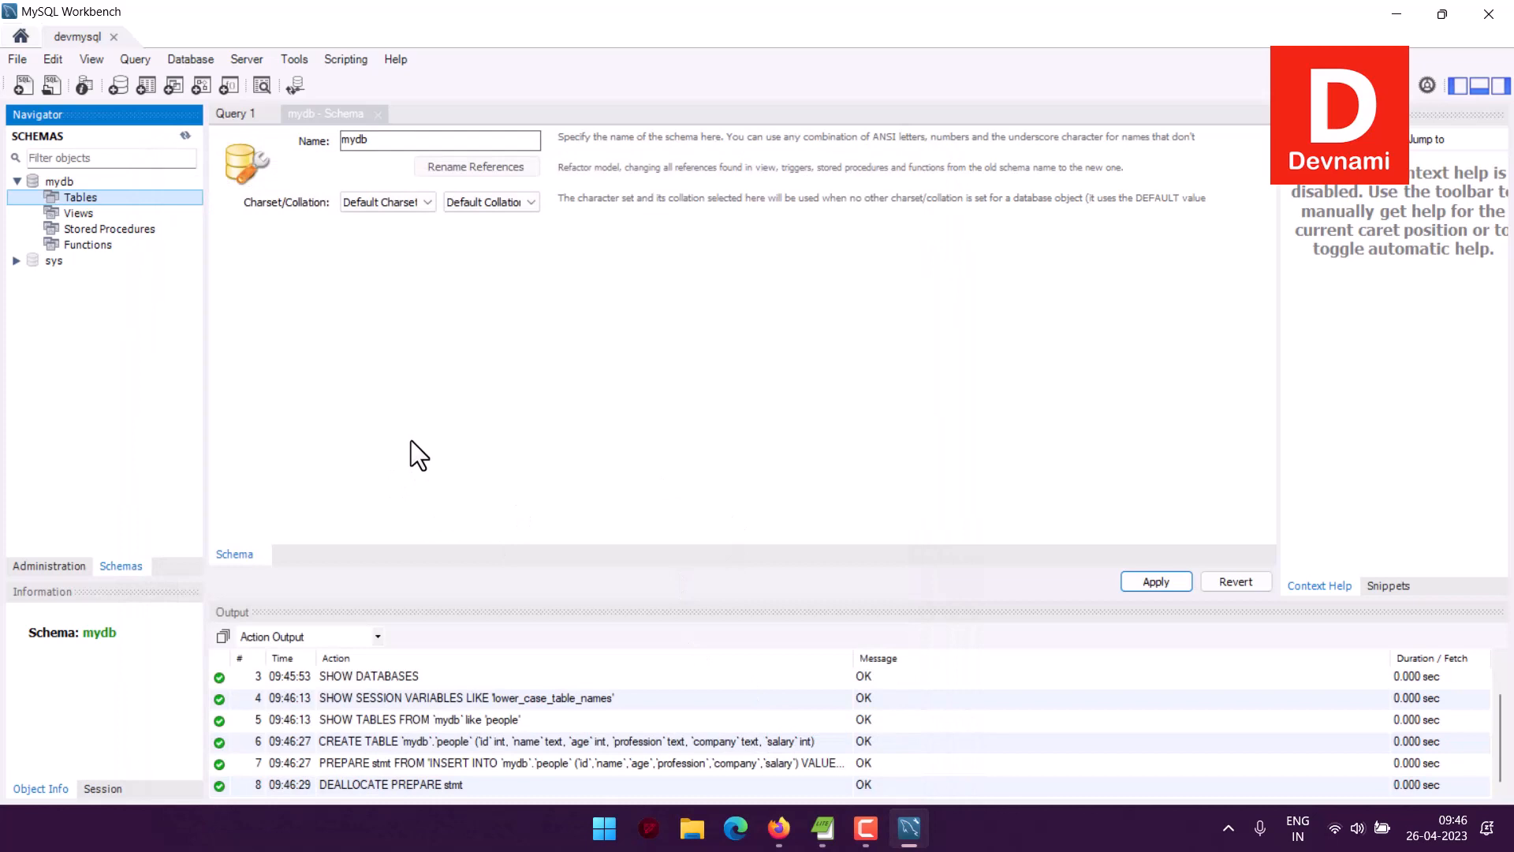
Close the mydb schema editor, then refresh the schema list and expand mydb's Tables
{"action": "left_click", "coordinate": [379, 114]}
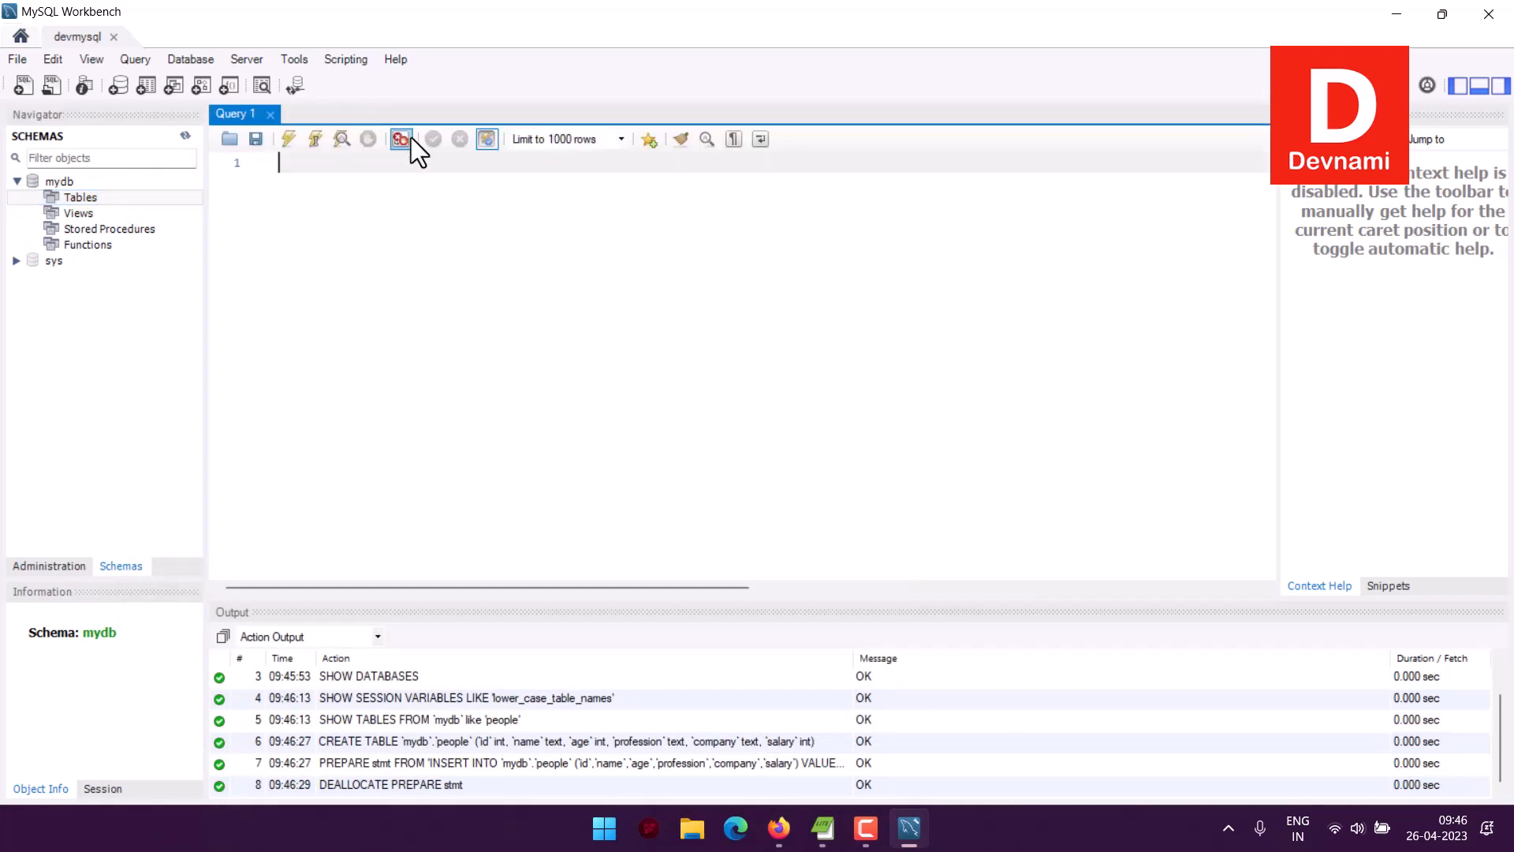
{"action": "right_click", "coordinate": [69, 197]}
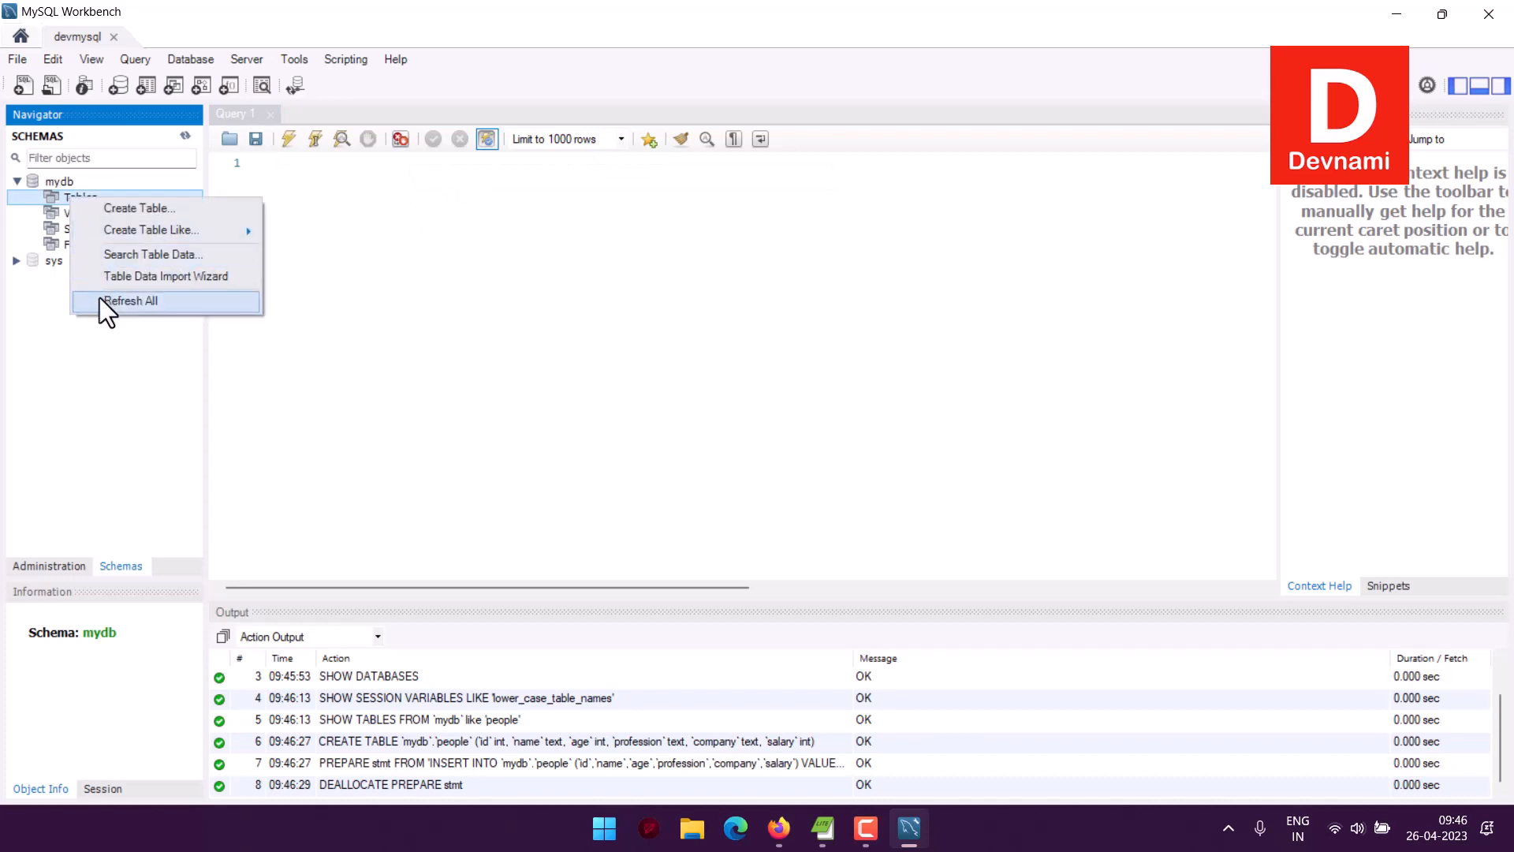
{"action": "left_click", "coordinate": [101, 301]}
{"action": "left_click", "coordinate": [32, 198]}
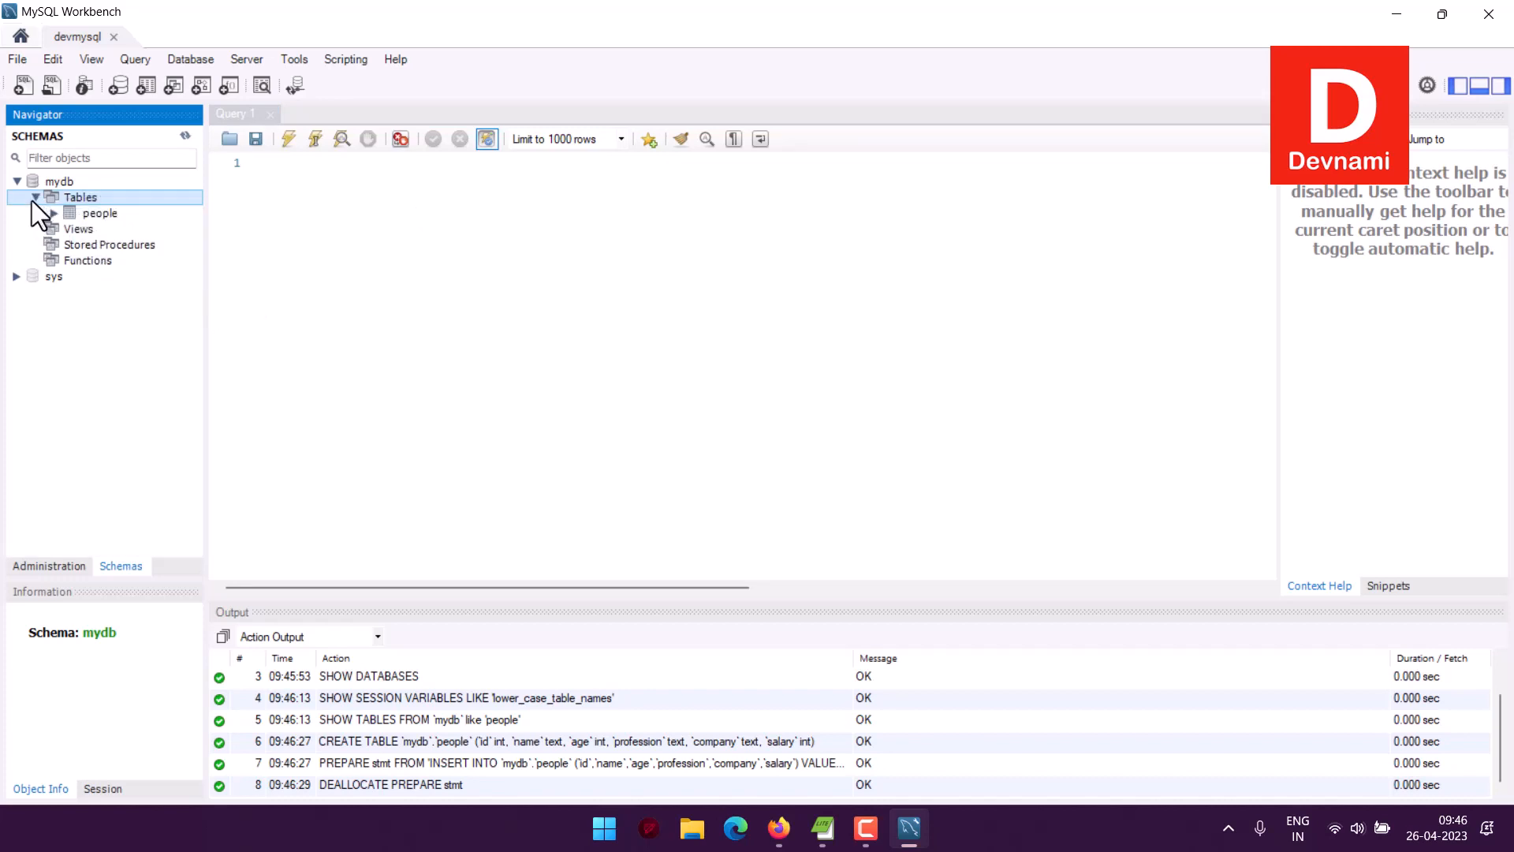
Query the rows of the people table with SELECT * FROM mydb.people
{"action": "left_click", "coordinate": [92, 214]}
{"action": "right_click", "coordinate": [92, 214]}
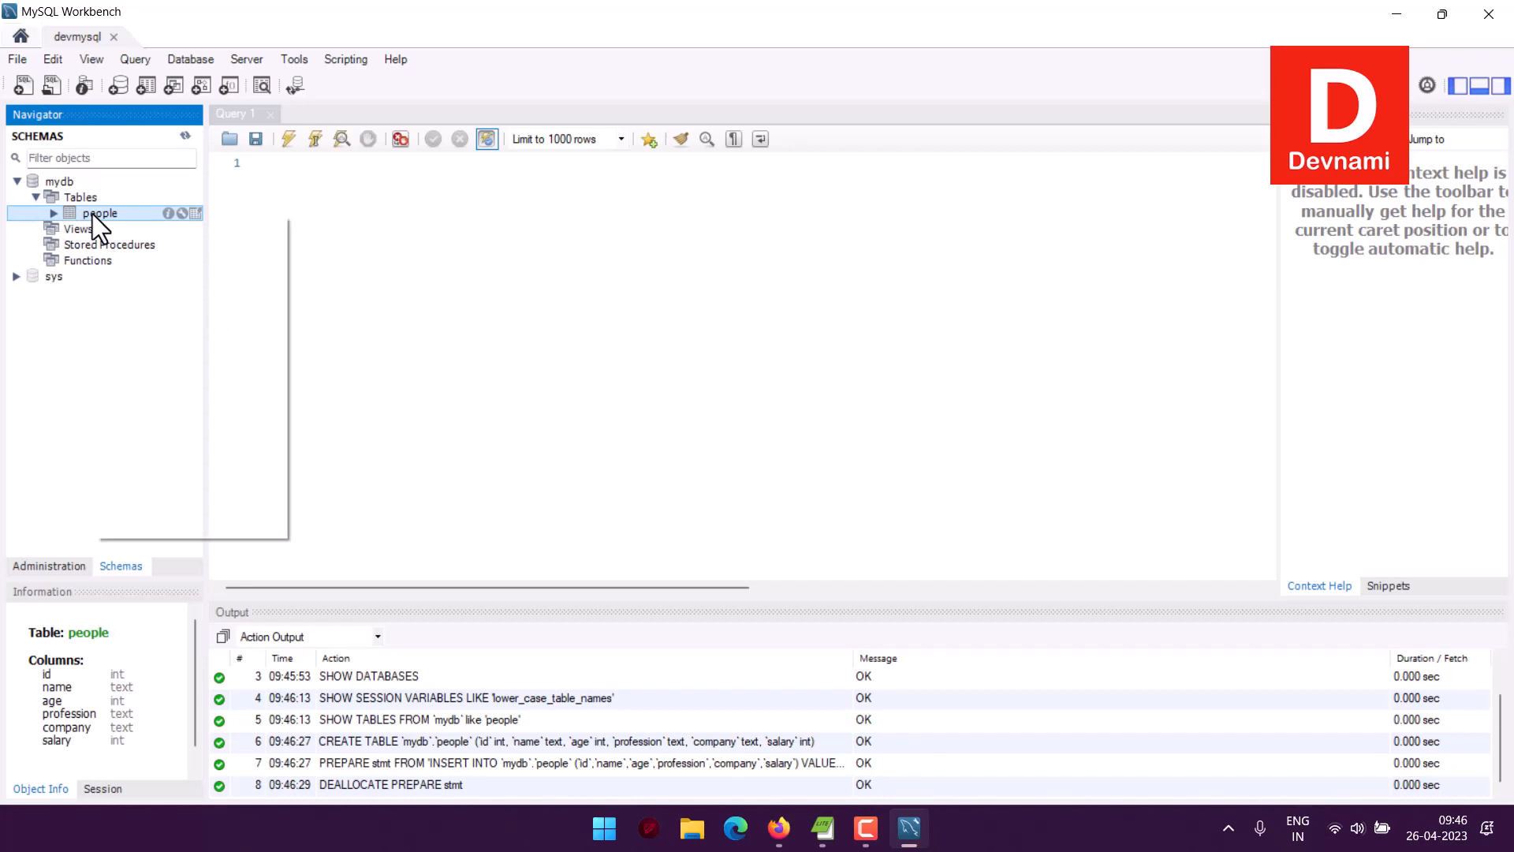
{"action": "left_click", "coordinate": [140, 226]}
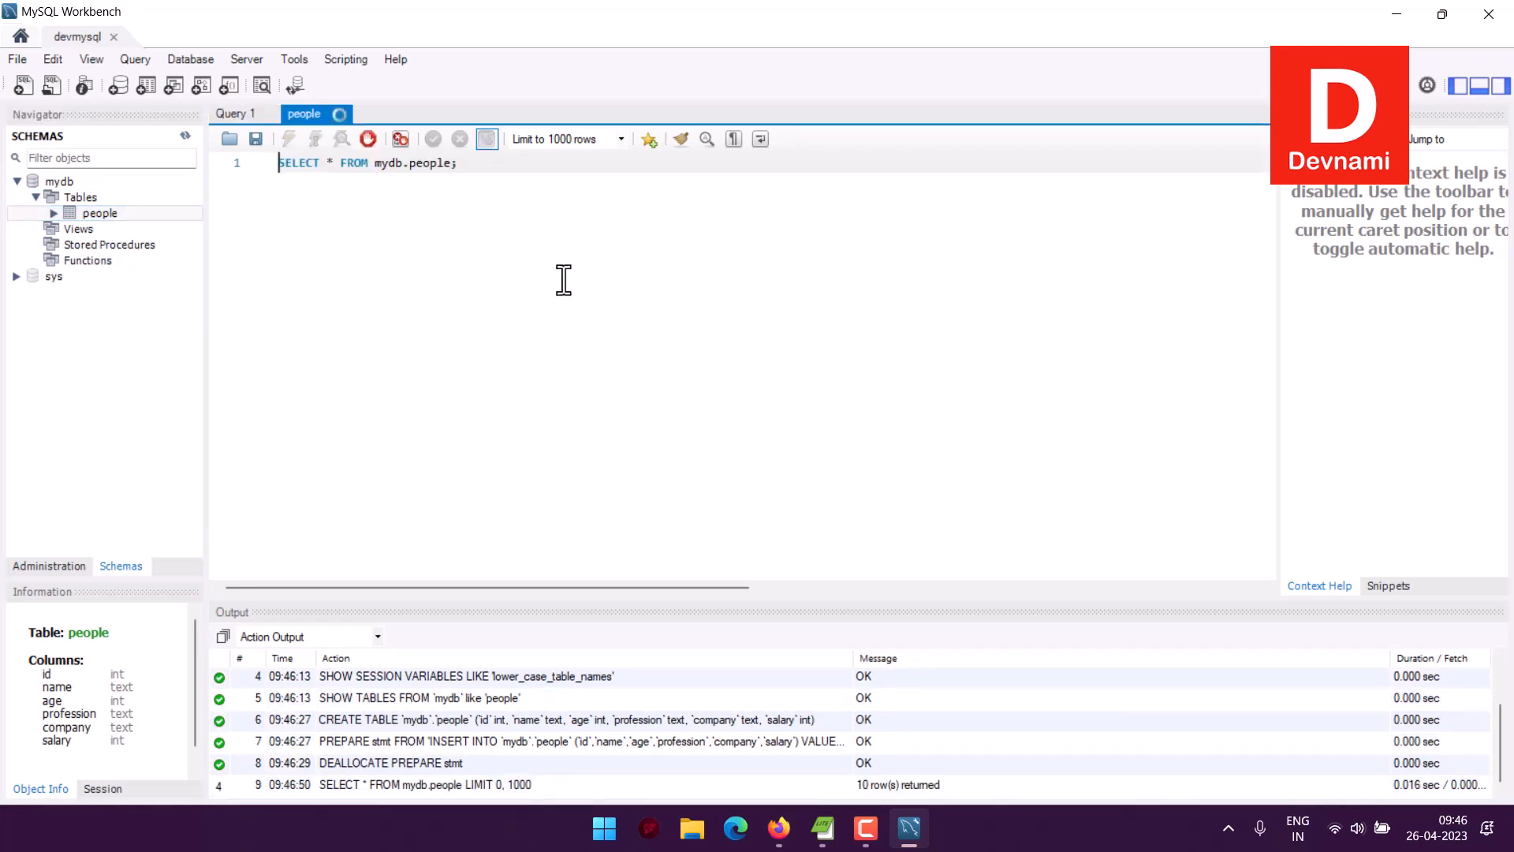